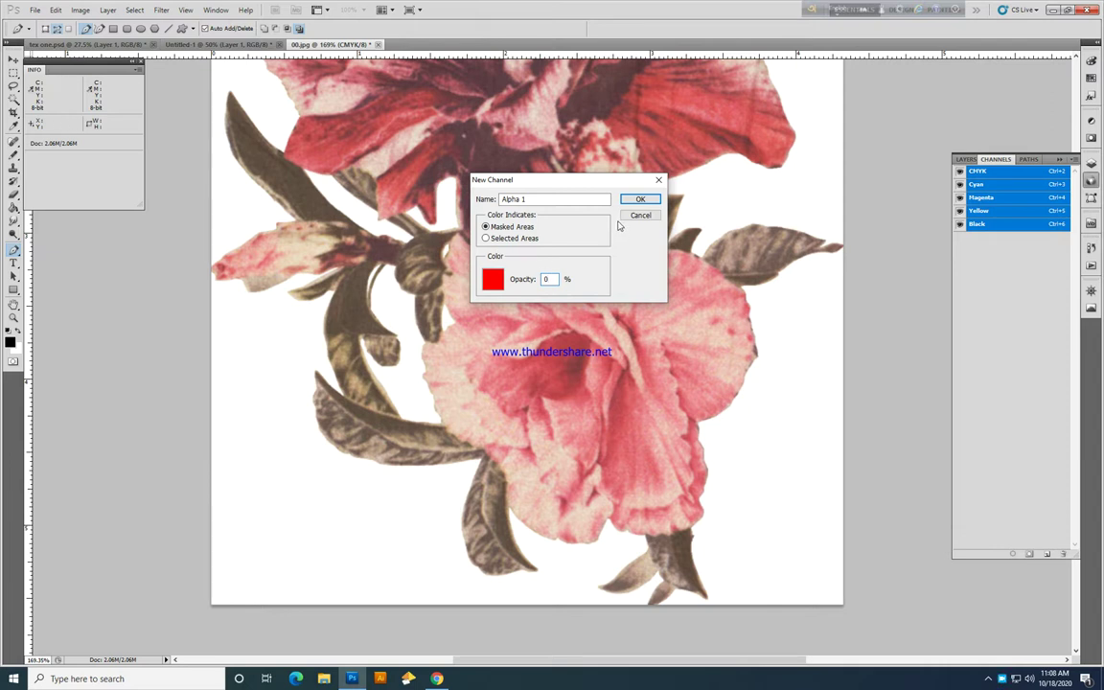
Step: Create the new alpha channel with light pink ff97a4 as its color
click(491, 278)
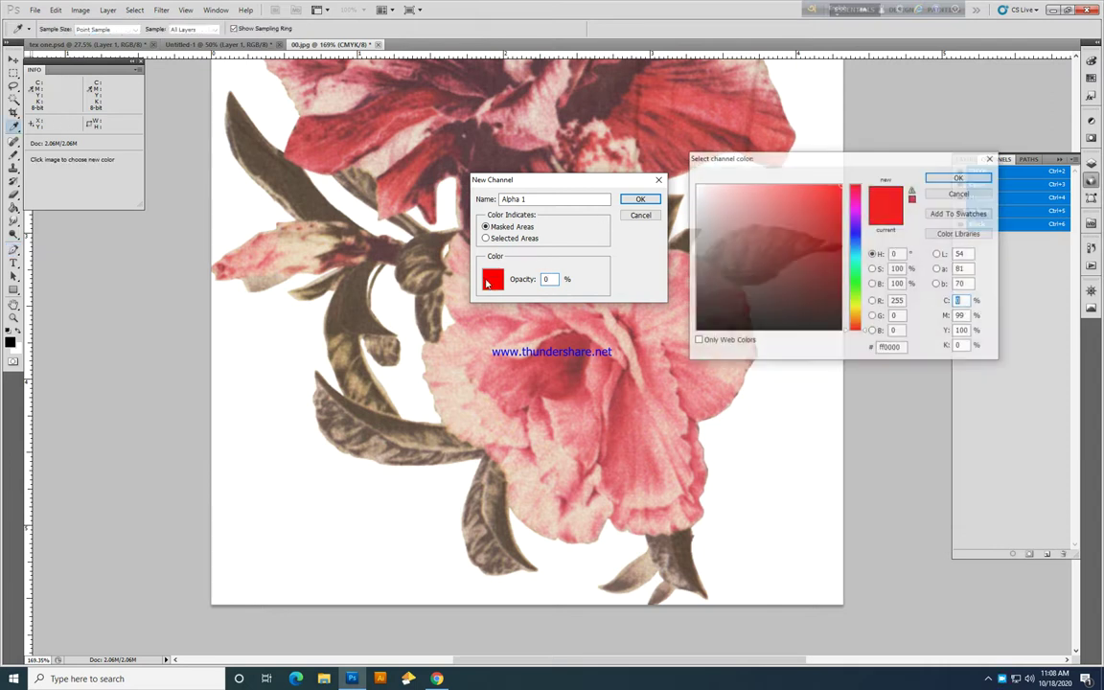
click(658, 480)
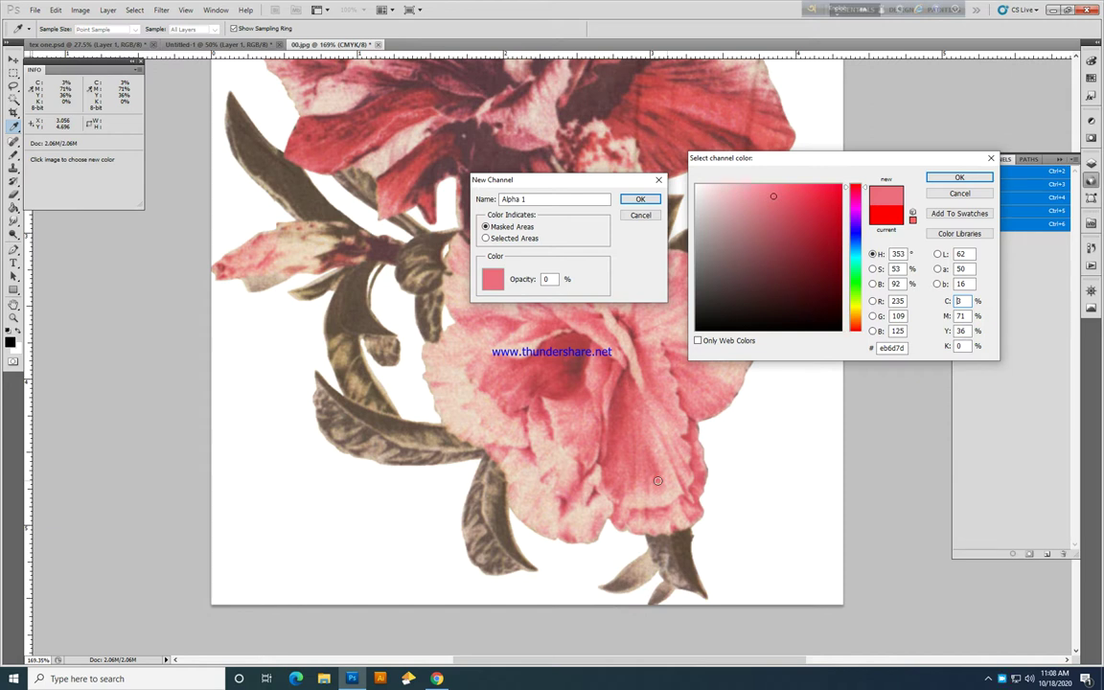
click(755, 182)
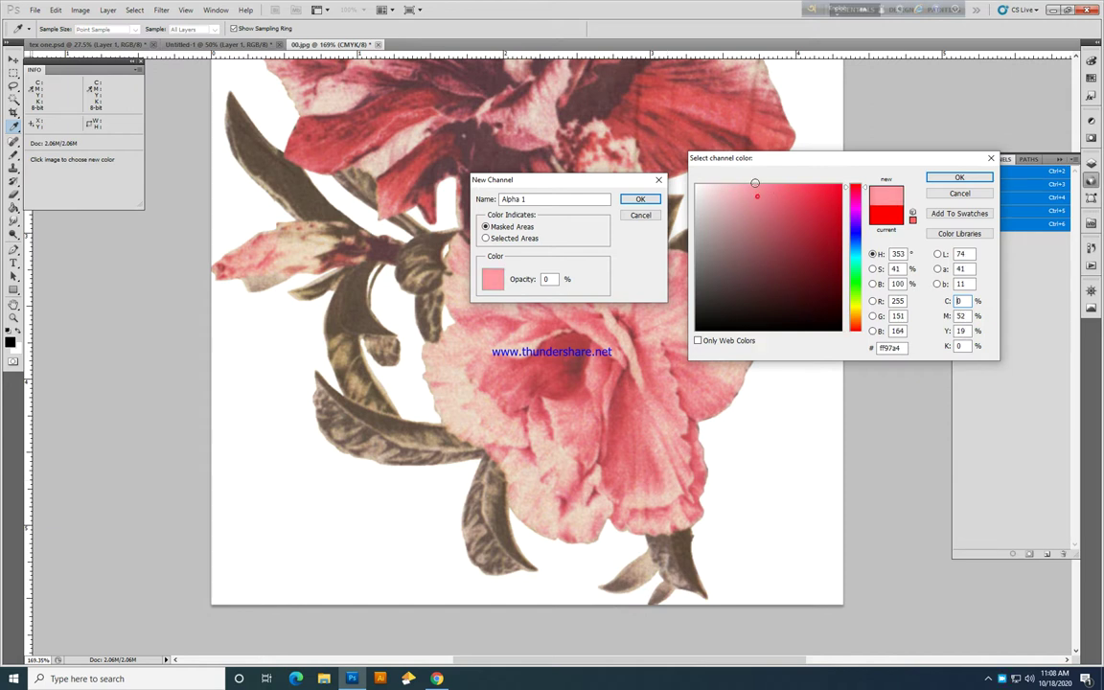
click(958, 178)
click(621, 198)
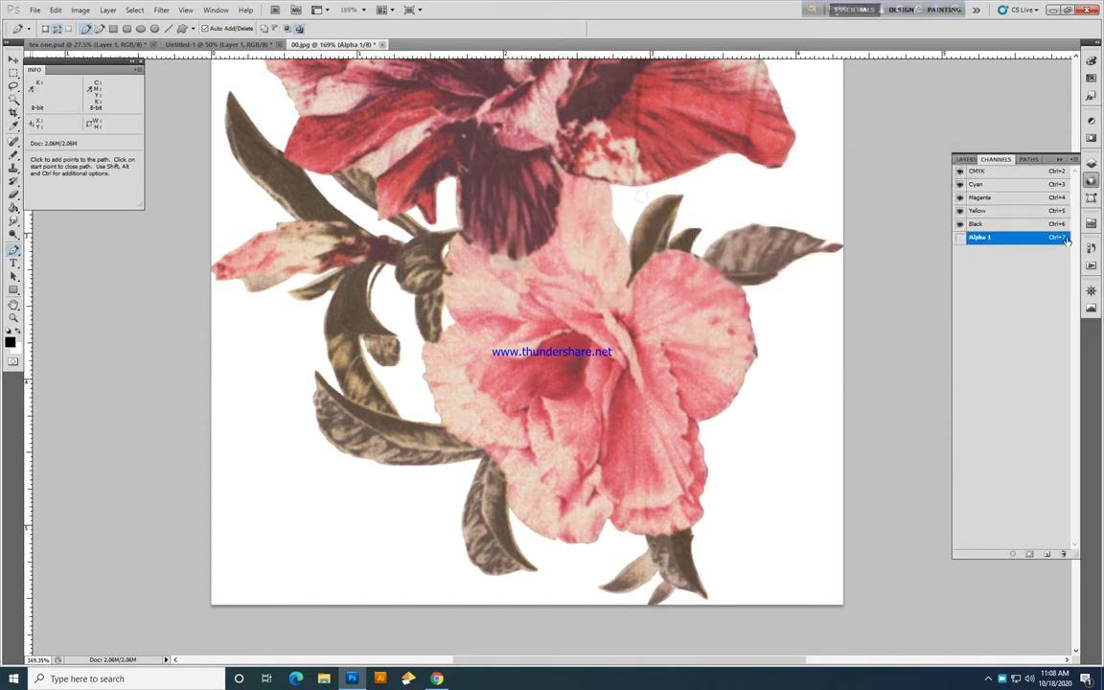
Step: Display only the Alpha 1 channel, select the whole canvas and fill it with white
click(960, 237)
click(959, 172)
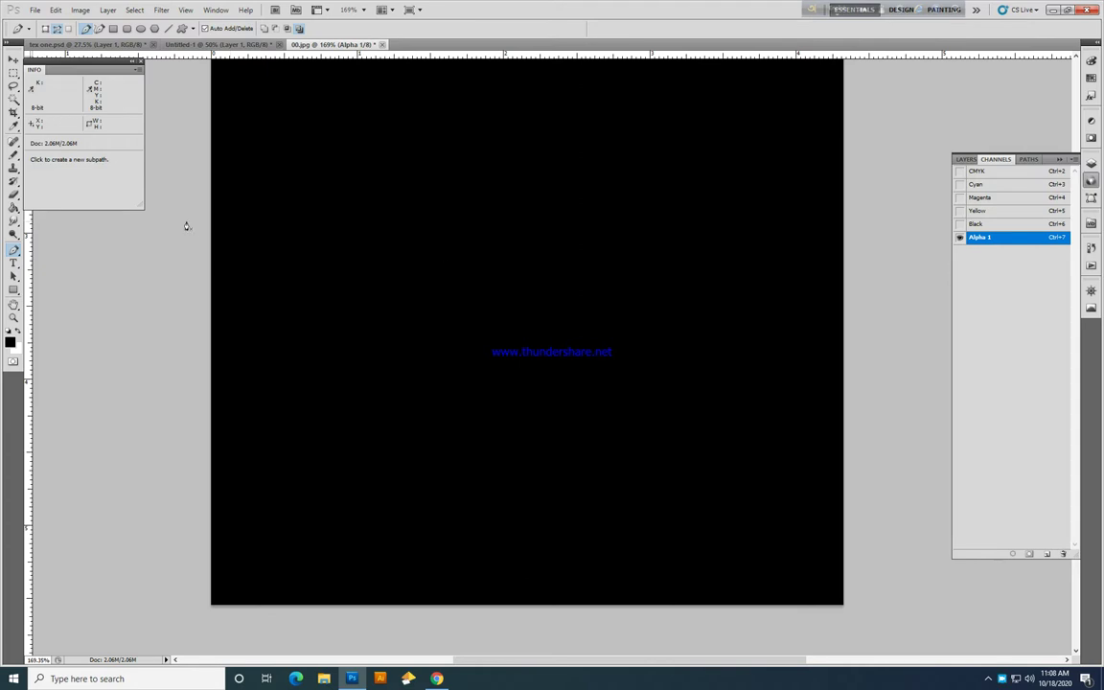
key(ctrl+a)
key(shift+F5)
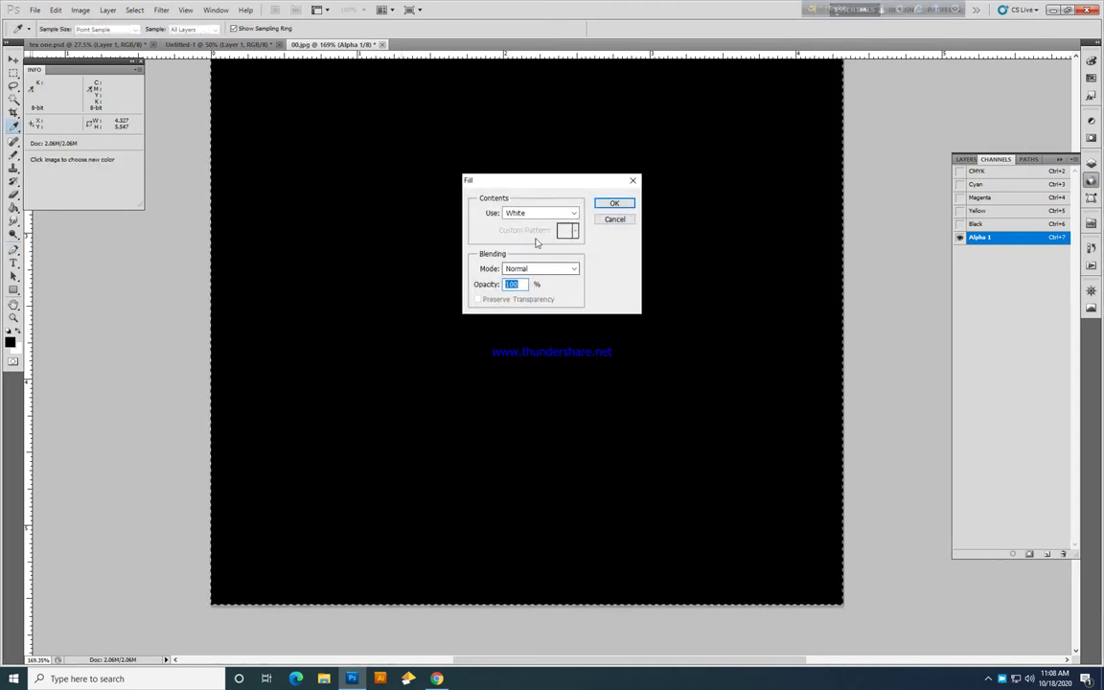
click(615, 205)
key(p)
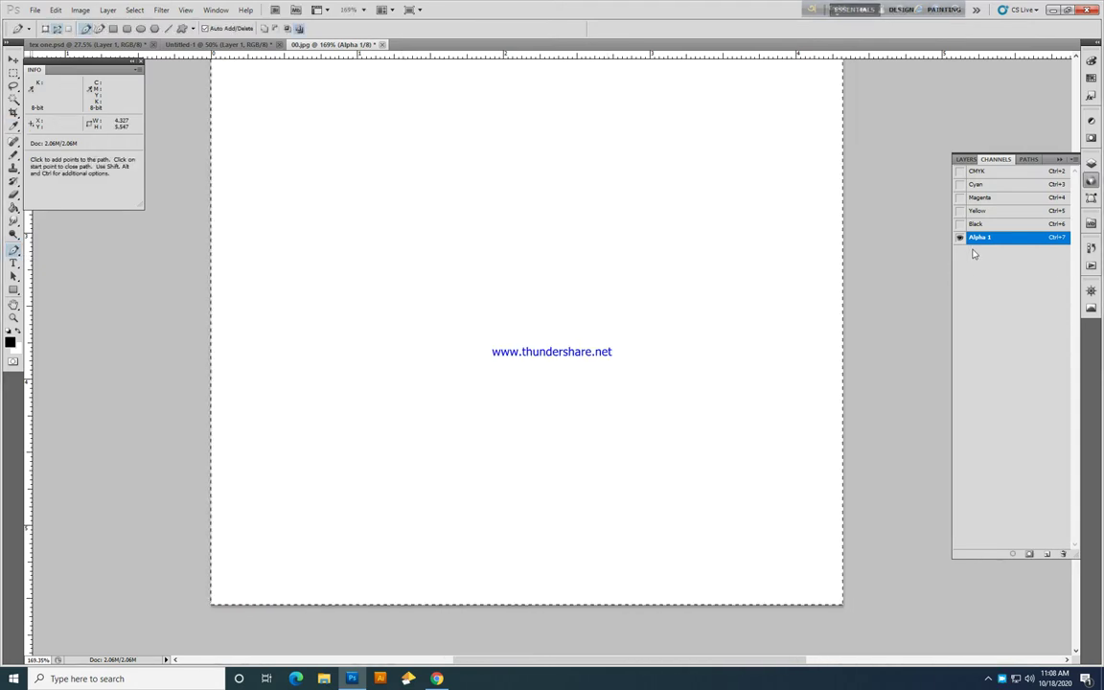
Step: Show the CMYK channels together with Alpha 1 and convert Alpha 1 to a spot color channel
click(960, 172)
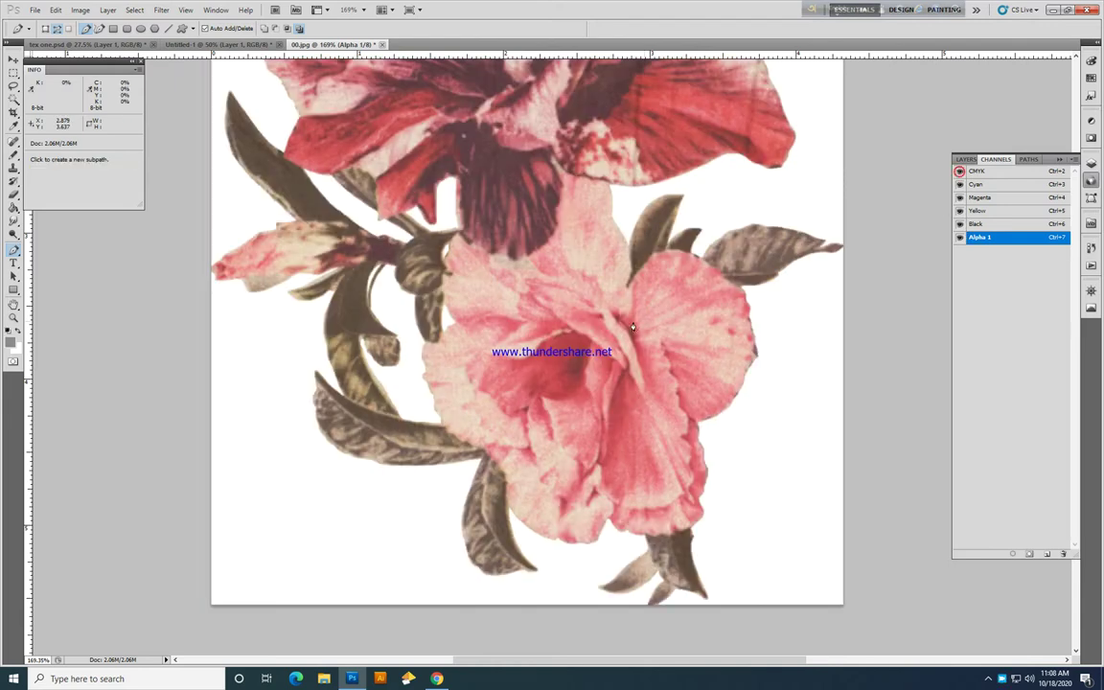
double_click(1017, 236)
click(486, 249)
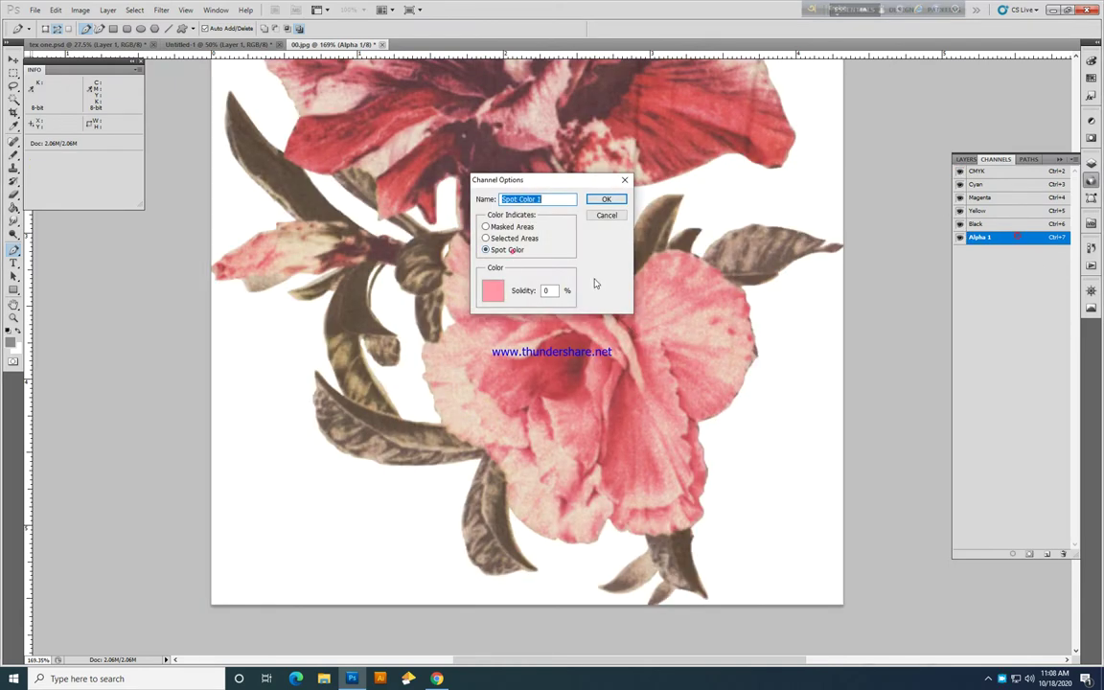
click(606, 199)
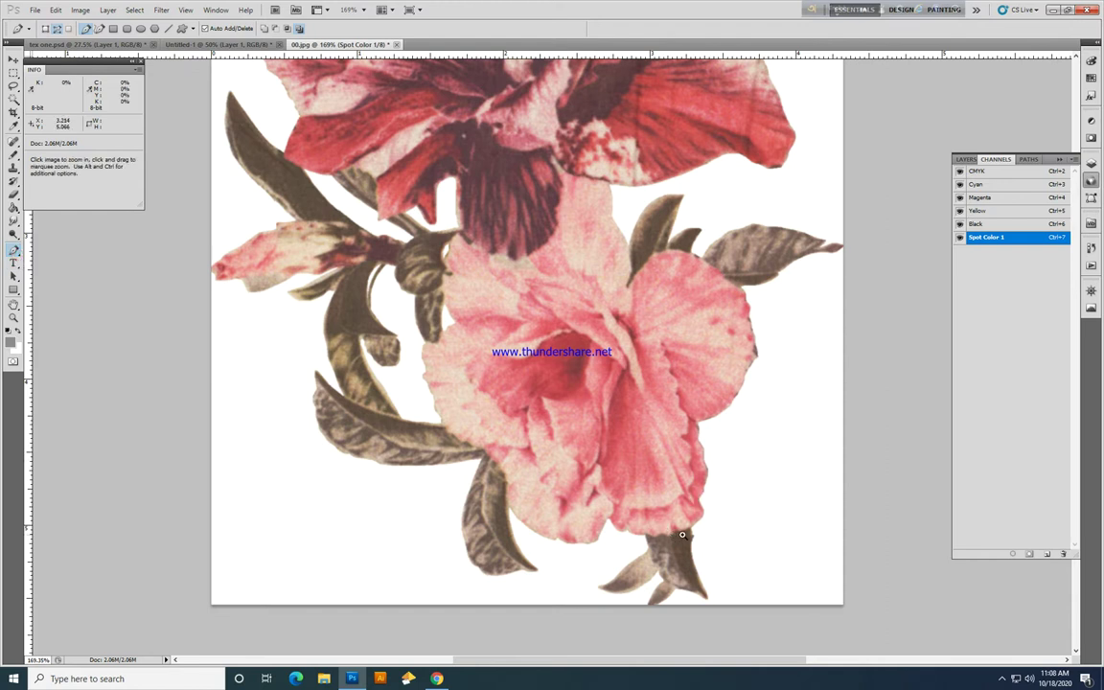
Step: Rename the spot color channel as "lite color"
scroll(709, 537, up, 3)
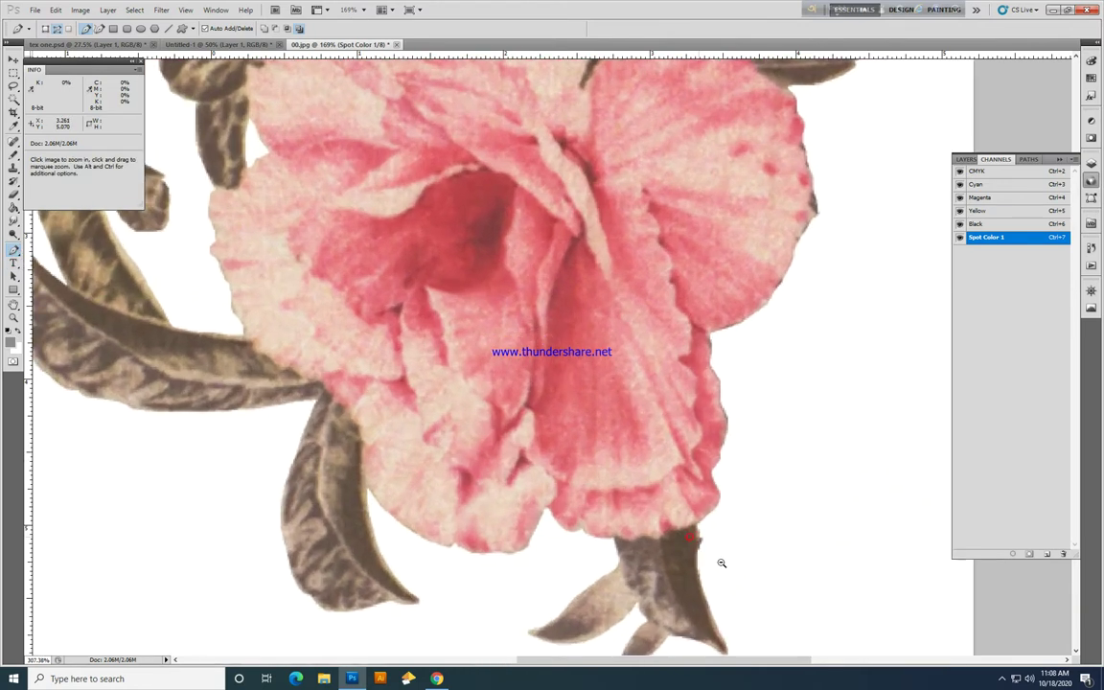
double_click(989, 237)
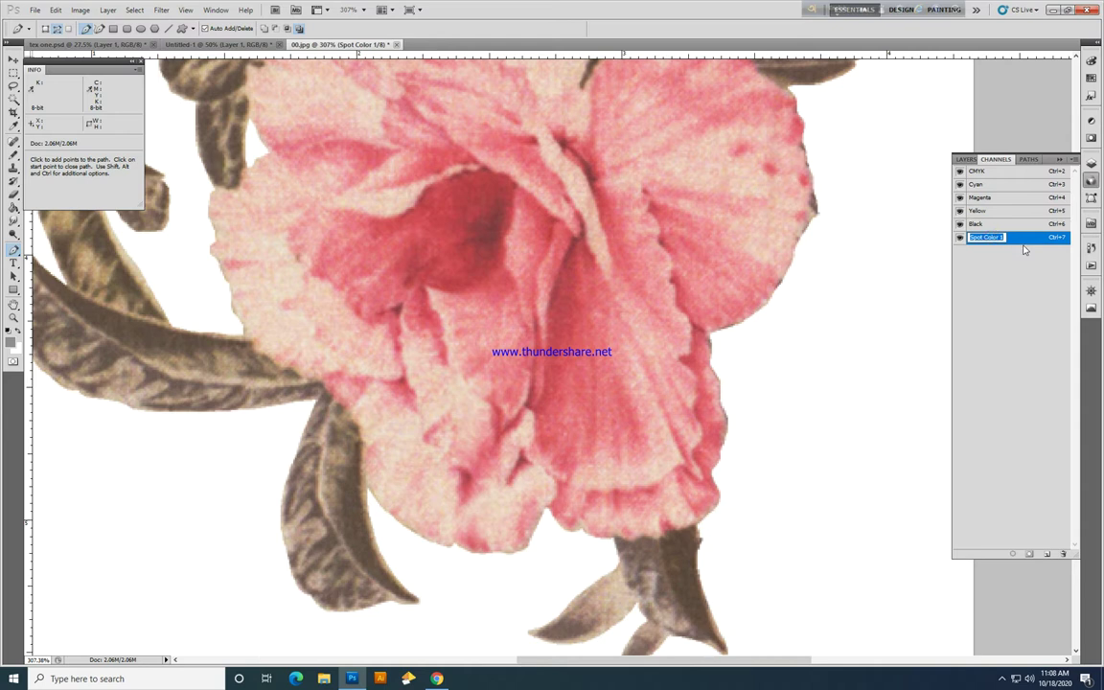
key(BackSpace)
key(Return)
Step: Duplicate the lite color channel and rename the copy as "Dip color"
drag(1019, 237, 1046, 554)
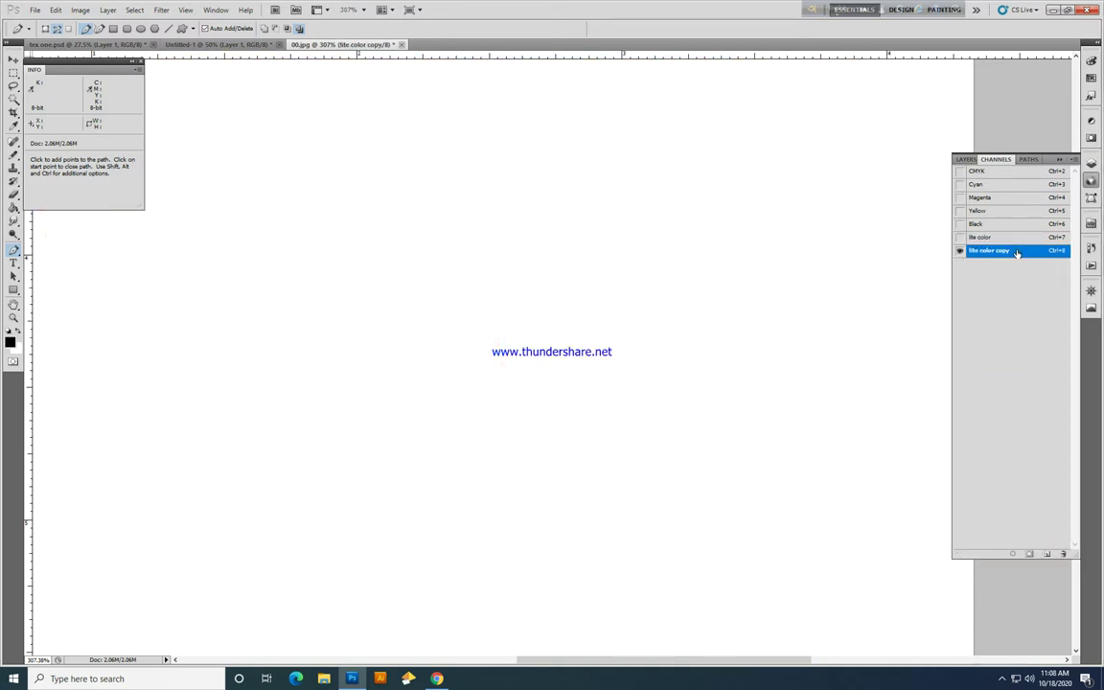
double_click(974, 252)
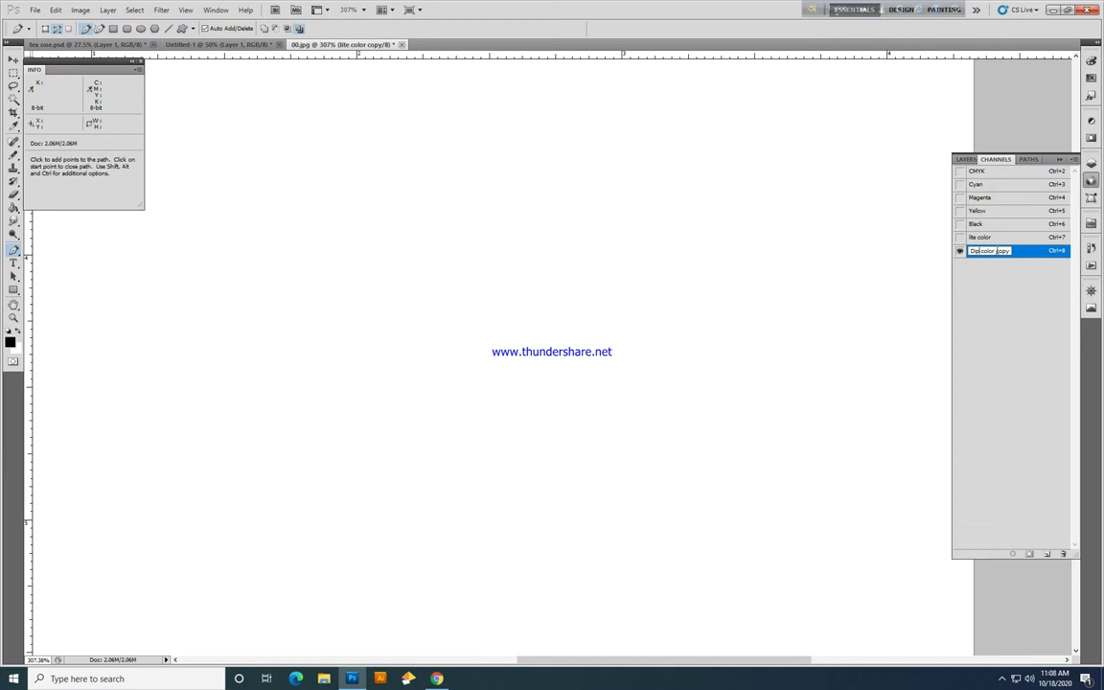
key(BackSpace)
click(1001, 343)
Step: Choose the spot ink color for the Dip color channel in its channel options
double_click(1036, 253)
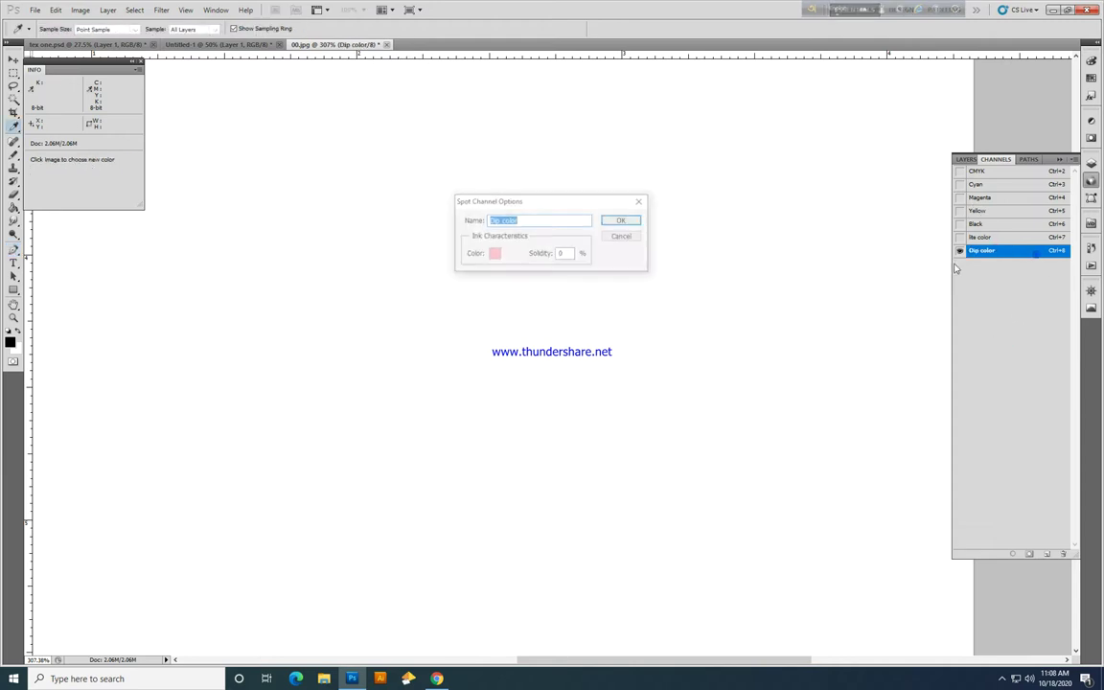
click(494, 257)
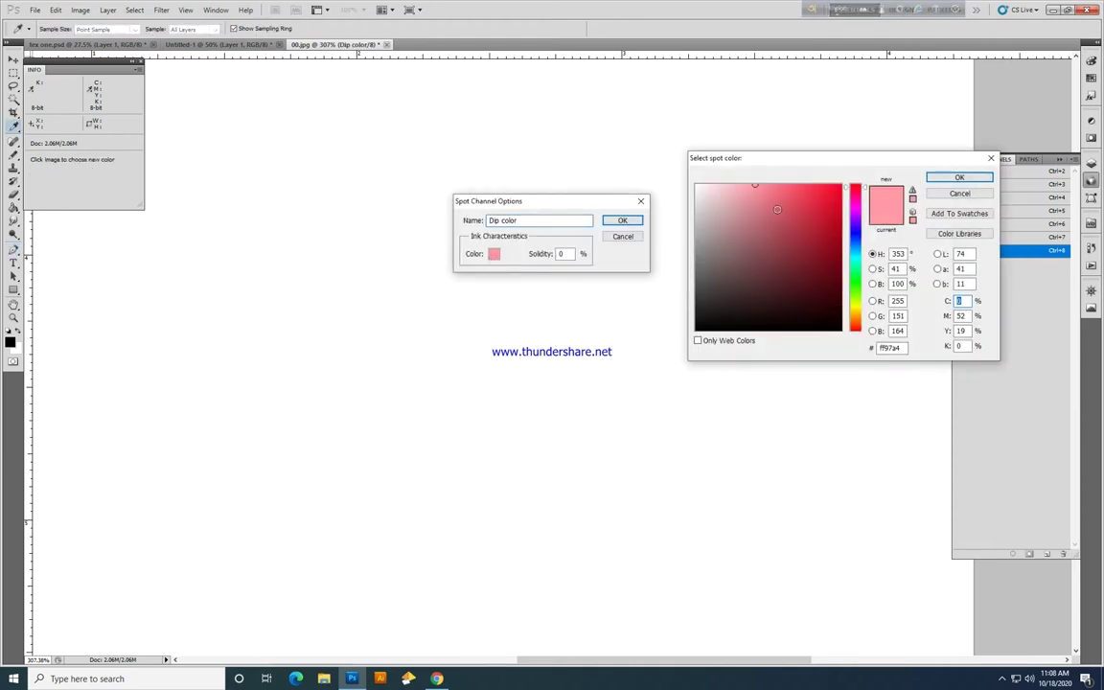
key(Return)
key(Return)
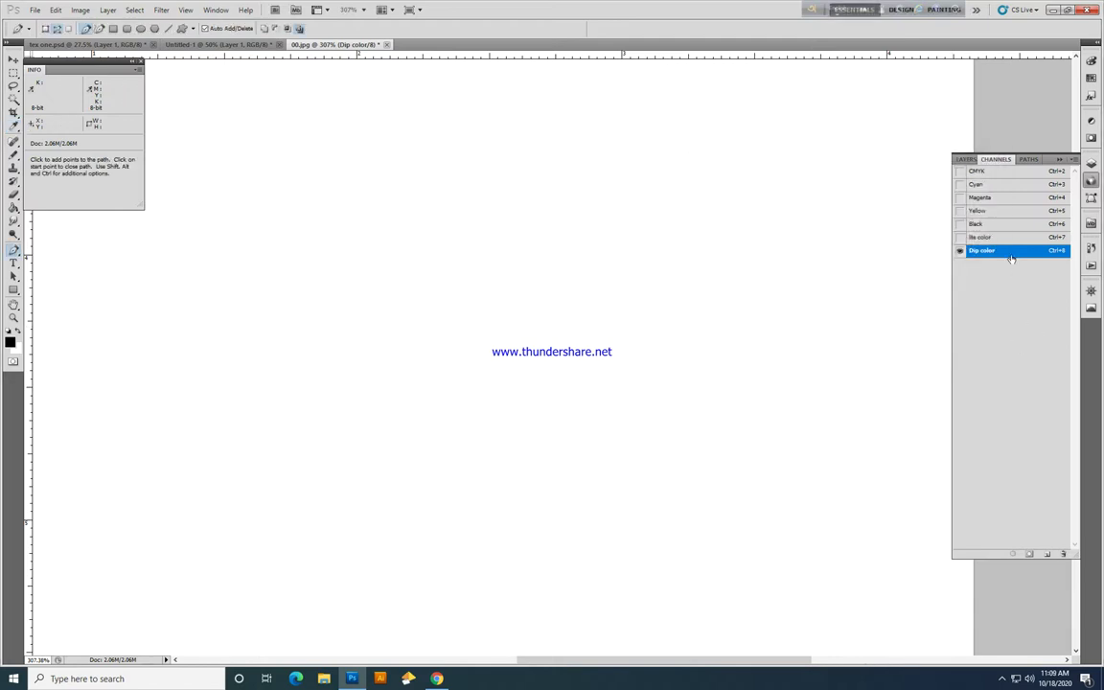
Step: Duplicate the Dip color channel and rename the copy as "very Dip color"
drag(1012, 258, 1046, 553)
double_click(987, 263)
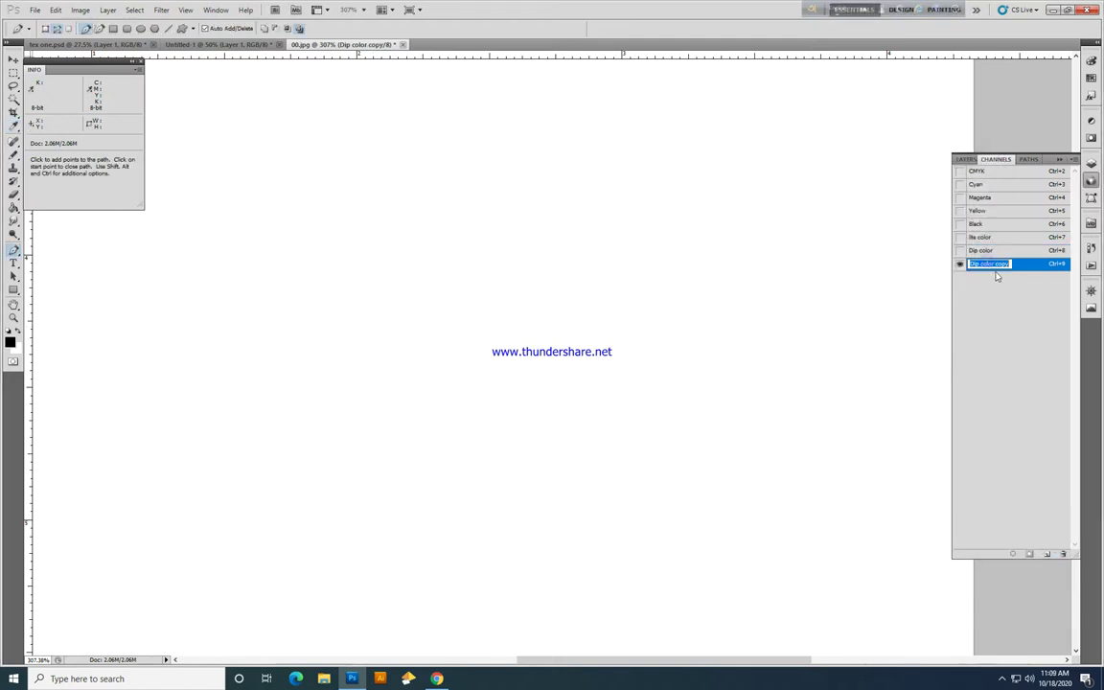
click(970, 264)
text(very)
key(BackSpace)
click(1011, 413)
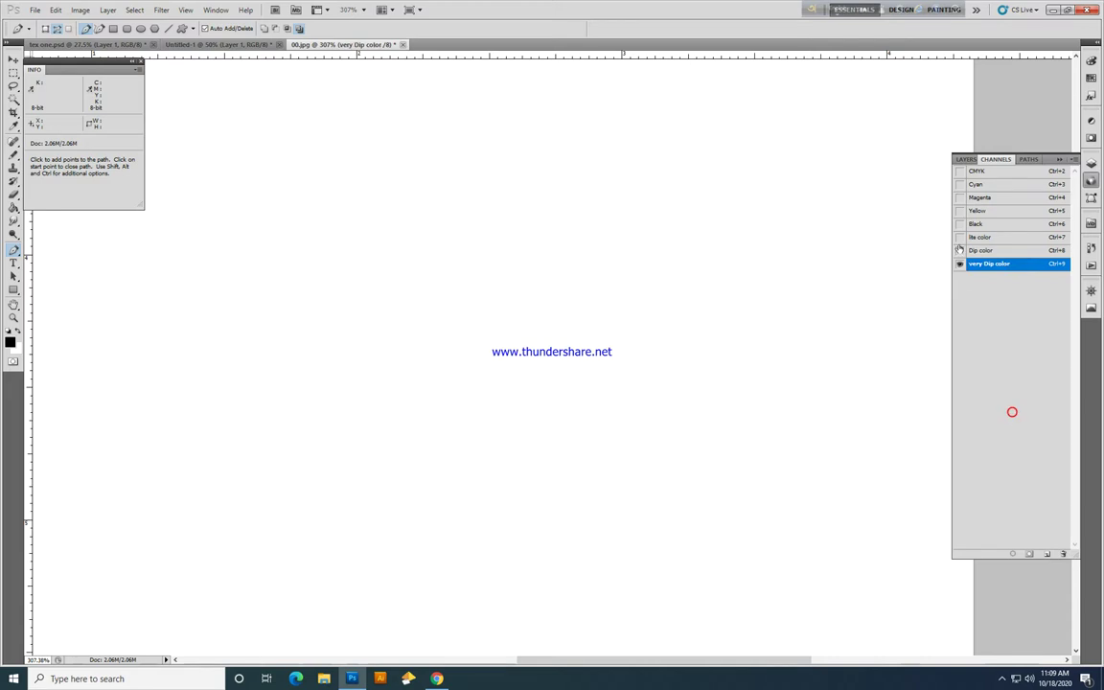
Step: Add a new channel below very Dip color, convert it to a spot color channel and fill it with white
click(1046, 555)
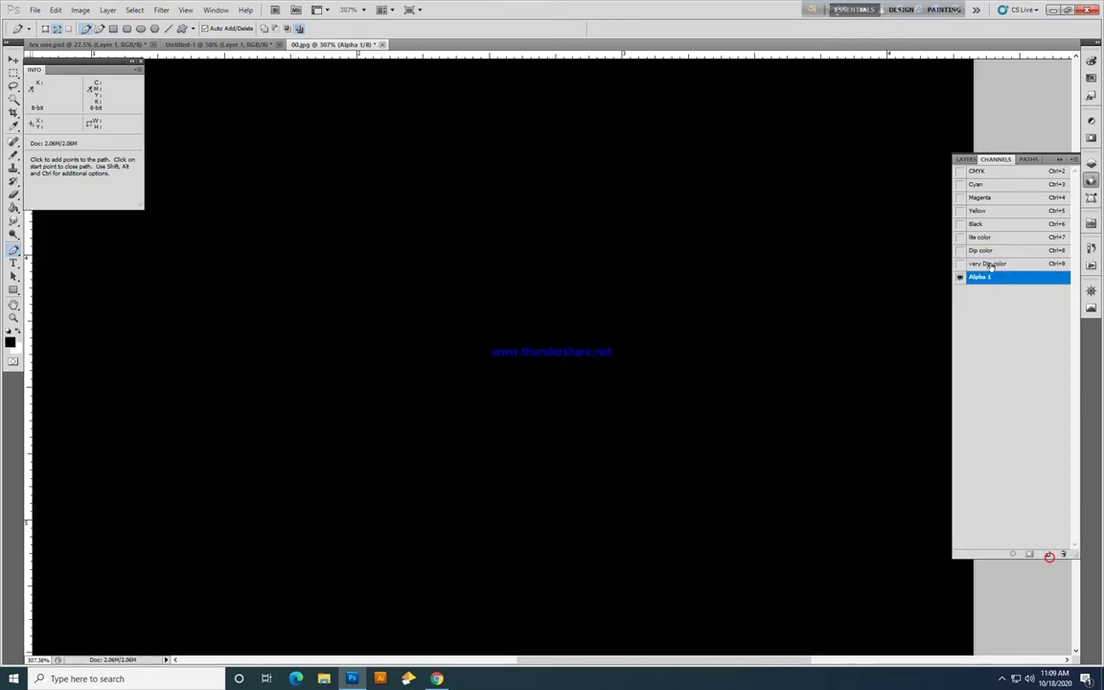
double_click(1019, 280)
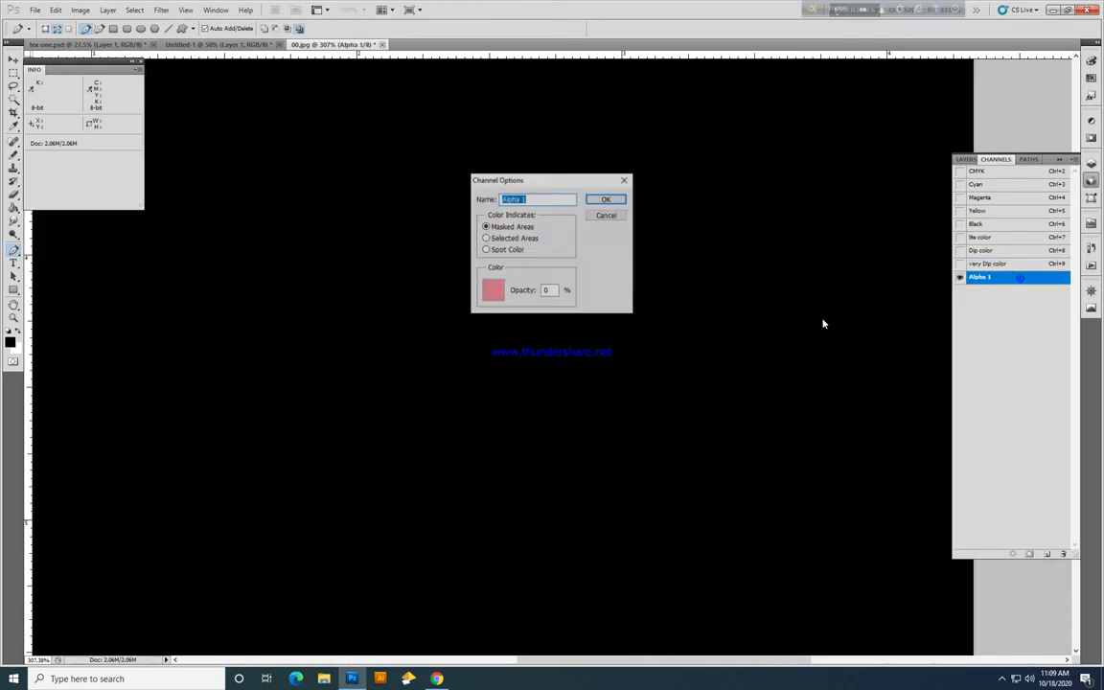
click(509, 249)
click(604, 200)
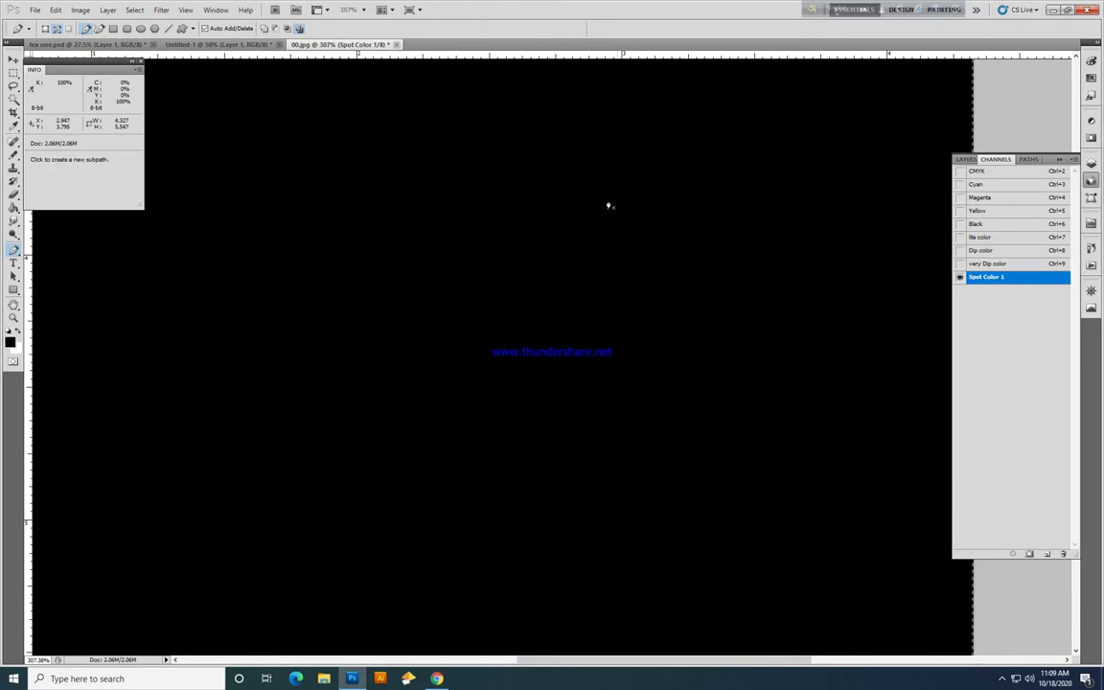
key(shift+F5)
key(Return)
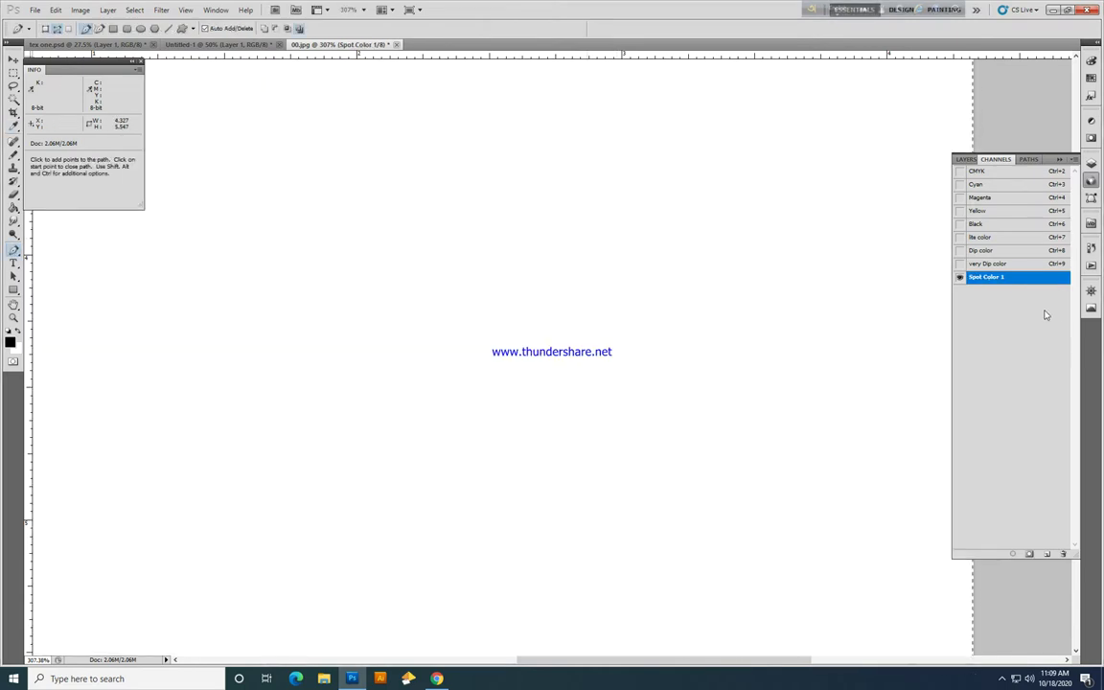
Step: Set the new spot channel's ink color to black and rename the channel as "Black"
double_click(1010, 278)
click(494, 255)
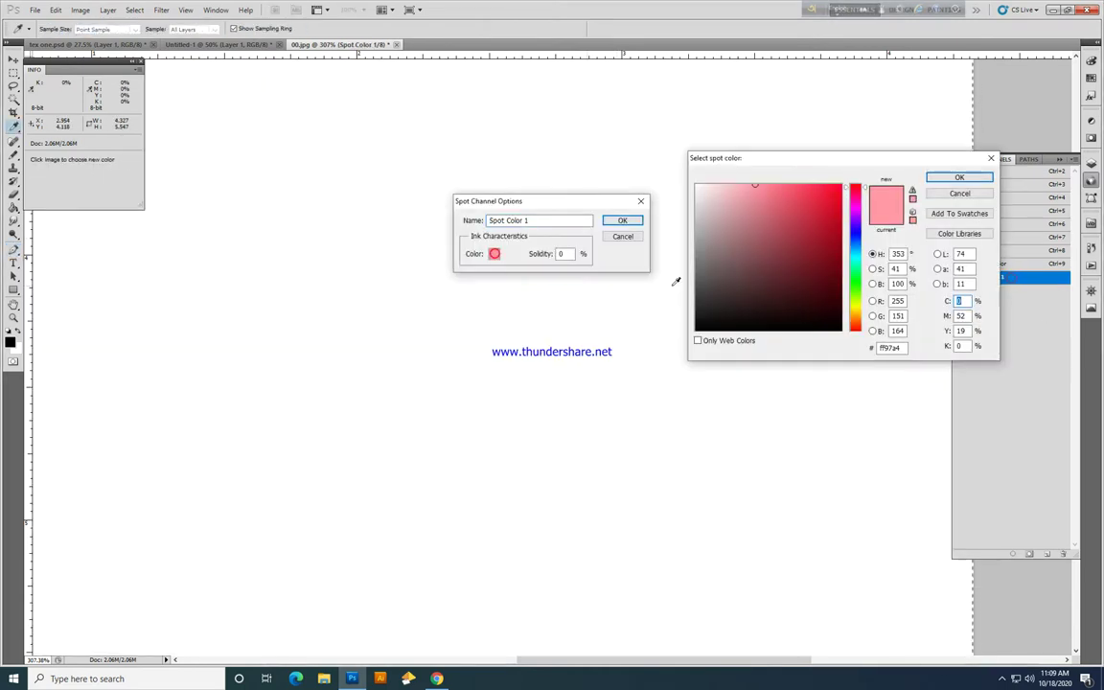
drag(764, 294, 1002, 405)
key(Return)
key(Return)
double_click(990, 277)
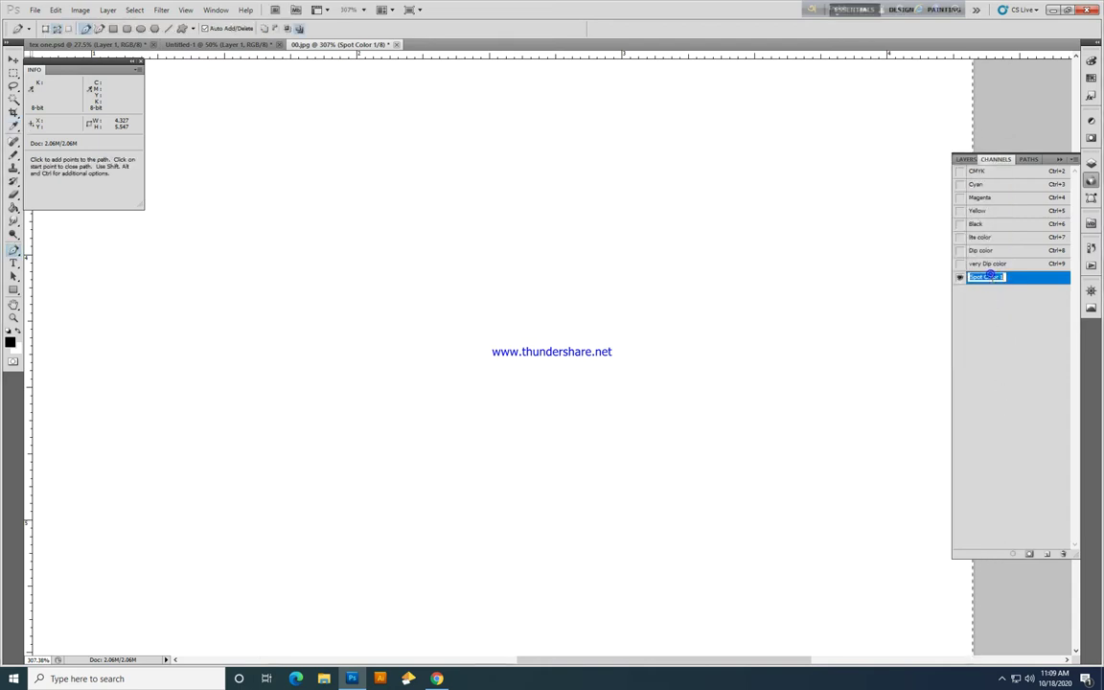
text(Black)
key(Return)
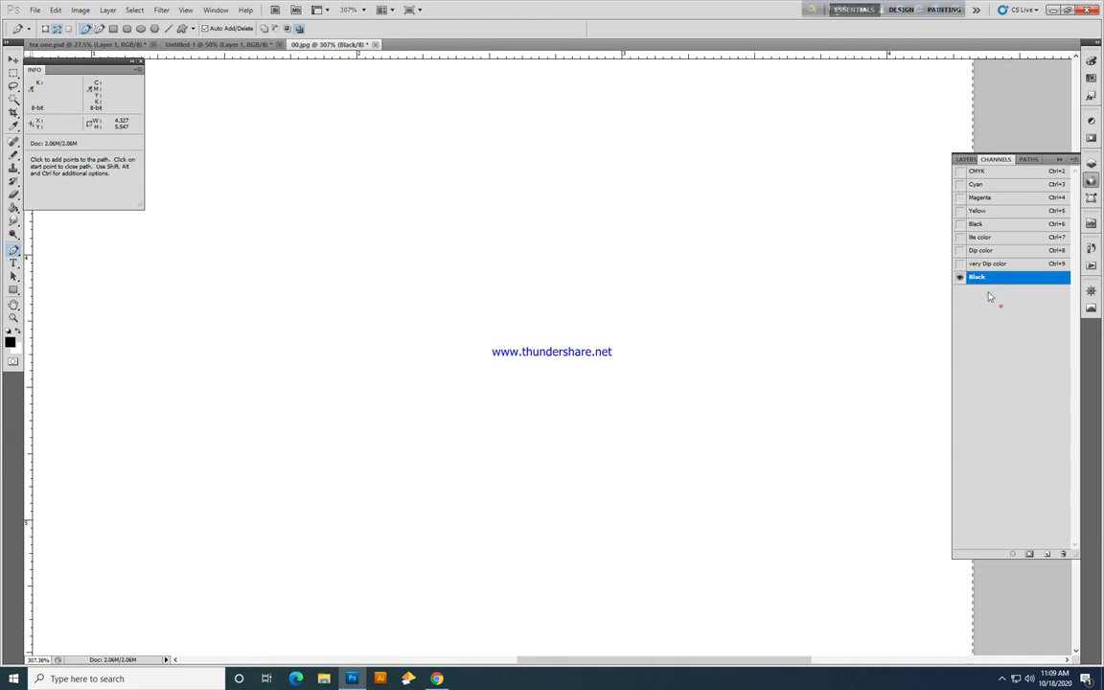
Step: Make the lite color channel active and display the CMYK channels with it
click(996, 223)
click(996, 237)
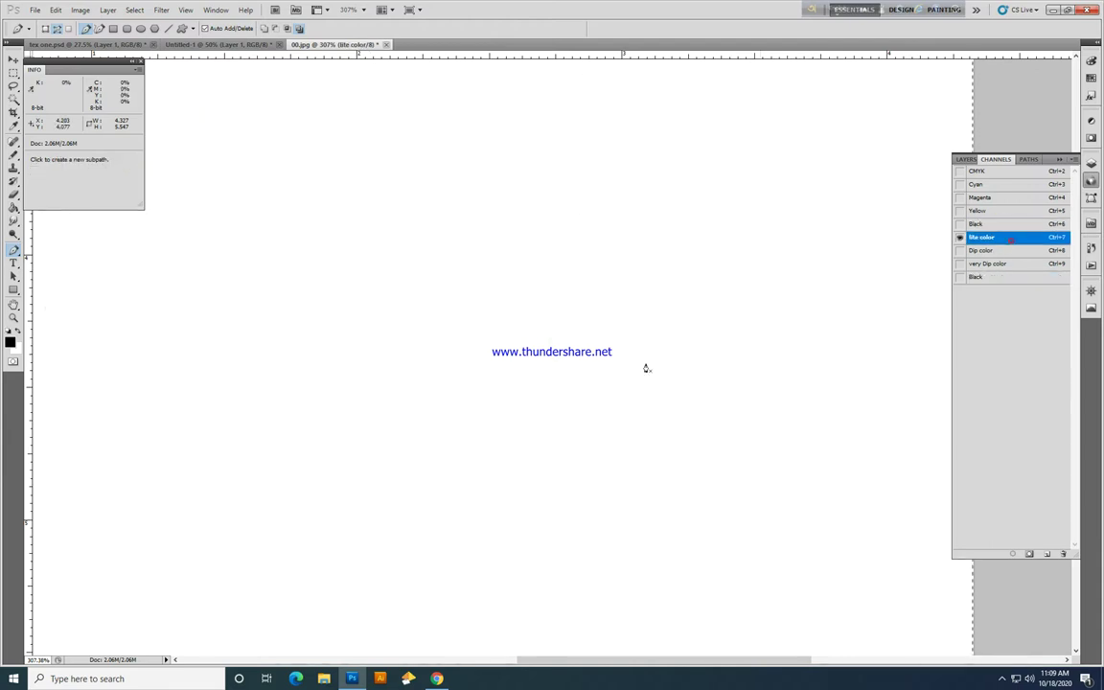
scroll(547, 259, down, 8)
click(959, 170)
scroll(601, 359, up, 6)
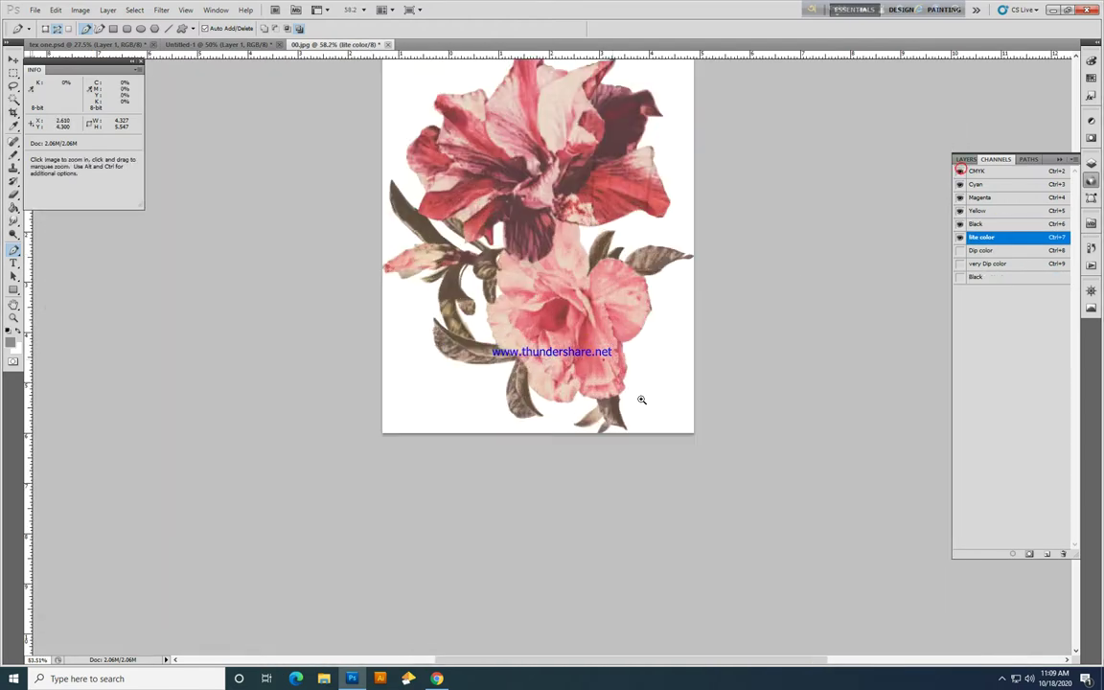
scroll(608, 341, up, 4)
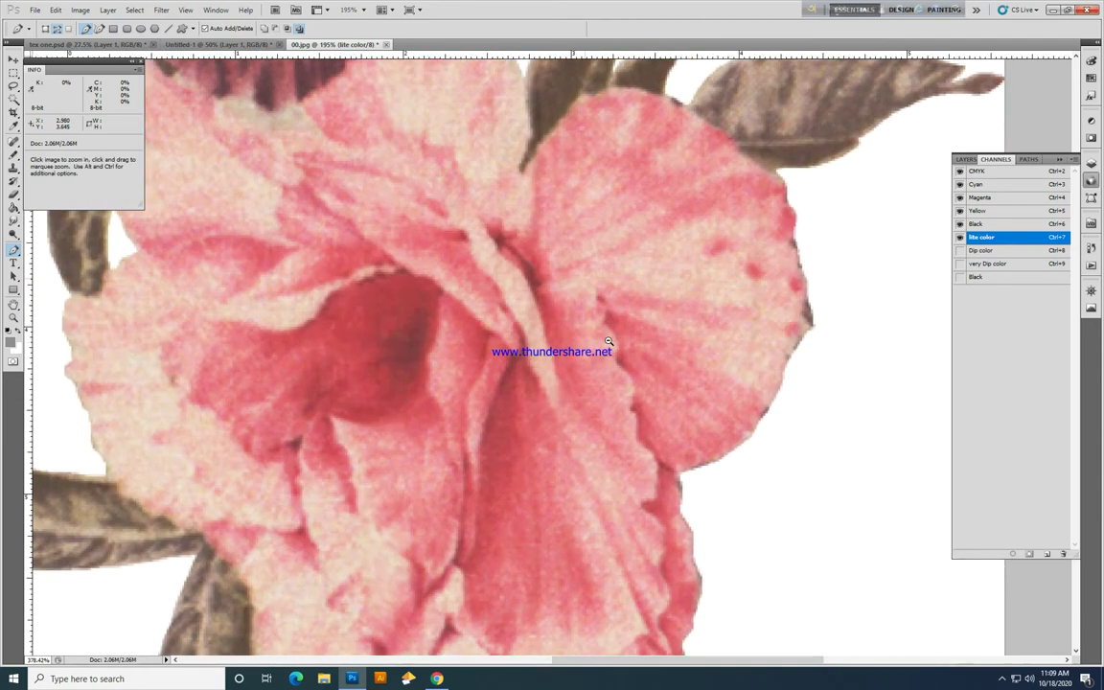
Step: Start a Pen tool path along the upper and outer edge of the pink flower's right petal, down to its pointed tip
key(space)
drag(628, 305, 576, 315)
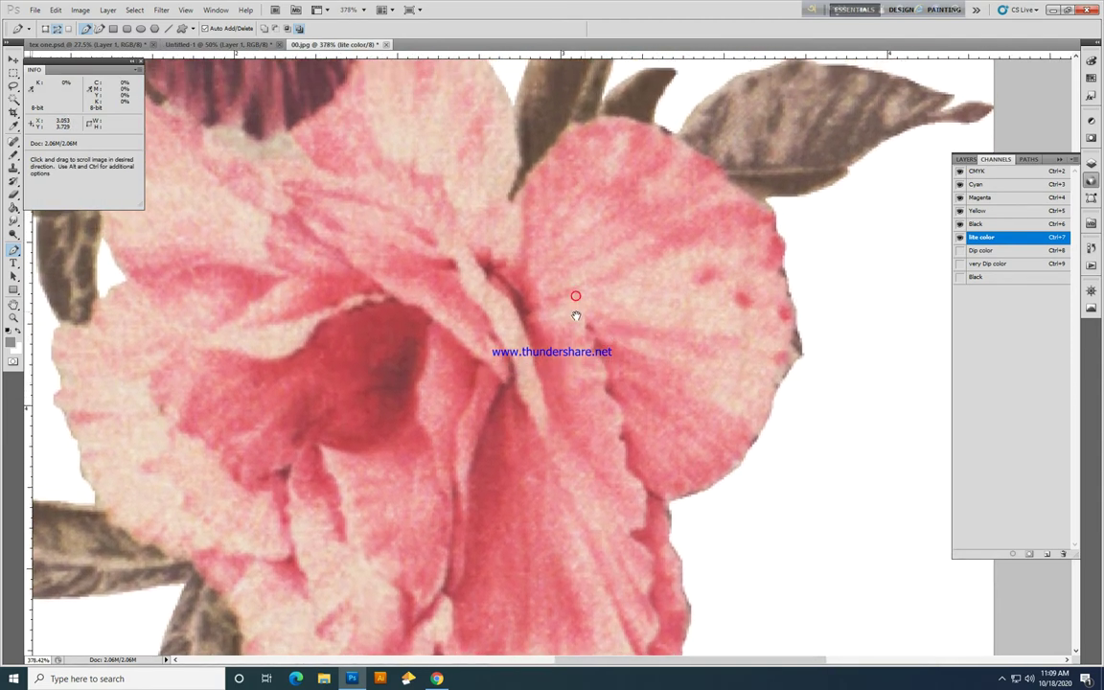
click(515, 214)
drag(550, 157, 577, 129)
drag(662, 141, 712, 171)
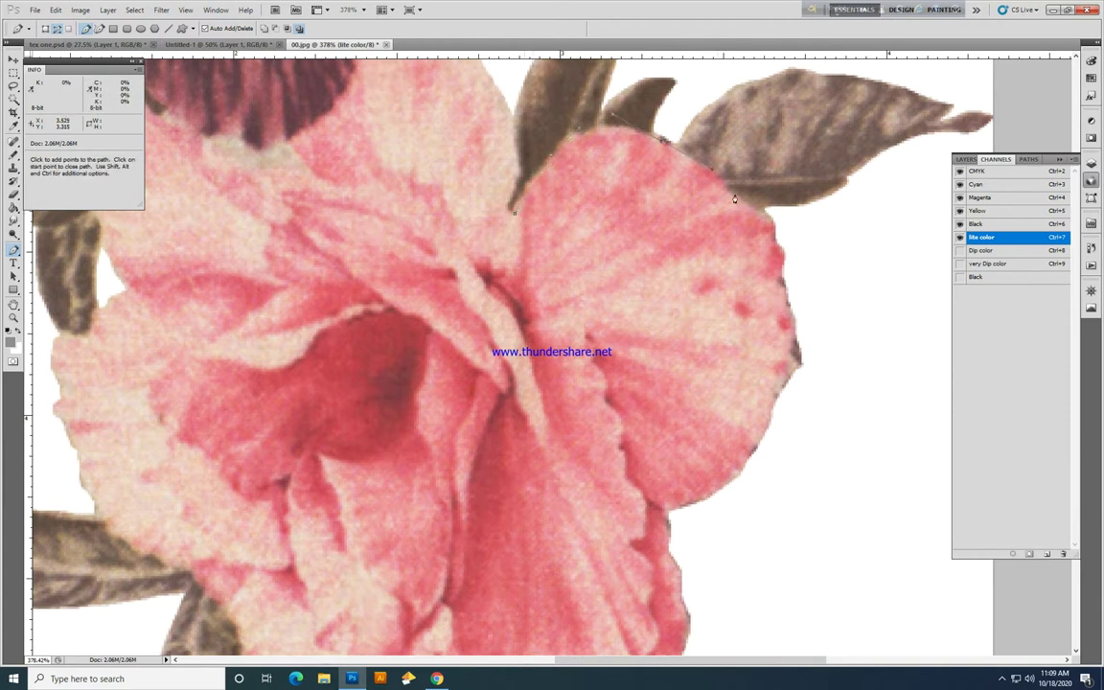
click(750, 204)
drag(749, 206, 793, 313)
click(771, 213)
click(775, 242)
key(space)
drag(794, 314, 712, 214)
click(713, 223)
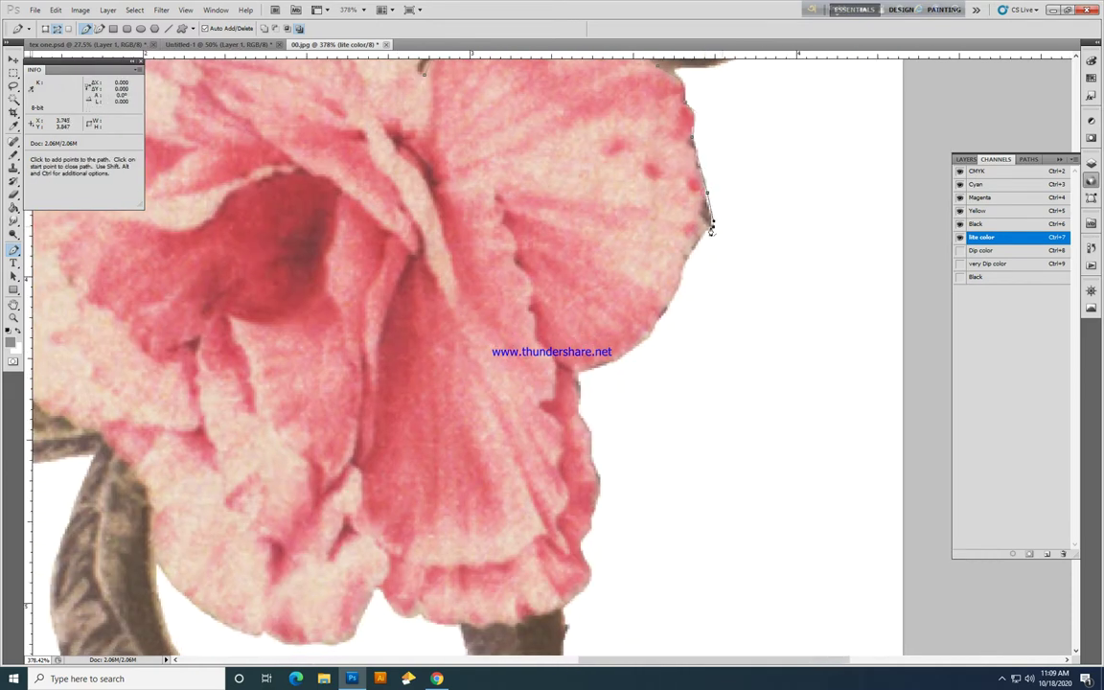
Step: Continue the Pen tool path from the right petal's pointed tip down along its lower edge to the notch beside the bottom petal
click(686, 249)
click(680, 275)
click(674, 304)
drag(588, 465, 647, 344)
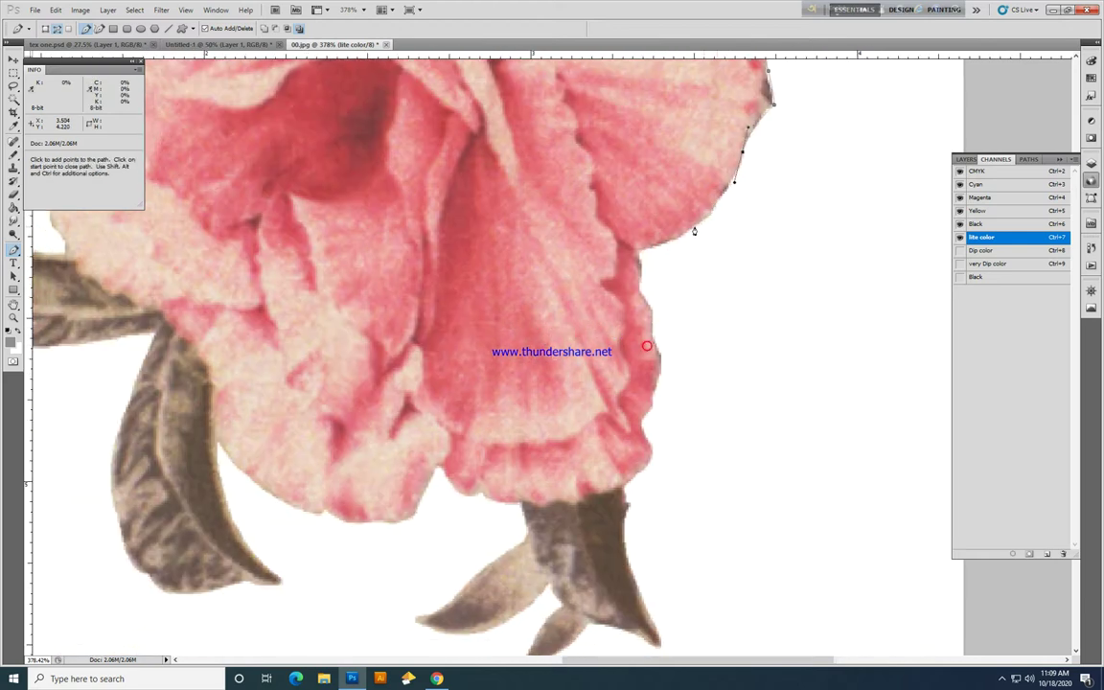
drag(688, 232, 657, 303)
click(639, 252)
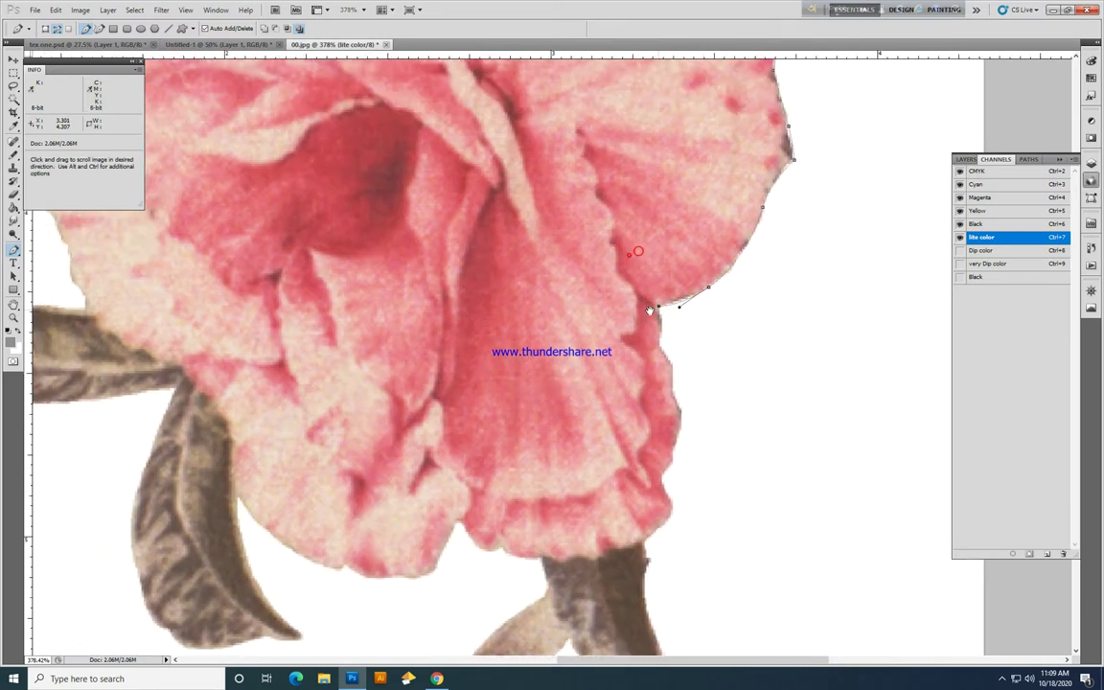
Step: Continue the path upward along the right petal's inner edge toward the flower's center
click(615, 276)
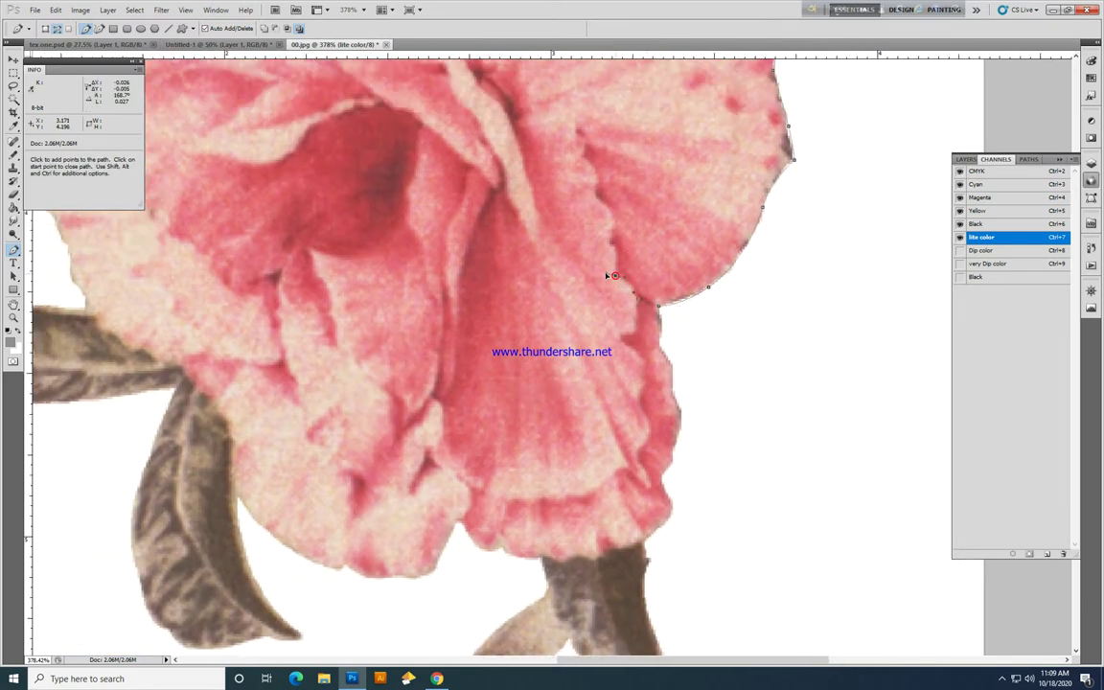
click(610, 247)
drag(594, 170, 637, 329)
alt+click(638, 328)
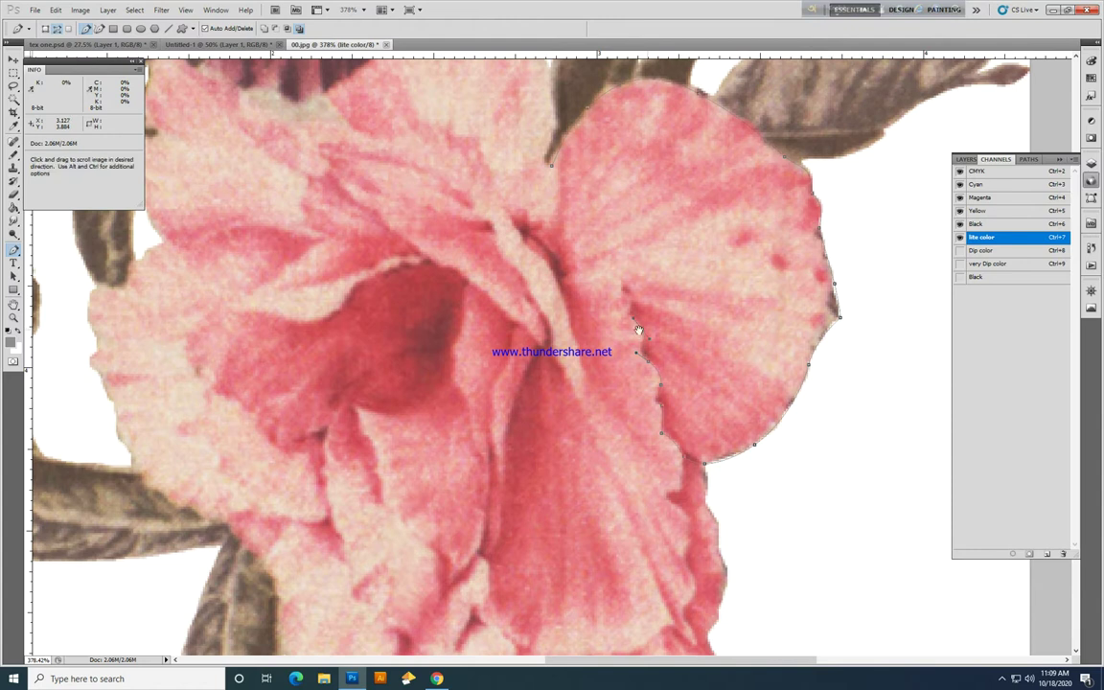
alt+click(637, 329)
alt+click(613, 293)
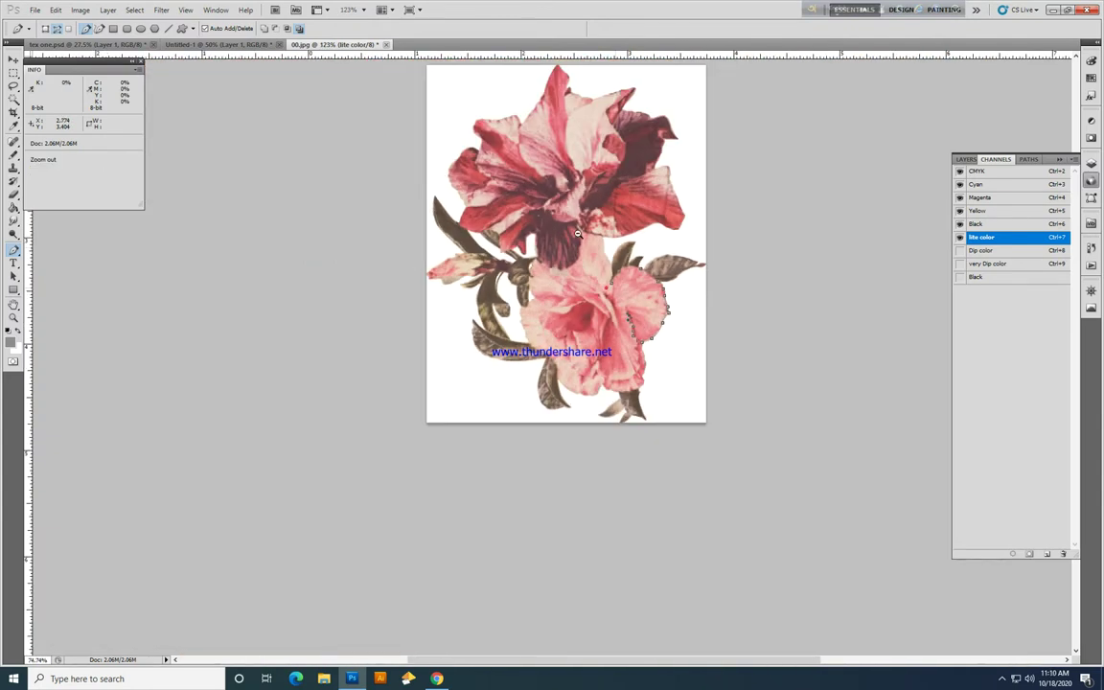
Step: Deselect the unfinished petal path and try to resume it from the inner edge
ctrl+click(647, 365)
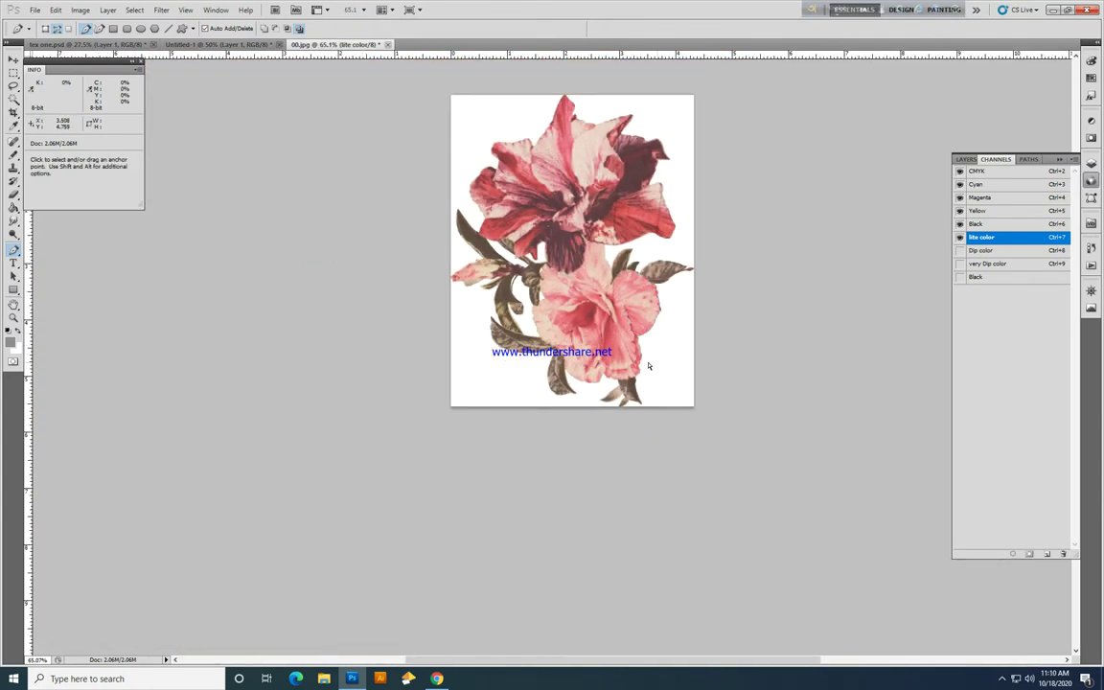
key(alt)
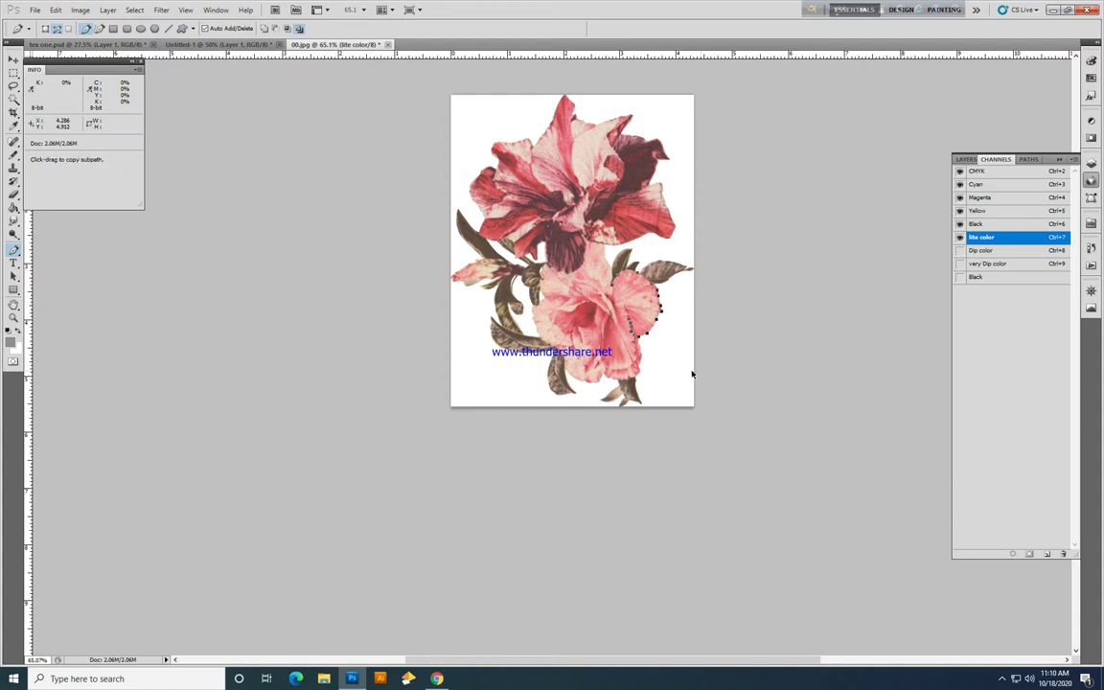
scroll(692, 373, up, 5)
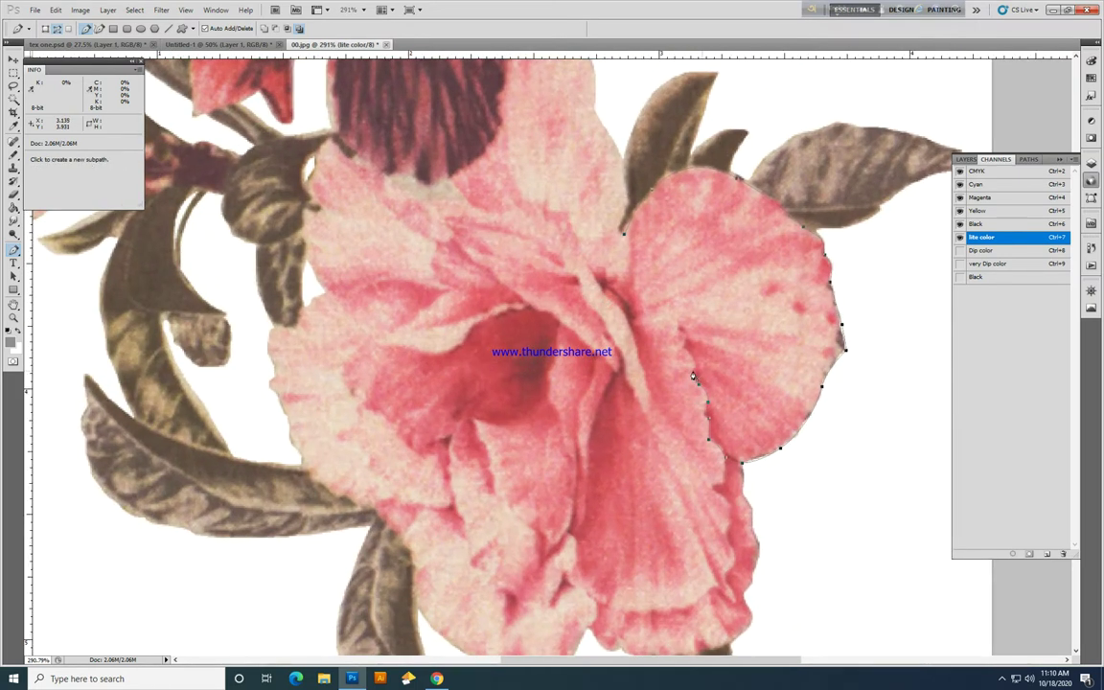
click(692, 374)
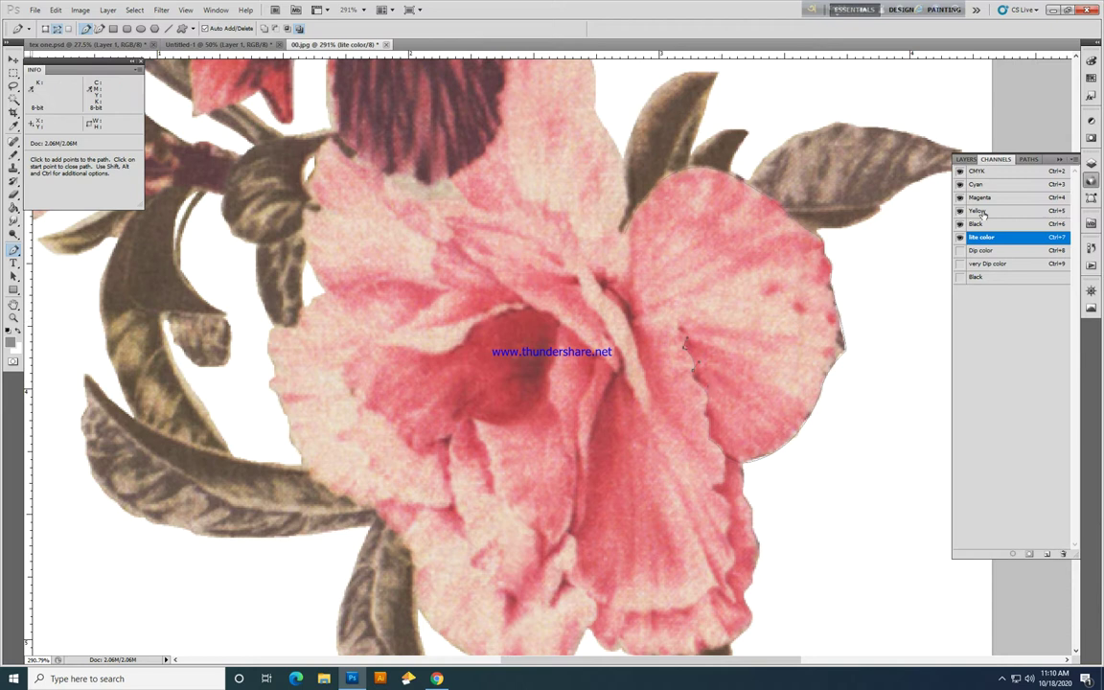
Step: Create a new saved path and delete the old Work Path
click(1029, 159)
click(1071, 161)
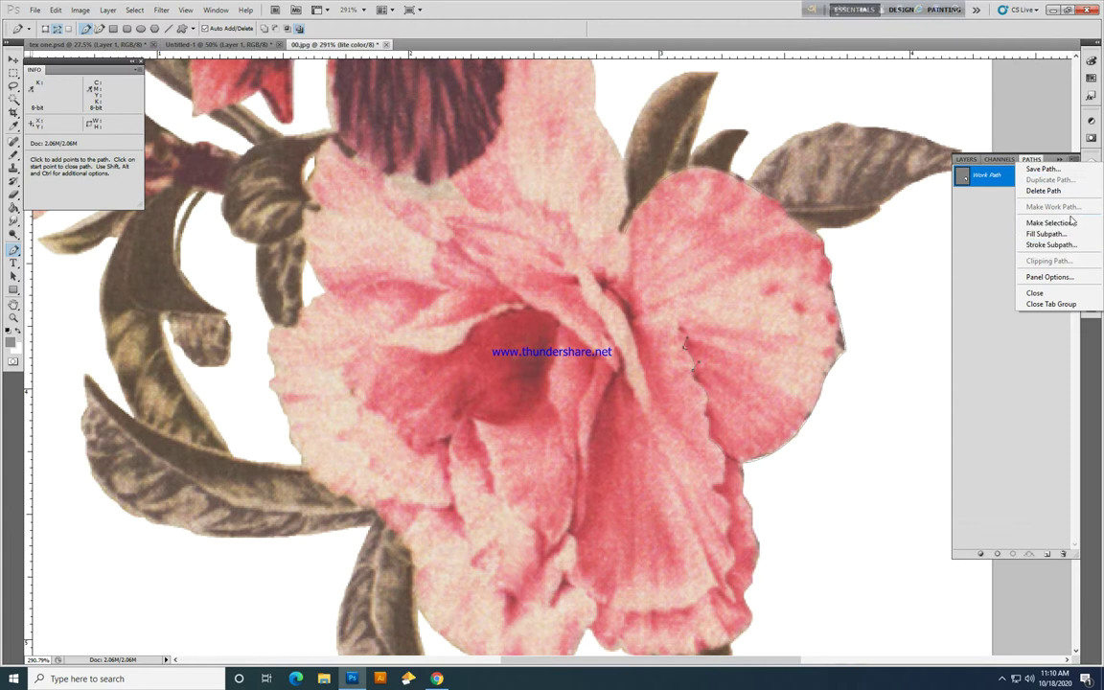
click(1044, 554)
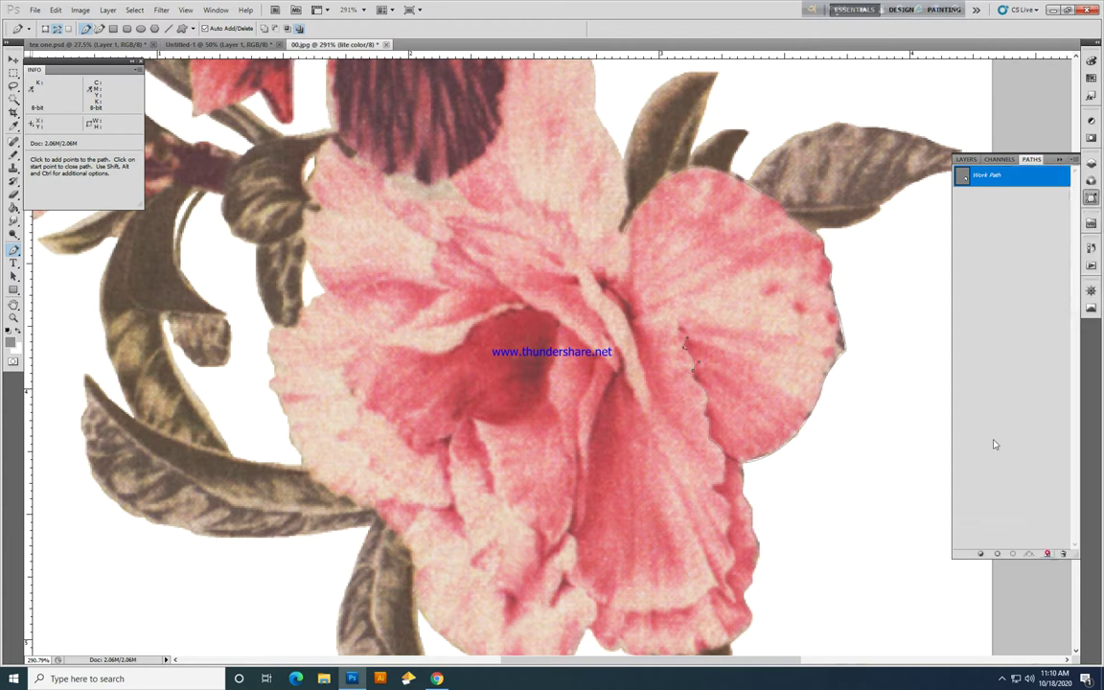
click(1044, 555)
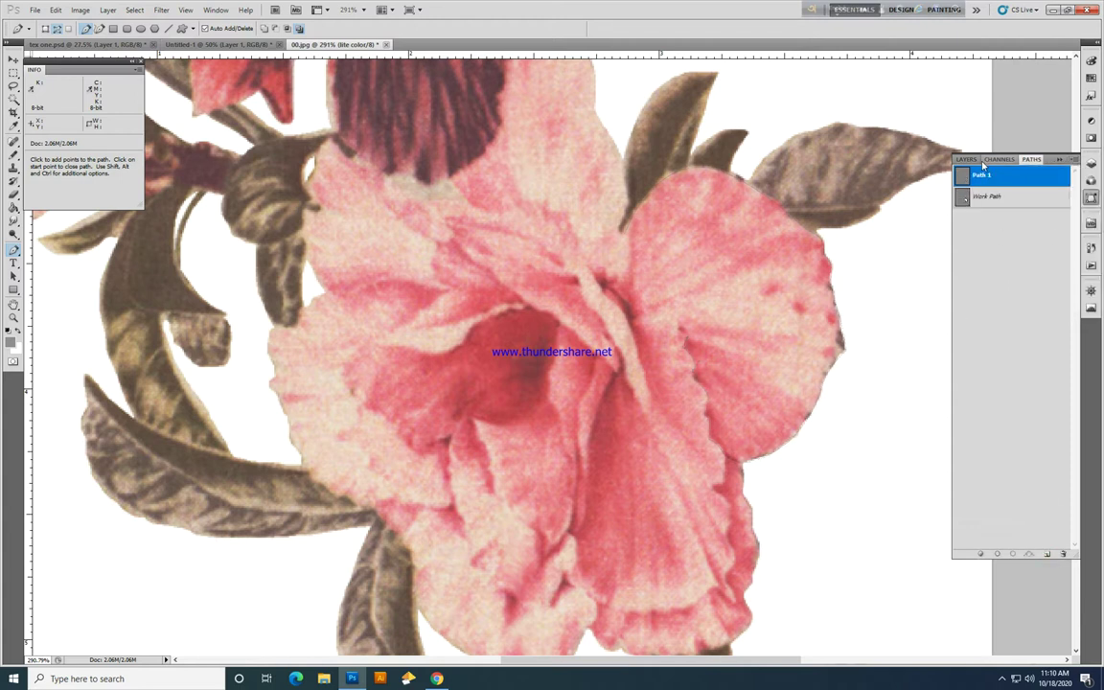
click(985, 196)
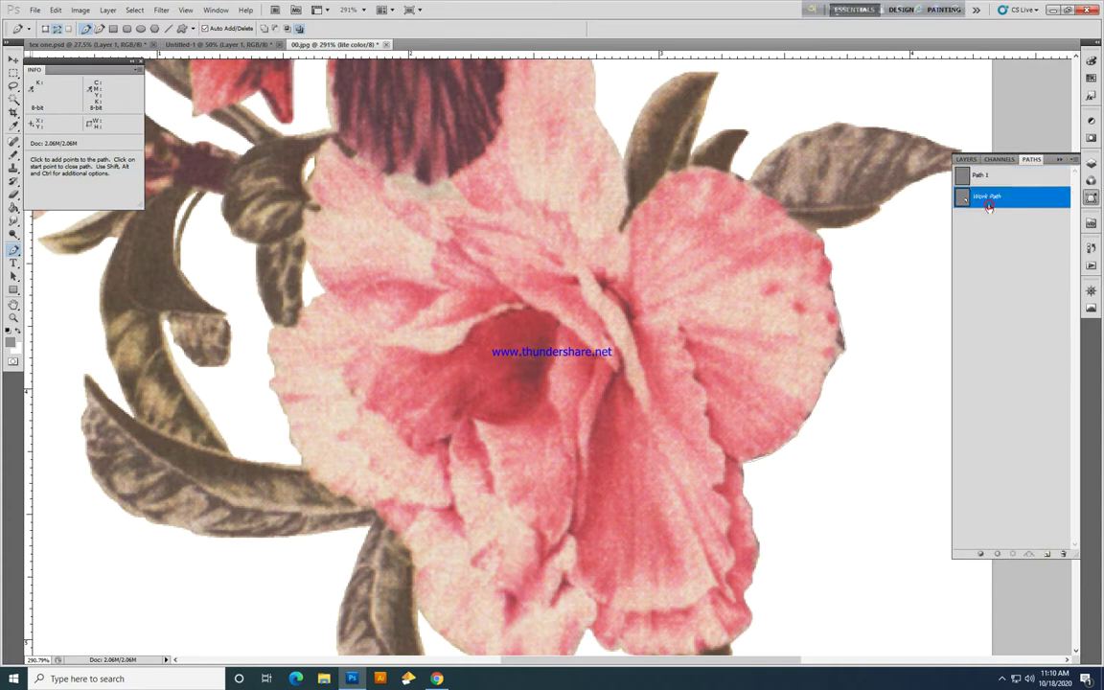
click(988, 182)
drag(1003, 202, 1063, 554)
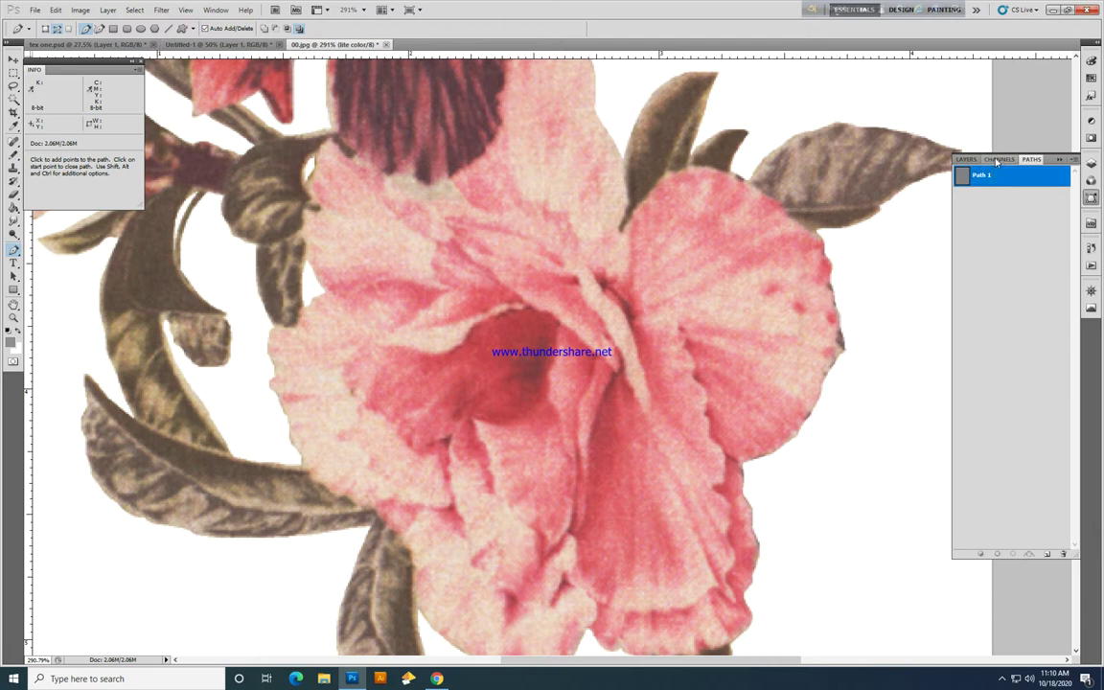
Step: Trace the right petal again in Path 1, from its inner base around the outer edge to the lower notch
click(996, 159)
click(1041, 160)
click(639, 327)
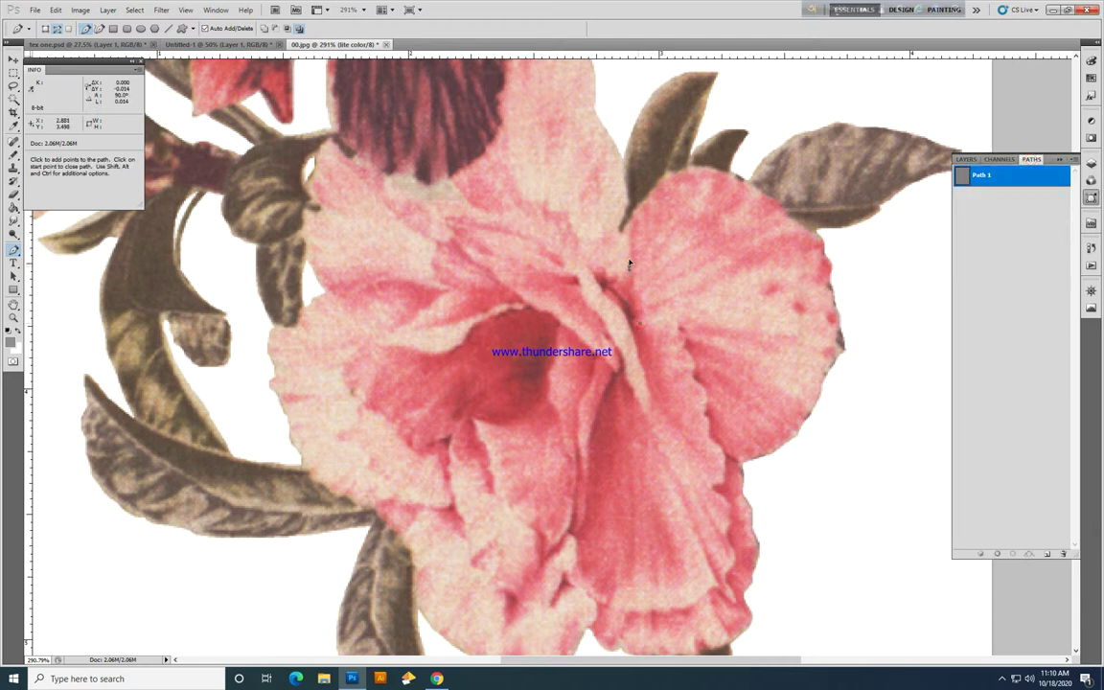
drag(629, 251, 629, 250)
drag(641, 202, 662, 172)
drag(742, 180, 639, 242)
click(800, 227)
click(622, 242)
Step: Trace the right petal's inner edge up from the lower notch and close the path at its starting point
click(607, 233)
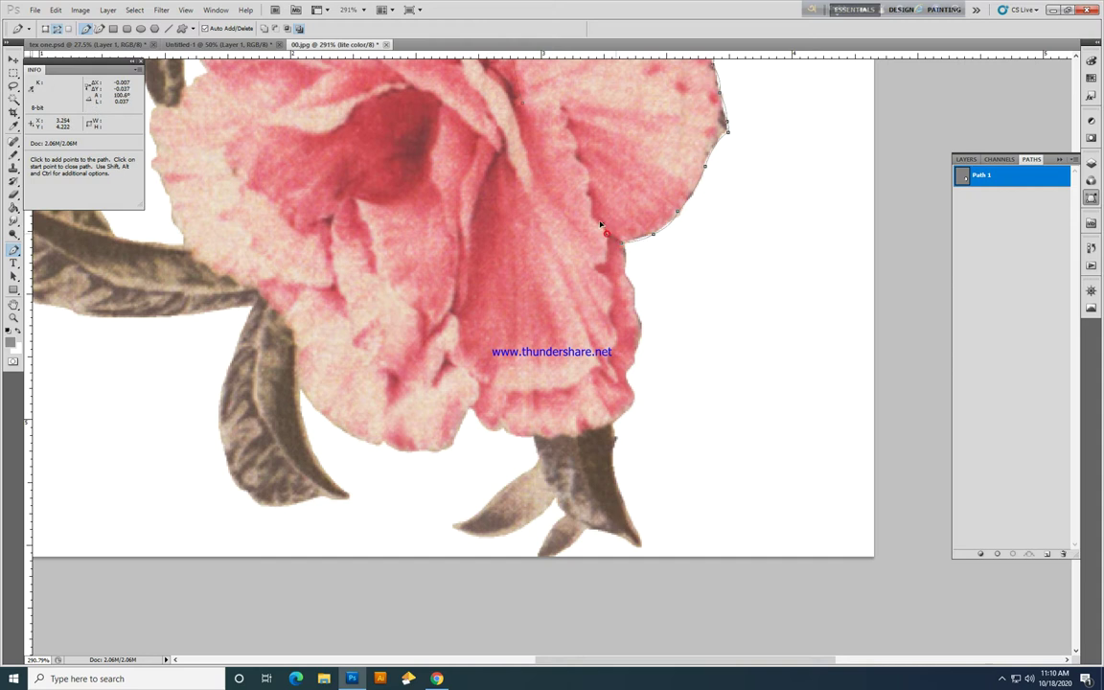
click(591, 216)
drag(592, 177, 674, 335)
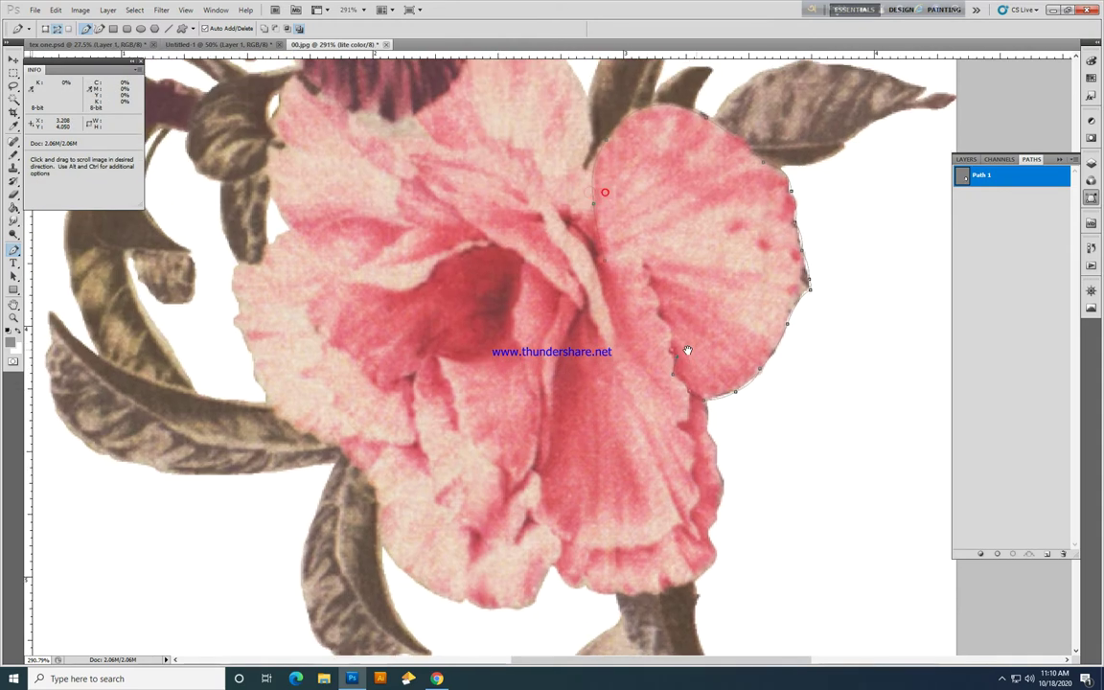
click(643, 266)
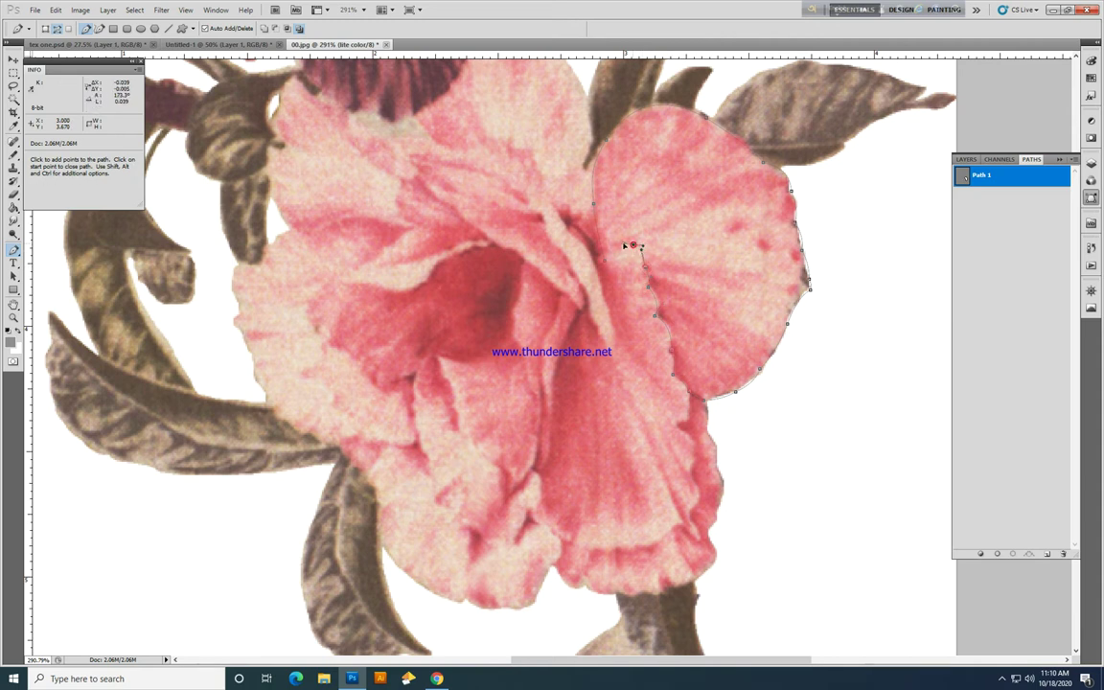
click(603, 261)
drag(642, 300, 601, 251)
scroll(600, 251, down, 1)
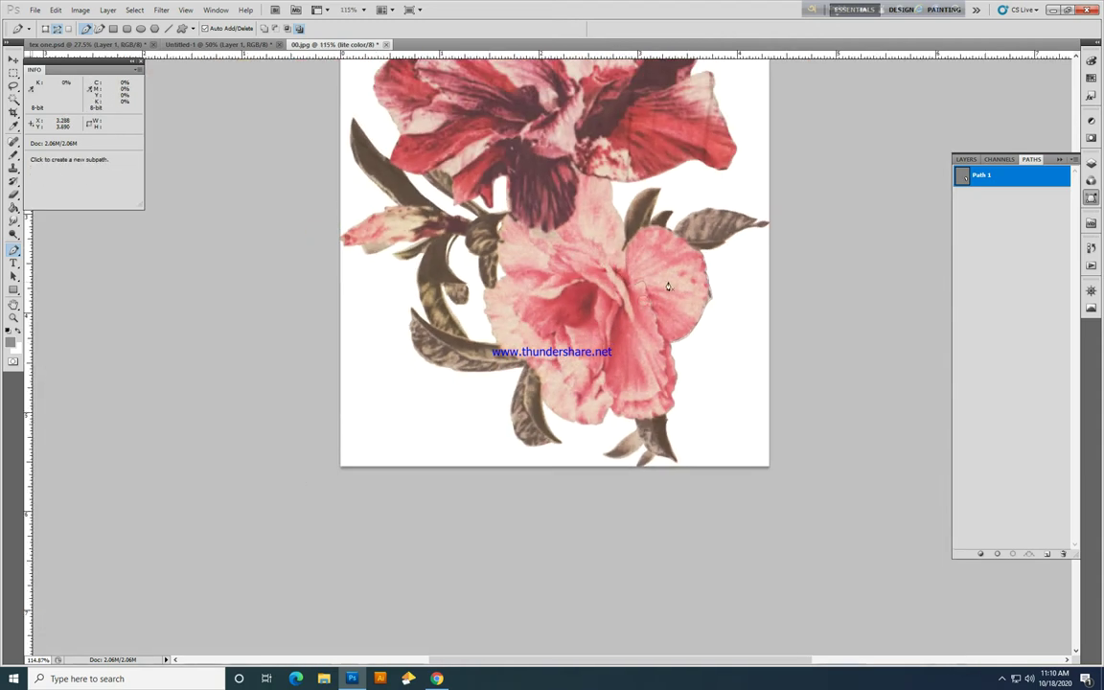
Step: Convert the closed petal path into a selection with the default settings
right_click(675, 272)
click(719, 340)
click(620, 224)
right_click(683, 279)
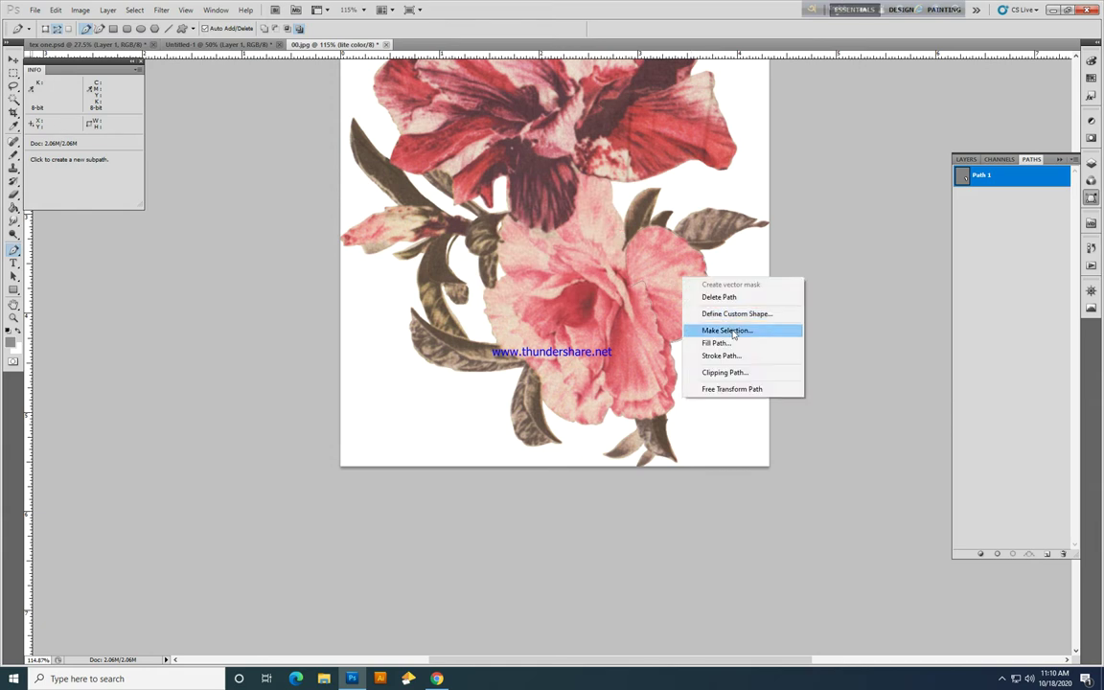
click(732, 330)
key(Return)
Step: View the Magenta channel on its own, and return to the lite color channel with the CMYK channels displayed
click(996, 158)
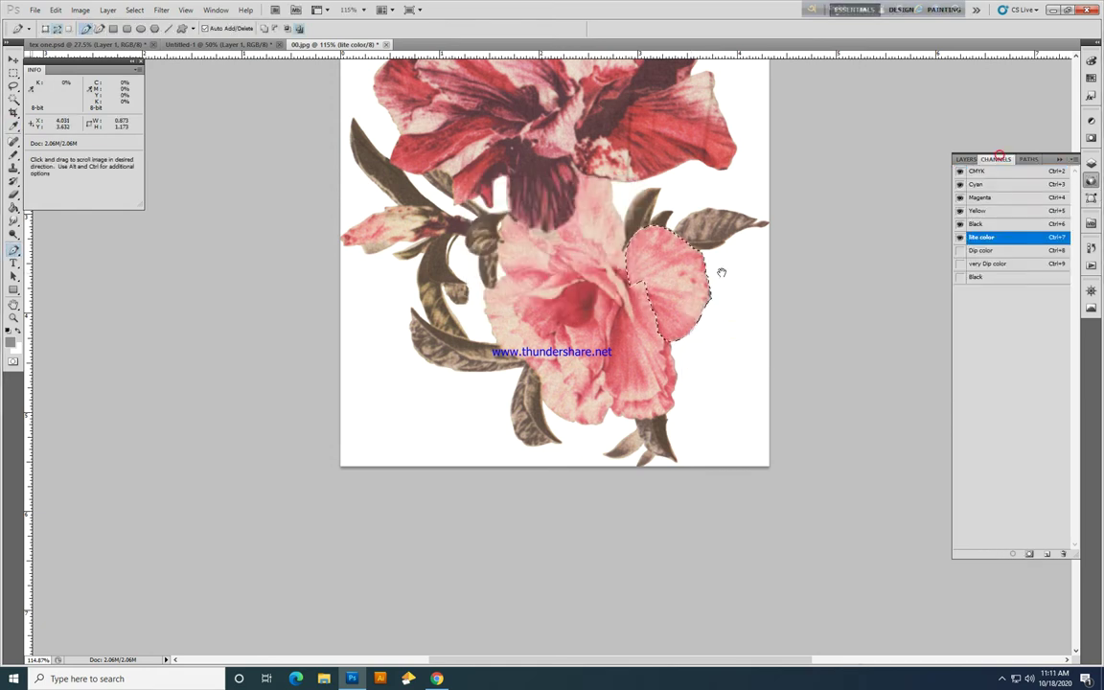
ctrl+click(720, 272)
click(986, 199)
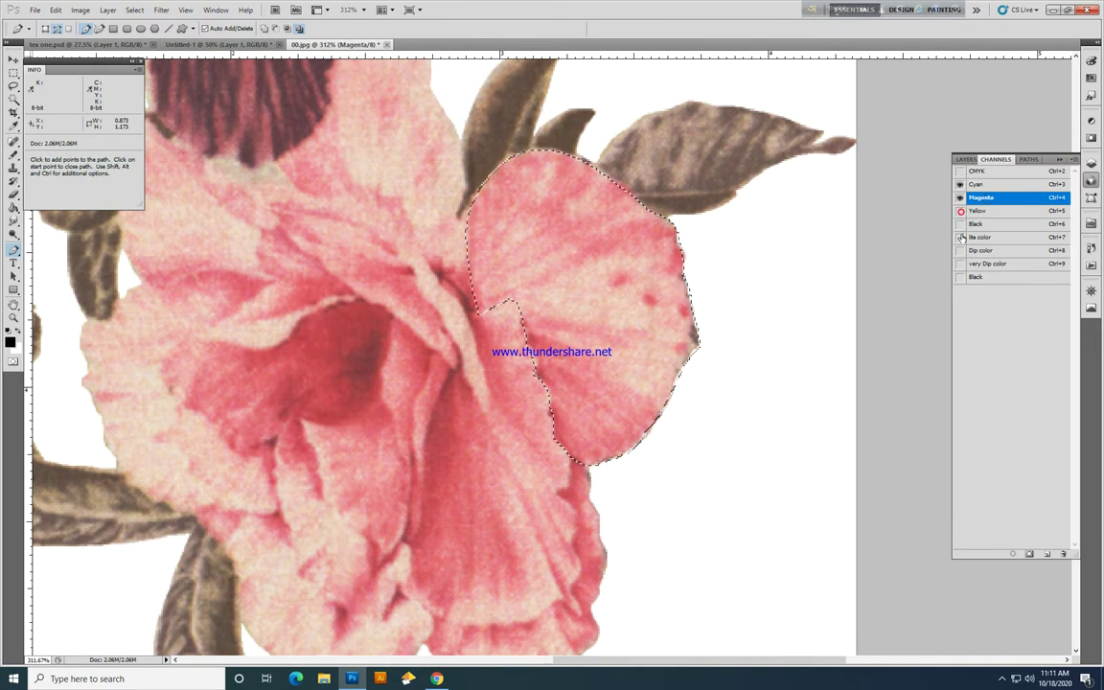
click(959, 184)
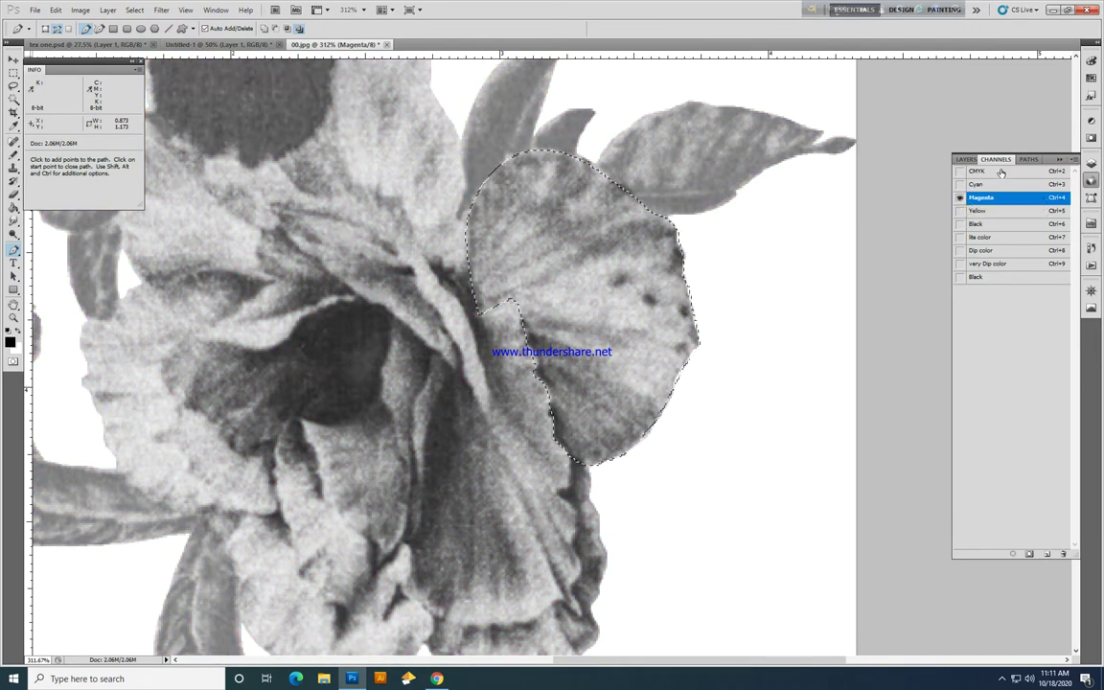
key(ctrl+2)
click(1003, 239)
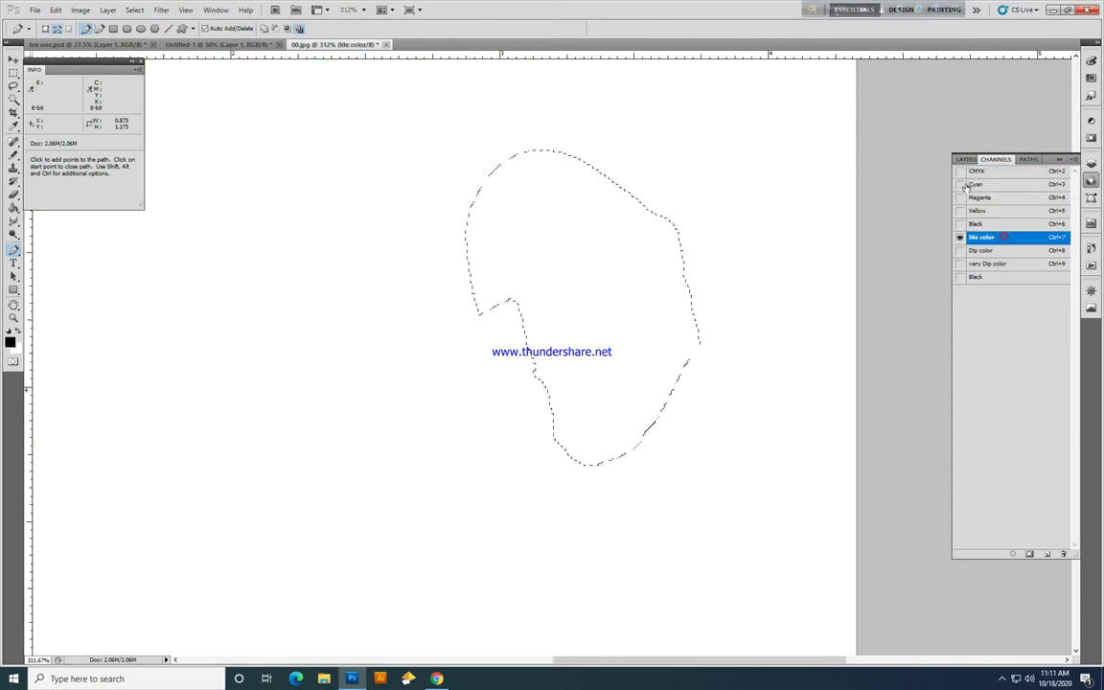
key(grave)
Step: Set the foreground color to black
click(10, 342)
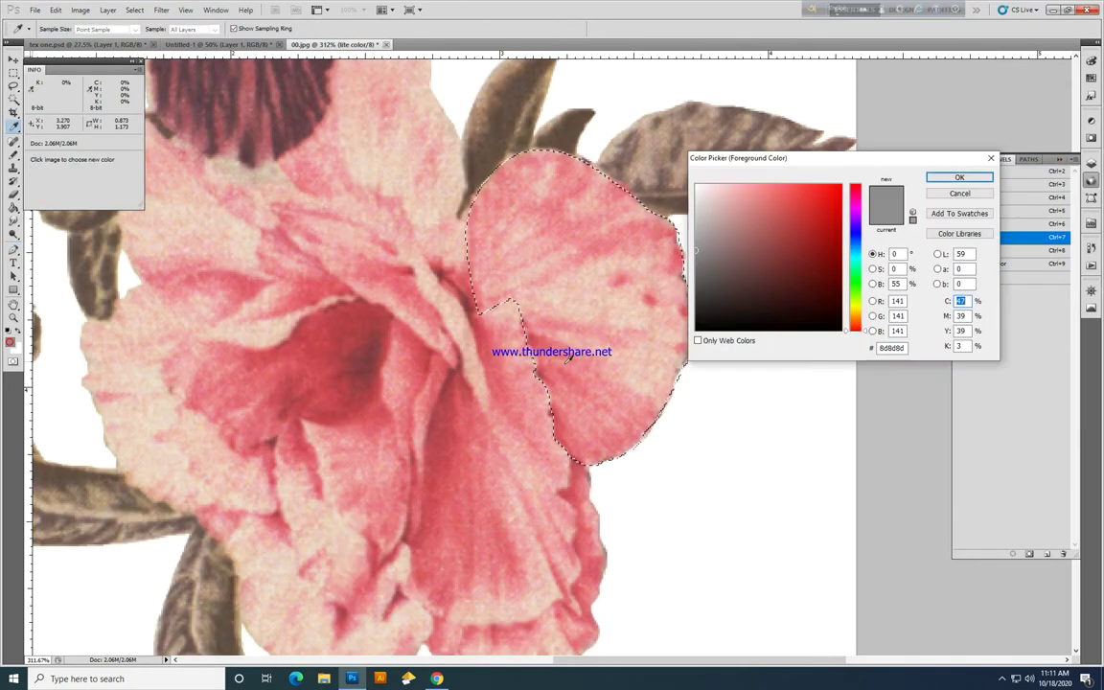
click(579, 357)
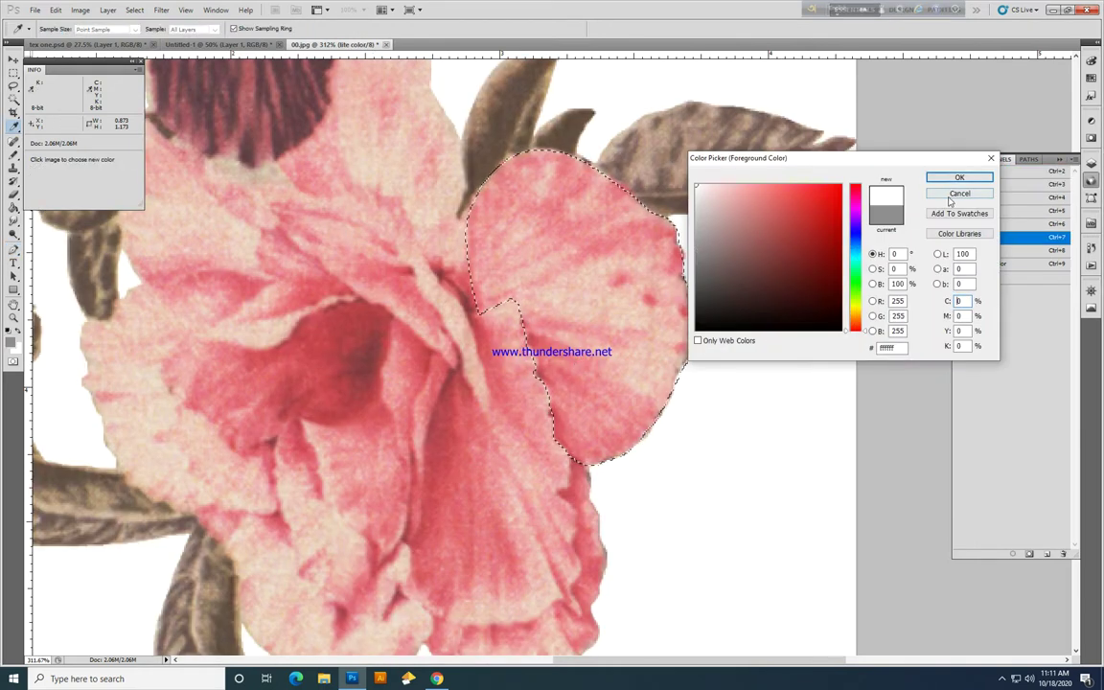
drag(824, 309, 895, 374)
key(Return)
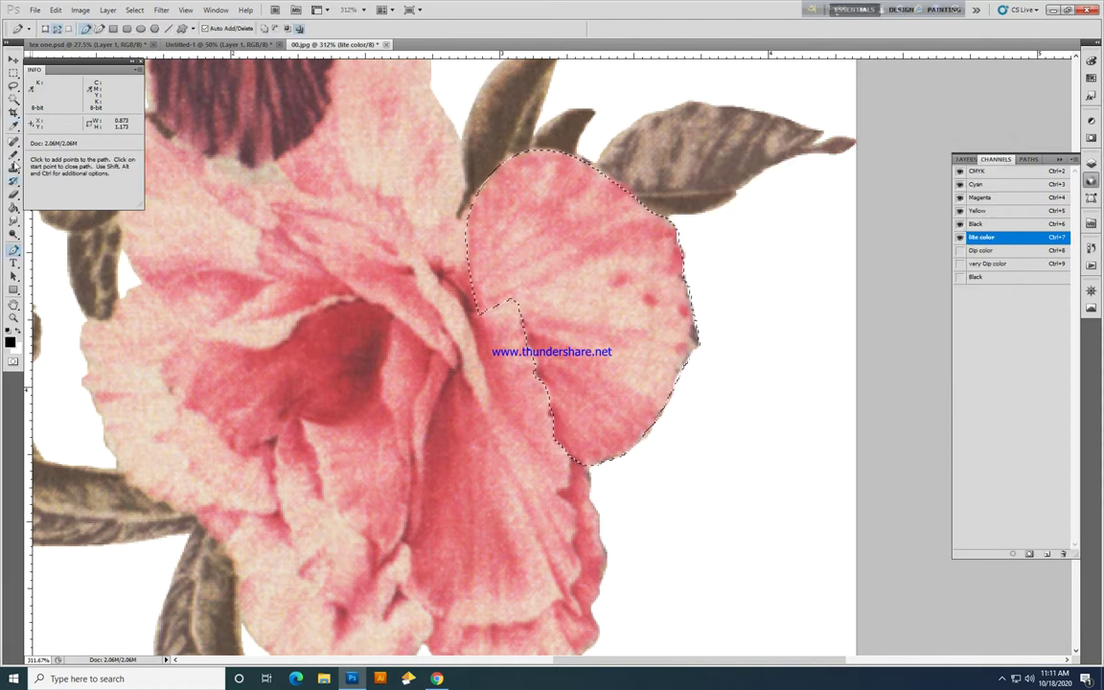
Step: Select the Pencil tool and enlarge its tip to 25 px
click(14, 167)
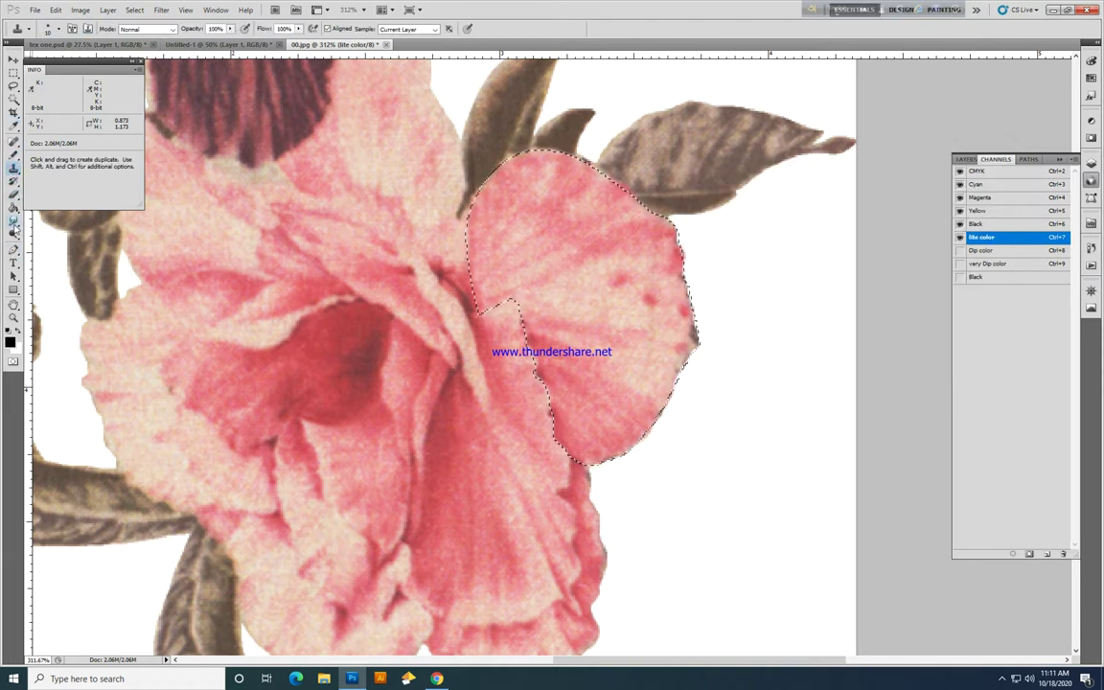
right_click(14, 153)
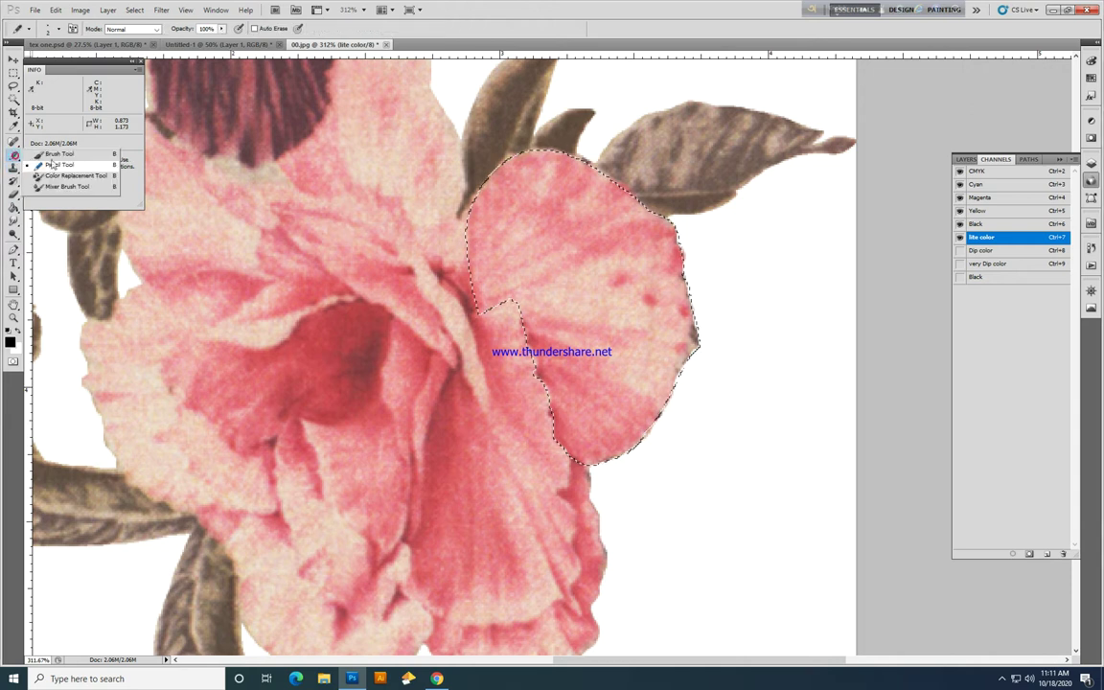
click(77, 163)
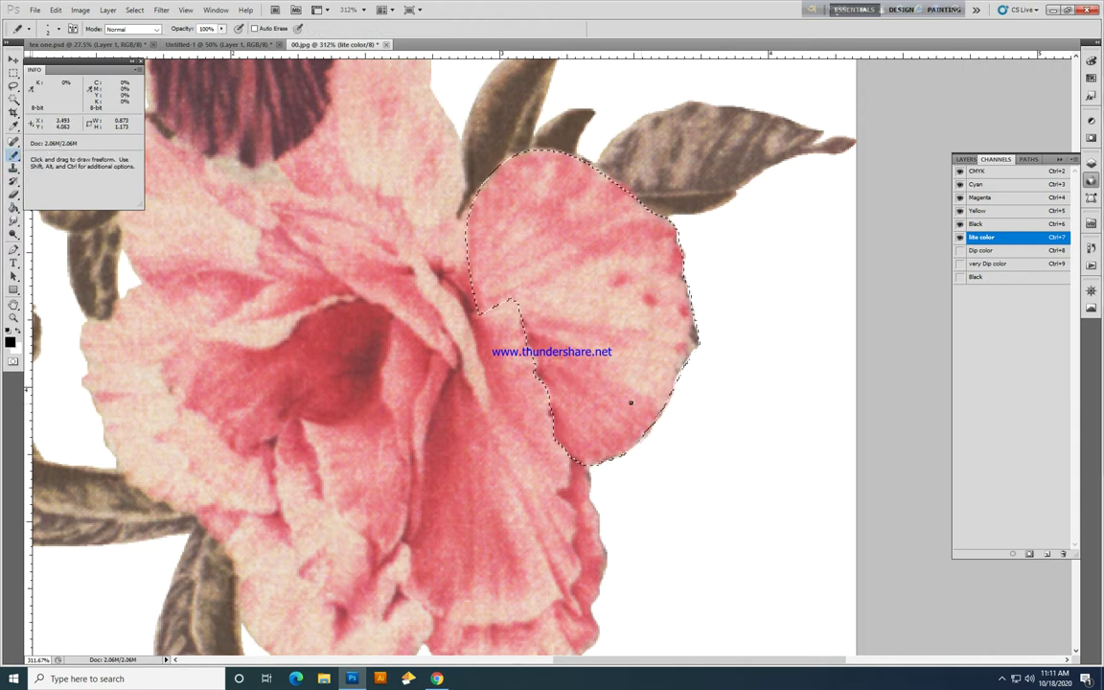
key(bracketright)
key(bracketright)
key(bracketright)
key(bracketright)
key(bracketright)
key(bracketright)
key(bracketright)
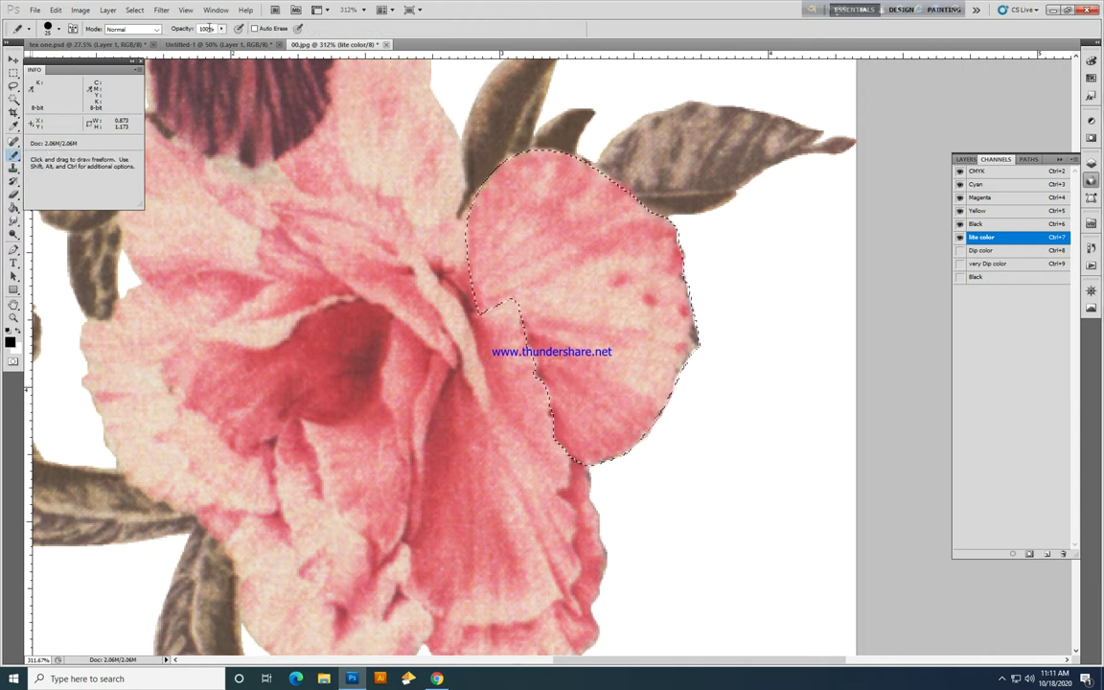
Step: Switch to the Brush tool and try a short stroke near the lower end of the selected petal in the lite color channel
right_click(14, 153)
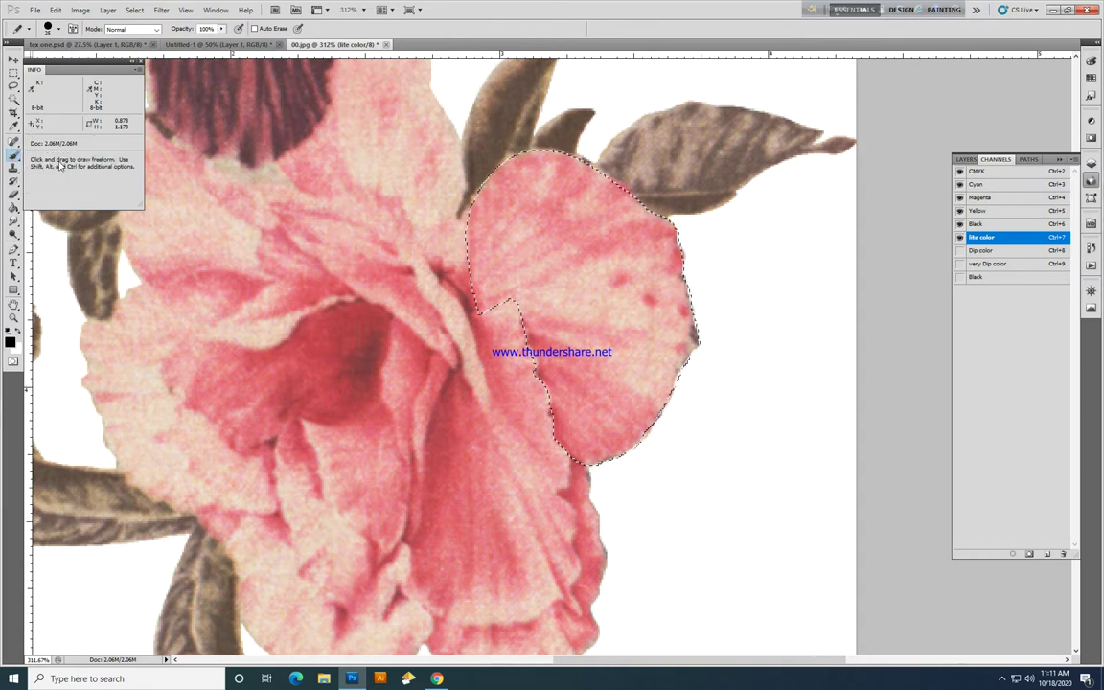
click(67, 150)
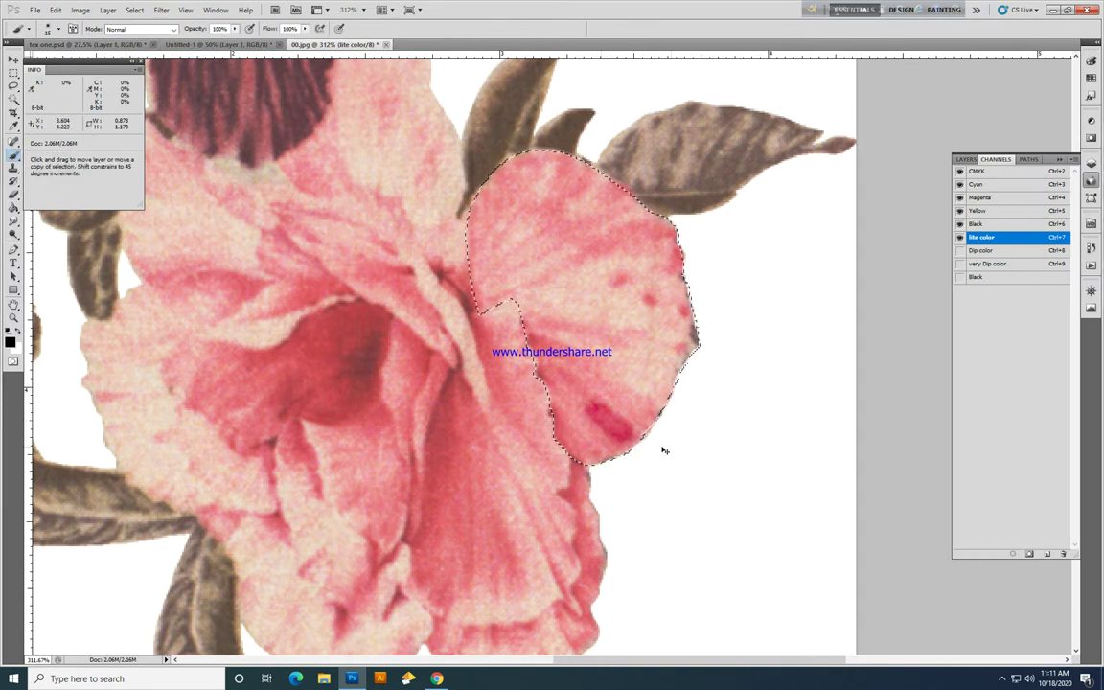
drag(661, 446, 607, 428)
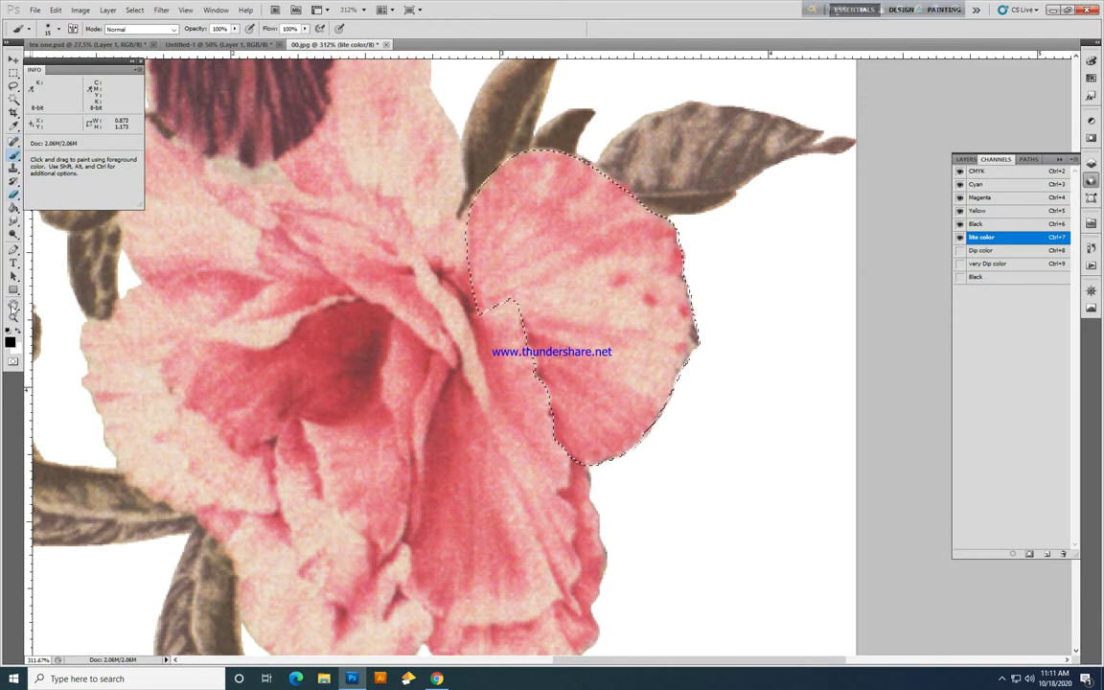
Step: Change the lite color channel's spot color to a light green with a hue of 112°
double_click(1028, 240)
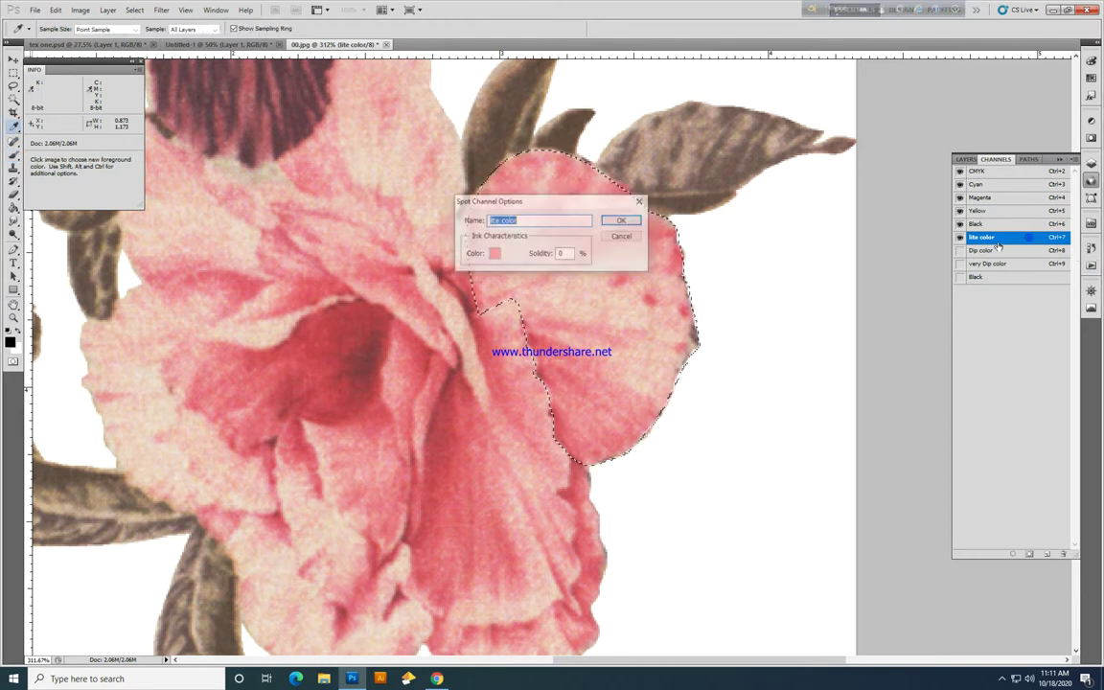
click(494, 254)
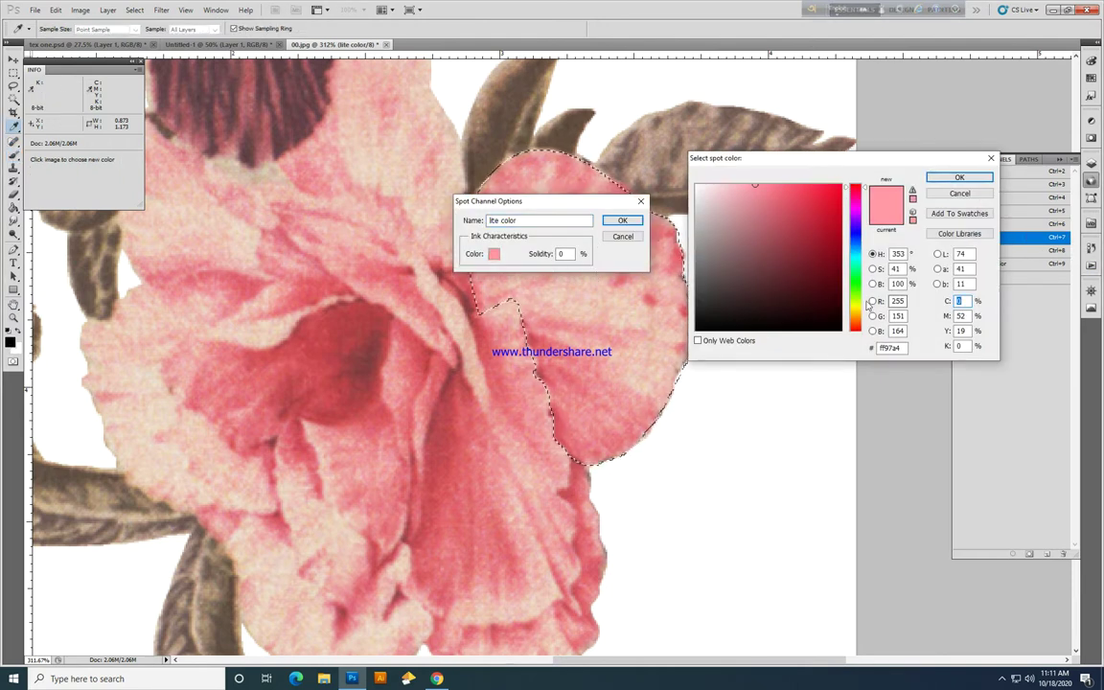
click(856, 286)
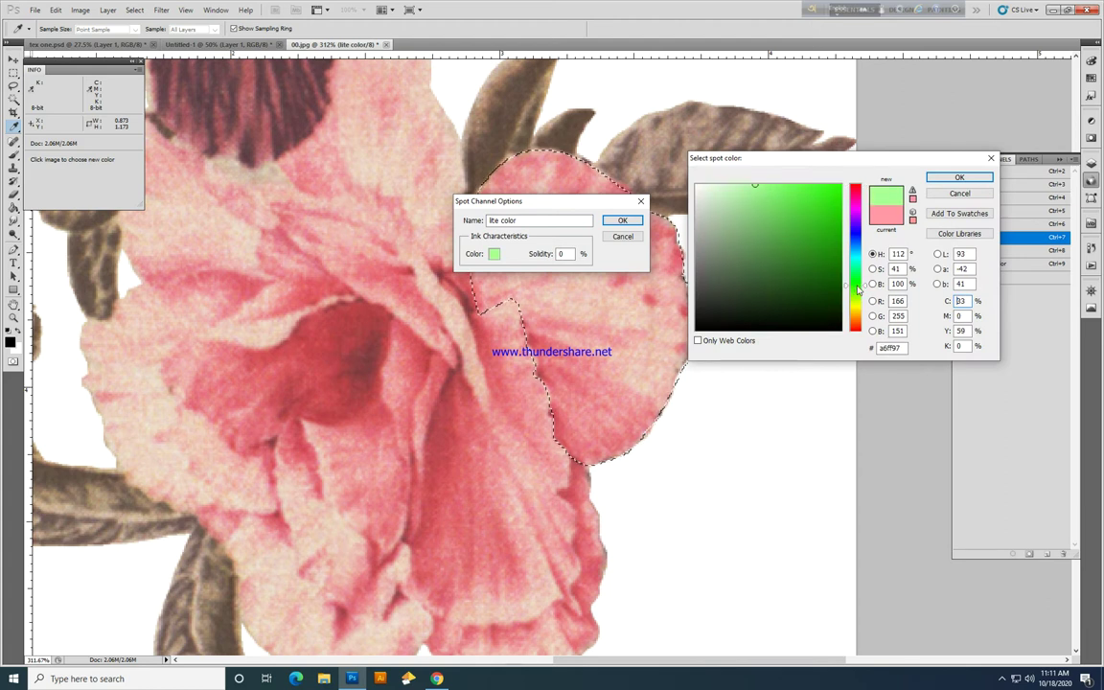
key(Return)
key(Return)
Step: Brush along the inner and lower edges of the selected petal in the lite color channel and start smudging the paint
key(b)
mouse_move(579, 393)
mouse_down()
mouse_move(550, 371)
mouse_move(540, 388)
mouse_move(533, 343)
mouse_up()
key(ctrl+z)
mouse_move(551, 391)
mouse_down()
mouse_move(562, 440)
mouse_move(594, 481)
mouse_move(593, 469)
mouse_move(660, 419)
mouse_up()
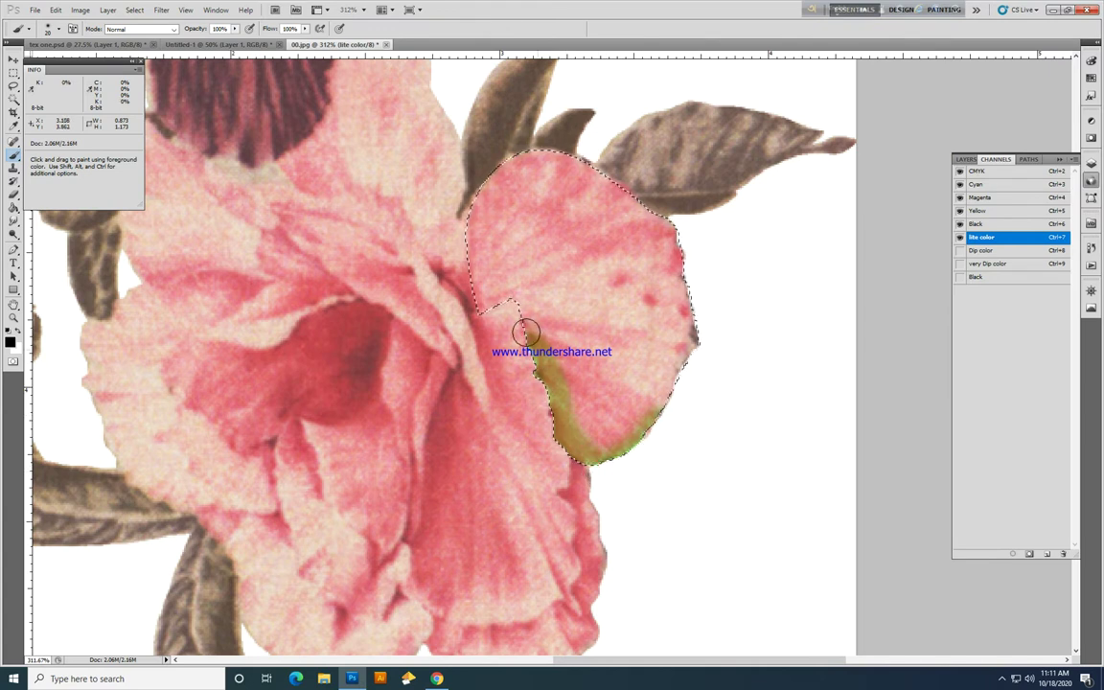
key(r)
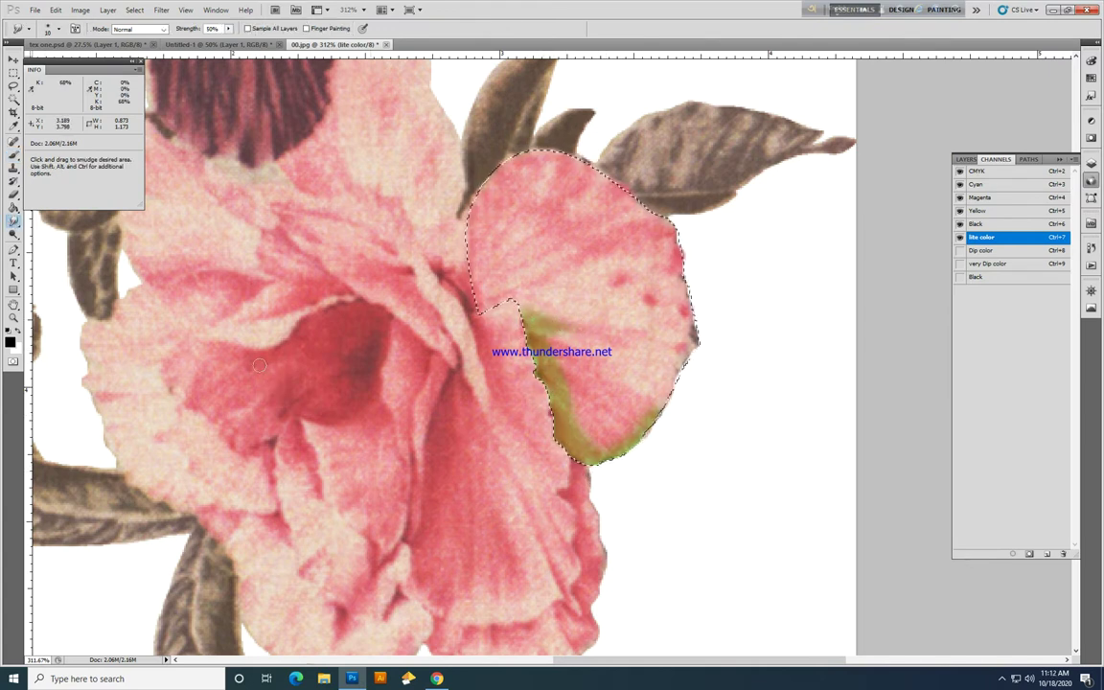
Step: Set the solidity of the lite color spot channel to 30%
double_click(1004, 240)
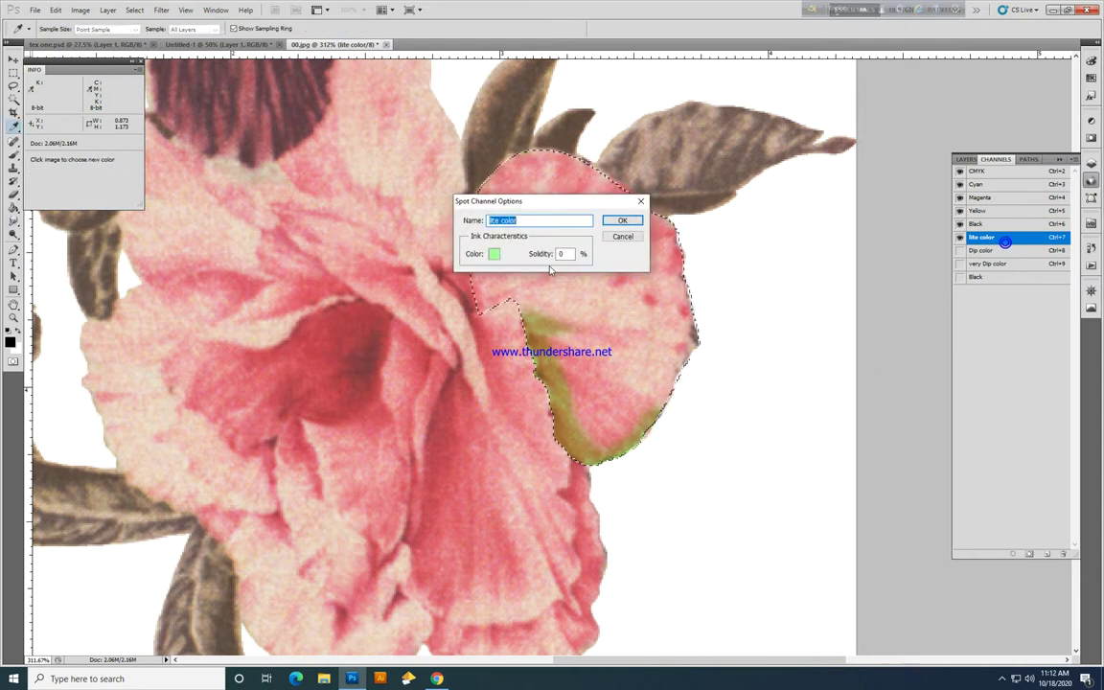
key(Tab)
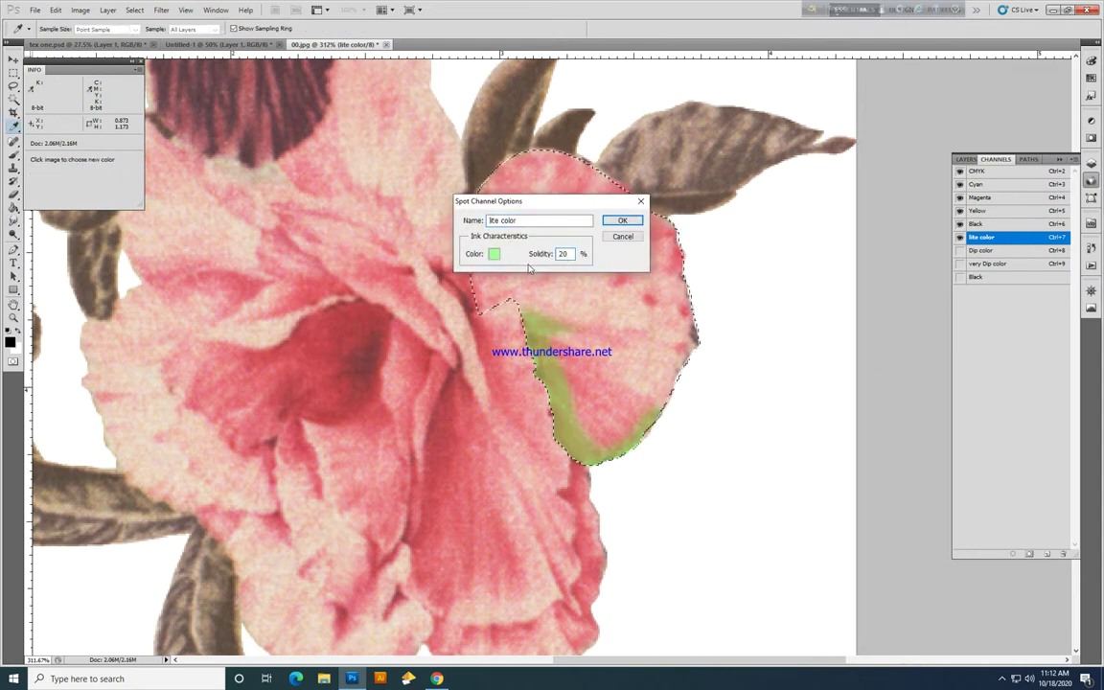
double_click(565, 254)
text(3)
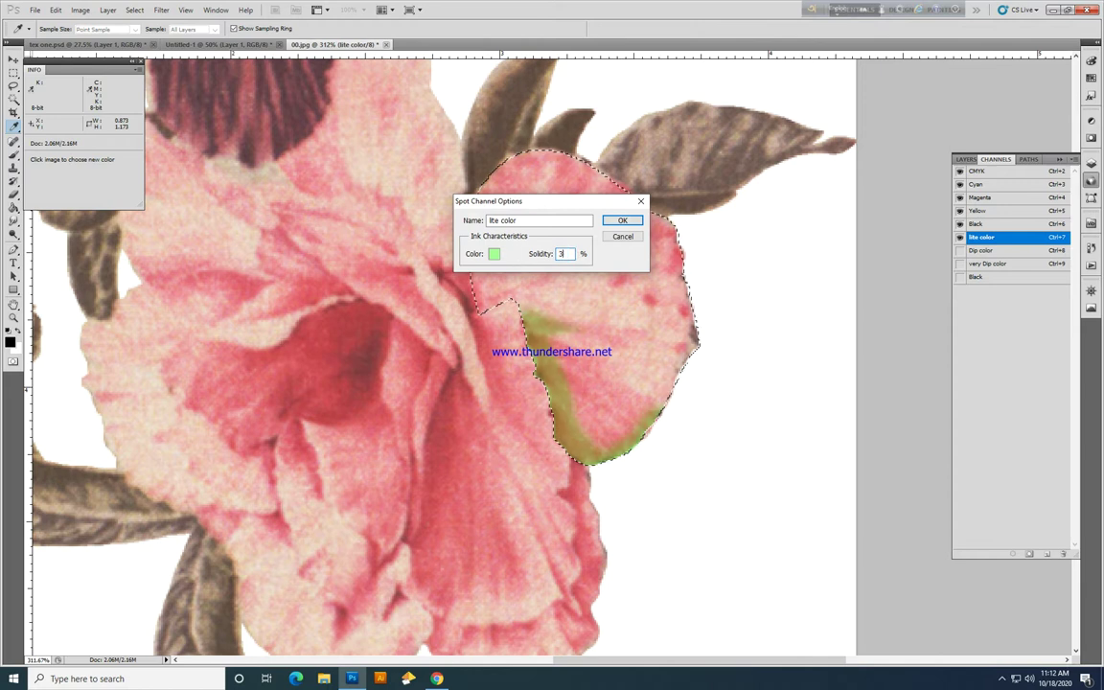
text(0)
key(Return)
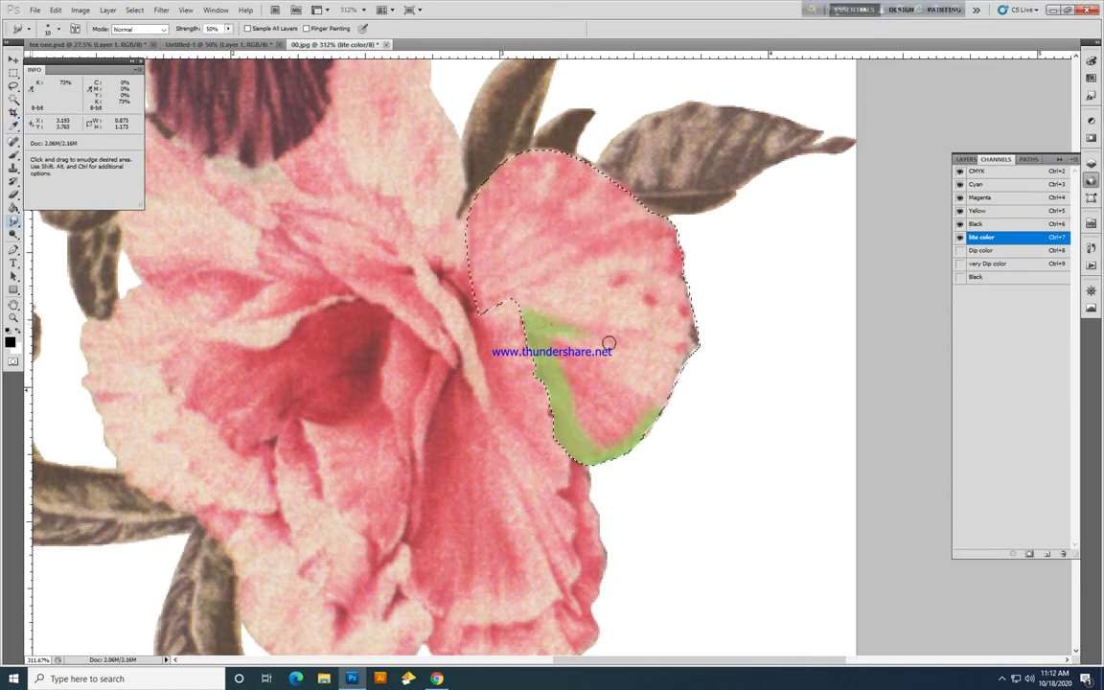
Step: Smudge the paint outward across the lower part of the petal with a larger Smudge tip
mouse_move(556, 330)
mouse_down()
mouse_move(598, 339)
mouse_move(597, 364)
mouse_up()
key(bracketright)
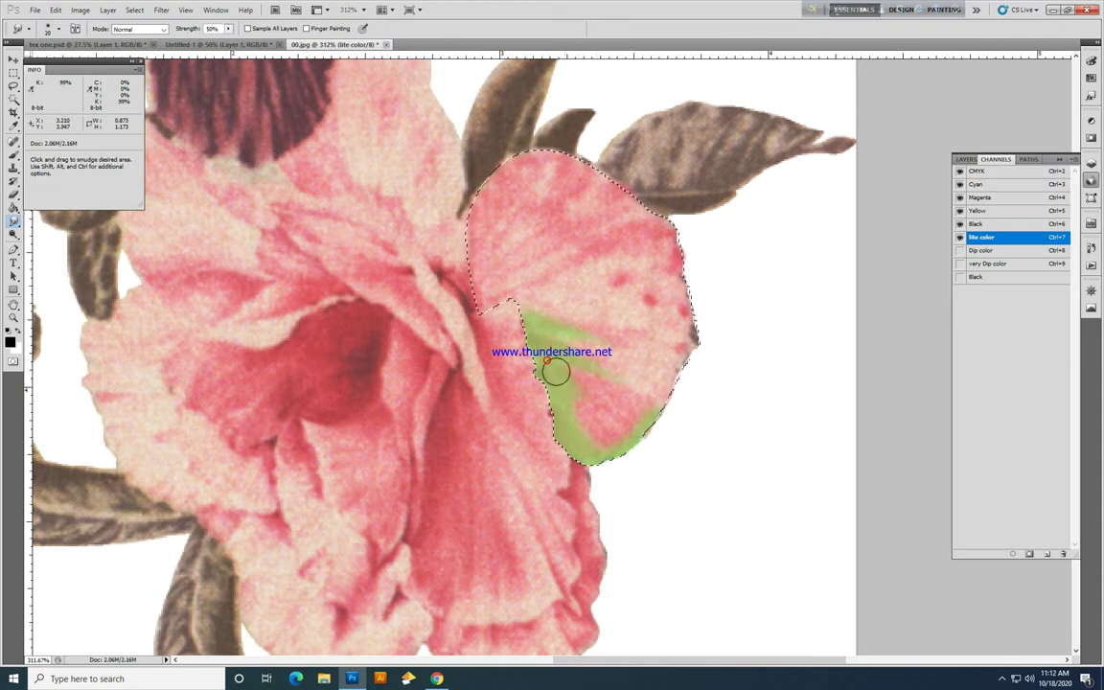
drag(593, 418, 669, 463)
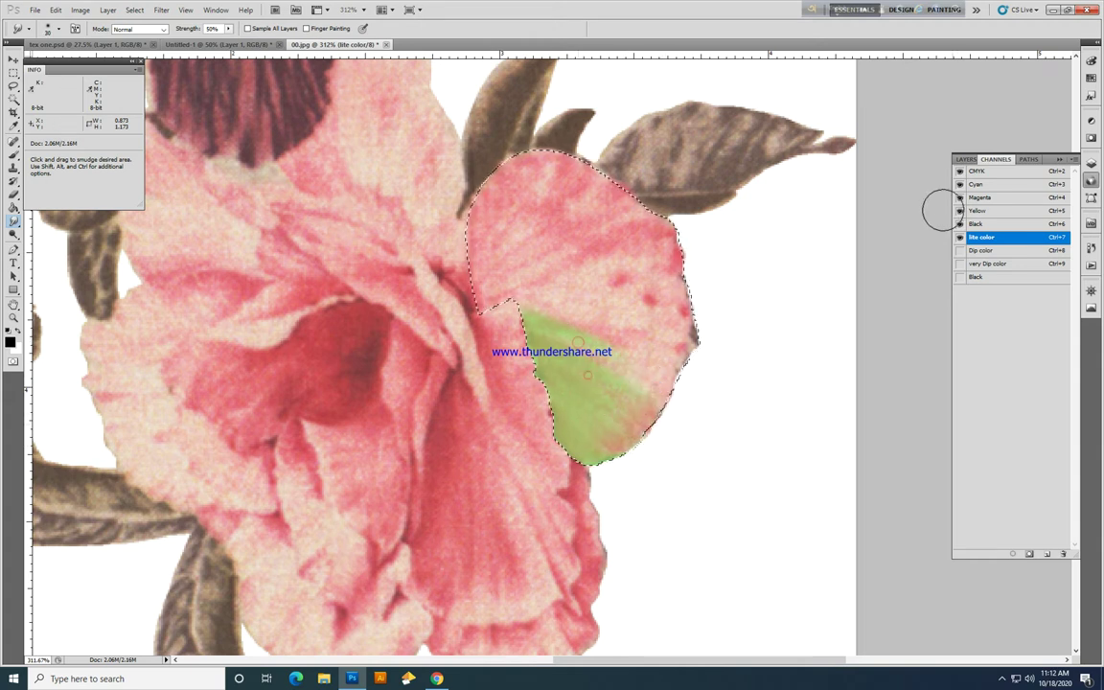
Step: Show the lite color channel alone, smooth the lower petal's shading with the Smudge tool, and display the CMYK channels again
click(958, 172)
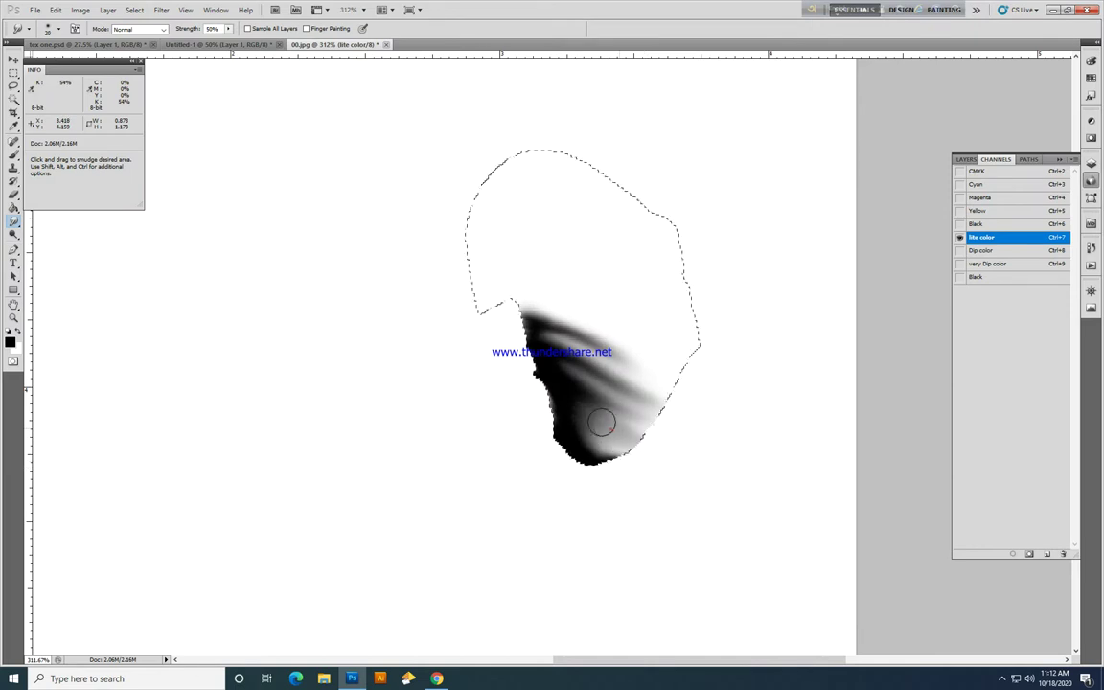
drag(589, 390, 619, 401)
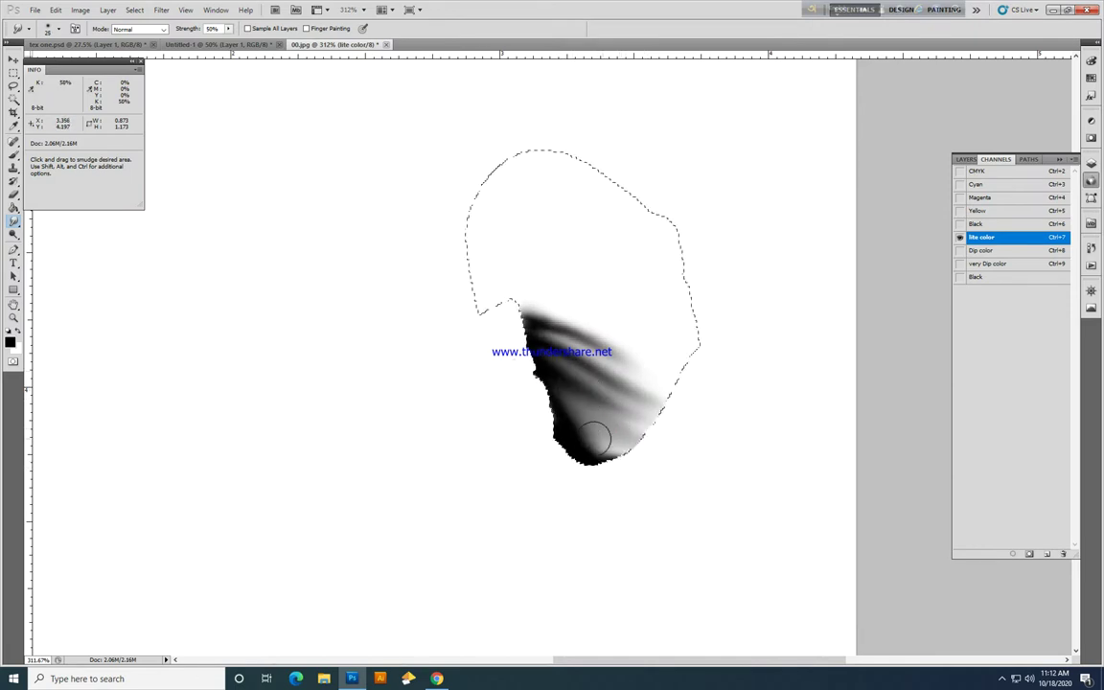
drag(539, 337, 603, 379)
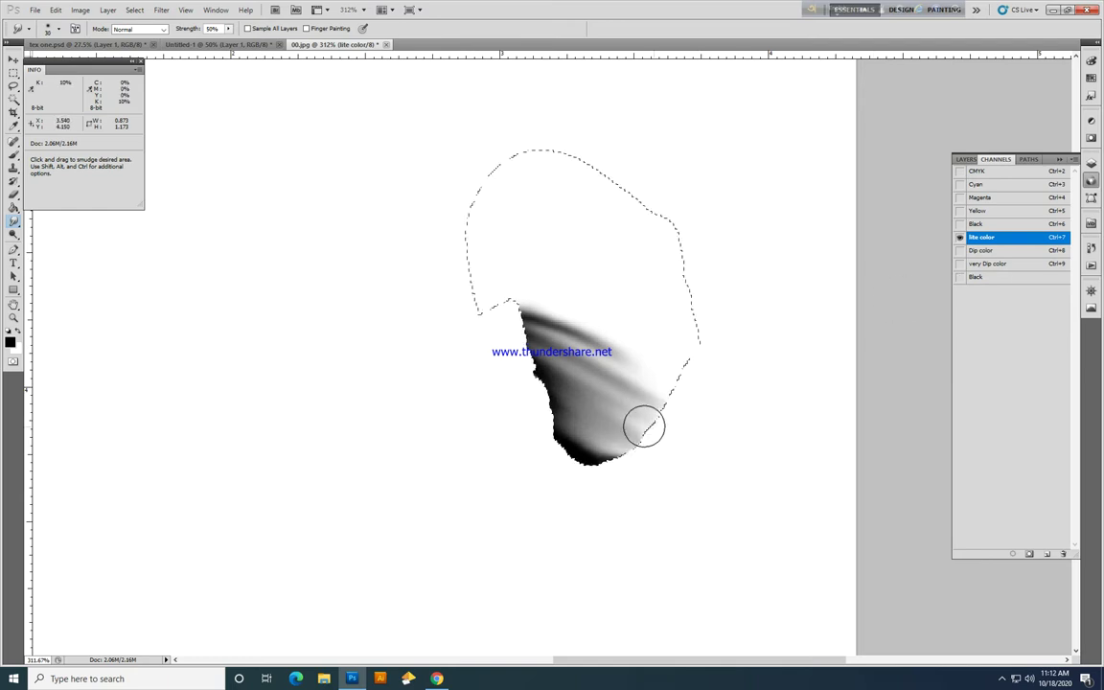
mouse_move(638, 444)
mouse_down()
mouse_move(605, 429)
mouse_move(638, 447)
mouse_move(629, 412)
mouse_up()
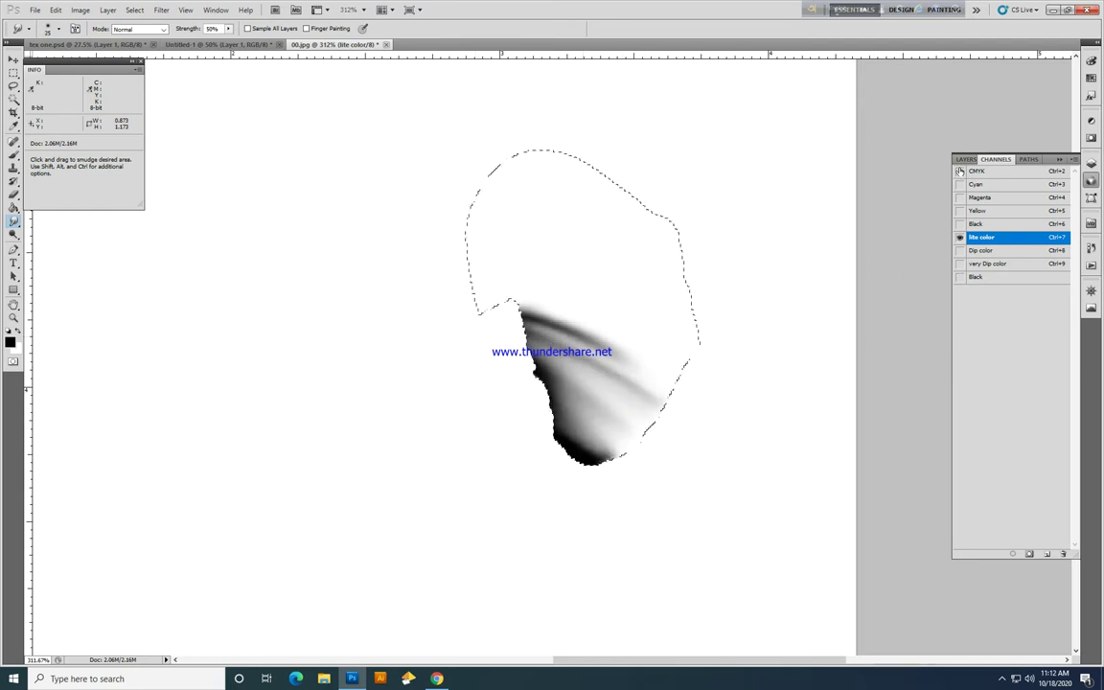
click(960, 171)
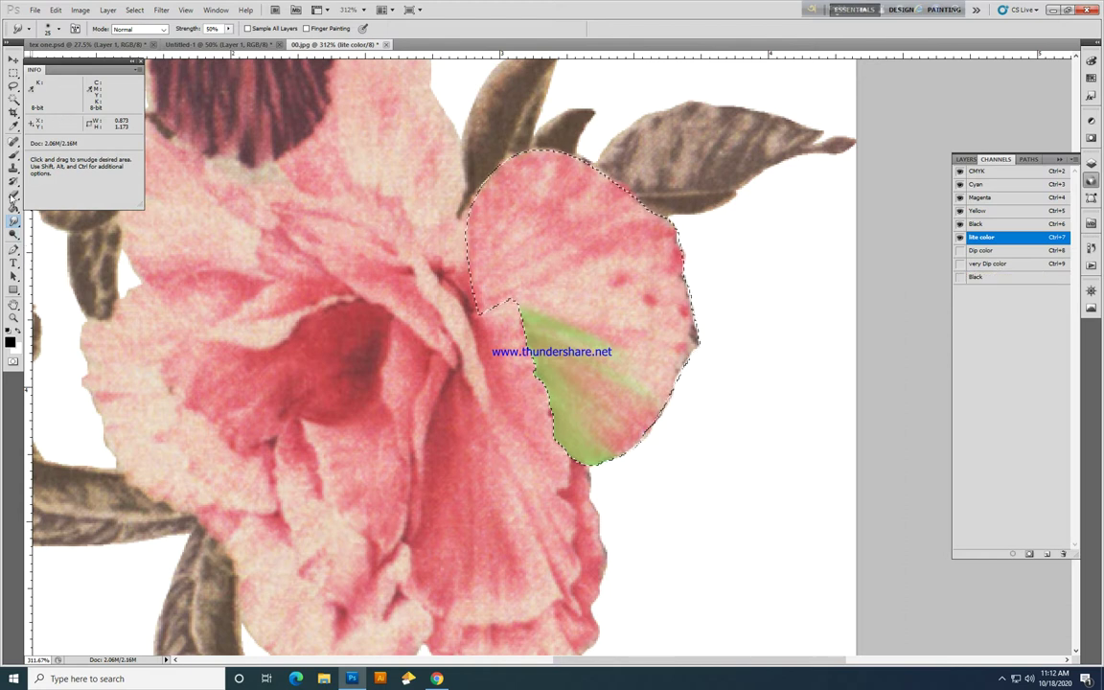
Step: Switch to the Brush tool, enlarge its tip to 50 px and paint over the lower half of the selected petal
click(14, 155)
key(bracketright)
key(bracketright)
key(bracketright)
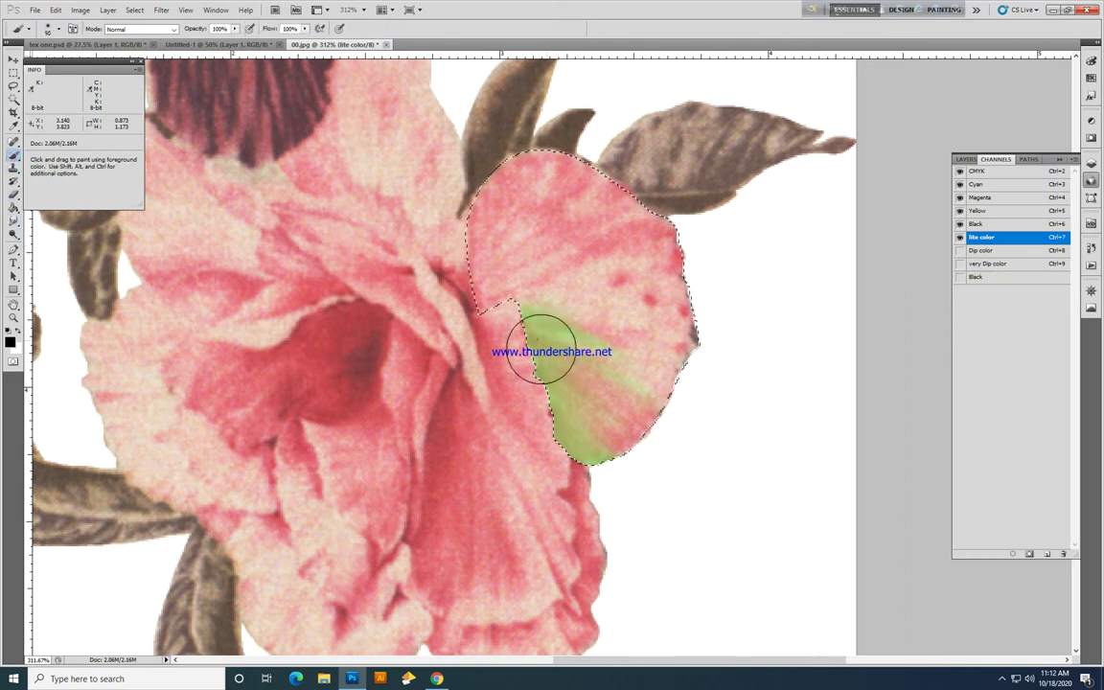
mouse_move(537, 339)
mouse_down()
mouse_move(622, 429)
mouse_move(669, 500)
mouse_move(599, 379)
mouse_move(715, 418)
mouse_up()
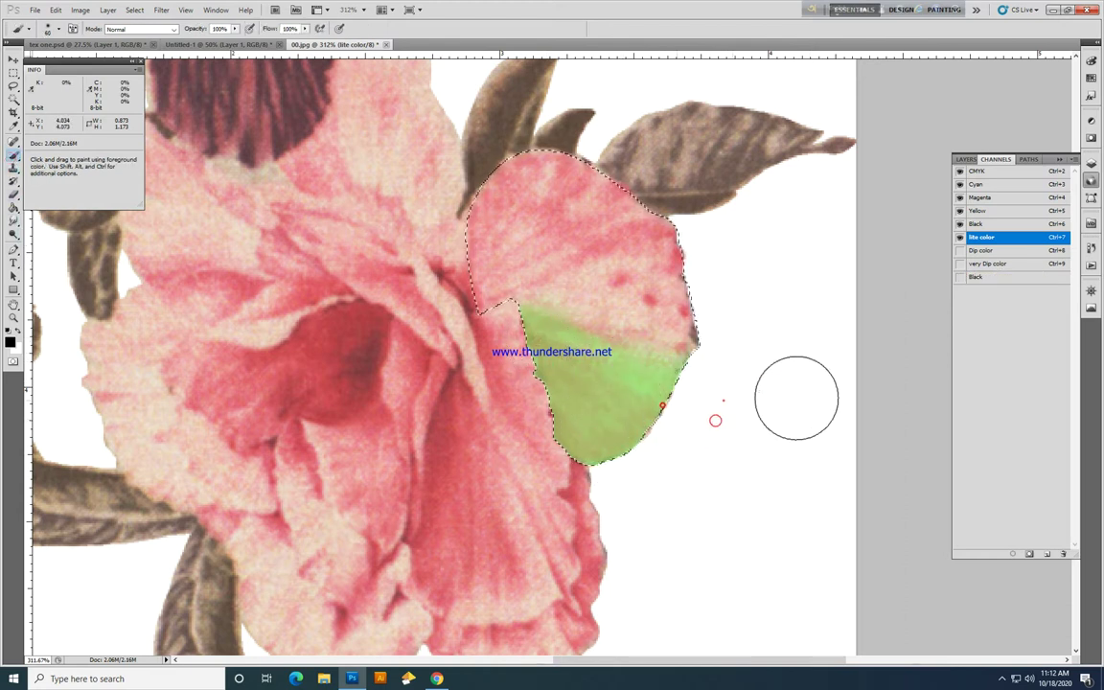
Step: Reduce the brush tip to 40 px and paint the upper part of the petal, leaving its palest patches lighter
key(bracketleft)
key(bracketleft)
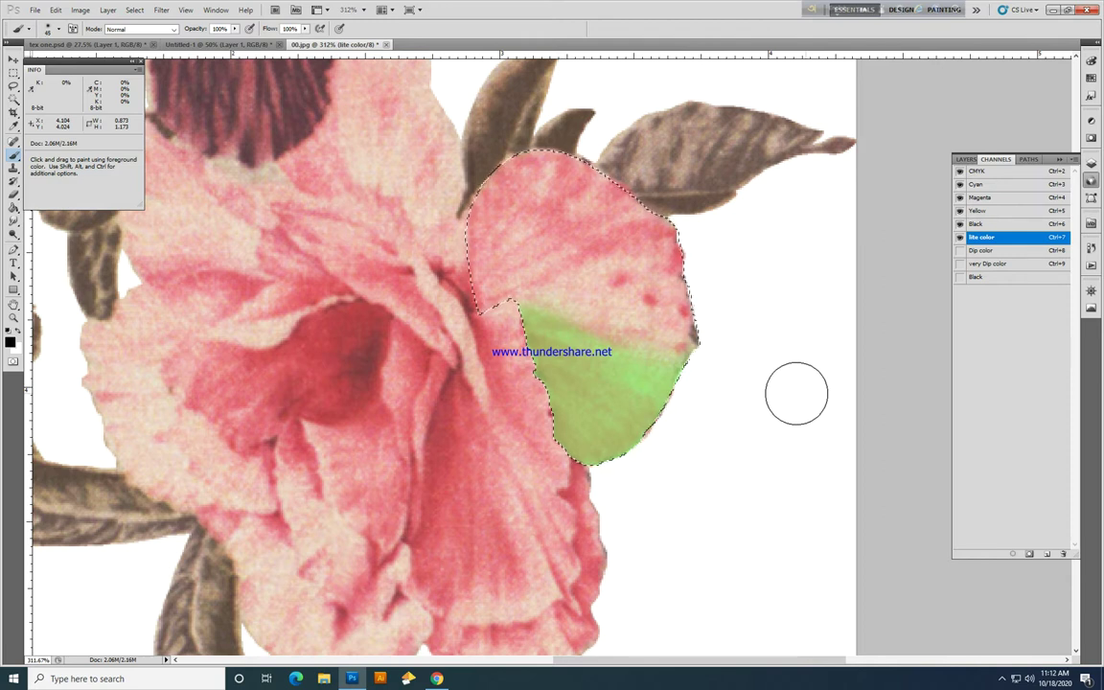
key(bracketleft)
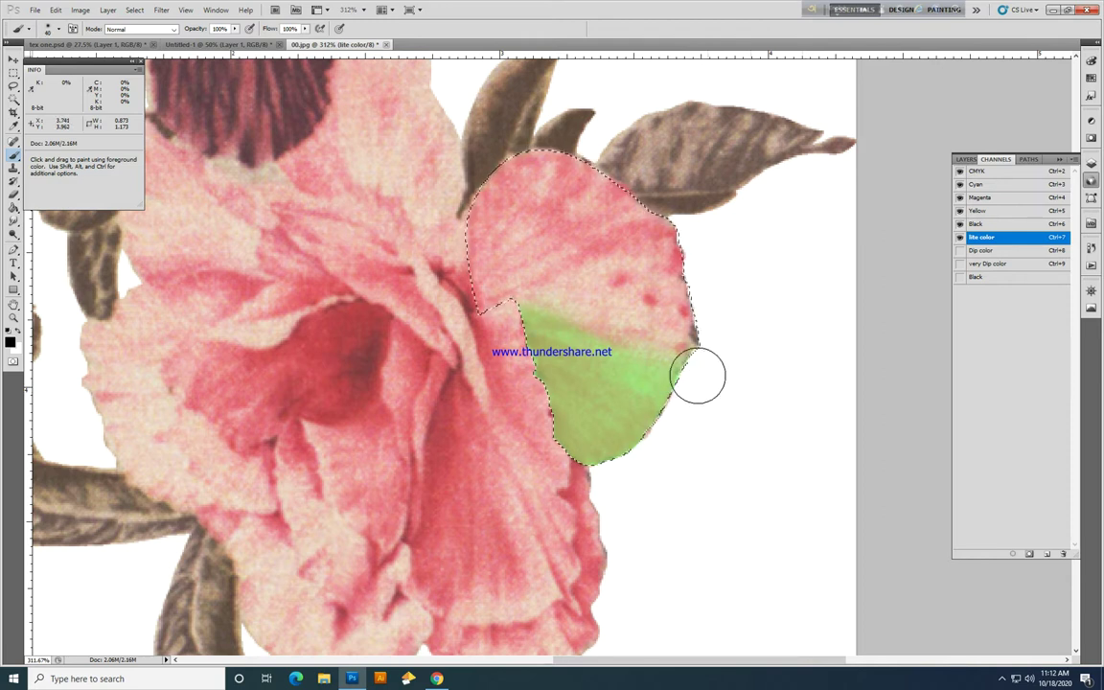
key(bracketleft)
drag(679, 270, 677, 249)
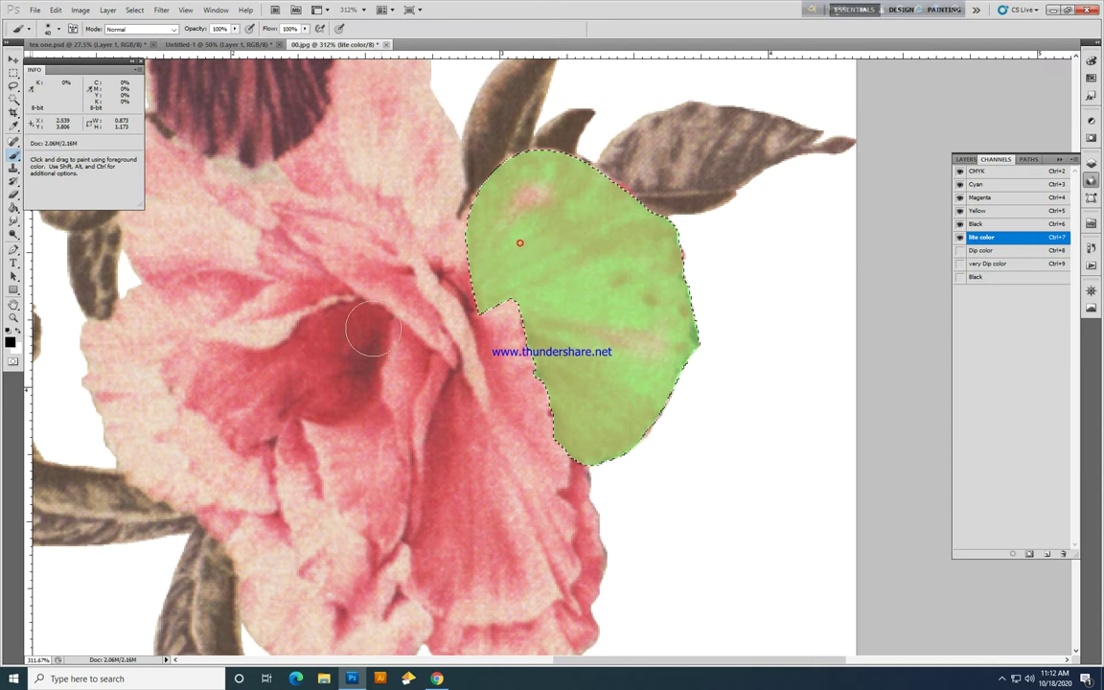
Step: Smudge the light patch in the upper part of the petal along the direction of its veins
click(13, 219)
key(bracketleft)
drag(539, 206, 494, 241)
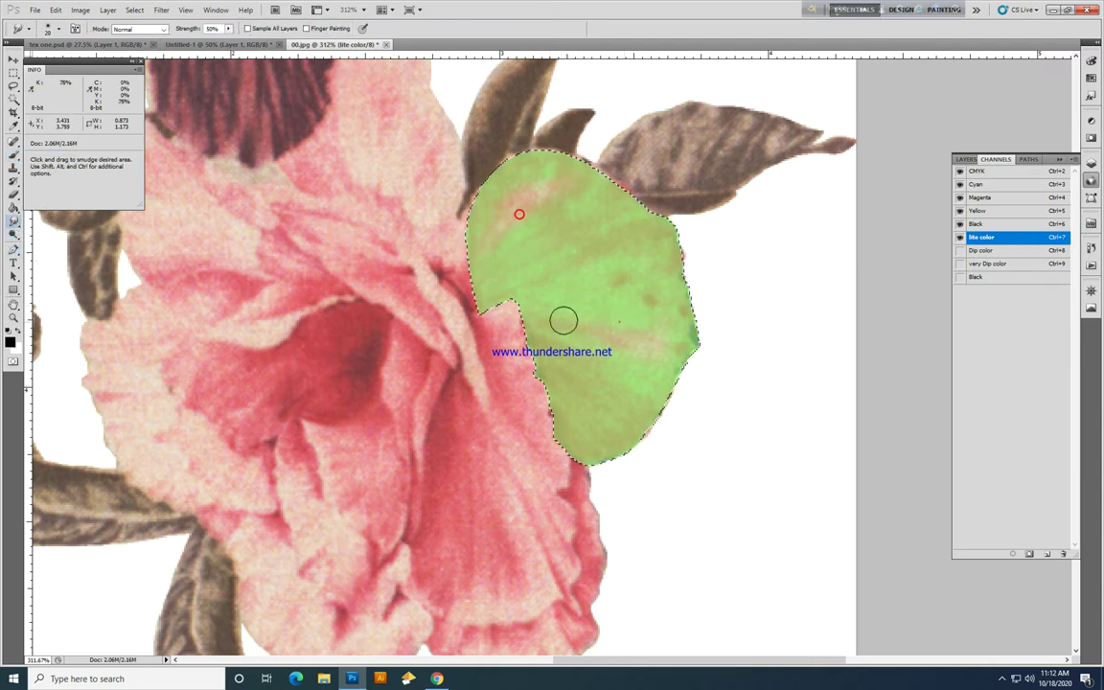
Step: Show the lite color channel alone, smudge the light streaks out toward the petal's outer edge, and display the CMYK channels again
click(959, 170)
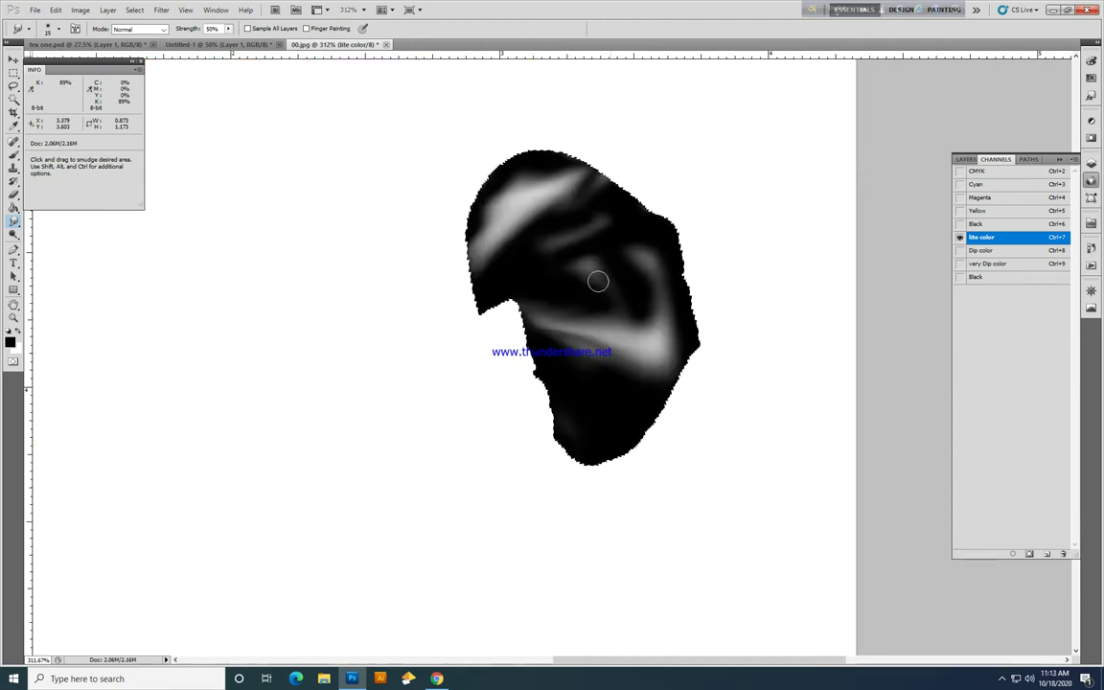
drag(597, 281, 691, 233)
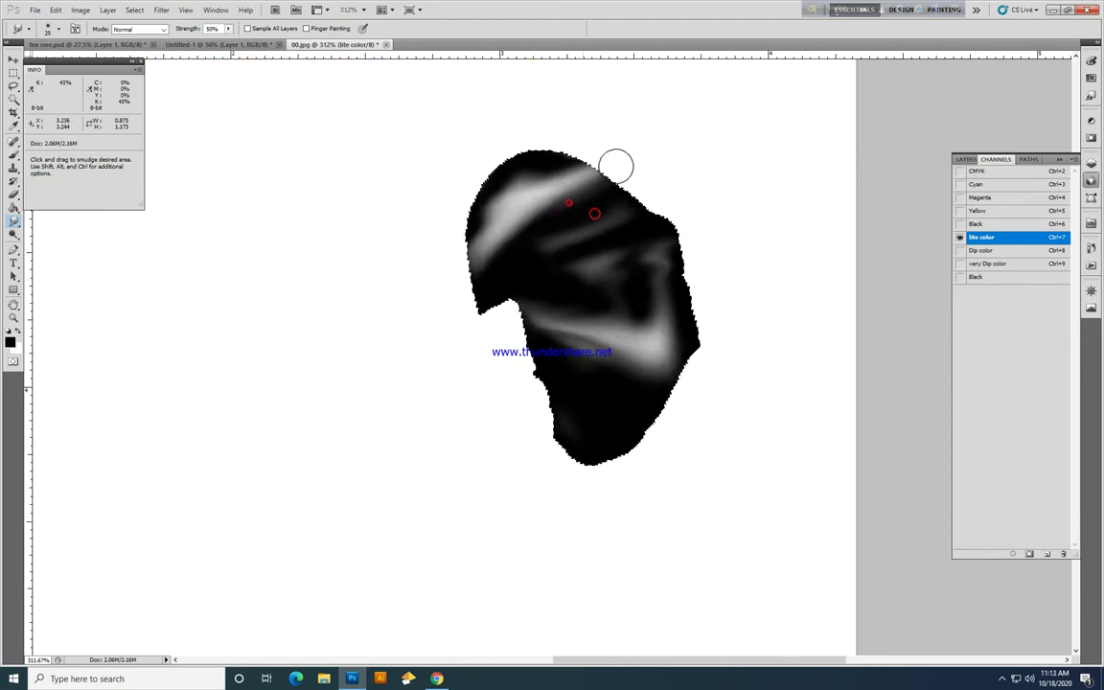
drag(616, 167, 671, 134)
drag(609, 337, 629, 354)
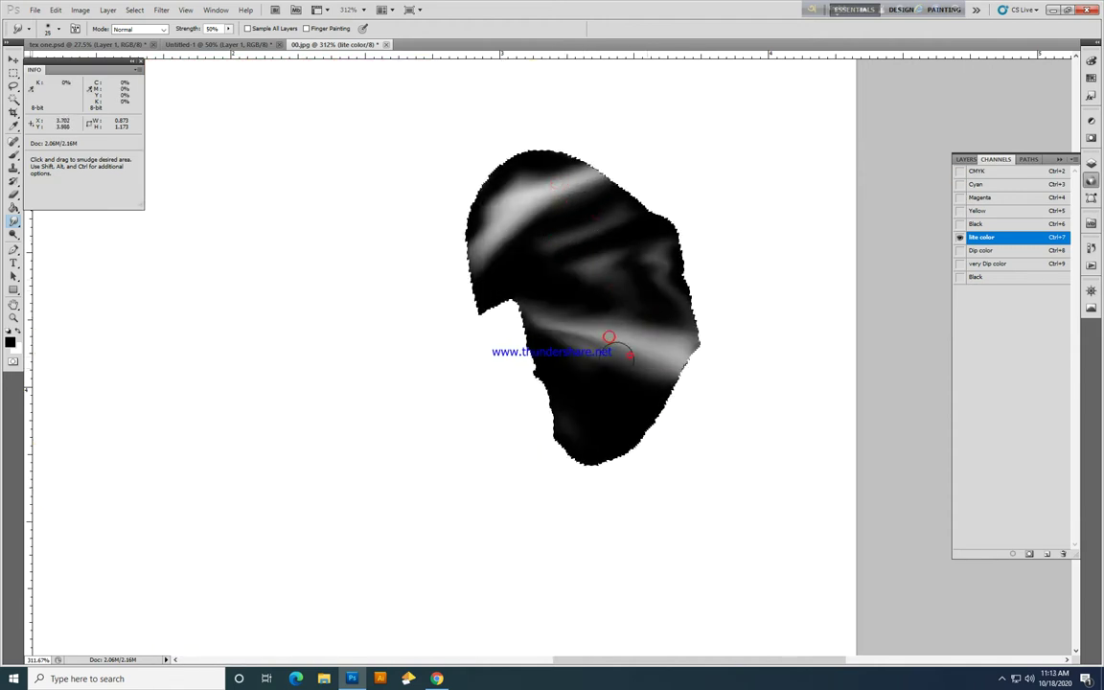
drag(598, 267, 650, 264)
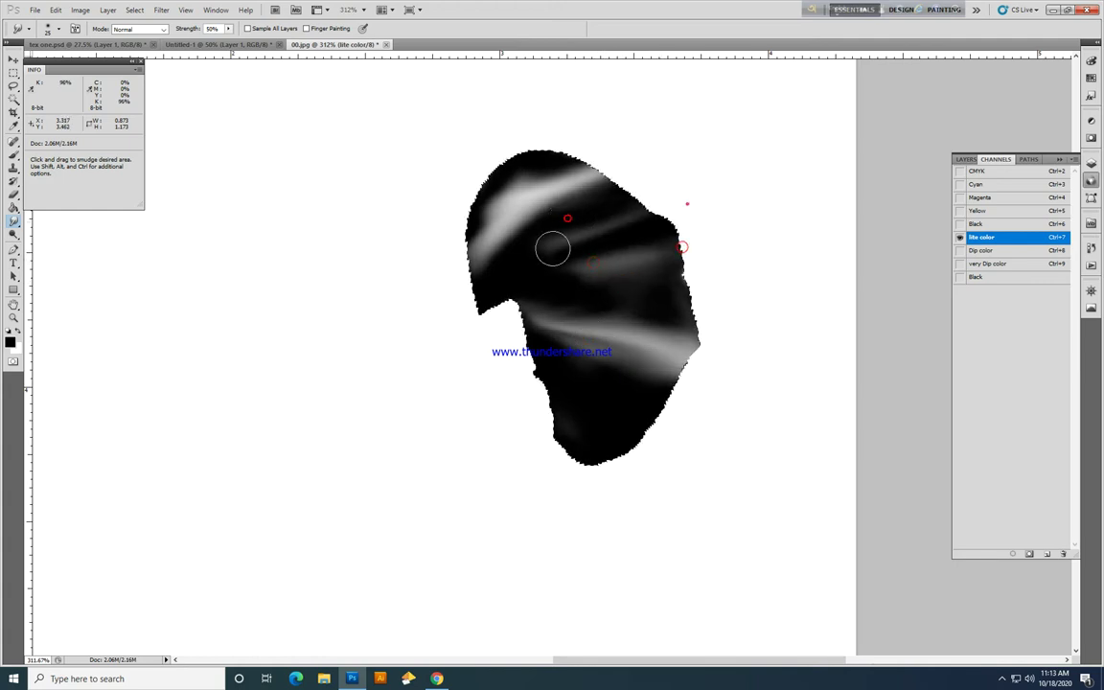
drag(729, 394, 592, 348)
click(960, 172)
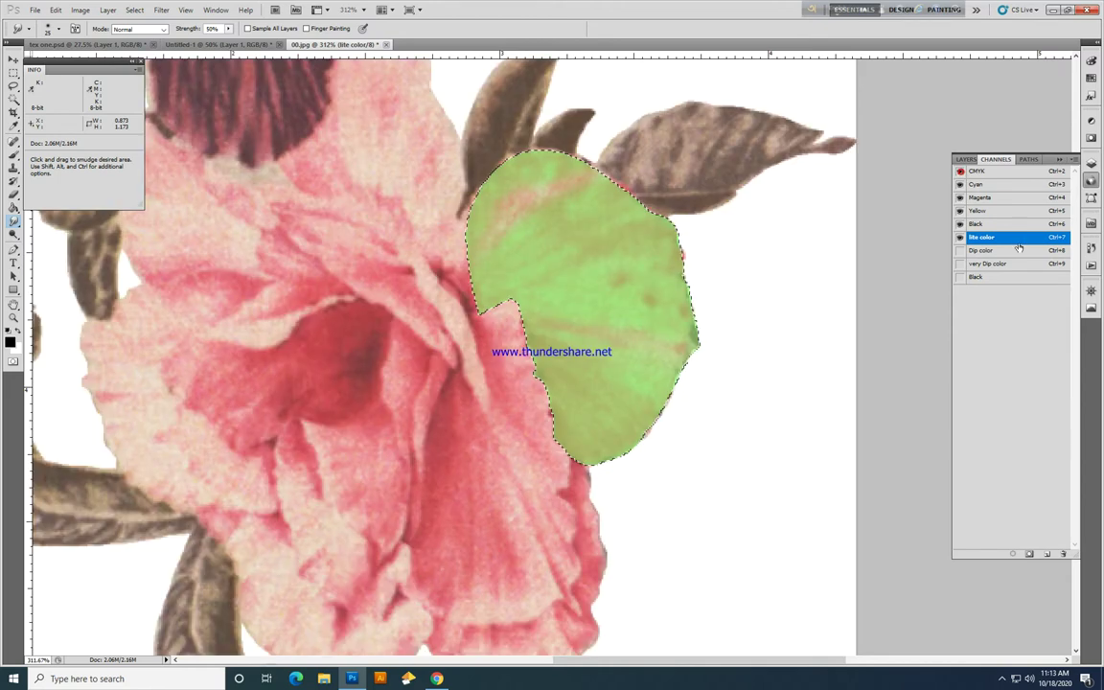
Step: Make the Dip color channel active with the CMYK channels displayed, and switch to the Brush tool
click(1015, 250)
click(960, 171)
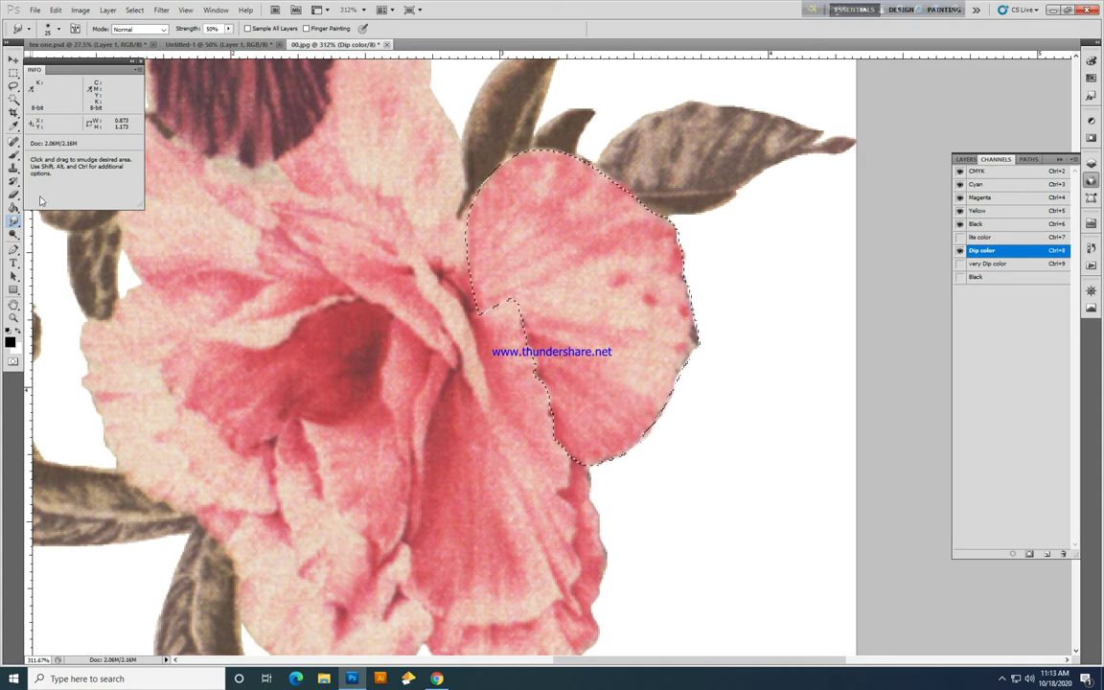
click(12, 153)
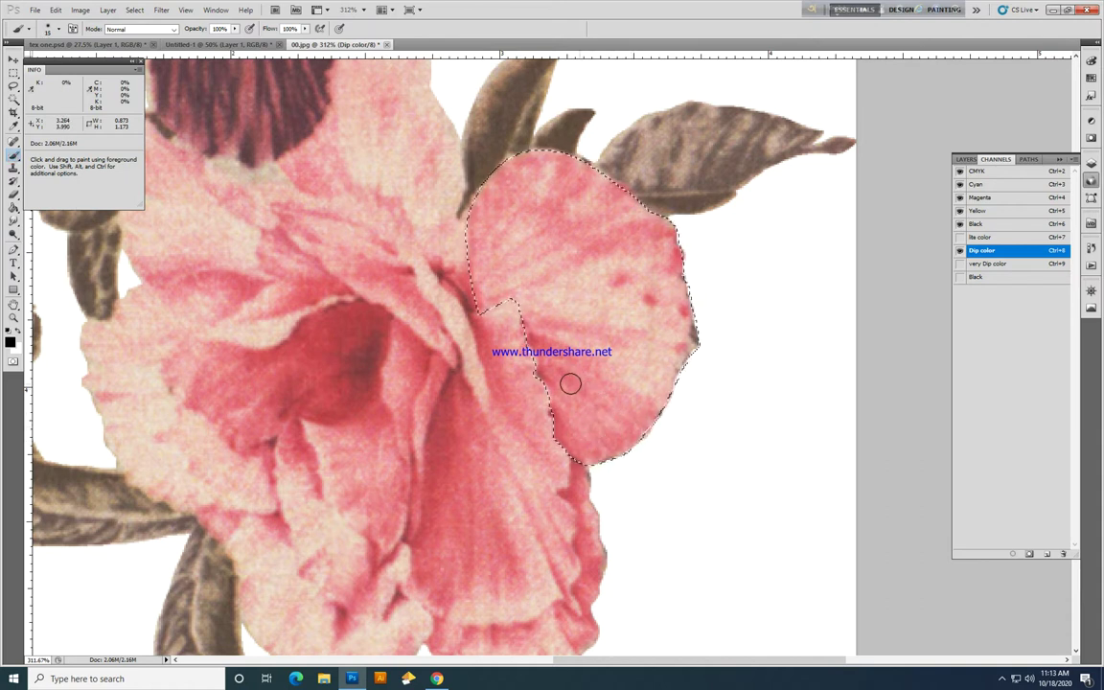
Step: Change the Dip color channel's spot color to a dark green
double_click(1027, 249)
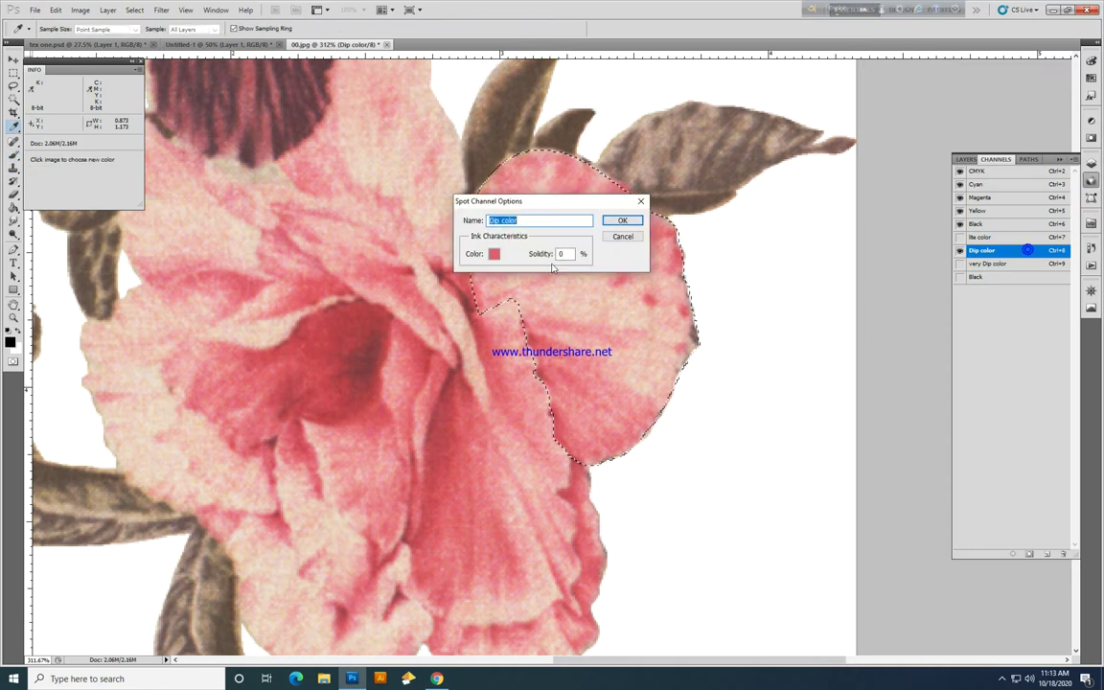
click(494, 255)
click(856, 283)
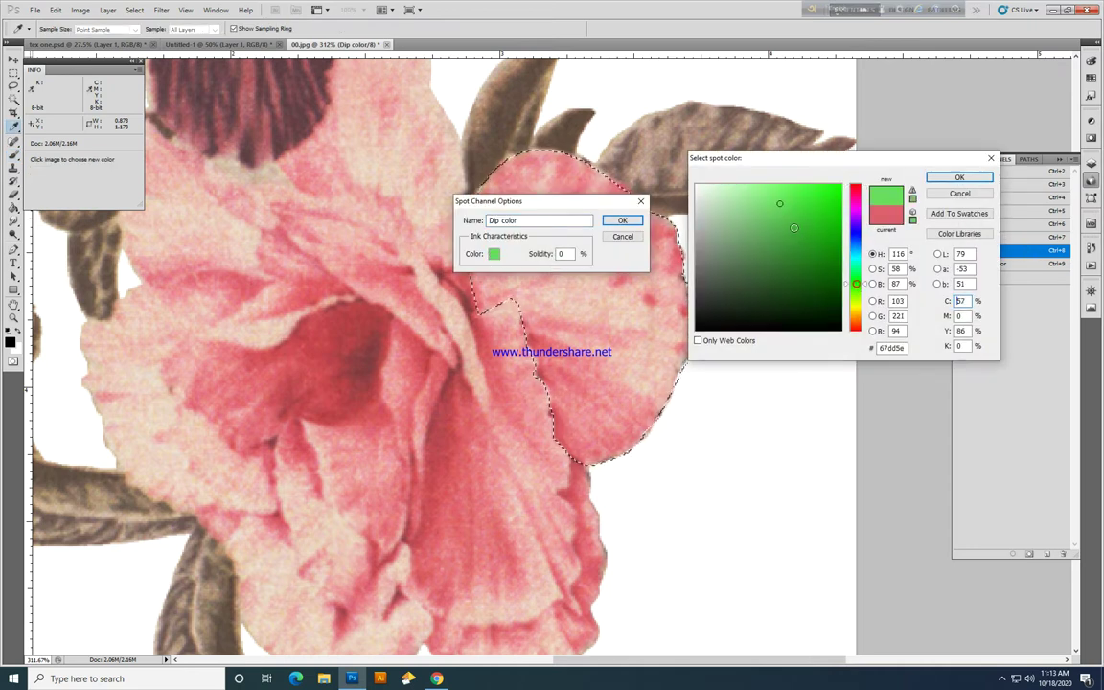
click(789, 244)
click(958, 177)
click(624, 222)
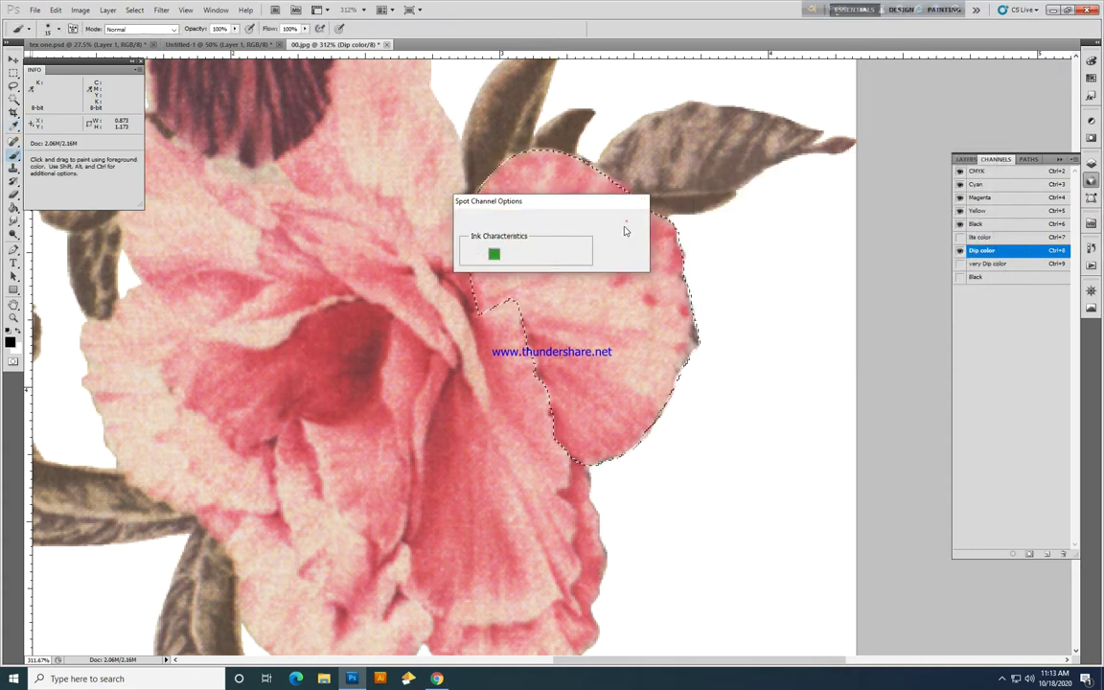
Step: Try a short brush stroke near the lower inner edge of the petal in the Dip color channel and undo it
drag(577, 433, 546, 413)
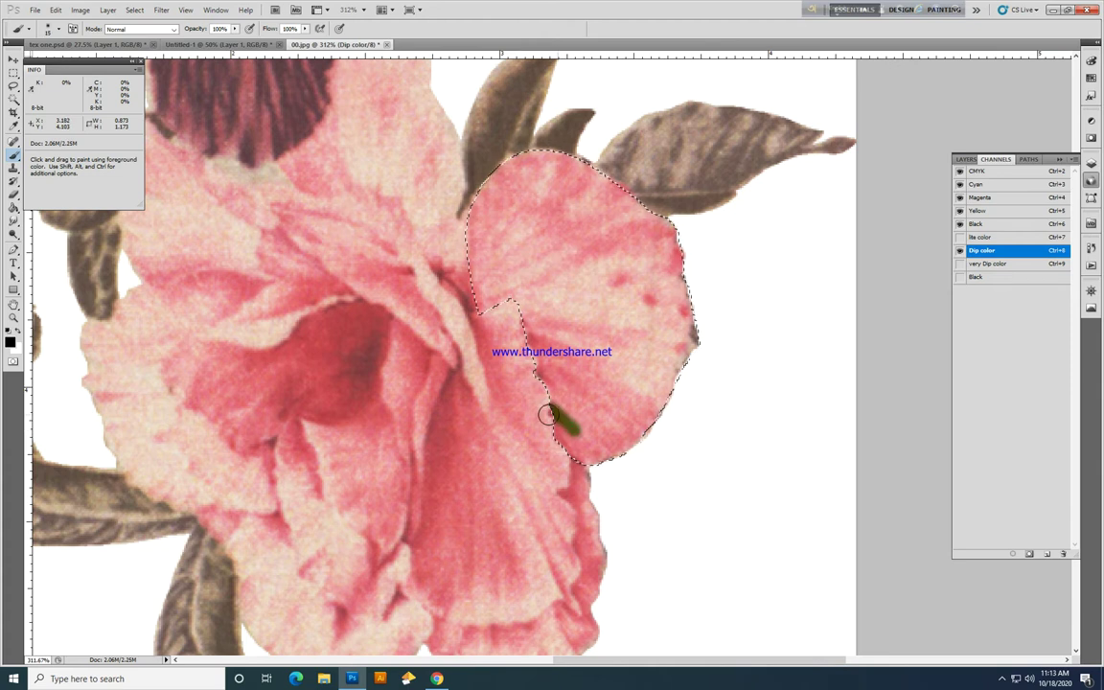
key(ctrl)
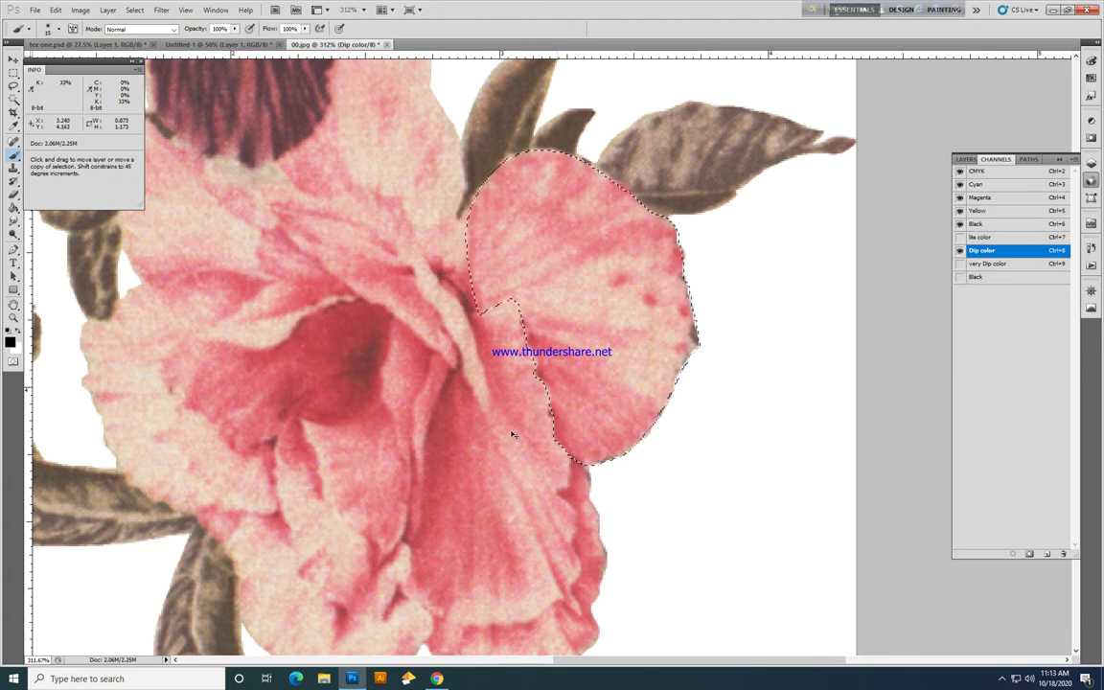
Step: Set the foreground color to medium green #48a735 and try painting along the petal's lower inner edge in the Dip color channel
key(i)
click(10, 340)
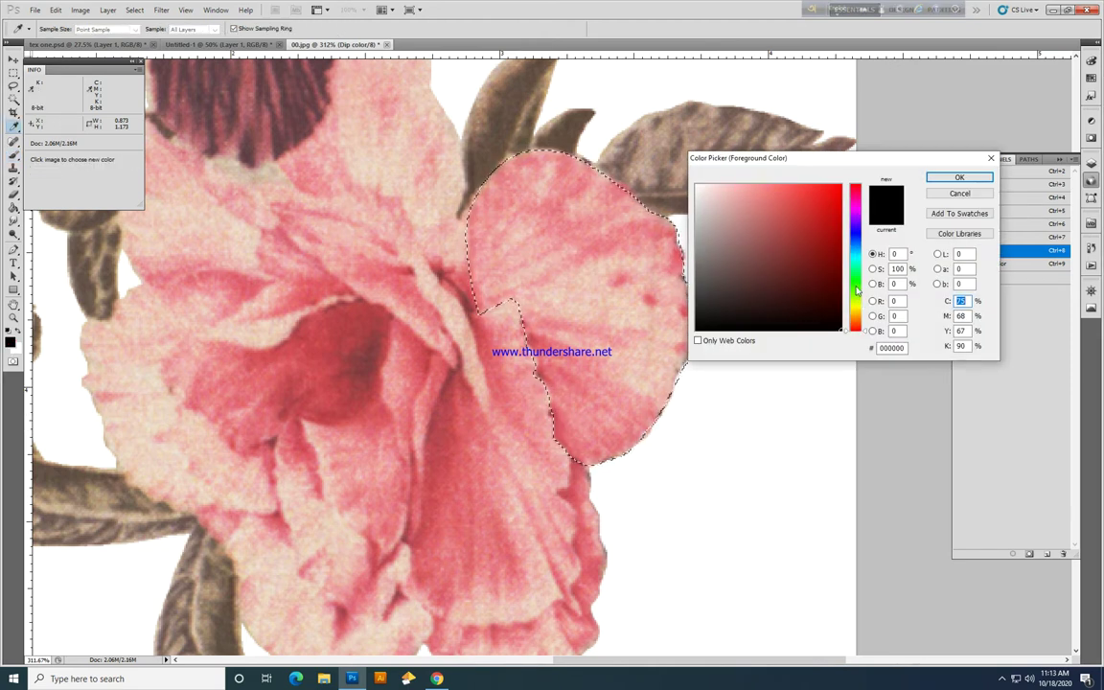
click(856, 288)
click(794, 234)
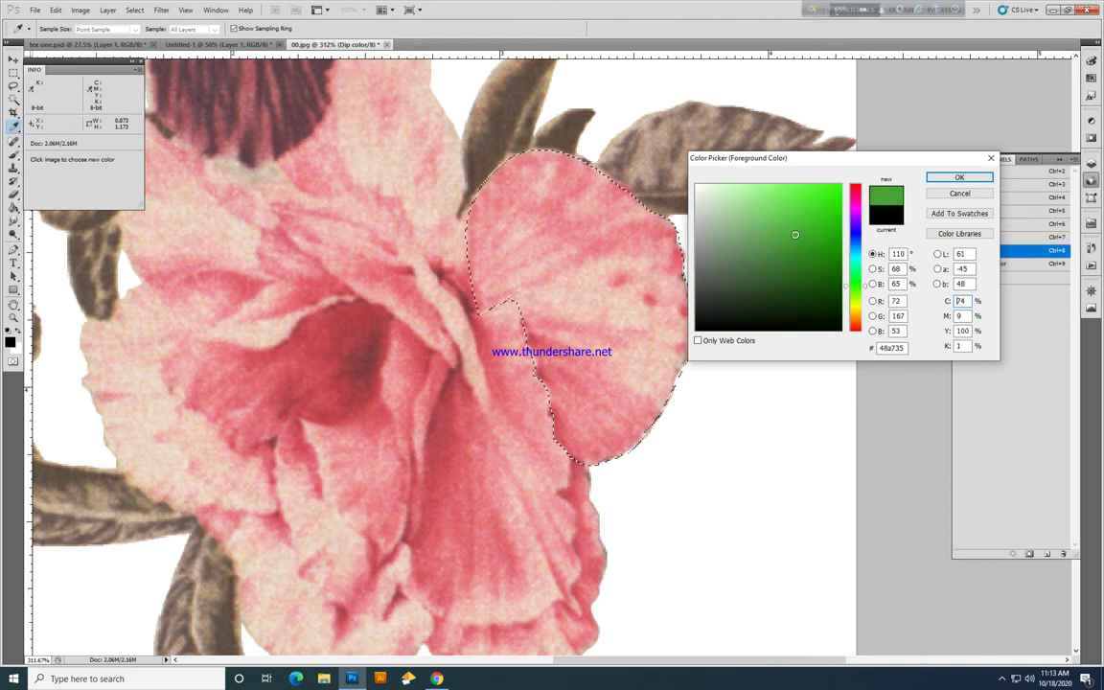
click(959, 177)
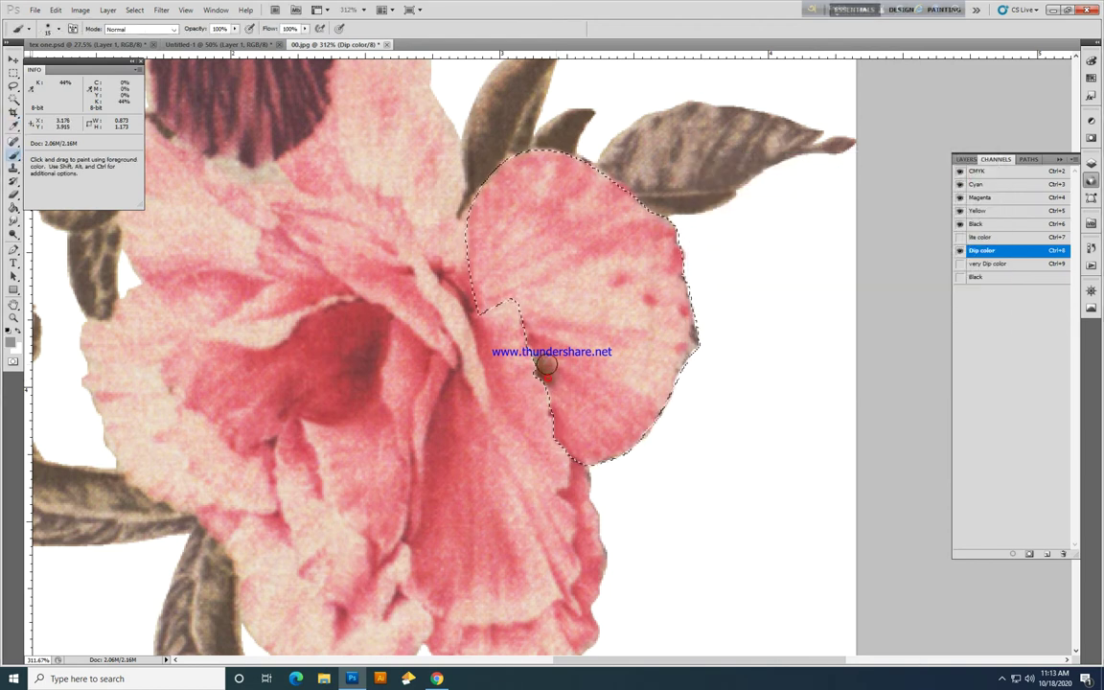
drag(545, 365, 538, 342)
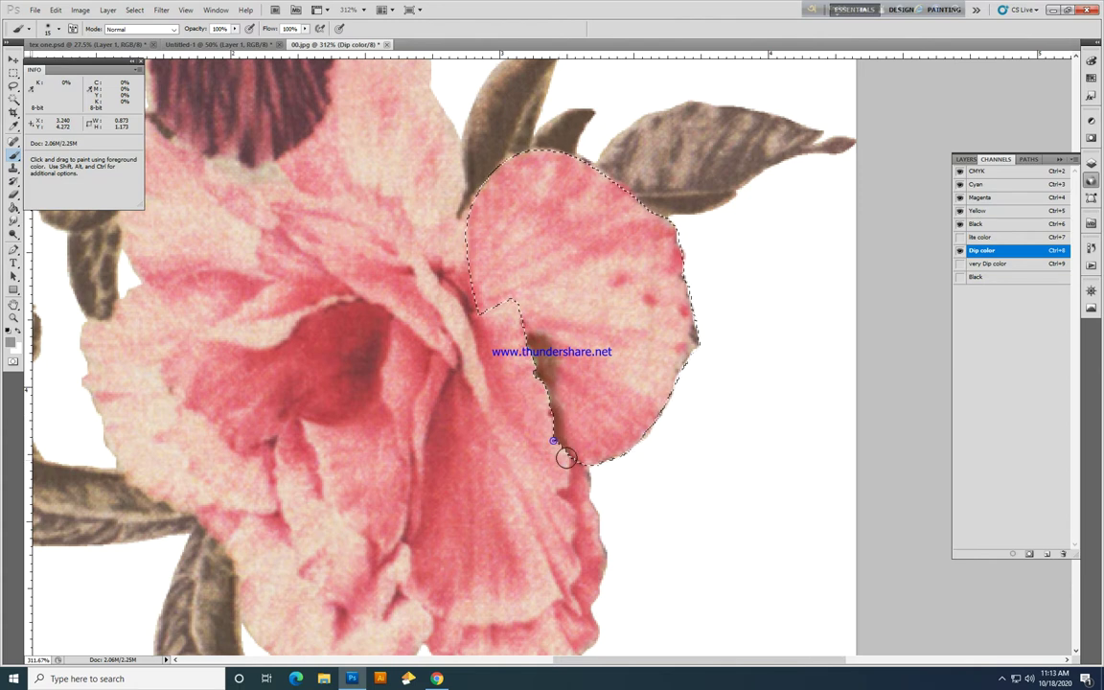
drag(565, 393, 551, 351)
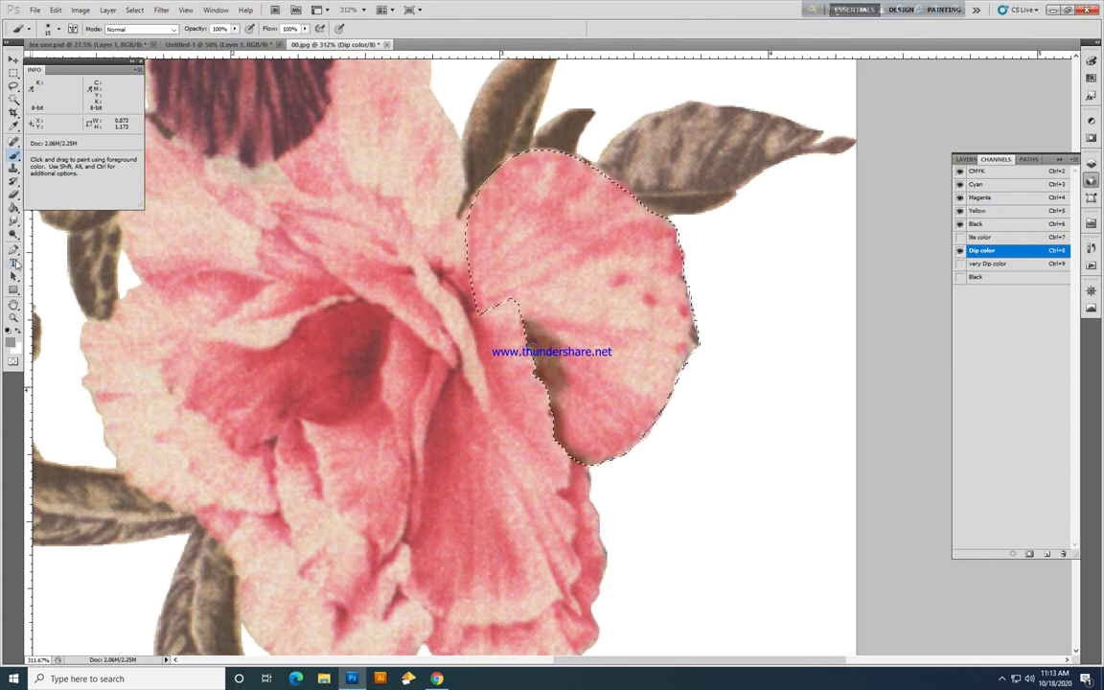
Step: Clear the trial strokes from the Dip color channel by filling the petal selection with white at 100% opacity
key(i)
key(shift+BackSpace)
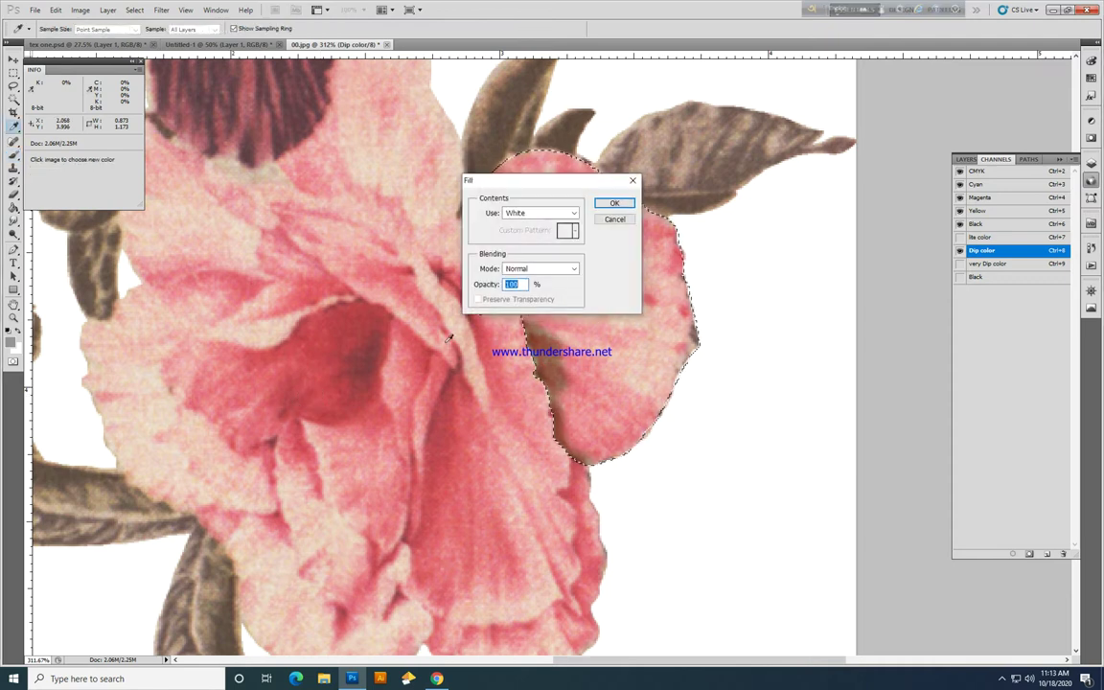
click(613, 204)
Step: Set the foreground color to black and paint a solid edge along the petal's lower inner side in the Dip color channel
key(b)
click(12, 343)
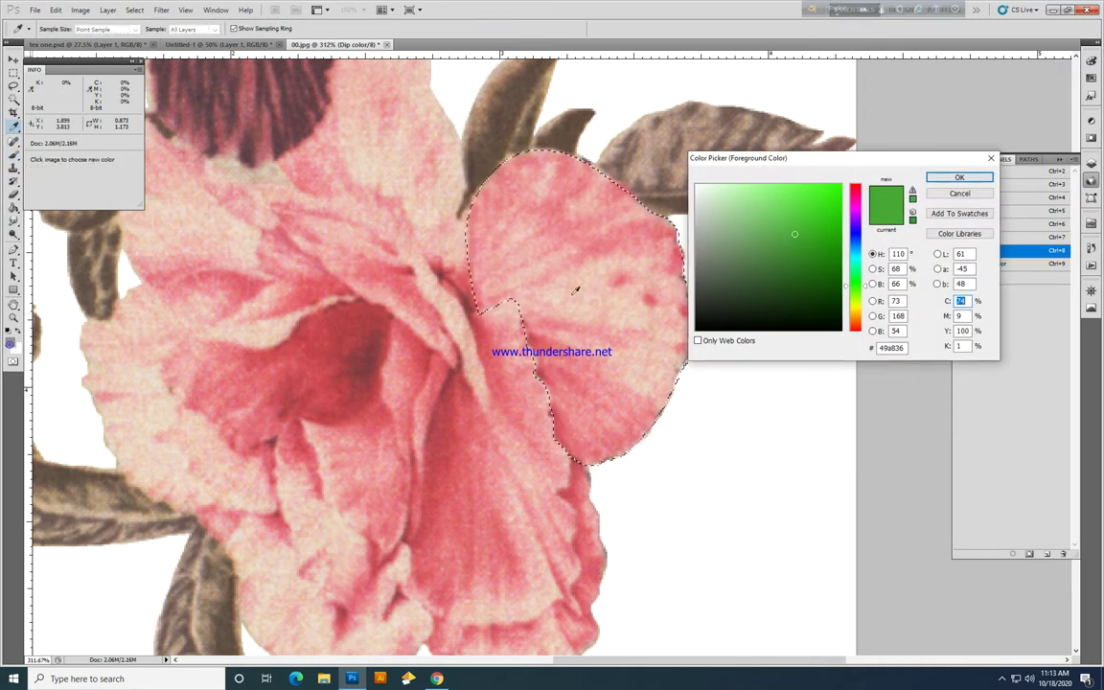
drag(829, 313, 831, 337)
key(Return)
drag(542, 354, 522, 330)
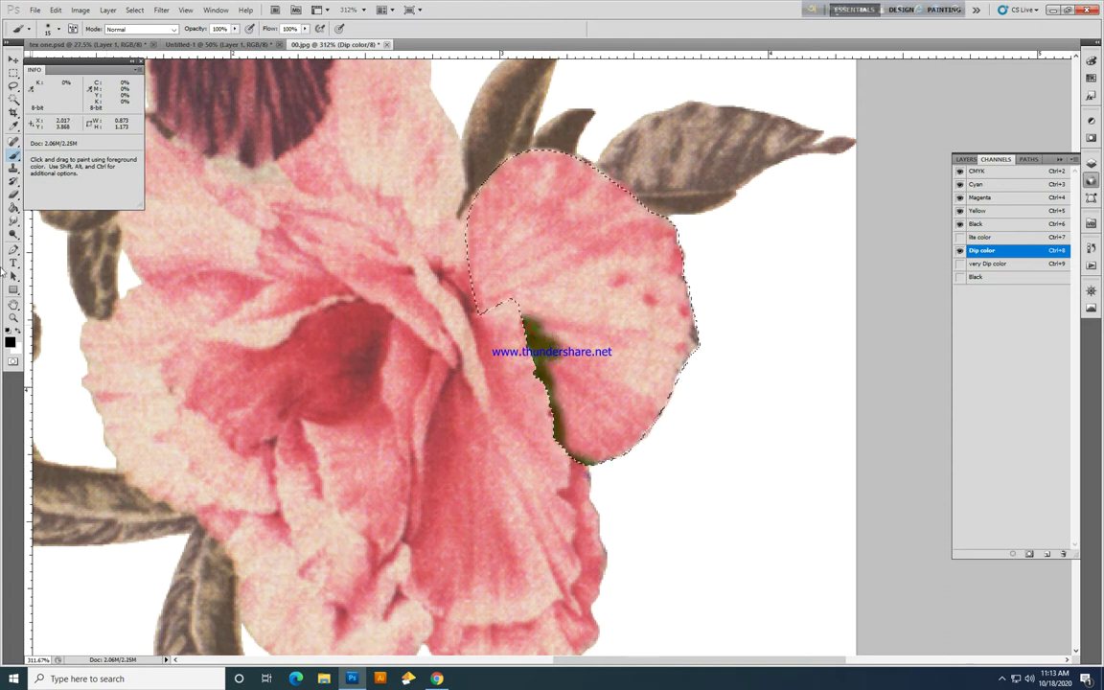
Step: Smudge the painted inner edge outward into streaks across the lower half of the petal at 50% strength, adjusting the brush size
click(14, 220)
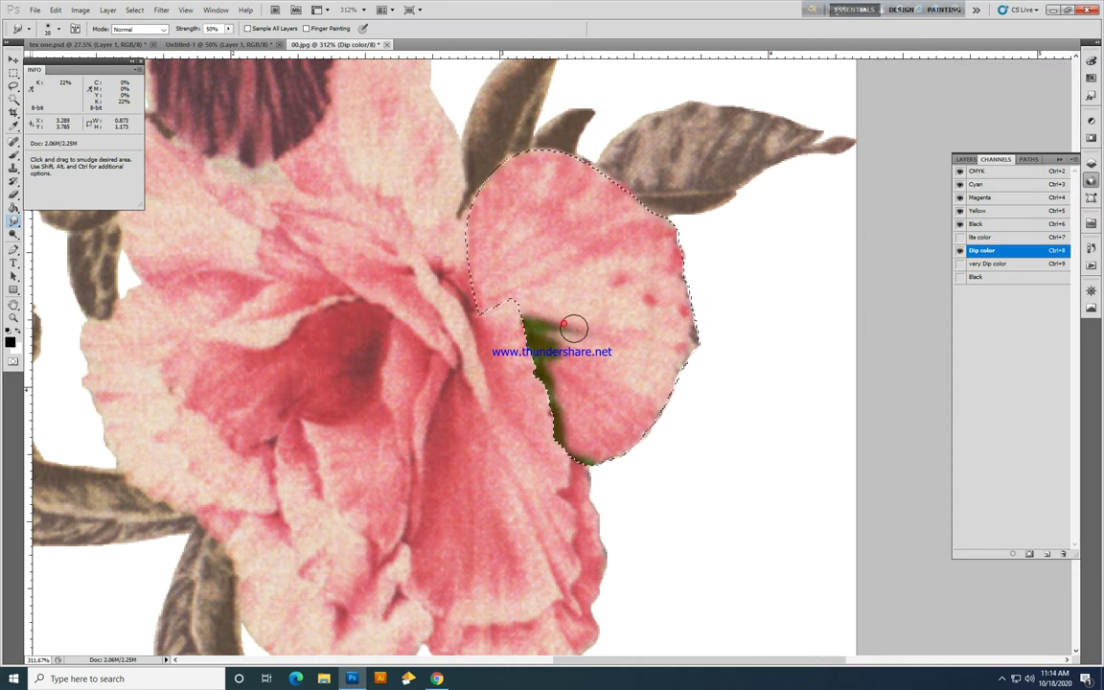
mouse_move(574, 329)
mouse_down()
mouse_move(642, 352)
mouse_move(545, 350)
mouse_move(641, 379)
mouse_move(563, 372)
mouse_up()
key(bracketleft)
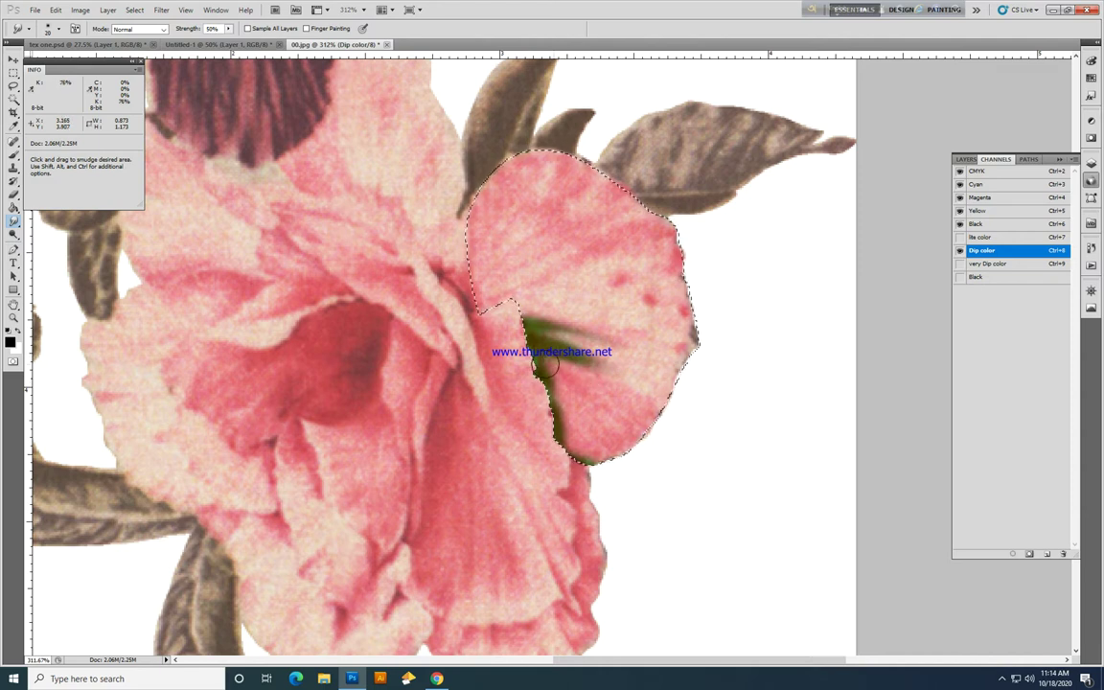
key(bracketleft)
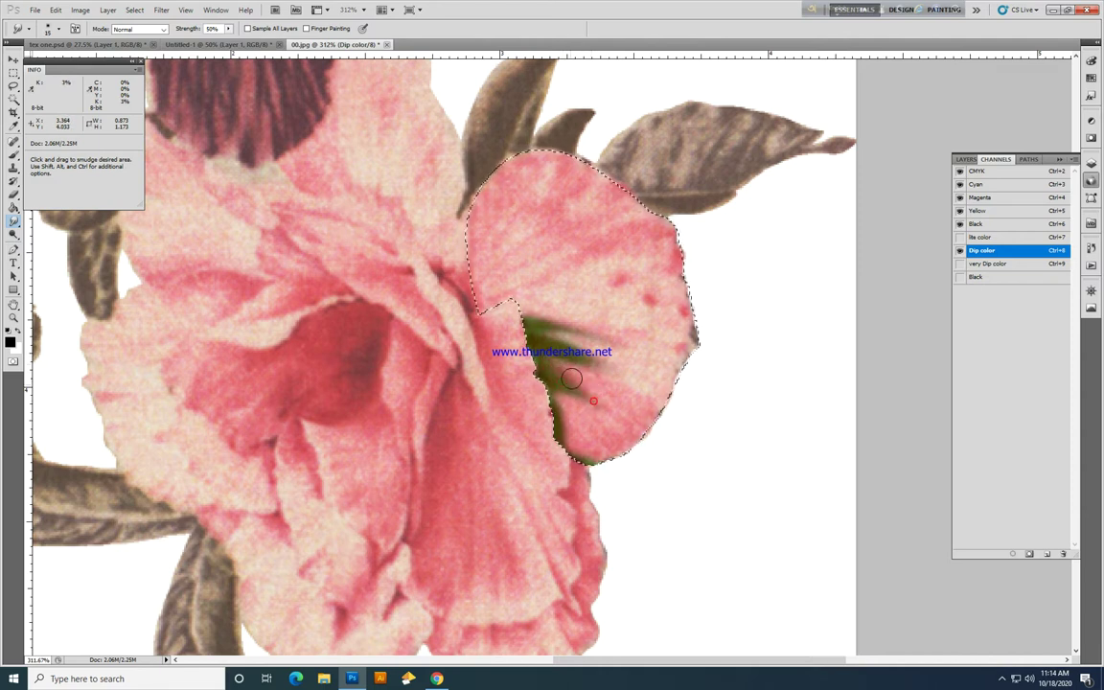
key(bracketright)
drag(558, 364, 618, 401)
drag(556, 365, 605, 392)
mouse_move(547, 343)
mouse_down()
mouse_move(585, 346)
mouse_move(575, 364)
mouse_move(608, 353)
mouse_move(586, 369)
mouse_move(636, 381)
mouse_move(673, 412)
mouse_up()
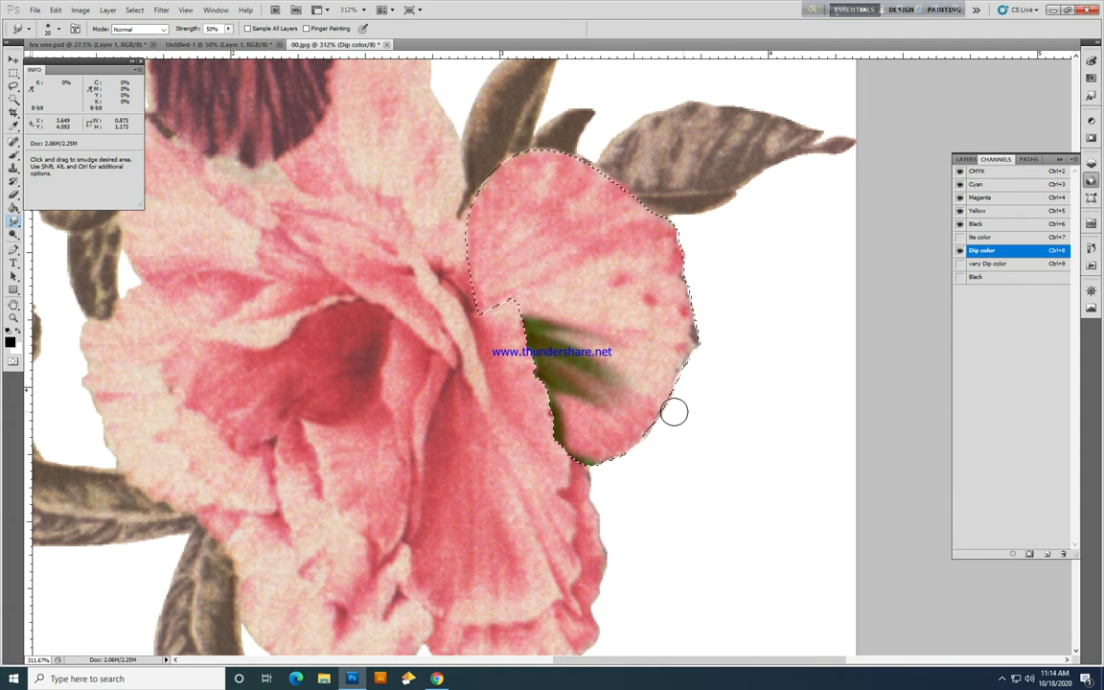
Step: Set the Smudge strength to 41% and smudge the lowest part of the inner edge into streaks toward the petal's lower outer side
scroll(673, 412, down, 10)
key(0)
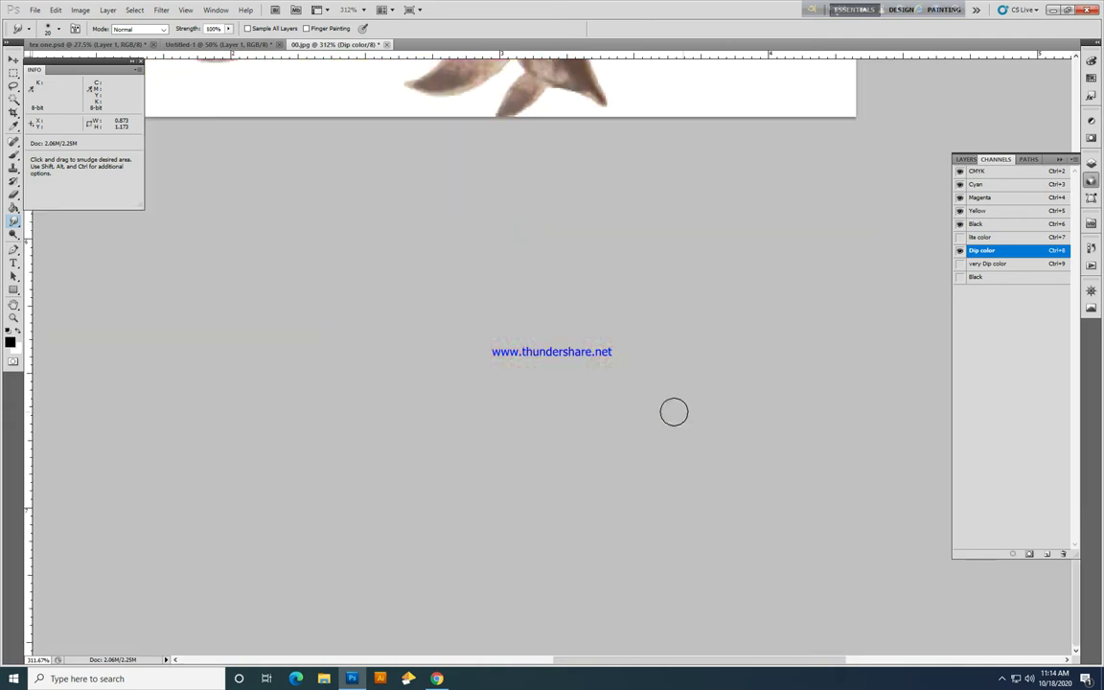
scroll(673, 412, up, 10)
scroll(673, 412, down, 10)
scroll(674, 412, left, 3)
key(4)
key(1)
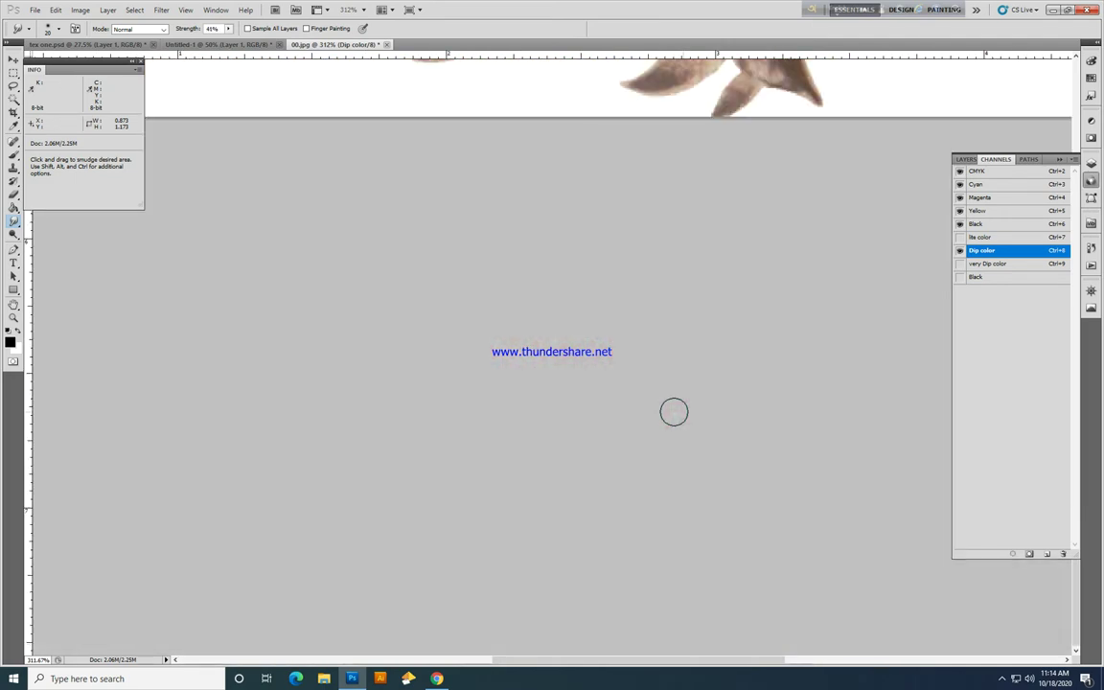
ctrl+alt+click(669, 351)
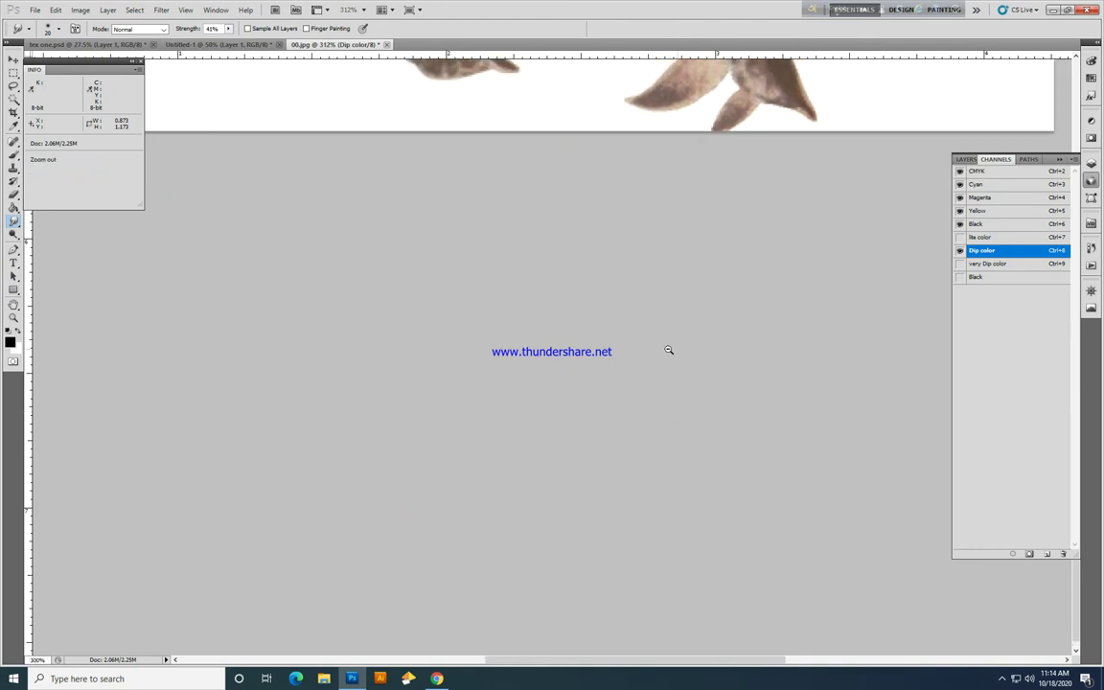
ctrl+alt+click(668, 350)
ctrl+alt+click(669, 351)
ctrl+click(675, 496)
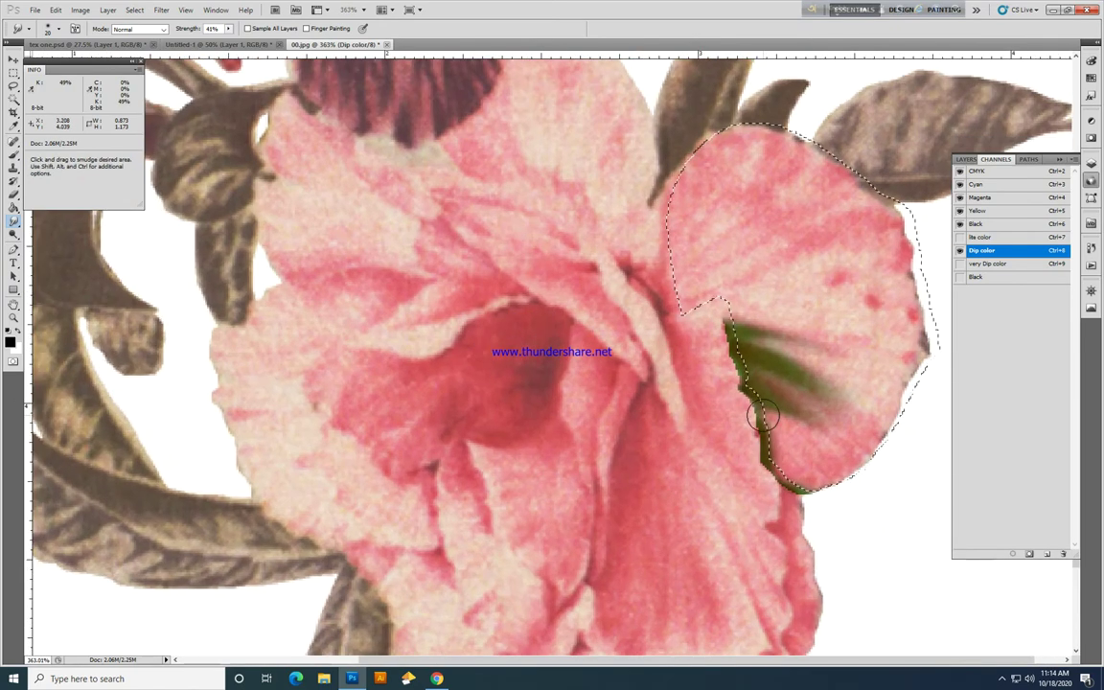
drag(745, 448, 698, 426)
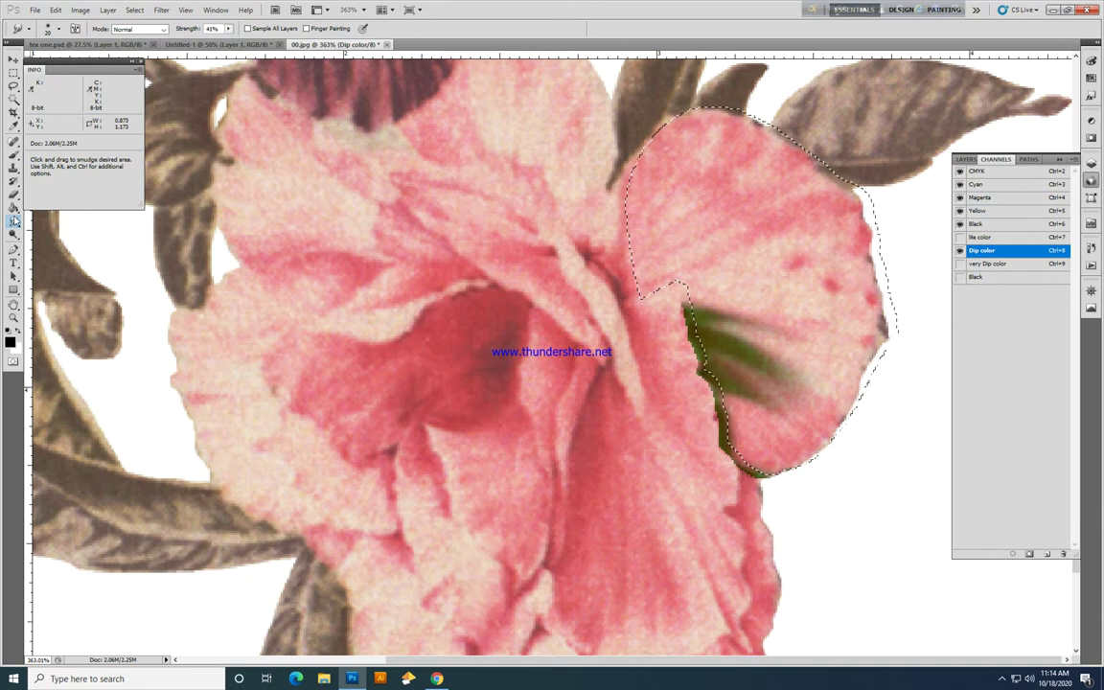
key(r)
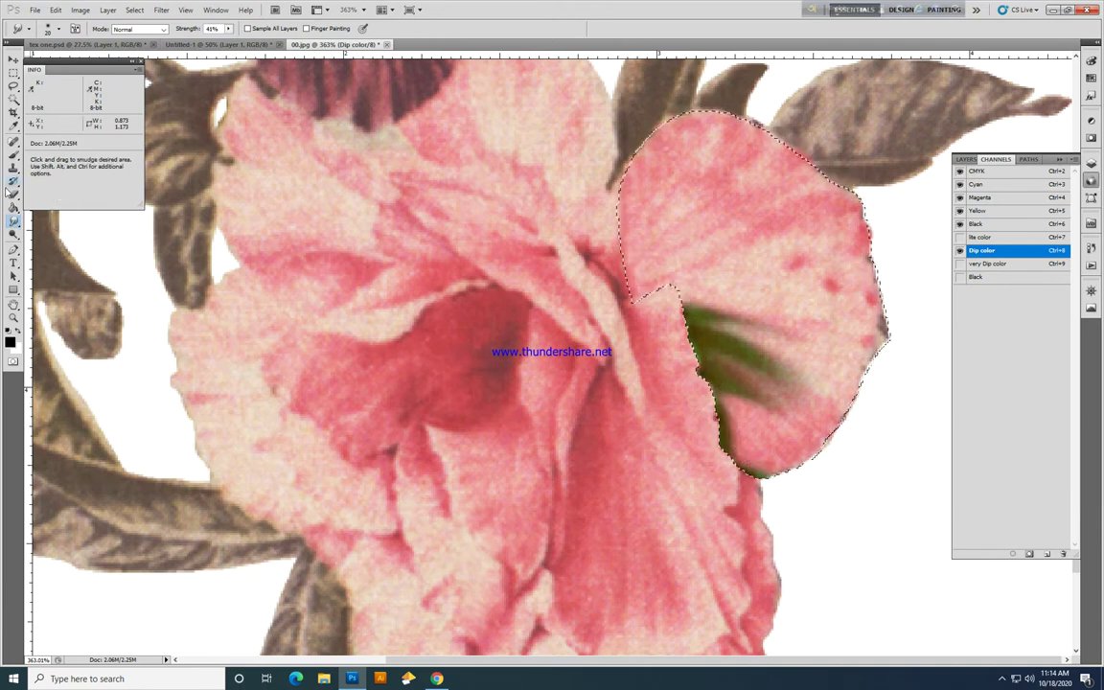
mouse_move(736, 406)
mouse_down()
mouse_move(774, 440)
mouse_move(753, 427)
mouse_move(753, 446)
mouse_move(801, 478)
mouse_move(807, 456)
mouse_move(759, 381)
mouse_move(849, 438)
mouse_up()
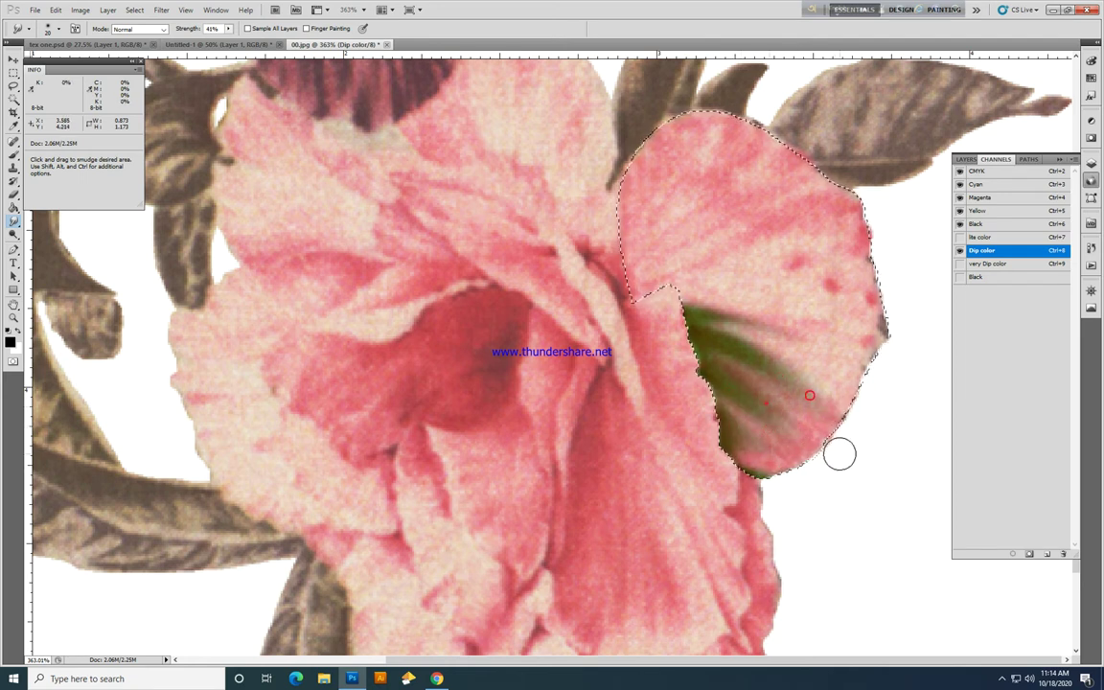
Step: Paint a dark rim along the petal's lower outer edge in the Dip color channel and smudge it inward
key(b)
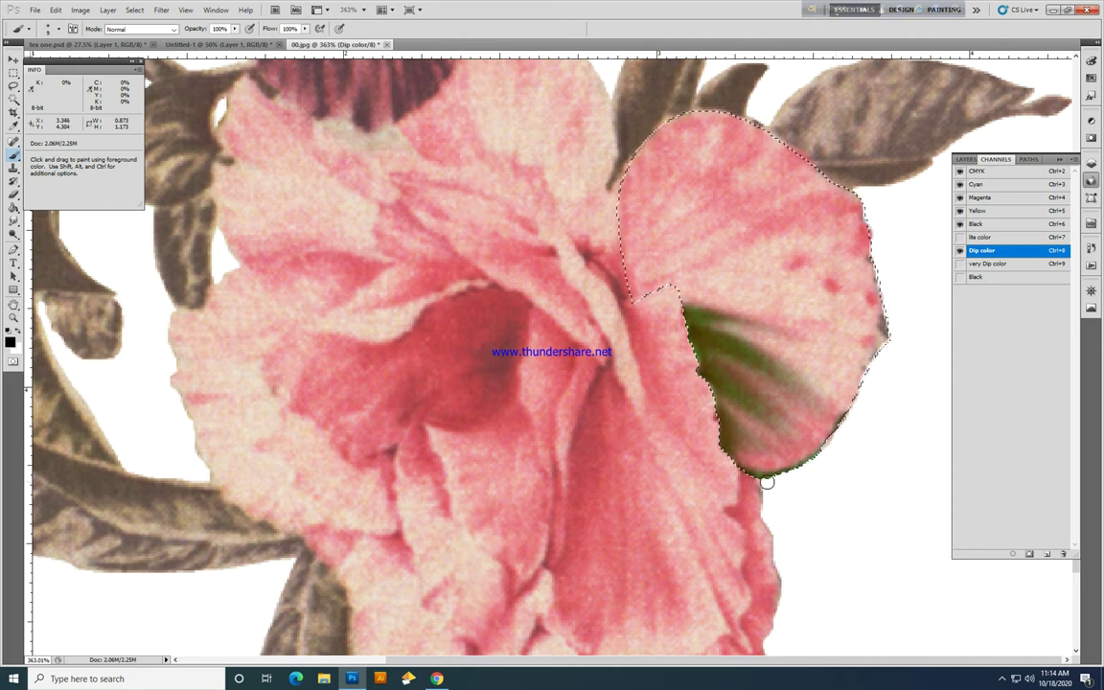
drag(816, 457, 844, 424)
key(bracketright)
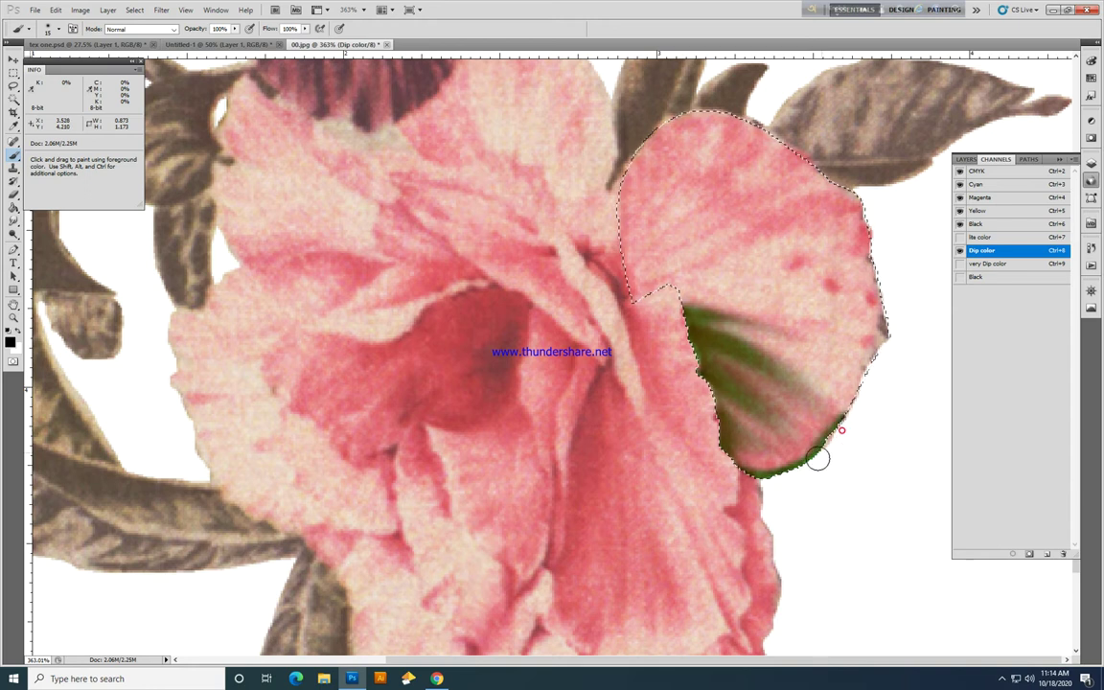
click(14, 219)
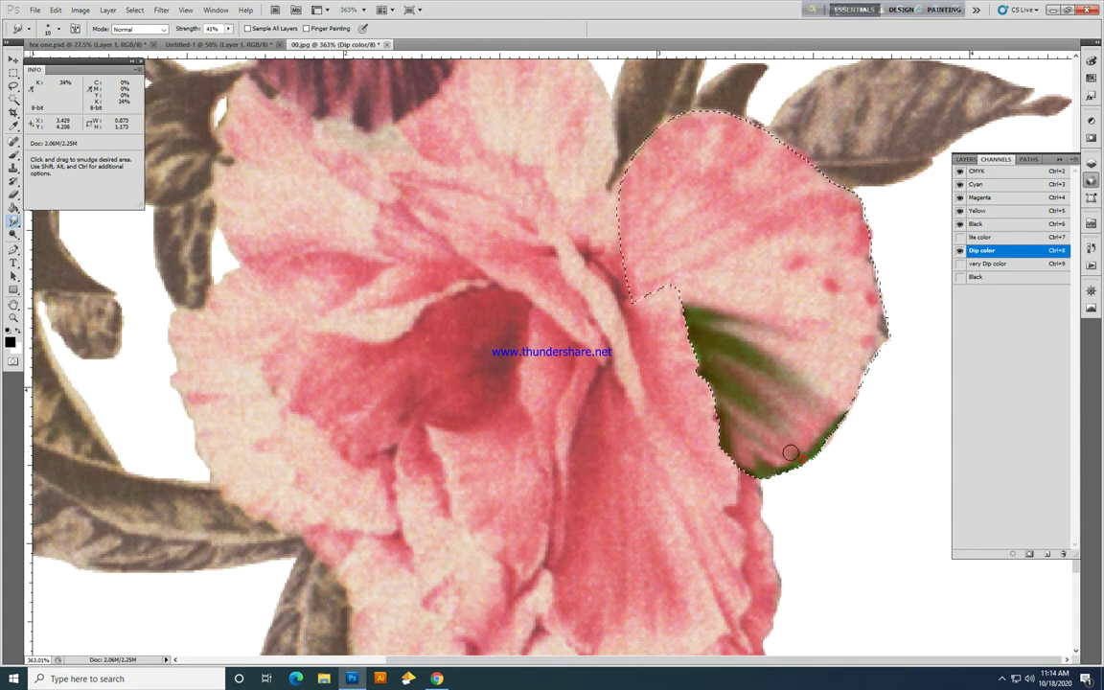
drag(773, 453, 812, 443)
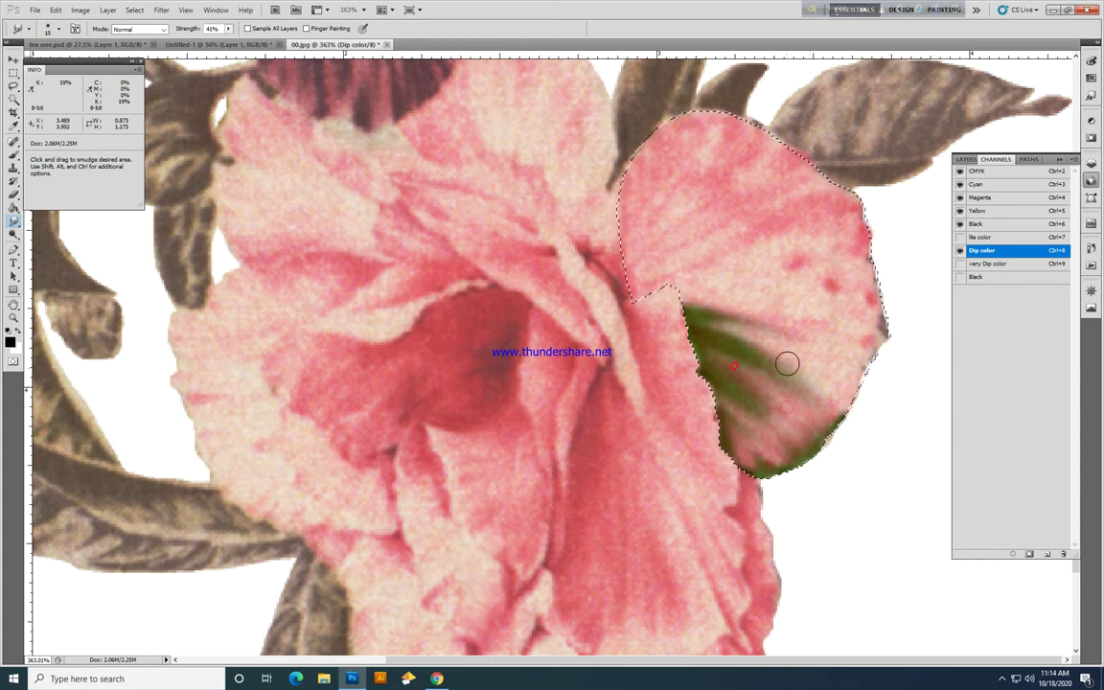
Step: Soften the lower petal's dark streaks with only the lite and Dip color channels shown, and return to the CMYK view without lite color
click(959, 237)
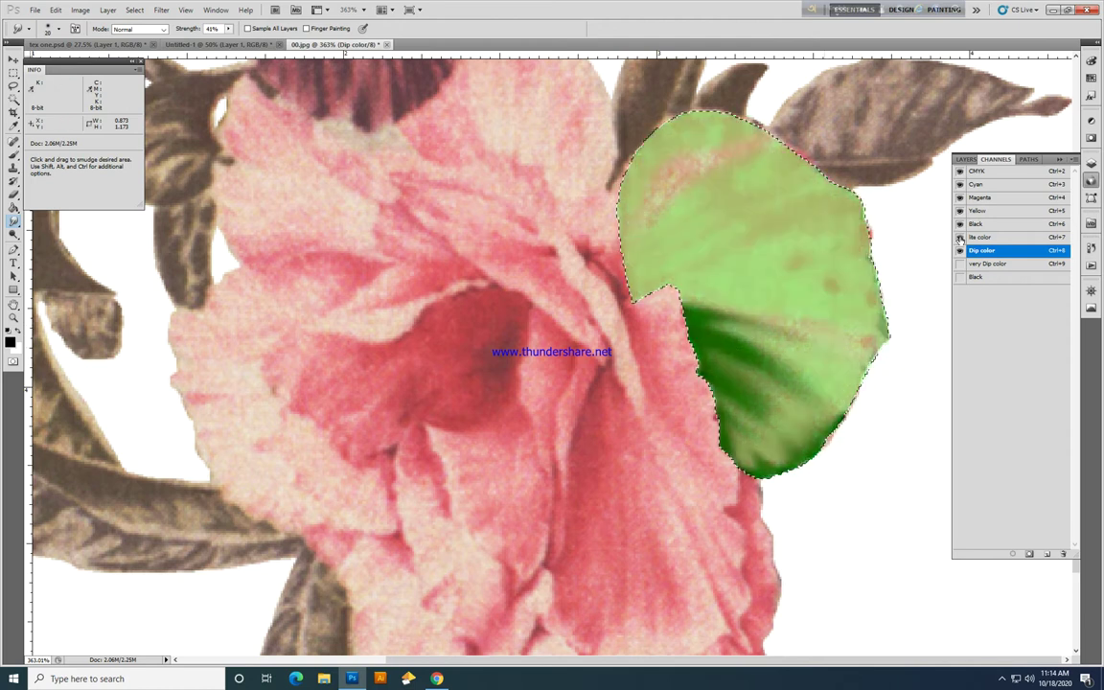
click(959, 173)
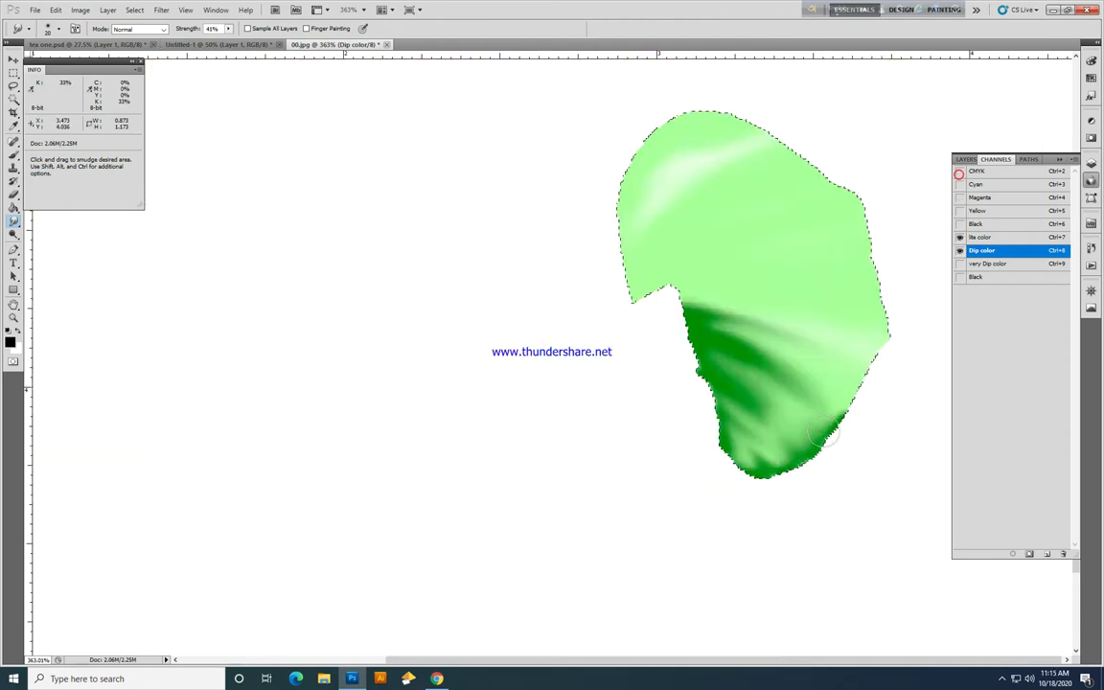
key(bracketleft)
mouse_move(730, 368)
mouse_down()
mouse_move(761, 362)
mouse_move(699, 328)
mouse_move(833, 398)
mouse_move(763, 357)
mouse_up()
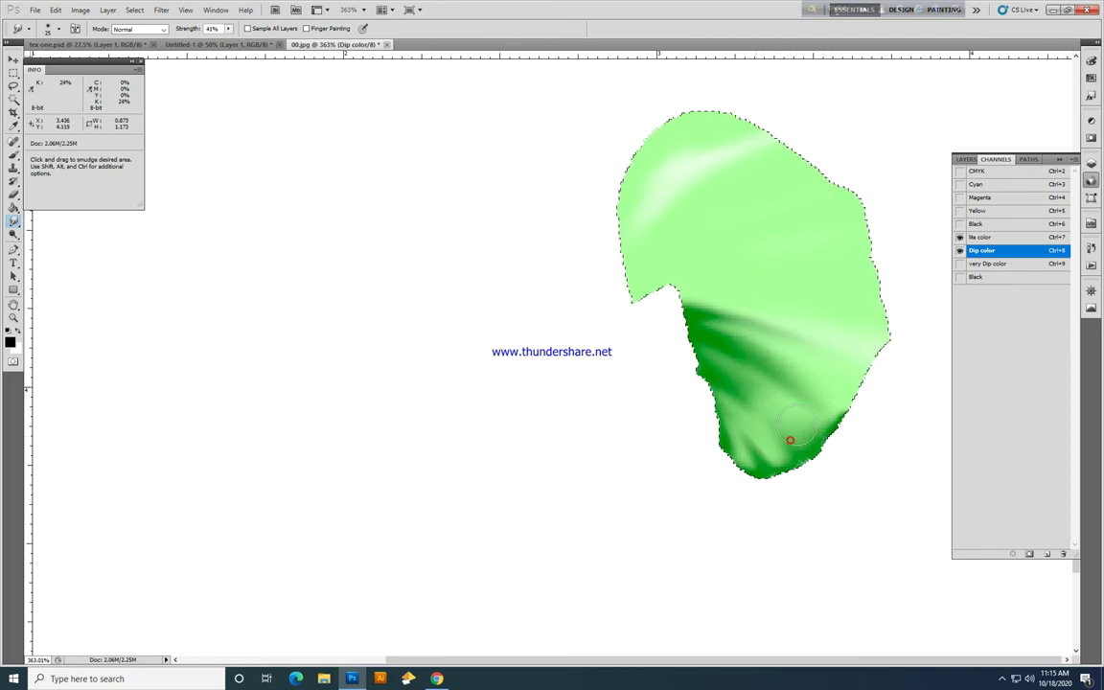
mouse_move(798, 449)
mouse_down()
mouse_move(853, 509)
mouse_move(808, 458)
mouse_up()
key(bracketleft)
key(bracketleft)
mouse_move(767, 396)
mouse_down()
mouse_move(733, 380)
mouse_move(758, 412)
mouse_up()
click(961, 171)
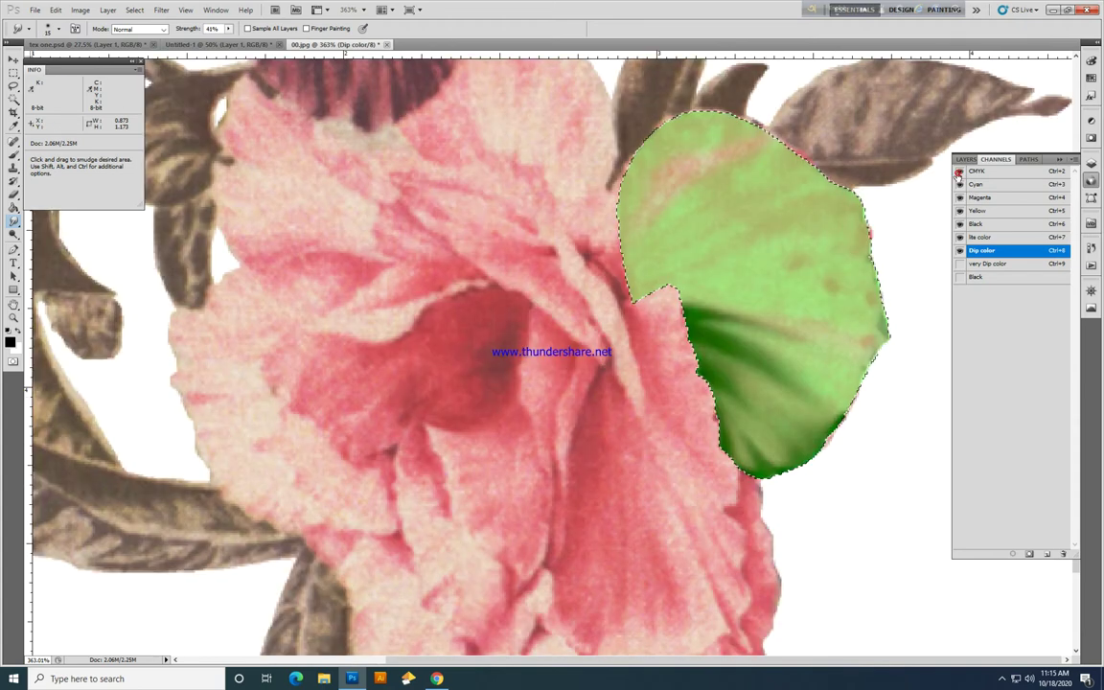
click(959, 237)
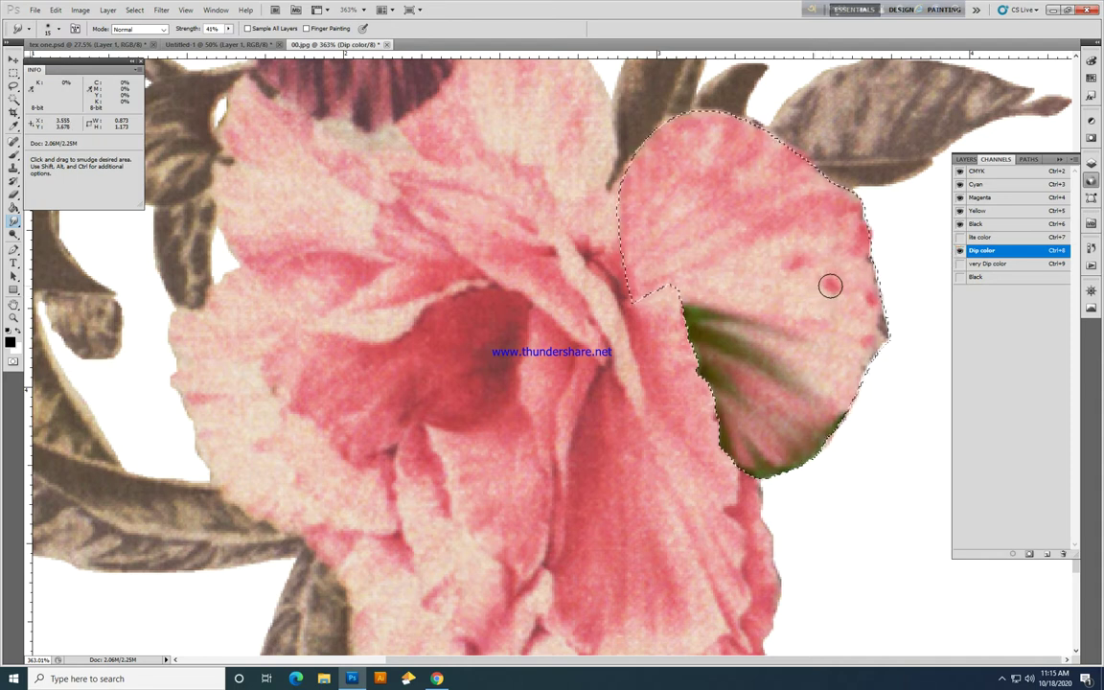
Step: Dab dark brush spots in the Dip color channel over the petal's red spots and along its outer edge, using brush size 15
key(b)
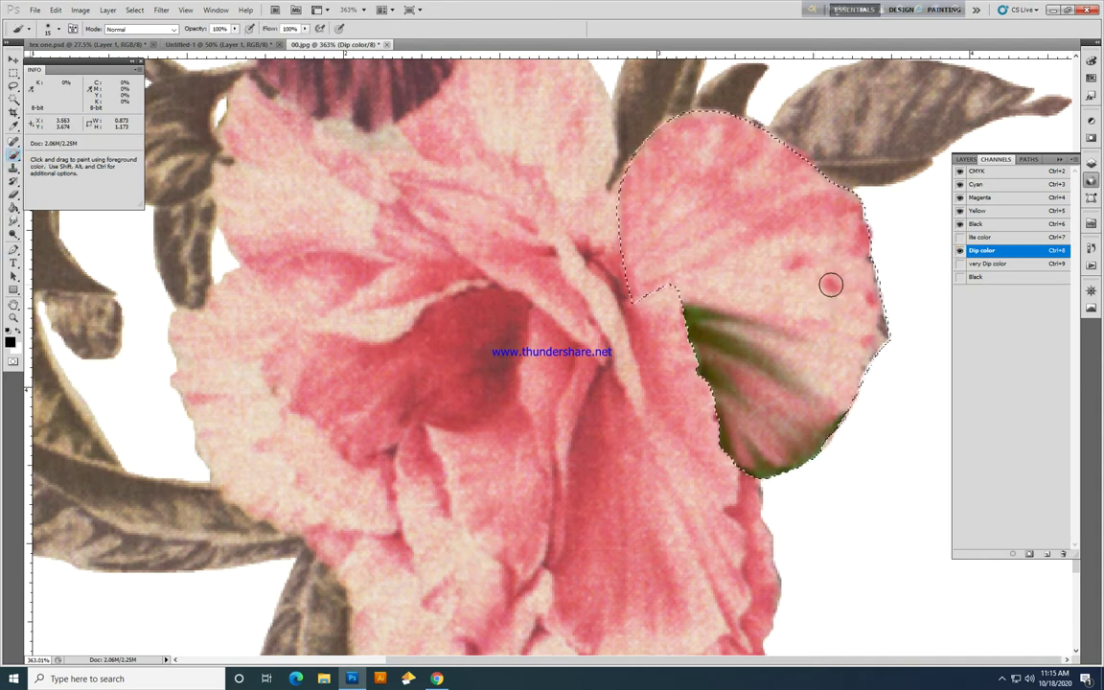
click(830, 284)
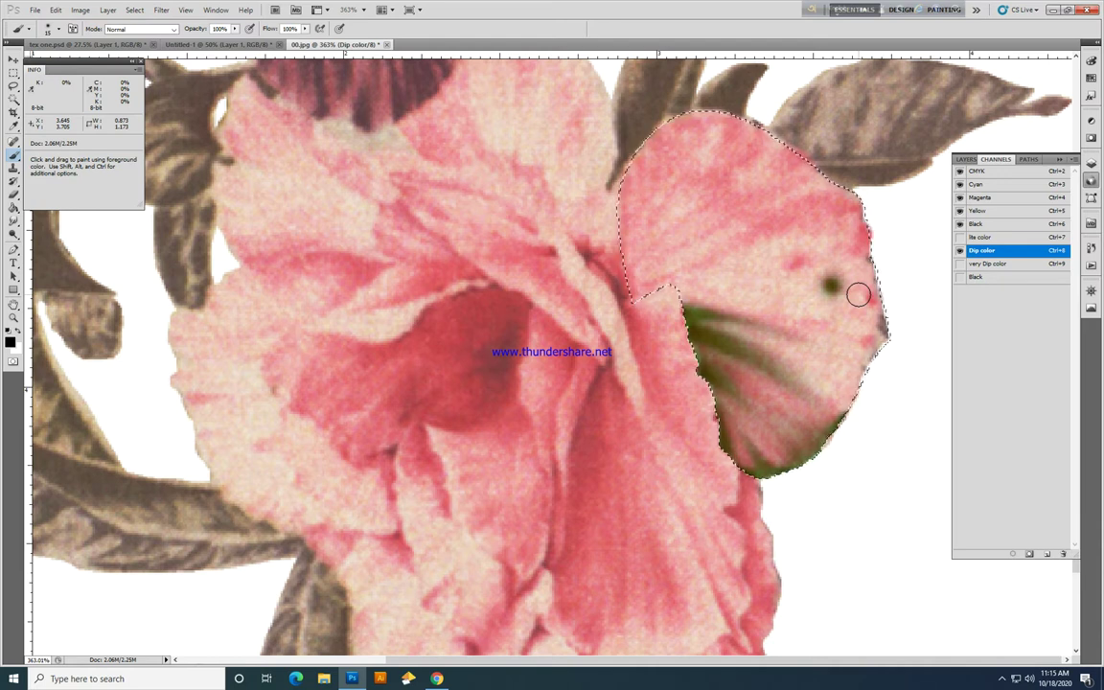
click(800, 266)
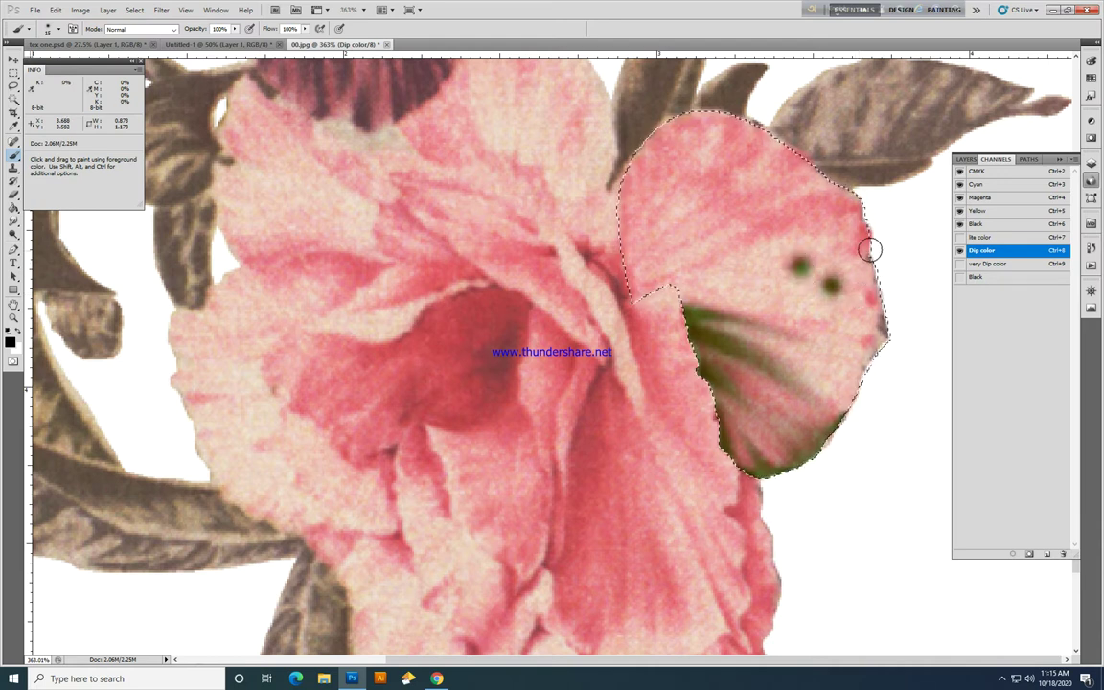
click(874, 302)
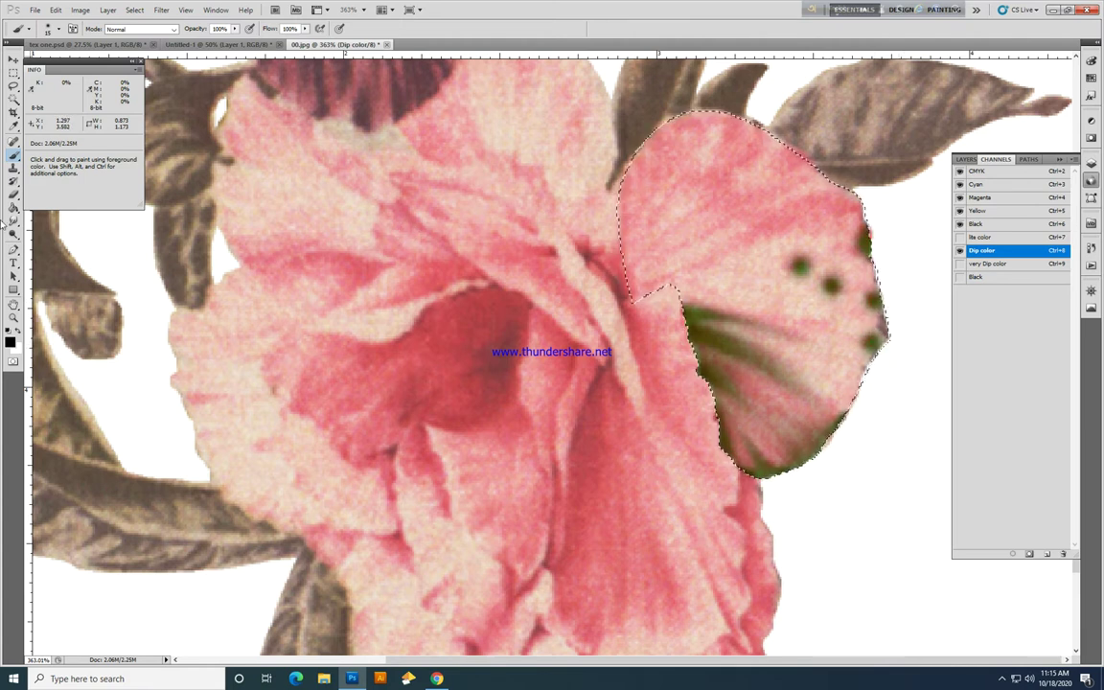
Step: Smudge the lowest outer-edge spot inward, and paint a dark band from the upper outer edge, smudging it to the petal's inner corner in Dip color
click(14, 221)
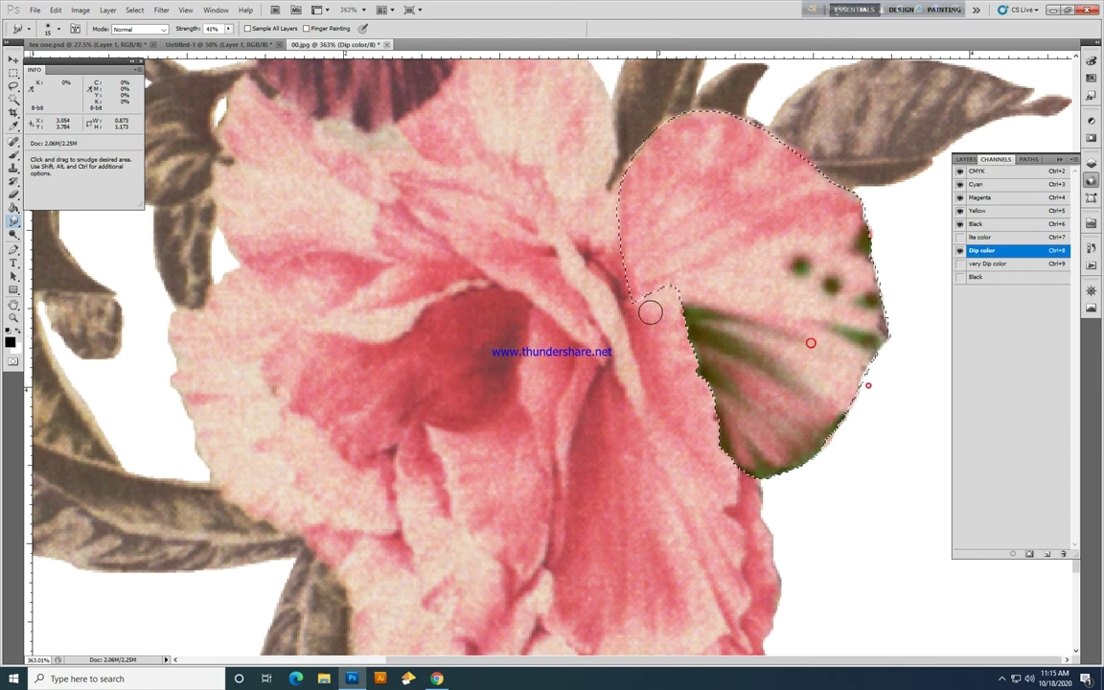
key(b)
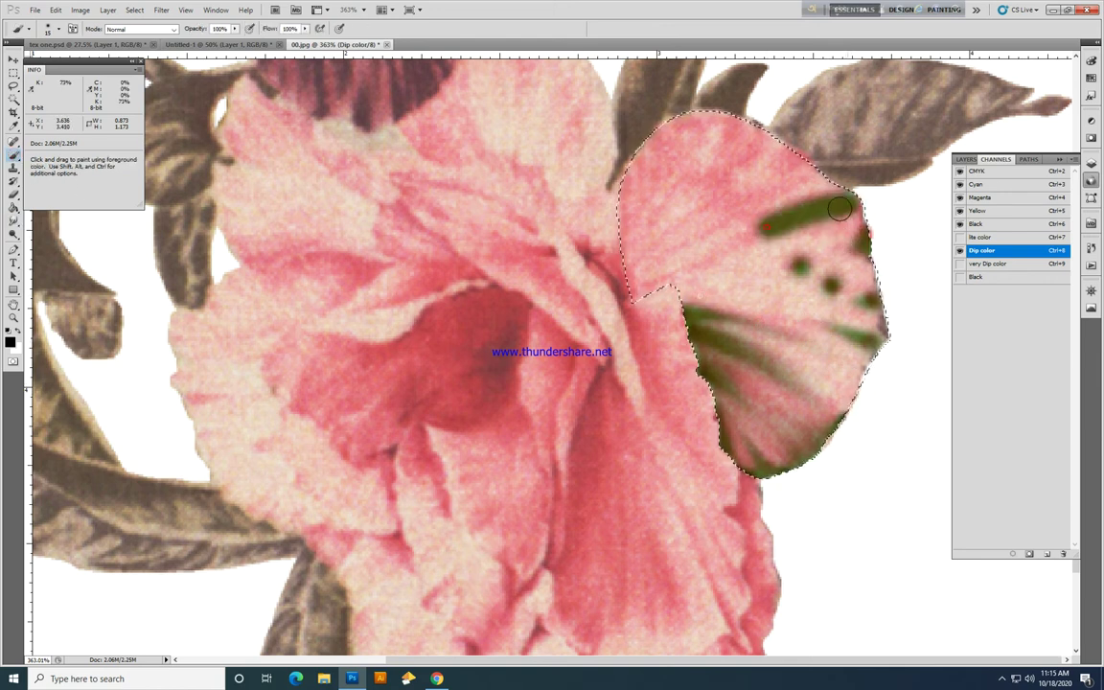
click(12, 219)
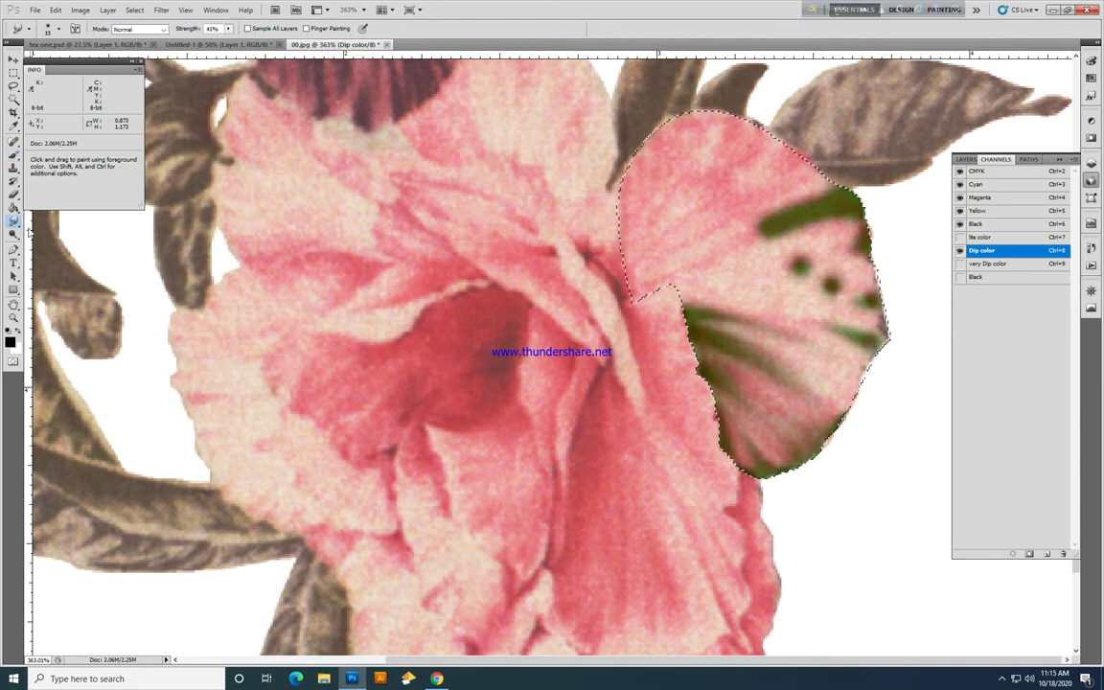
key(bracketright)
drag(777, 219, 703, 245)
mouse_move(772, 223)
mouse_down()
mouse_move(702, 262)
mouse_move(695, 248)
mouse_move(736, 245)
mouse_move(643, 284)
mouse_move(776, 199)
mouse_move(653, 271)
mouse_up()
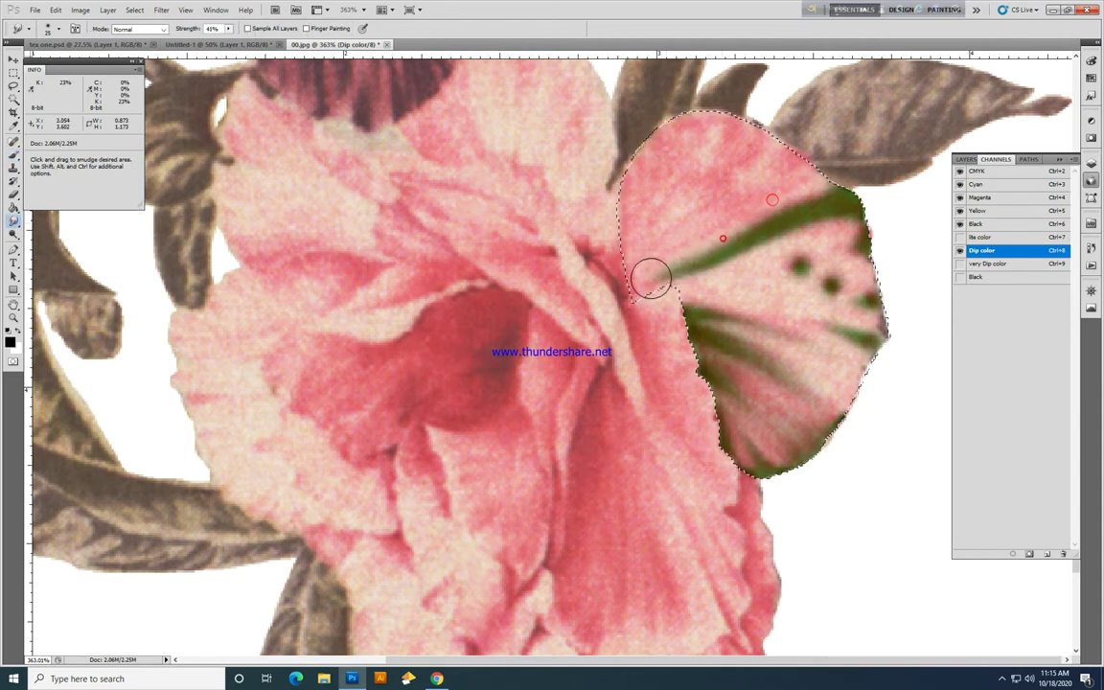
mouse_move(842, 229)
mouse_down()
mouse_move(799, 230)
mouse_move(750, 249)
mouse_up()
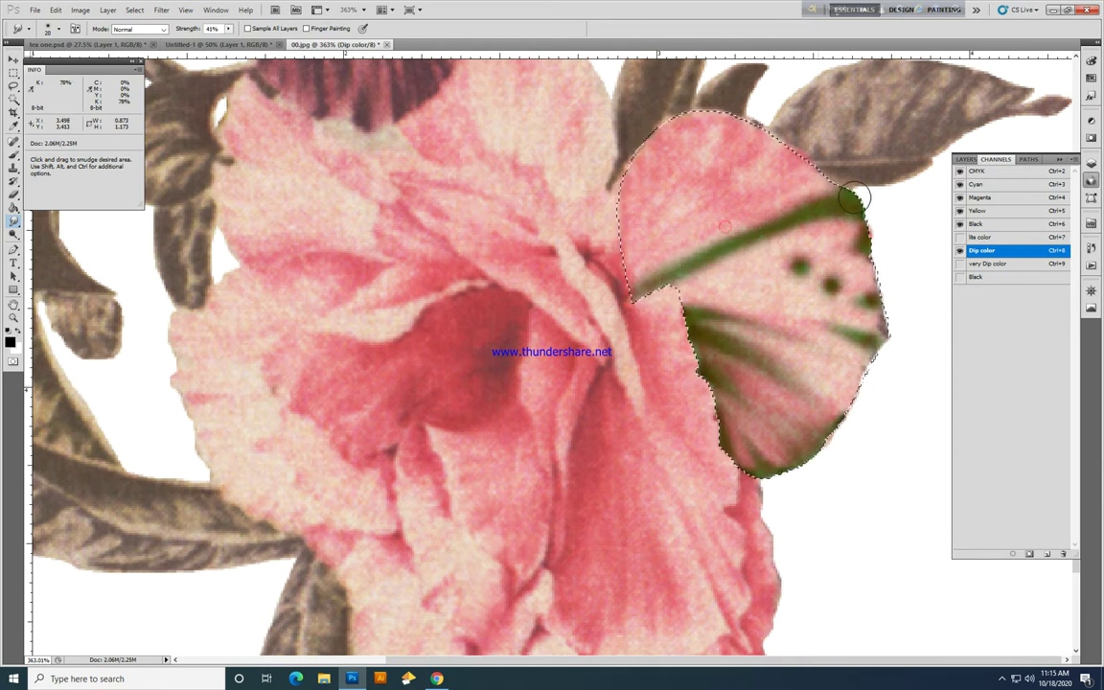
Step: Set the Brush opacity to 83% and paint dark patches along the petal's top edge and upper inner edge, enlarging the brush to 25
click(14, 153)
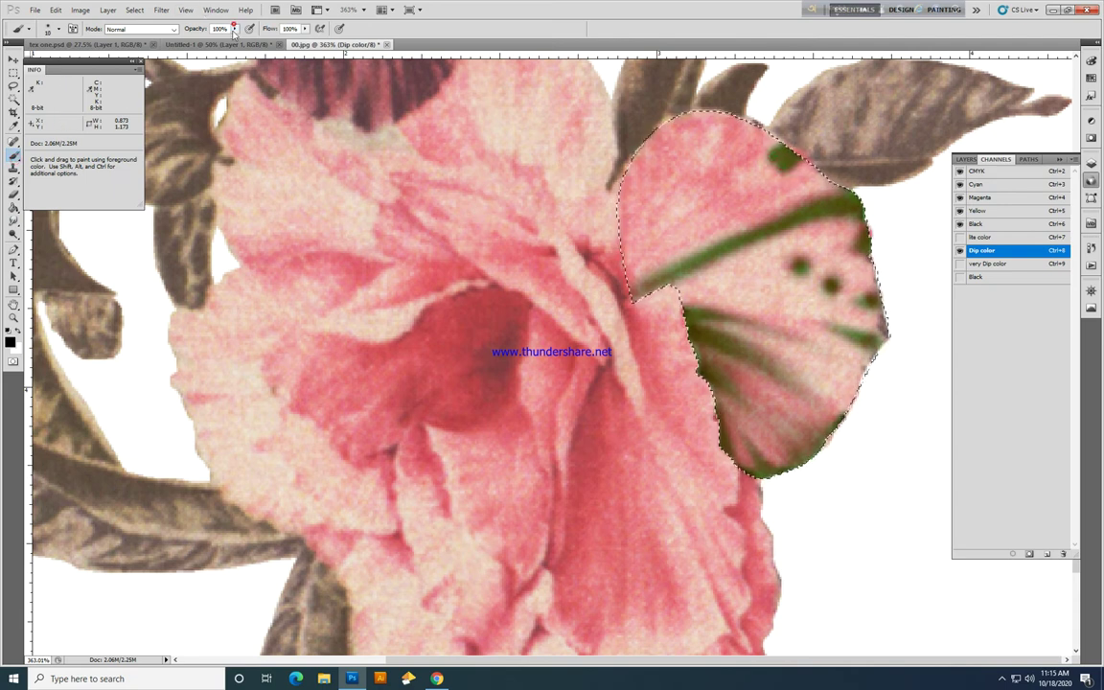
drag(235, 30, 225, 38)
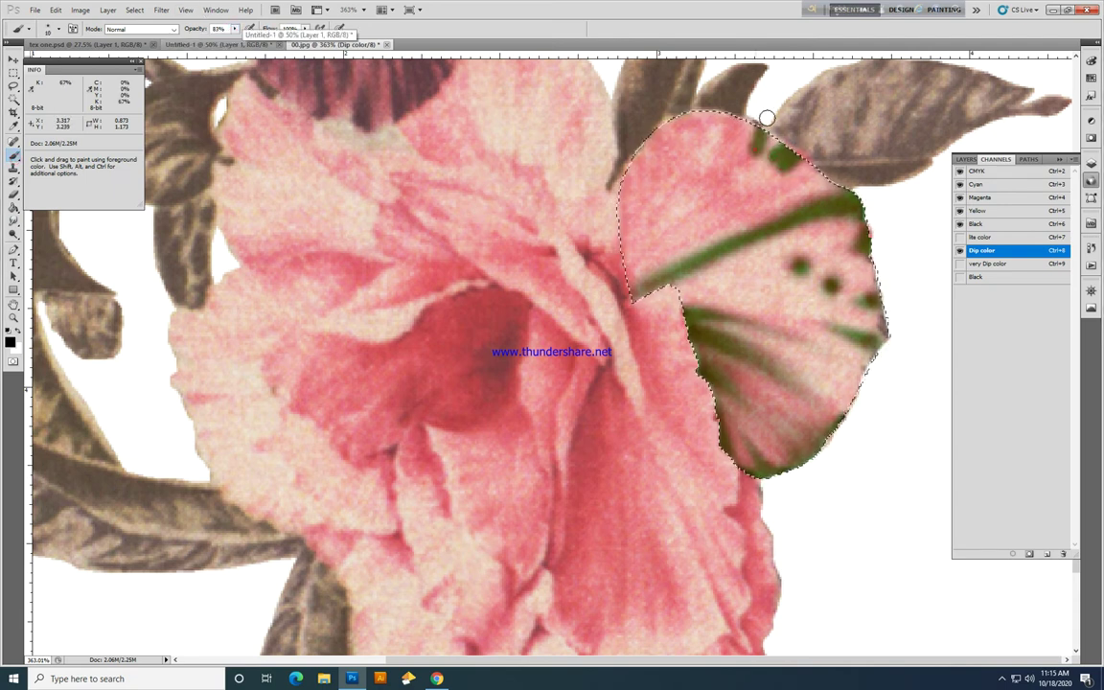
mouse_move(755, 128)
mouse_down()
mouse_move(727, 113)
mouse_move(742, 134)
mouse_move(727, 159)
mouse_up()
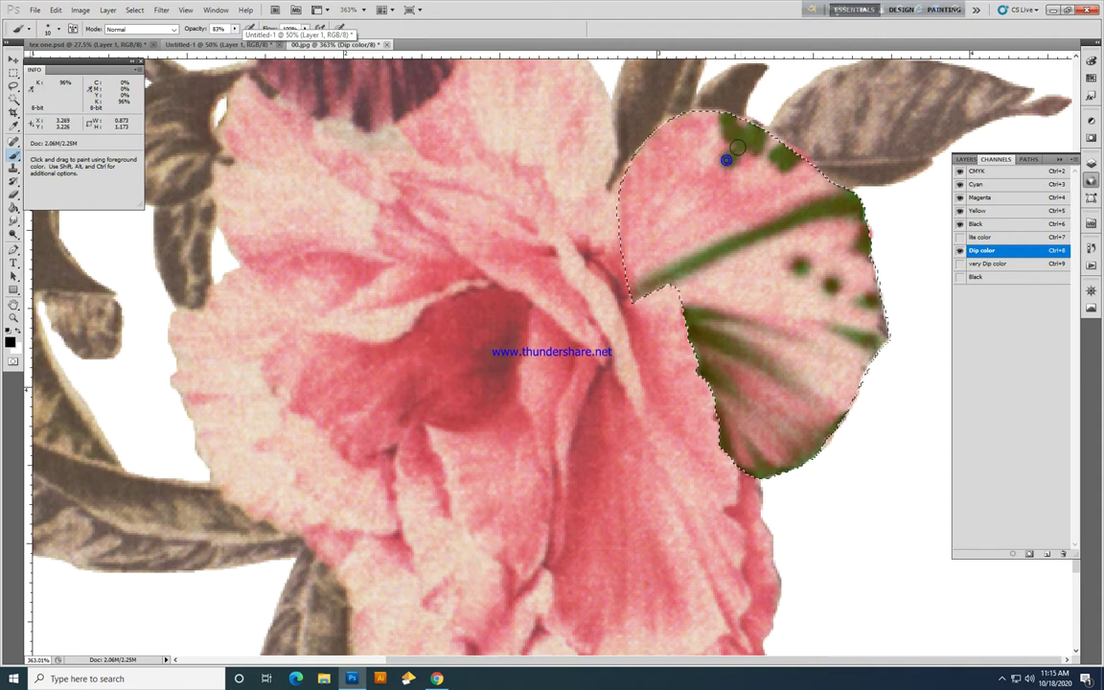
key(bracketright)
key(bracketright)
key(bracketright)
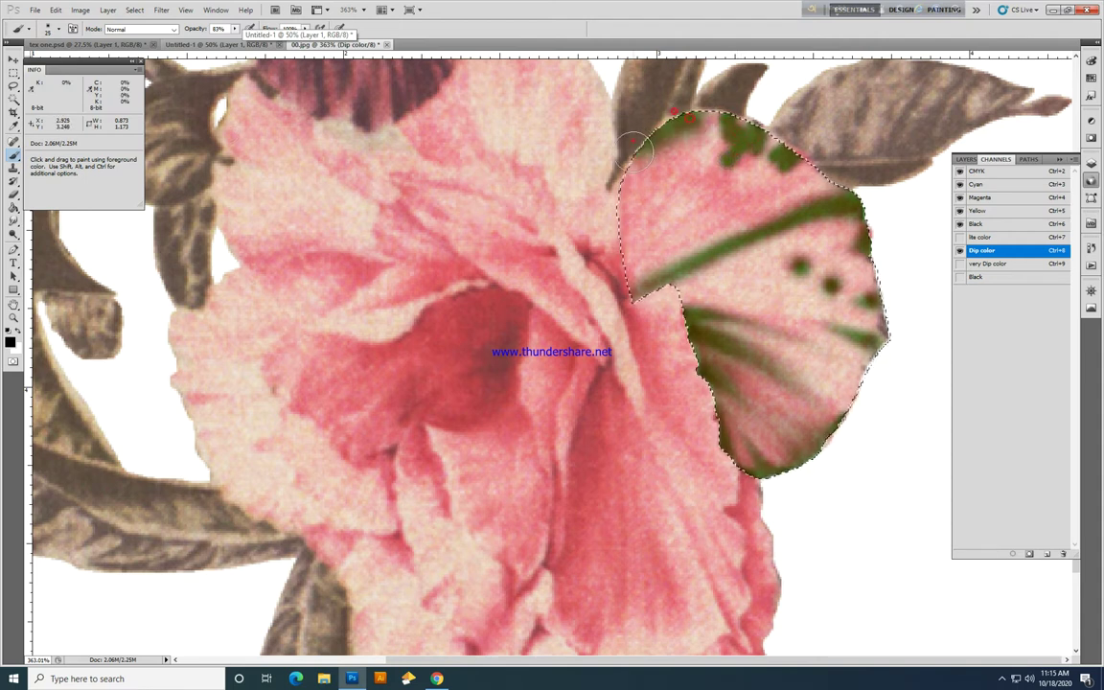
drag(633, 151, 615, 211)
Step: Smudge the dark patches on the petal's top edge into streaks running down toward its inner edge, using smudge sizes 15 to 20
click(13, 221)
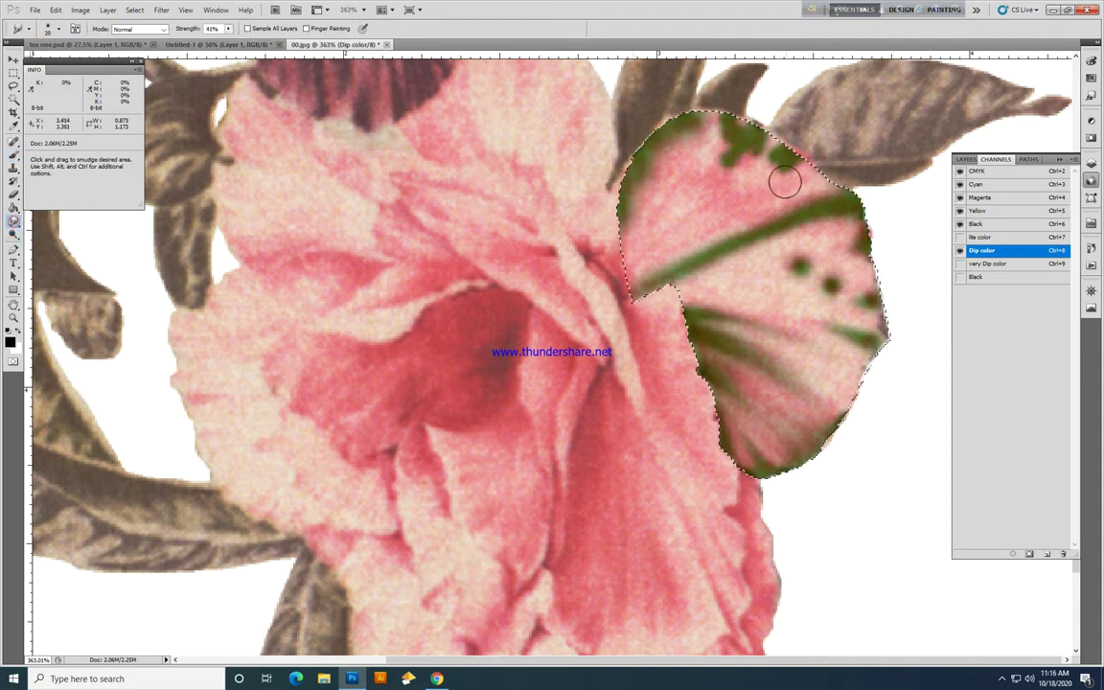
key(bracketleft)
key(bracketleft)
mouse_move(743, 186)
mouse_down()
mouse_move(790, 137)
mouse_move(755, 181)
mouse_up()
key(bracketright)
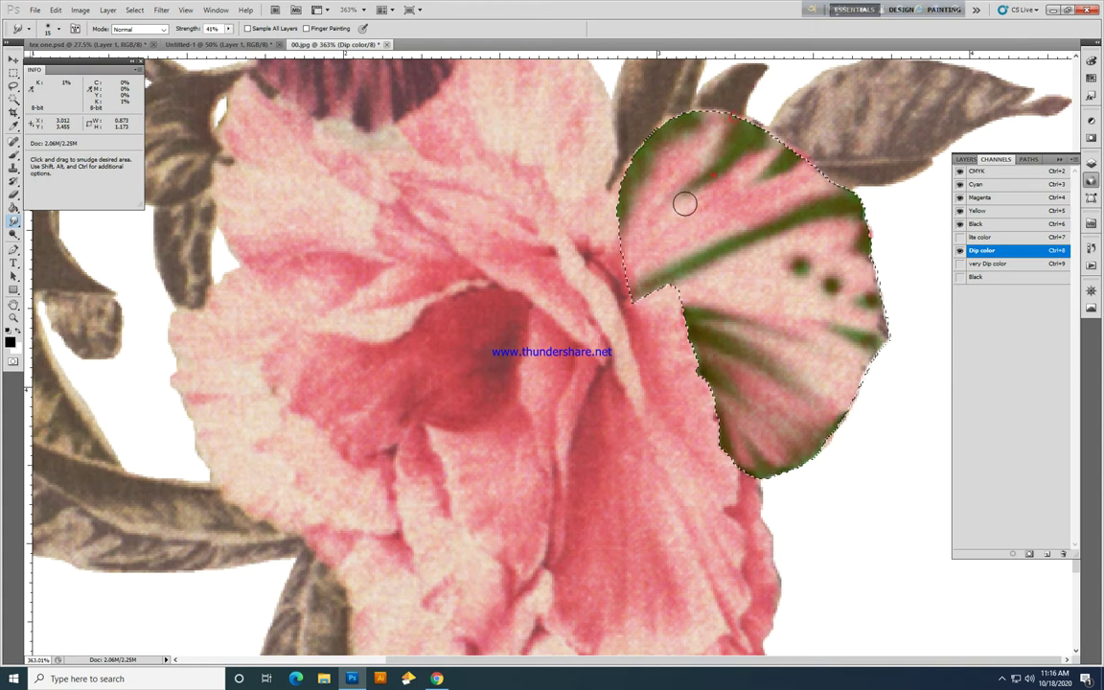
mouse_move(684, 203)
mouse_down()
mouse_move(655, 229)
mouse_move(658, 212)
mouse_up()
key(bracketright)
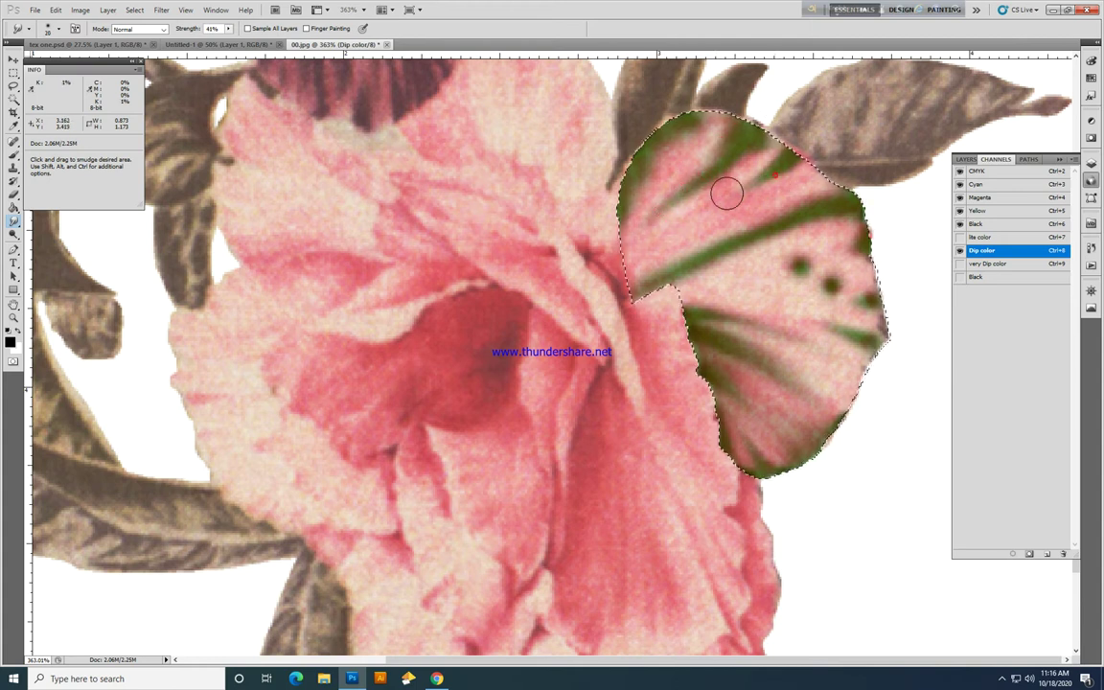
Step: Paint the petal's upper outer edge dark with brush size 15 and smudge it inward into long streaks
key(b)
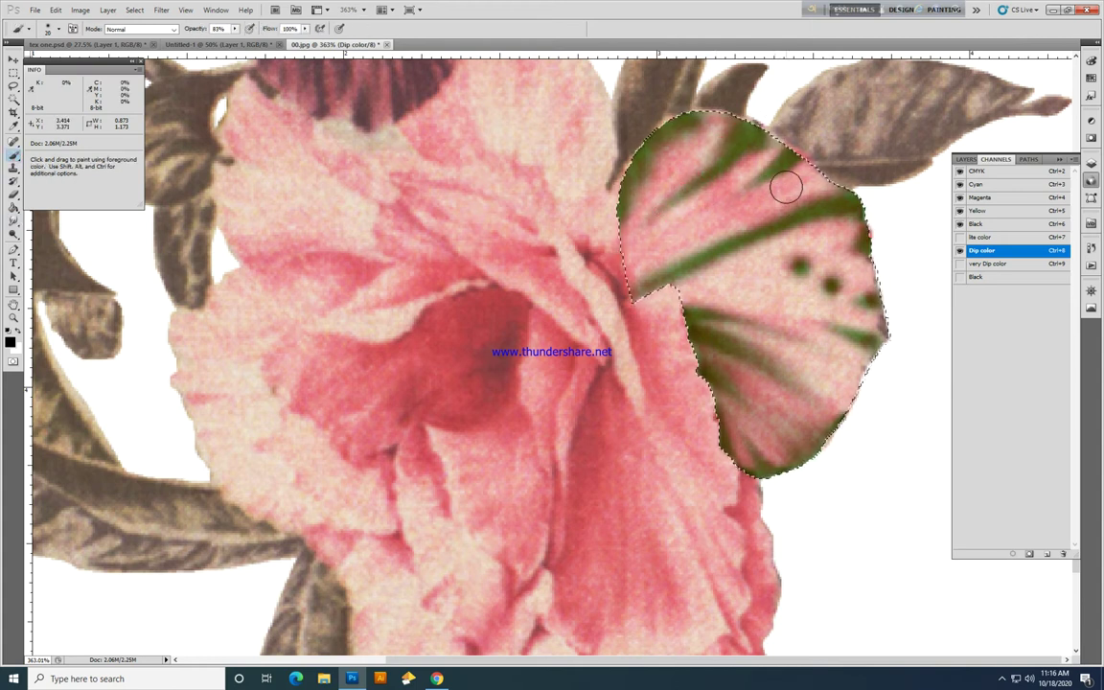
key(bracketleft)
key(bracketleft)
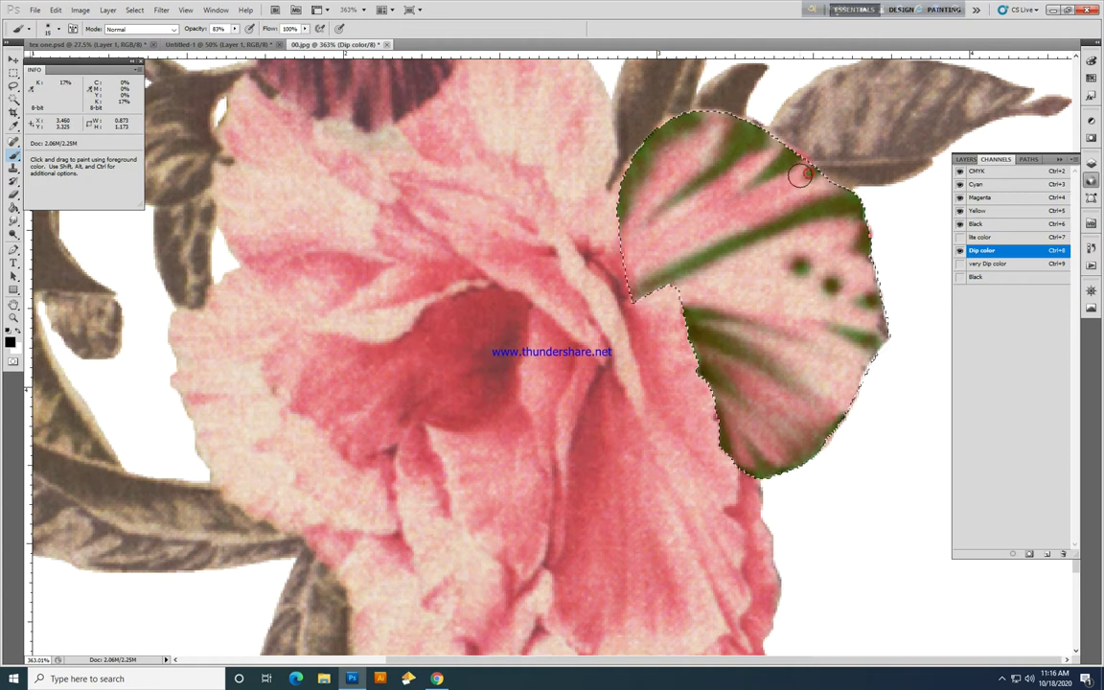
click(14, 219)
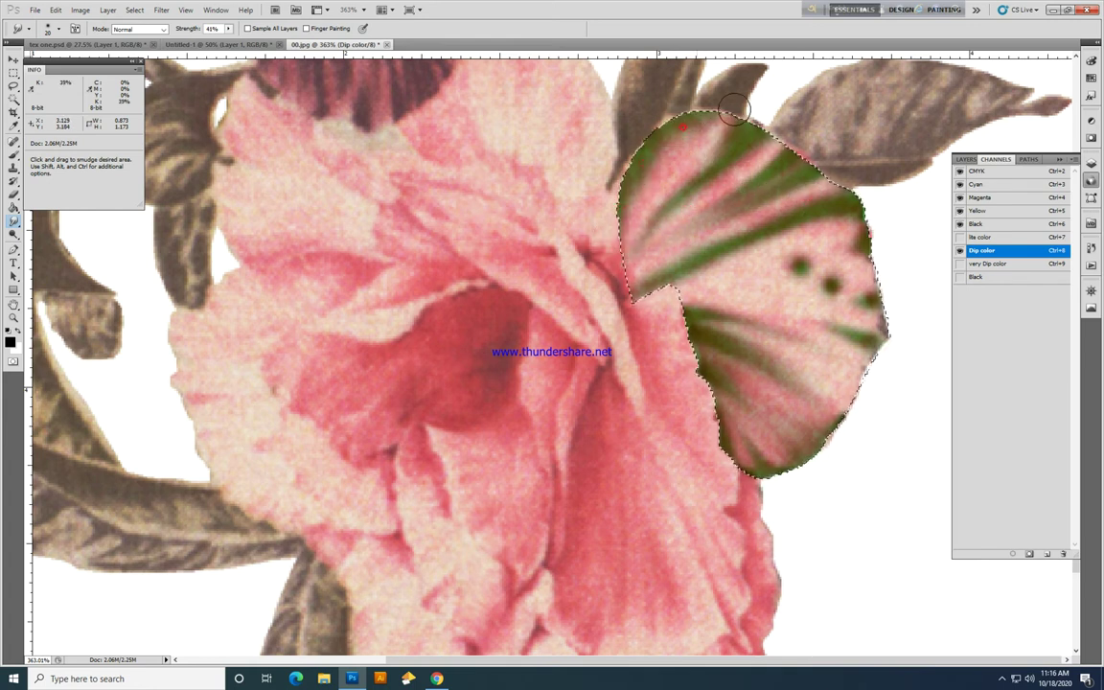
Step: Set the Brush opacity to 54%, shade the petal's outer and lower inner edges, and smudge the inner-edge shading outward
click(11, 153)
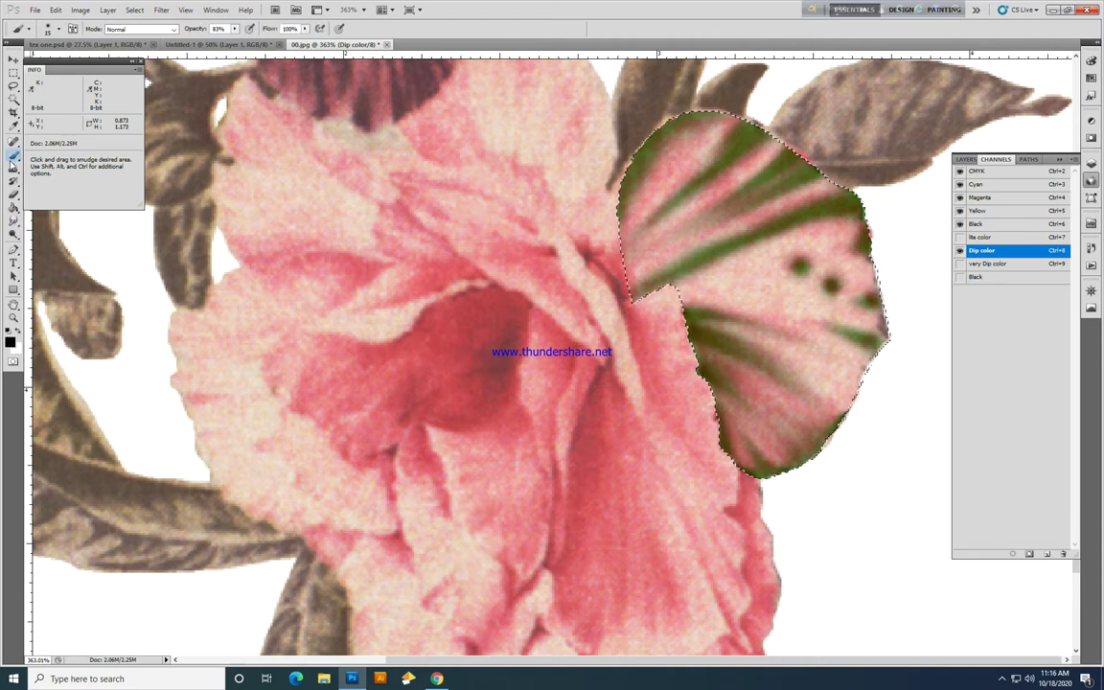
click(236, 31)
click(218, 42)
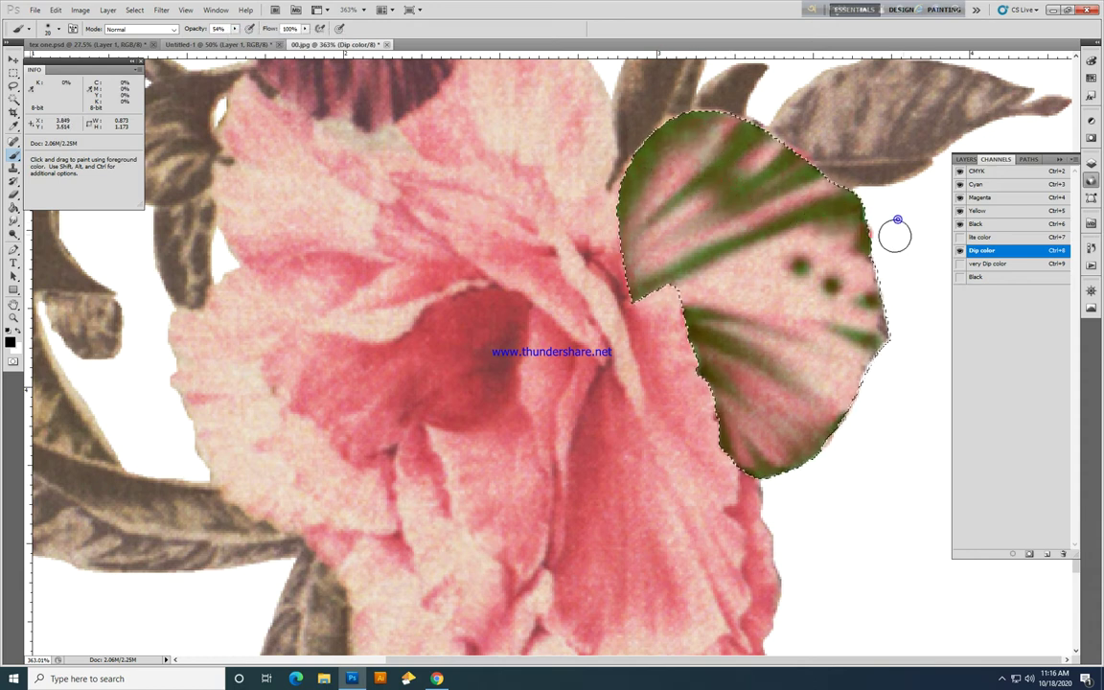
drag(892, 281, 848, 300)
mouse_move(917, 308)
mouse_down()
mouse_move(887, 320)
mouse_move(853, 363)
mouse_move(869, 406)
mouse_up()
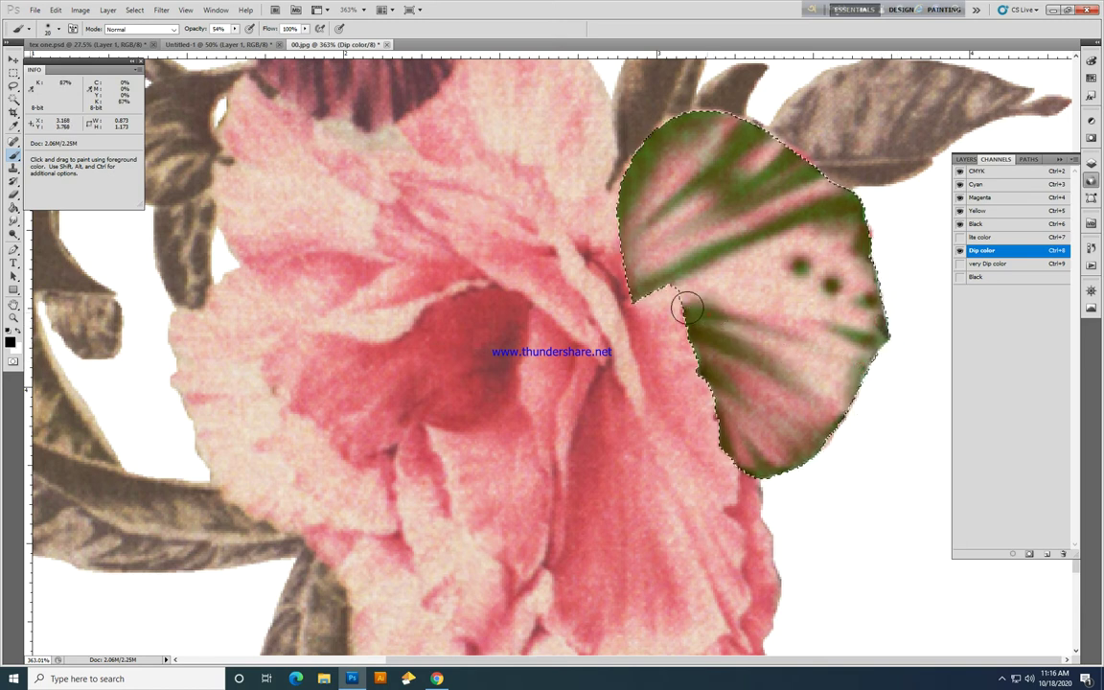
drag(677, 323, 652, 326)
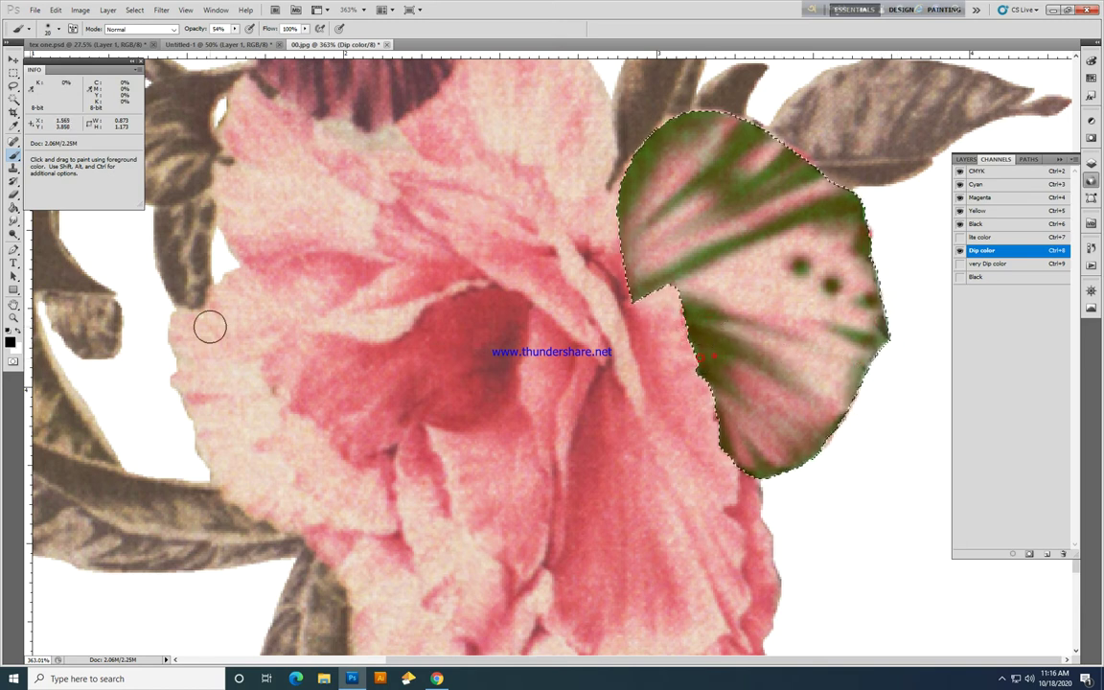
click(13, 222)
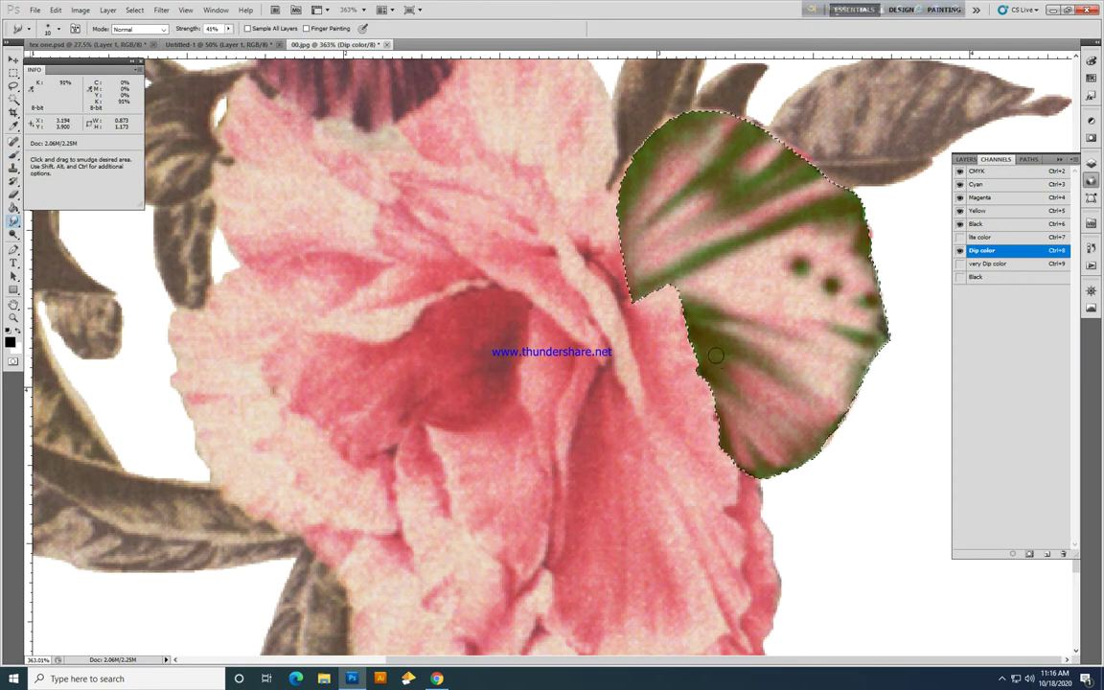
drag(716, 356, 807, 423)
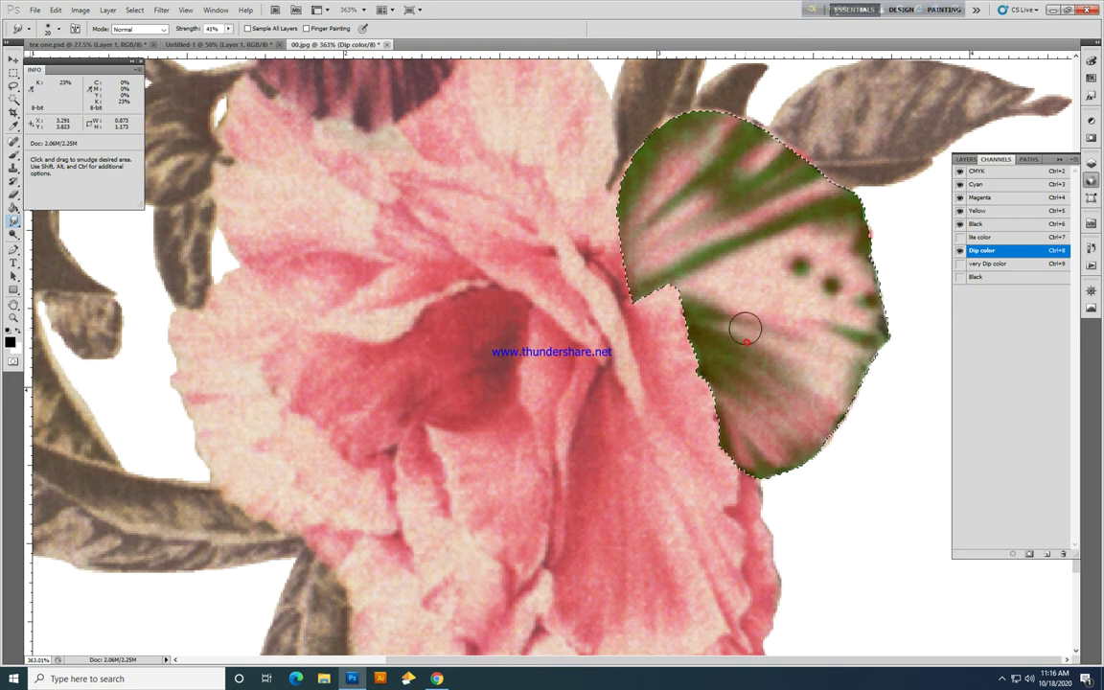
Step: Dab a small brush spot at the inner end of the lower outer-edge streak and smudge it into the streak
key(b)
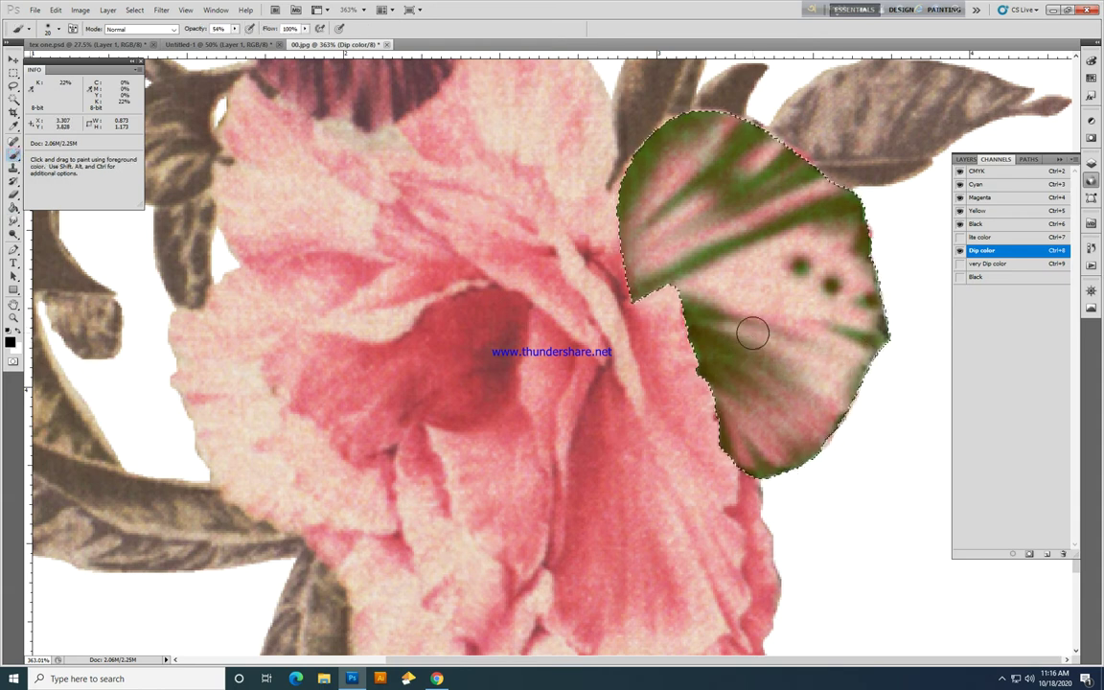
key(bracketleft)
key(bracketleft)
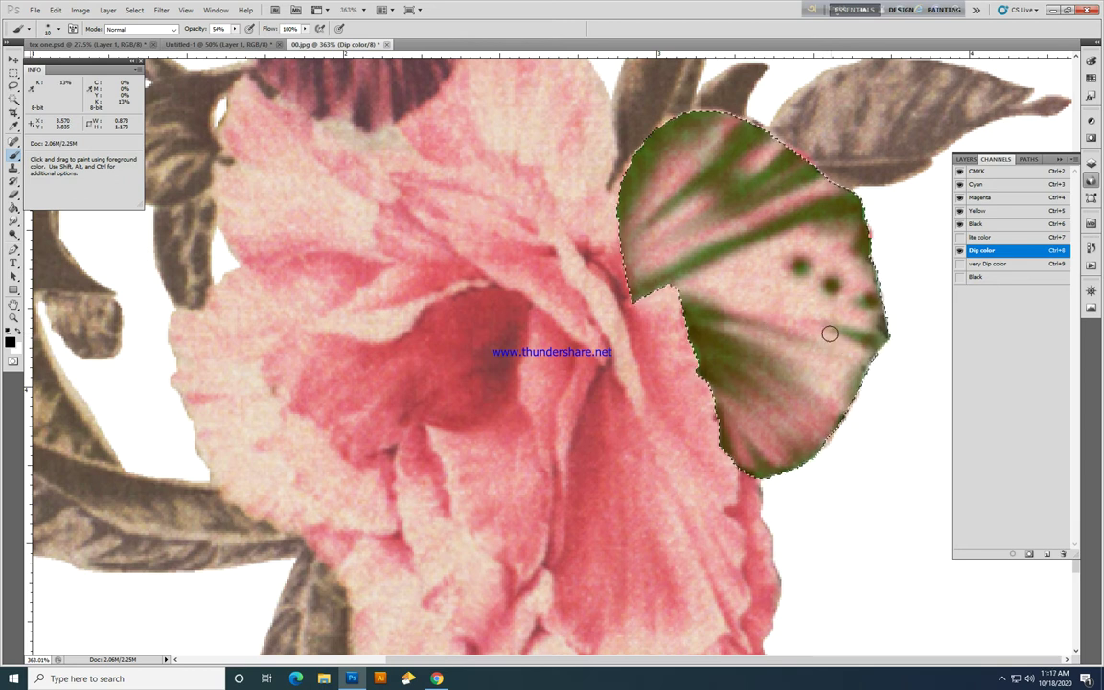
key(bracketleft)
drag(821, 325, 808, 322)
key(r)
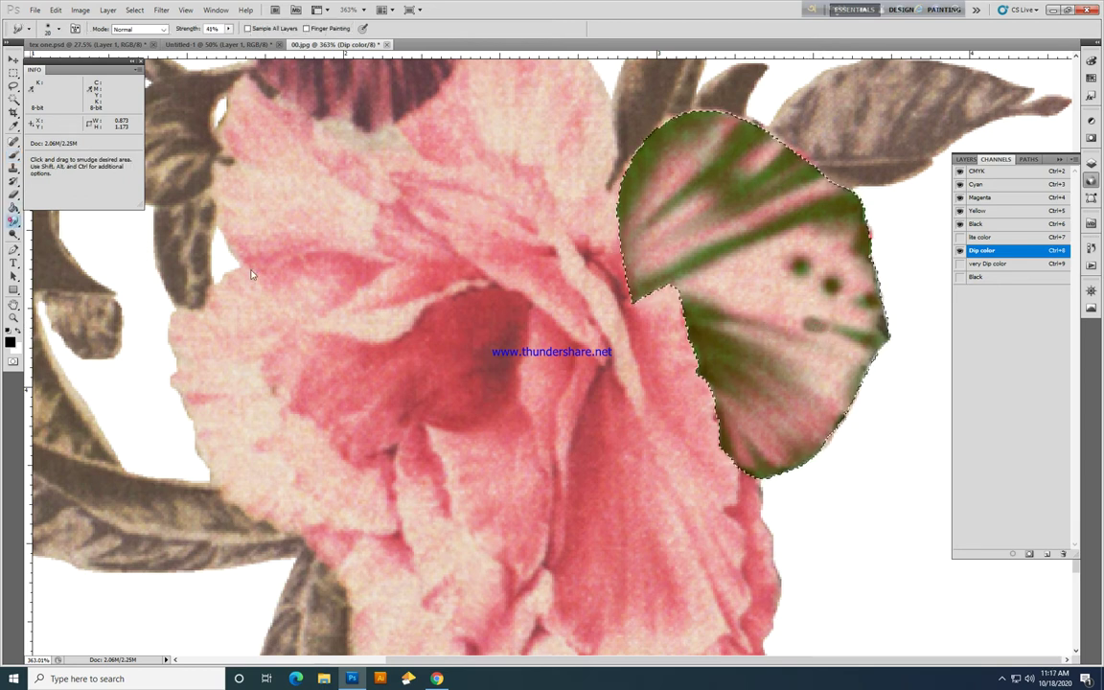
mouse_move(829, 339)
mouse_down()
mouse_move(702, 288)
mouse_move(843, 351)
mouse_move(804, 332)
mouse_move(853, 341)
mouse_up()
Step: Smudge the dark spots near the petal's outer edge into fine streaks toward its inner corner, using smudge sizes 10 and 15
key(bracketright)
key(bracketleft)
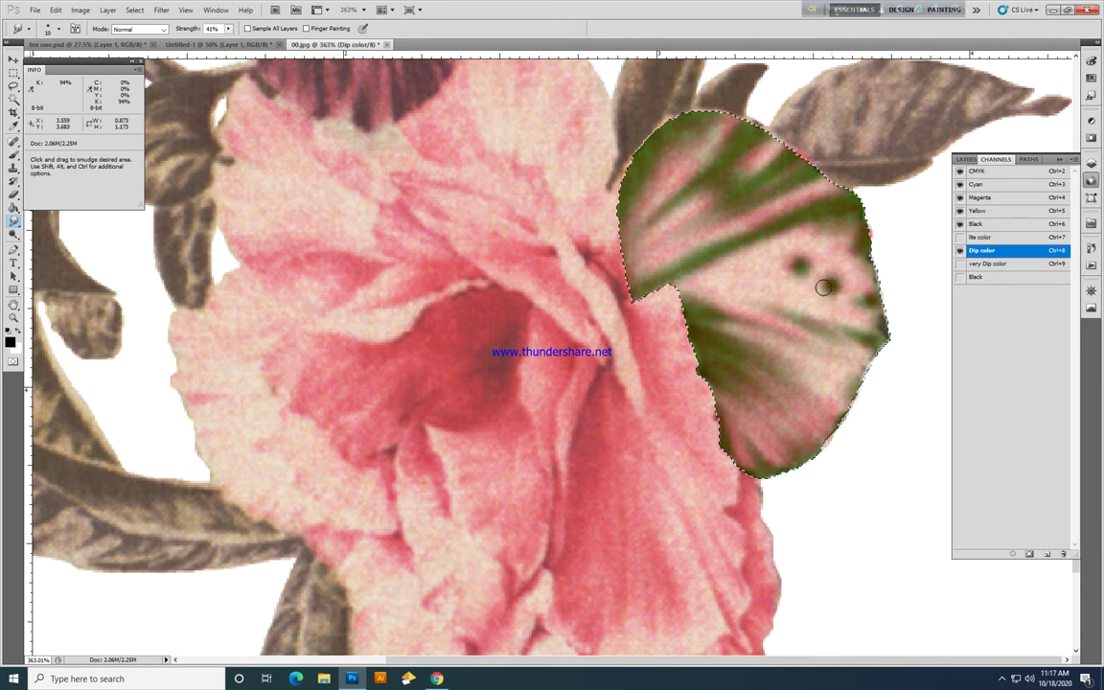
drag(831, 287, 753, 291)
key(bracketright)
drag(822, 276, 810, 260)
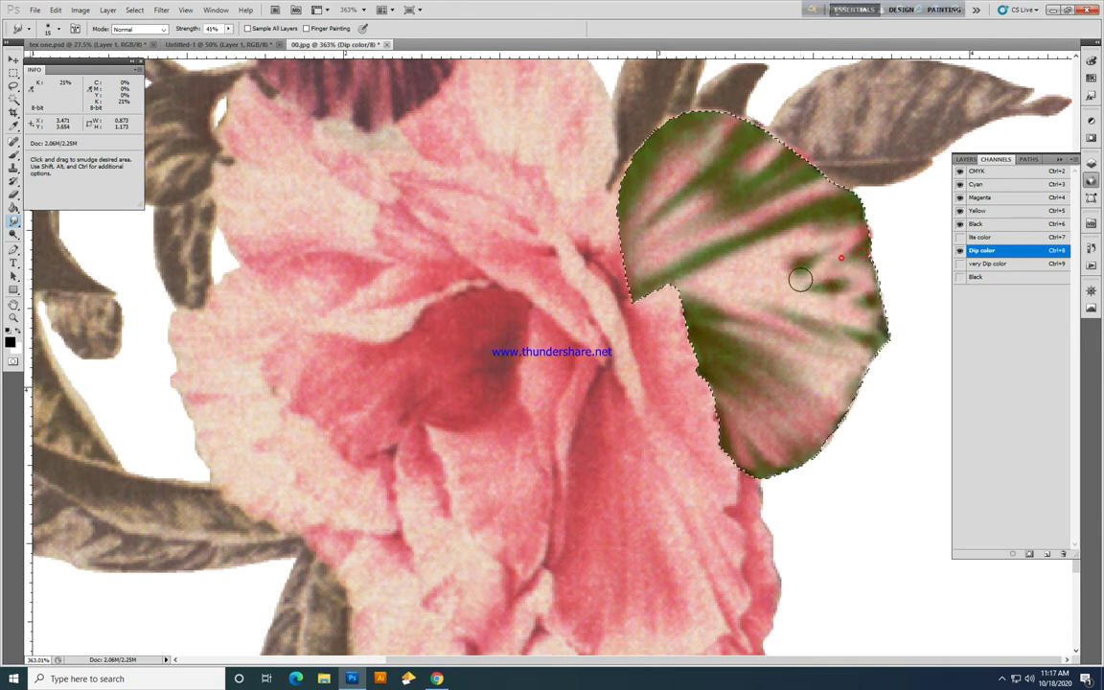
drag(796, 270, 719, 286)
mouse_move(803, 250)
mouse_down()
mouse_move(714, 275)
mouse_move(791, 260)
mouse_move(748, 280)
mouse_move(782, 264)
mouse_up()
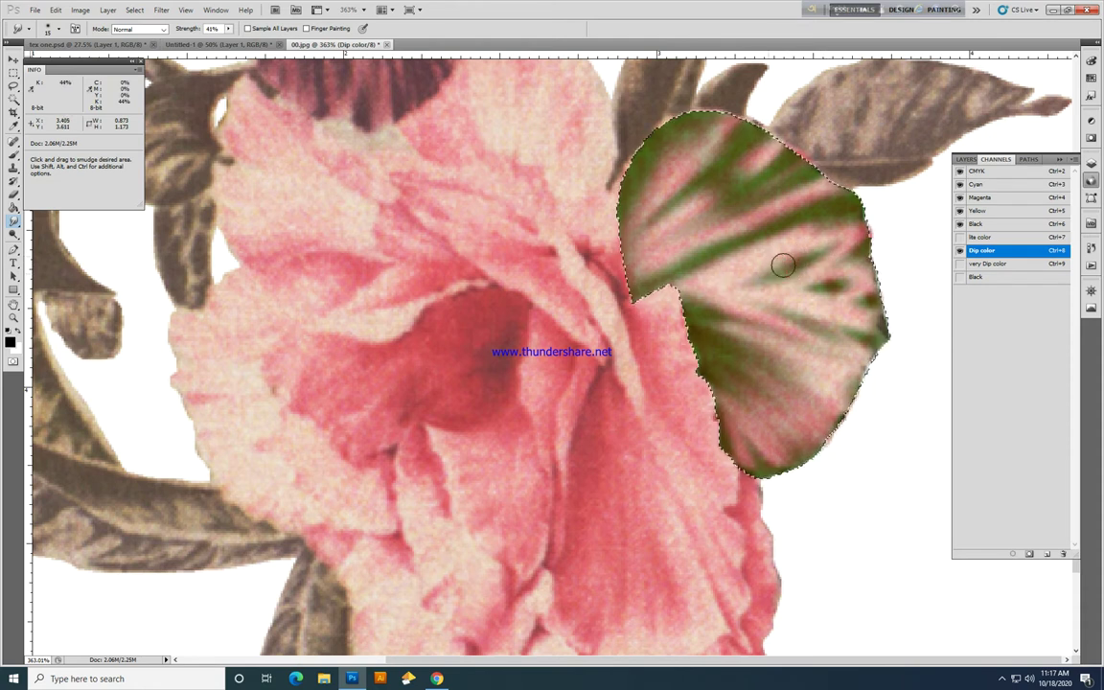
Step: Darken the petal's top edge with brush size 30 and smudge the upper streaks down toward the inner edge
key(b)
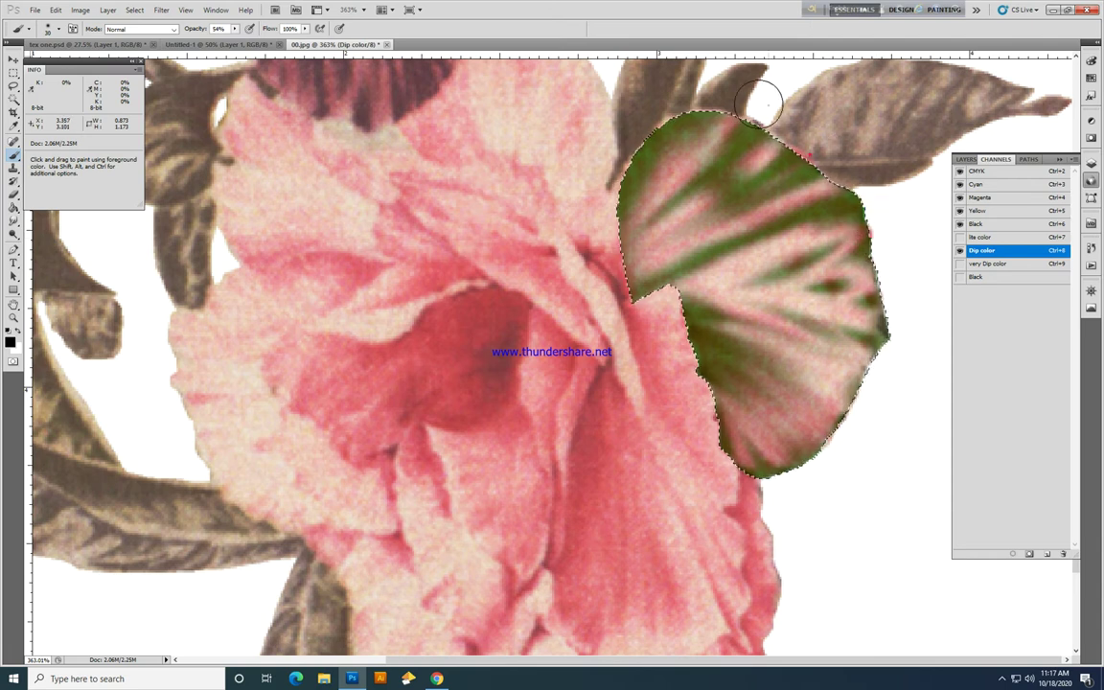
click(11, 218)
drag(724, 190, 653, 232)
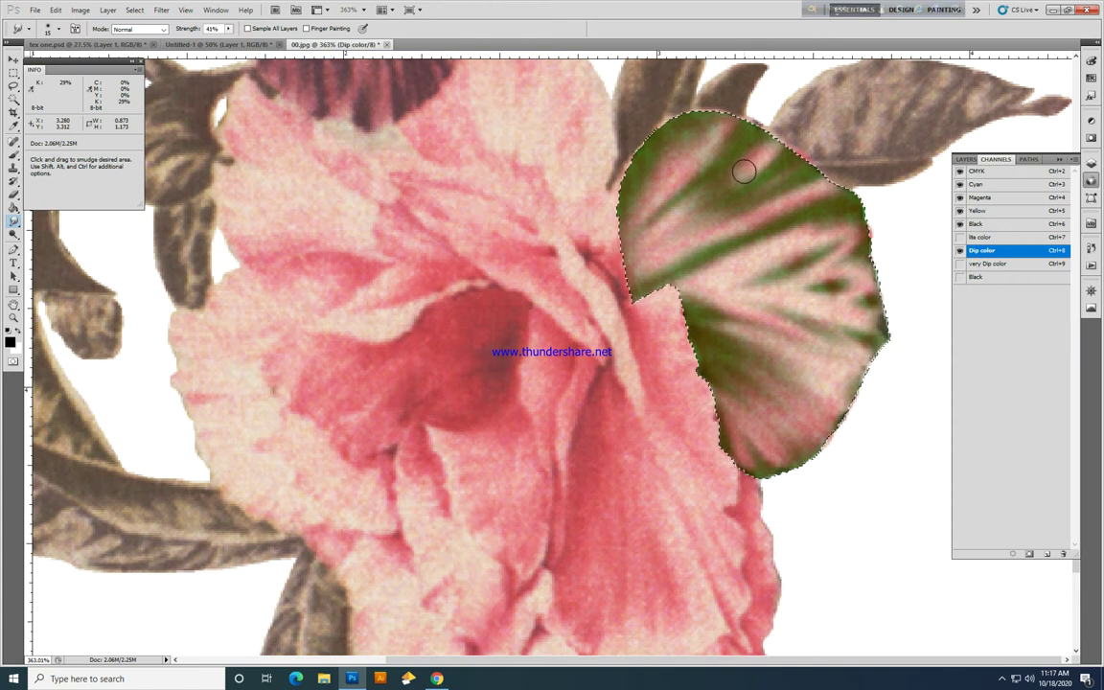
Step: Refine the petal's streaks with Smudge while only the lite and Dip color channels are shown, and turn the CMYK view back on
click(960, 237)
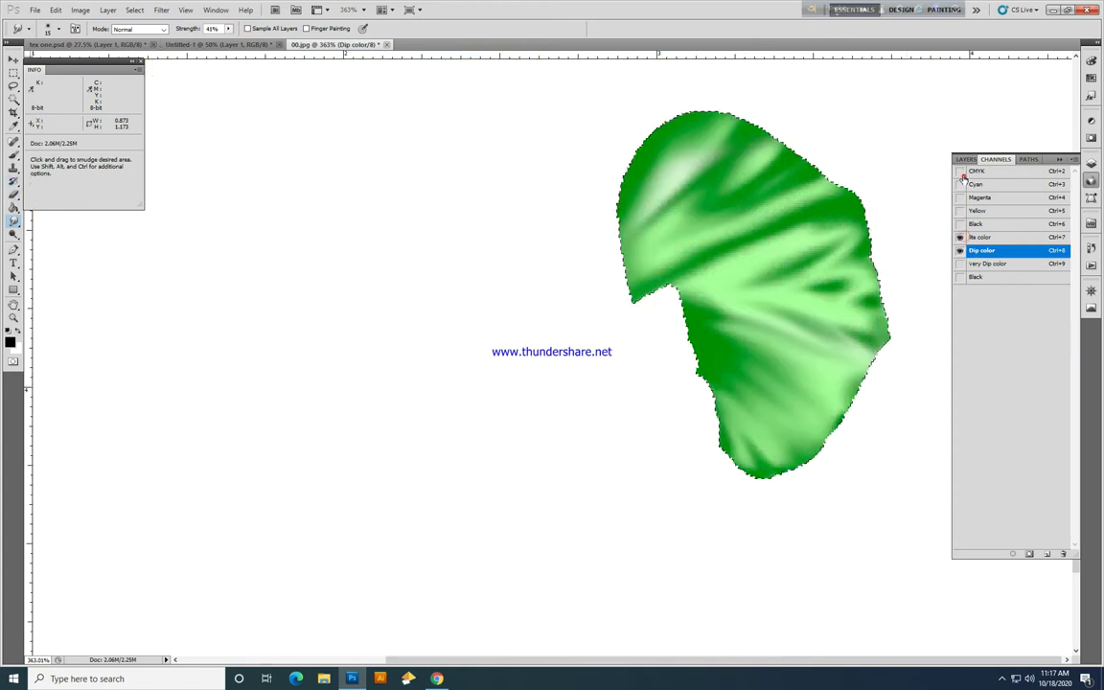
click(959, 172)
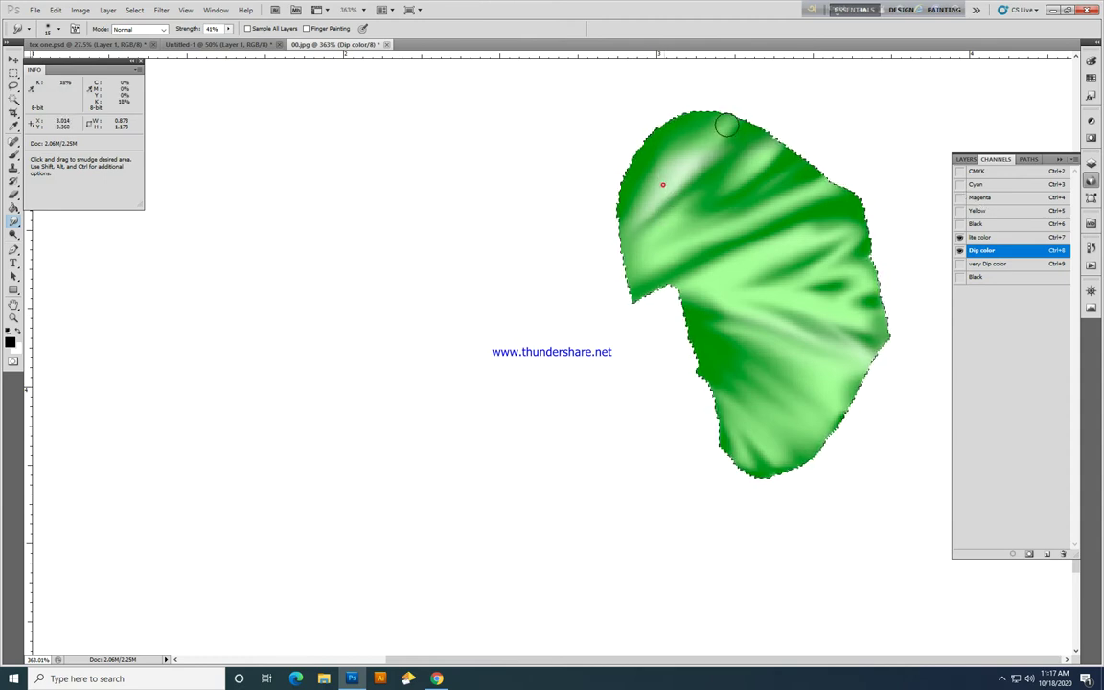
mouse_move(692, 115)
mouse_down()
mouse_move(720, 122)
mouse_move(693, 135)
mouse_up()
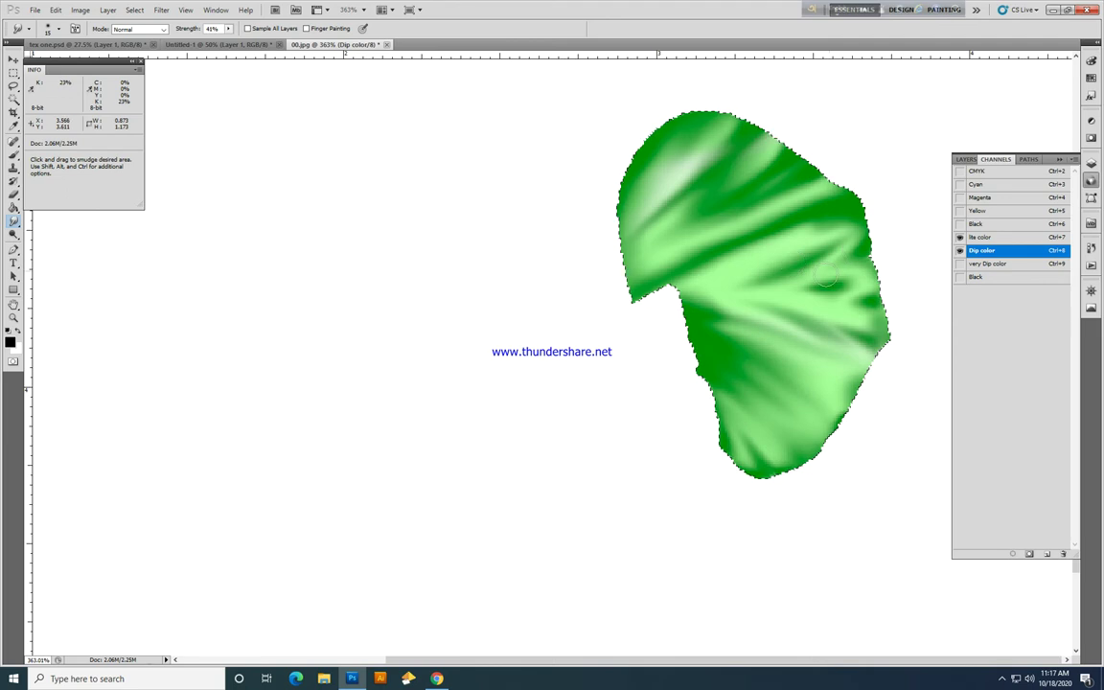
drag(784, 291, 829, 272)
drag(810, 410, 719, 349)
drag(772, 394, 681, 329)
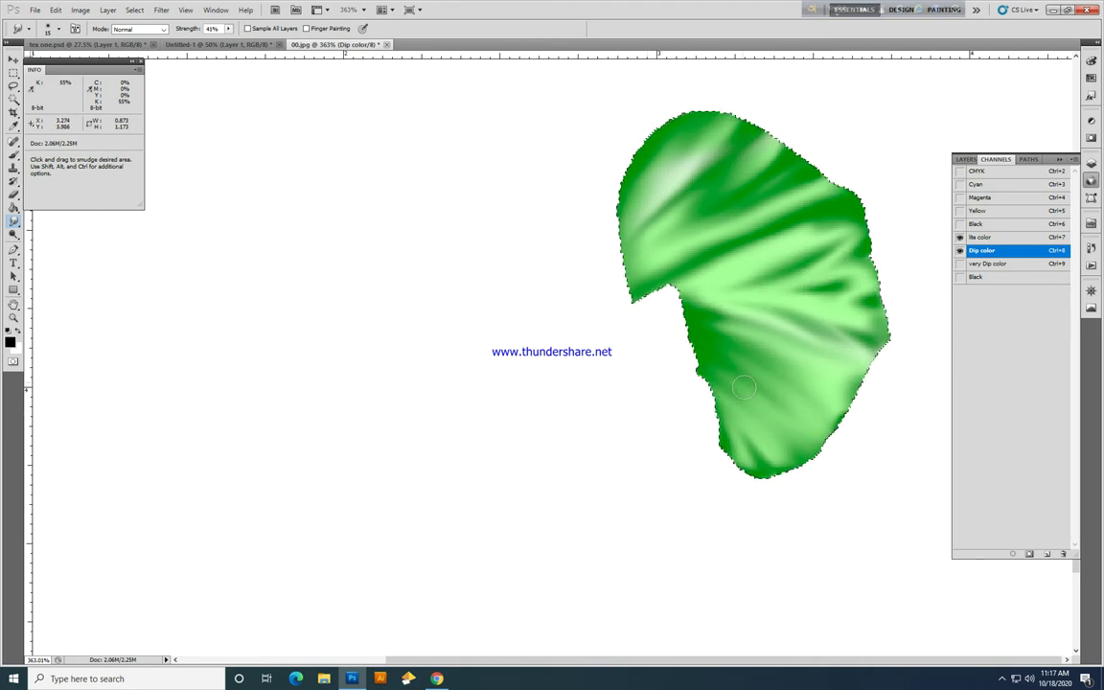
drag(744, 387, 844, 386)
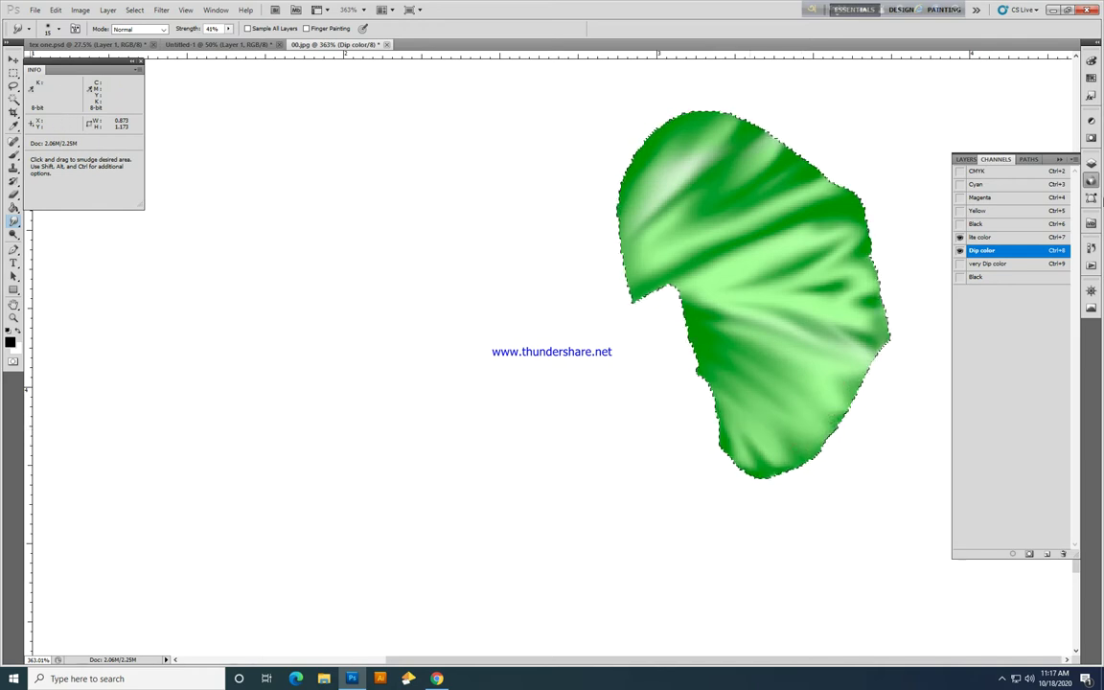
click(959, 170)
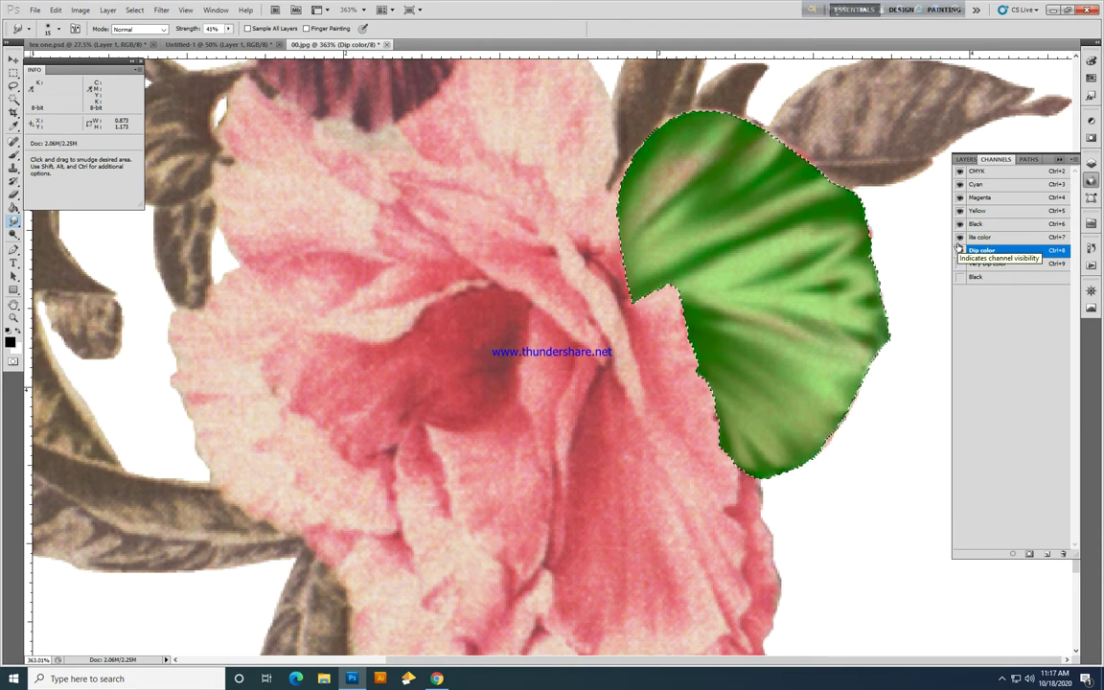
Step: Smudge the streaks at the petal's outer edge with the CMYK view hidden, and make lite color the active channel with CMYK shown again
click(960, 173)
mouse_move(884, 281)
mouse_down()
mouse_move(666, 286)
mouse_move(734, 296)
mouse_move(672, 293)
mouse_move(811, 356)
mouse_move(704, 327)
mouse_move(731, 345)
mouse_move(771, 326)
mouse_move(843, 322)
mouse_up()
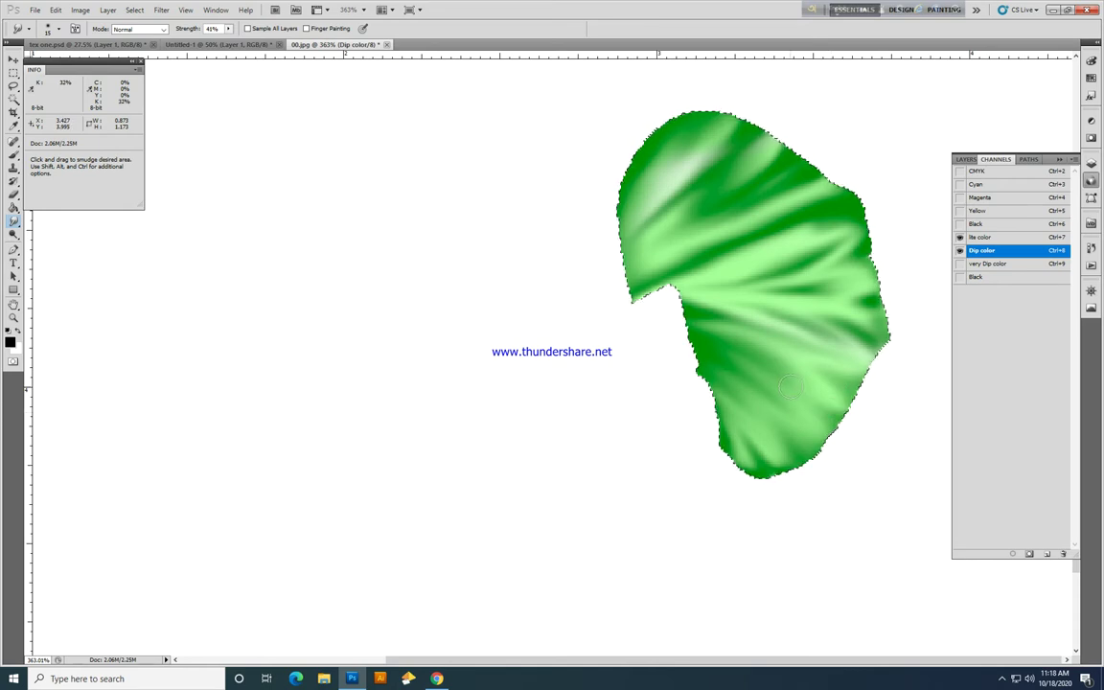
click(981, 237)
click(960, 170)
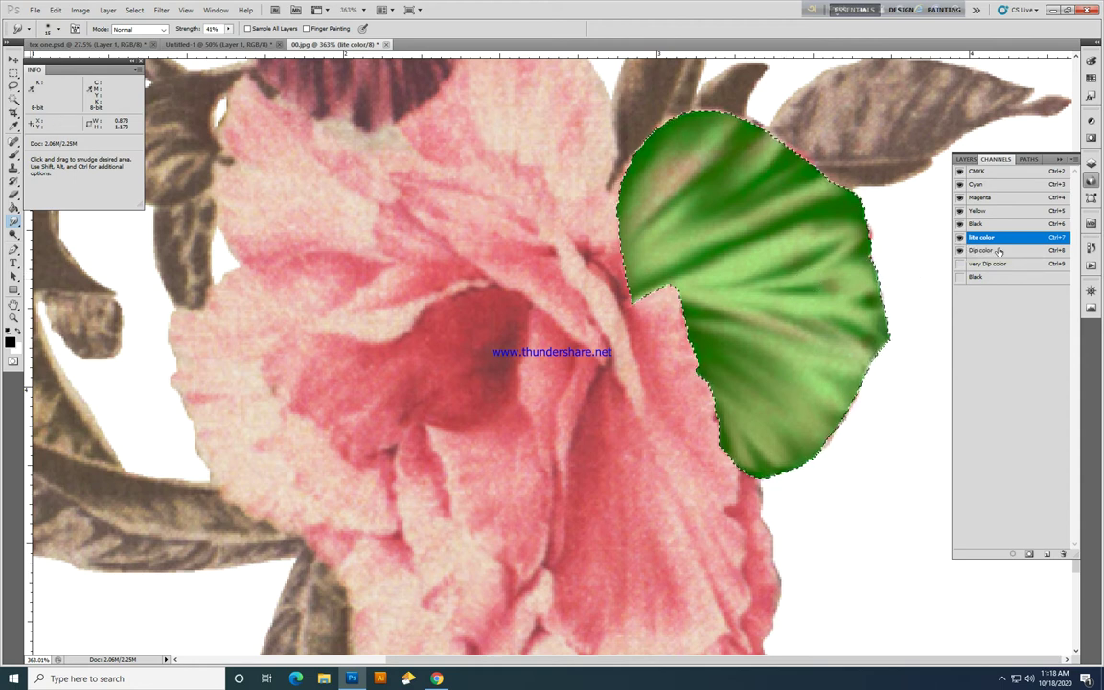
Step: Compare the green petal with the CMYK view off and on, and clear the selection
click(961, 174)
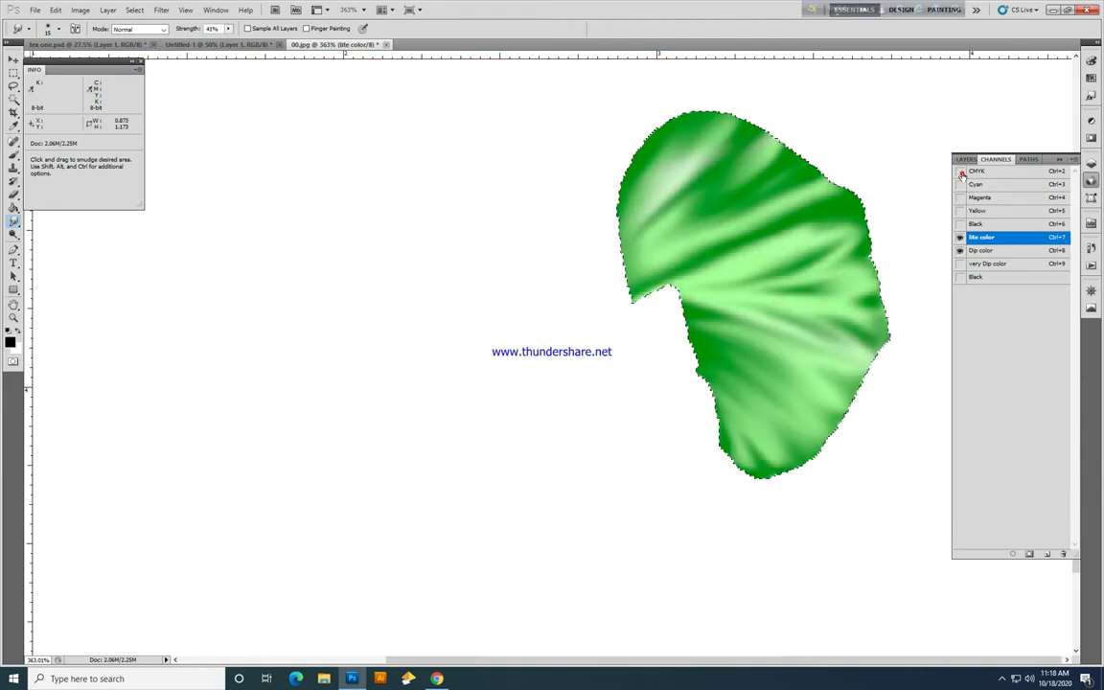
click(961, 173)
key(ctrl+d)
Step: Start a Pen path at the top of the pale folded strip beside the green petal and trace around its pointed lower tip
drag(741, 398, 739, 272)
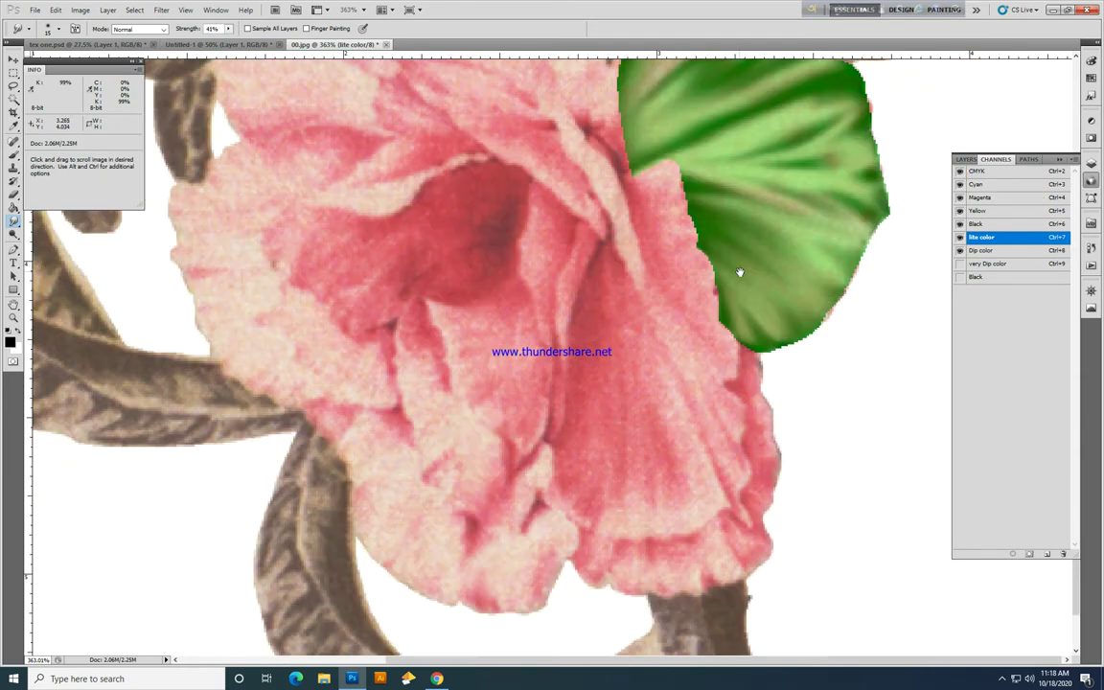
key(z)
alt+click(680, 352)
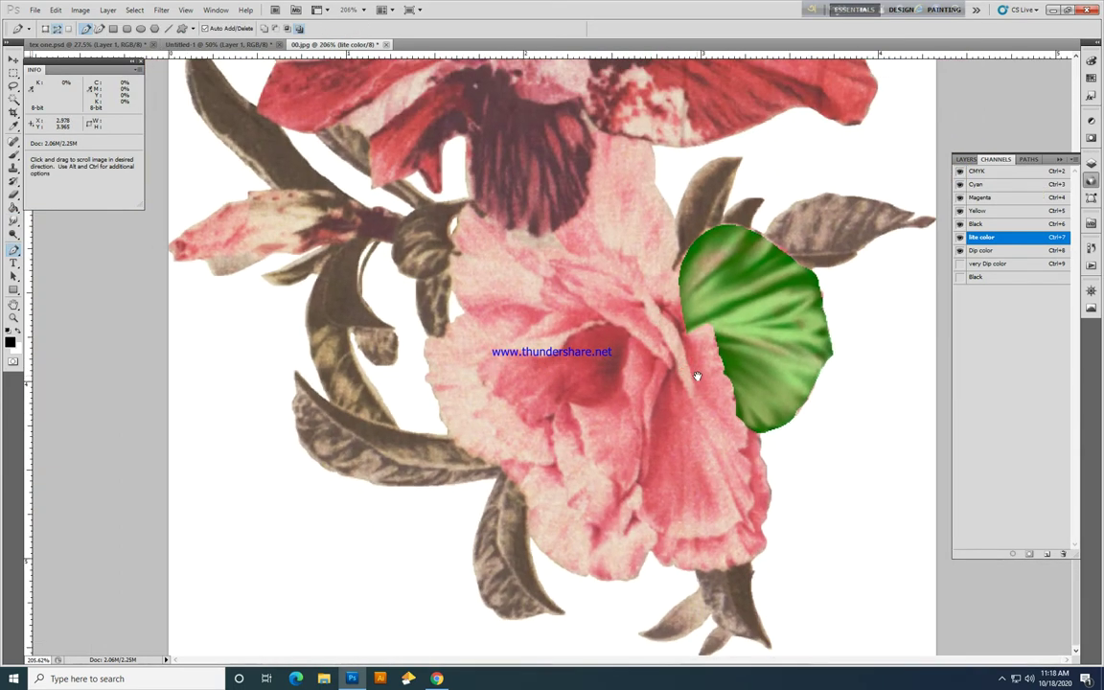
drag(640, 329, 679, 329)
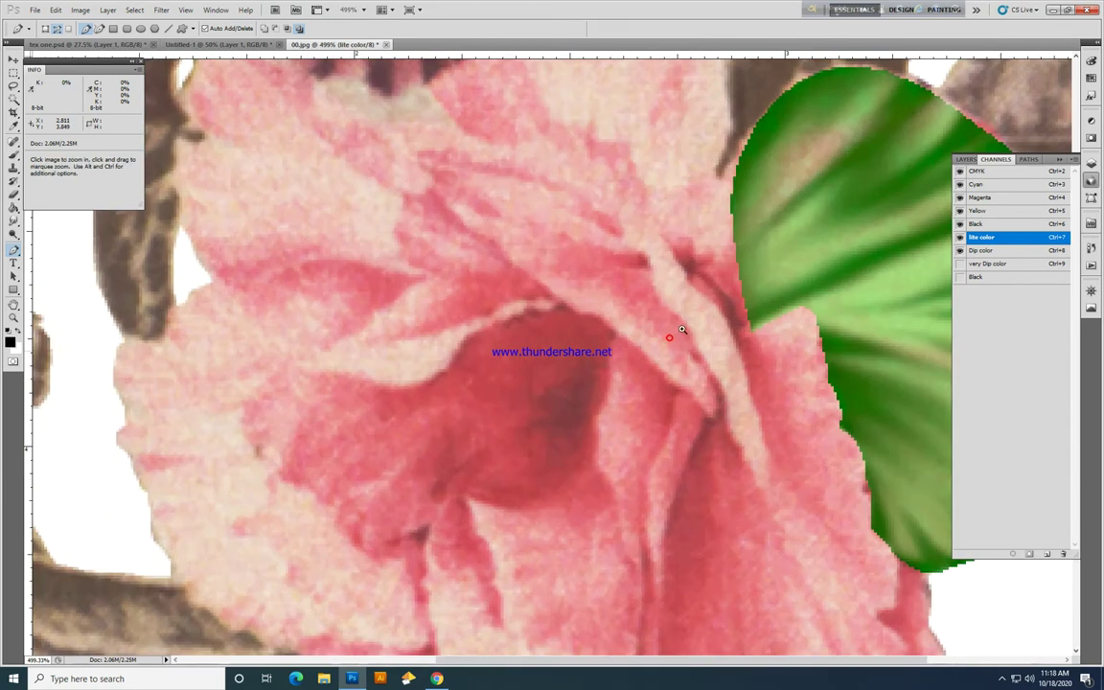
click(660, 238)
drag(693, 285, 703, 295)
drag(742, 362, 756, 418)
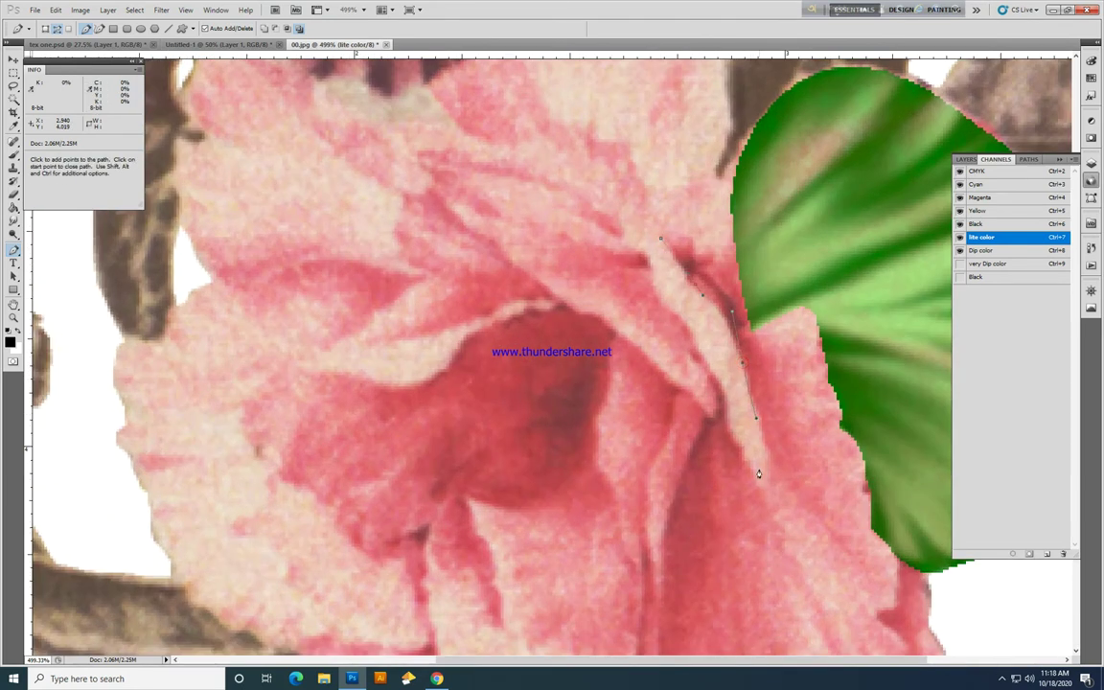
drag(759, 465, 734, 362)
click(742, 388)
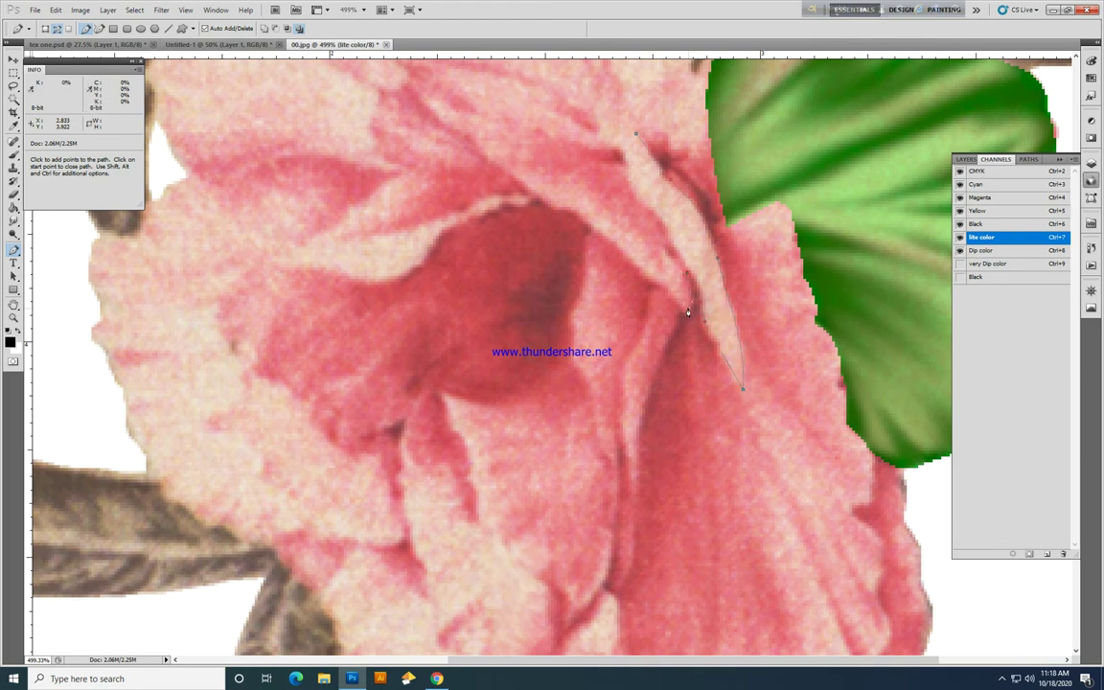
Step: Continue the path from the fold down the inner edge of the large lower petal to the notch near its base
click(687, 308)
scroll(668, 345, down, 4)
scroll(673, 352, up, 1)
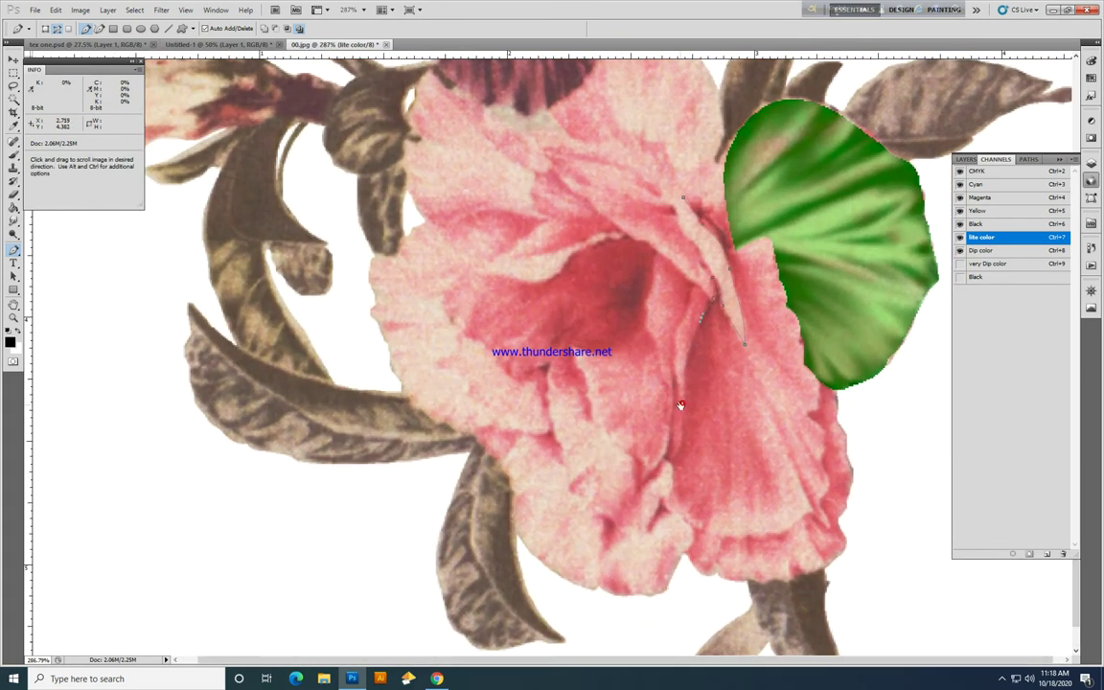
drag(684, 391, 682, 436)
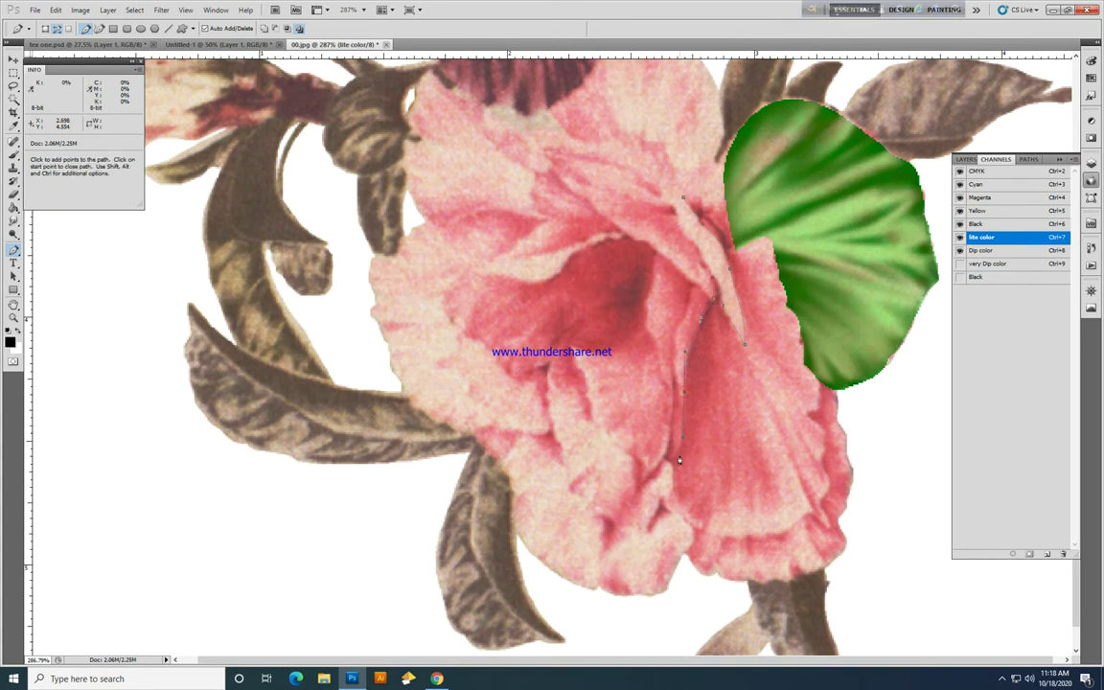
click(673, 462)
Step: Trace the path along the lower petal's curved bottom edge to its outer corner
drag(741, 539, 808, 518)
click(759, 539)
click(774, 536)
click(787, 533)
click(824, 518)
Step: Trace the path up the lower petal's jagged outer edge and along its border with the green petal
drag(824, 448, 818, 385)
click(820, 427)
click(809, 417)
click(816, 410)
key(ctrl+space)
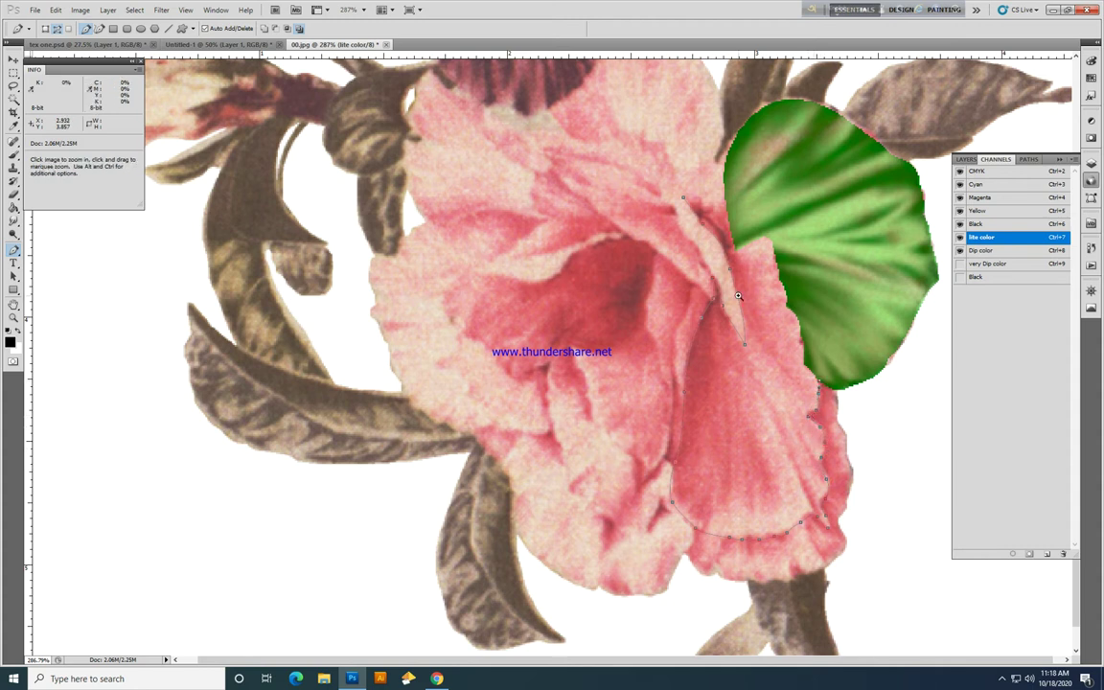
key(ctrl+space)
ctrl+click(714, 212)
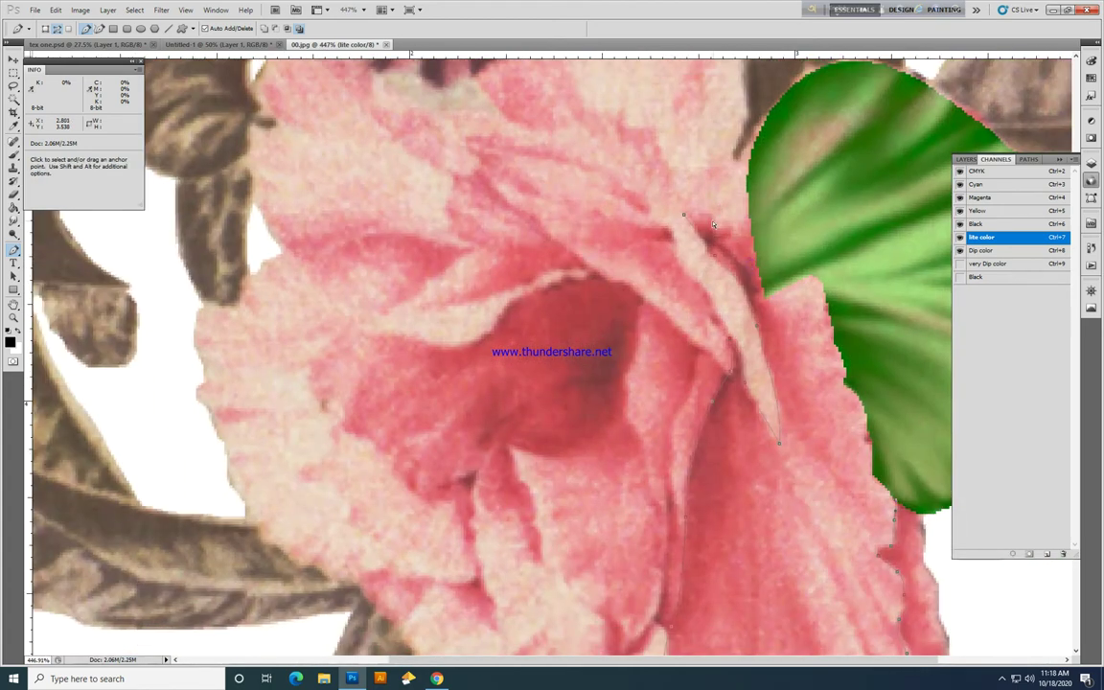
key(space)
drag(810, 346, 761, 254)
key(ctrl+space)
ctrl+click(842, 405)
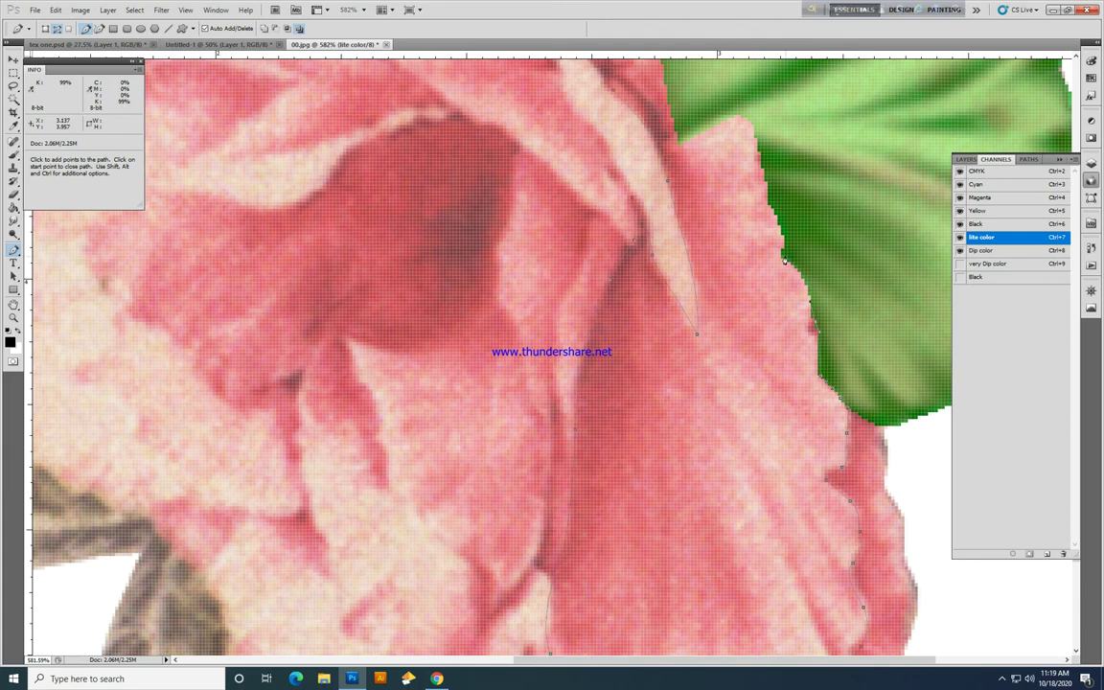
mouse_move(781, 256)
mouse_down()
mouse_move(761, 245)
mouse_move(798, 224)
mouse_move(784, 239)
mouse_up()
click(785, 240)
Step: Carry the path around the lower petal's upper corner and the dark sliver above it, and close it at the strip's top
drag(756, 264, 744, 358)
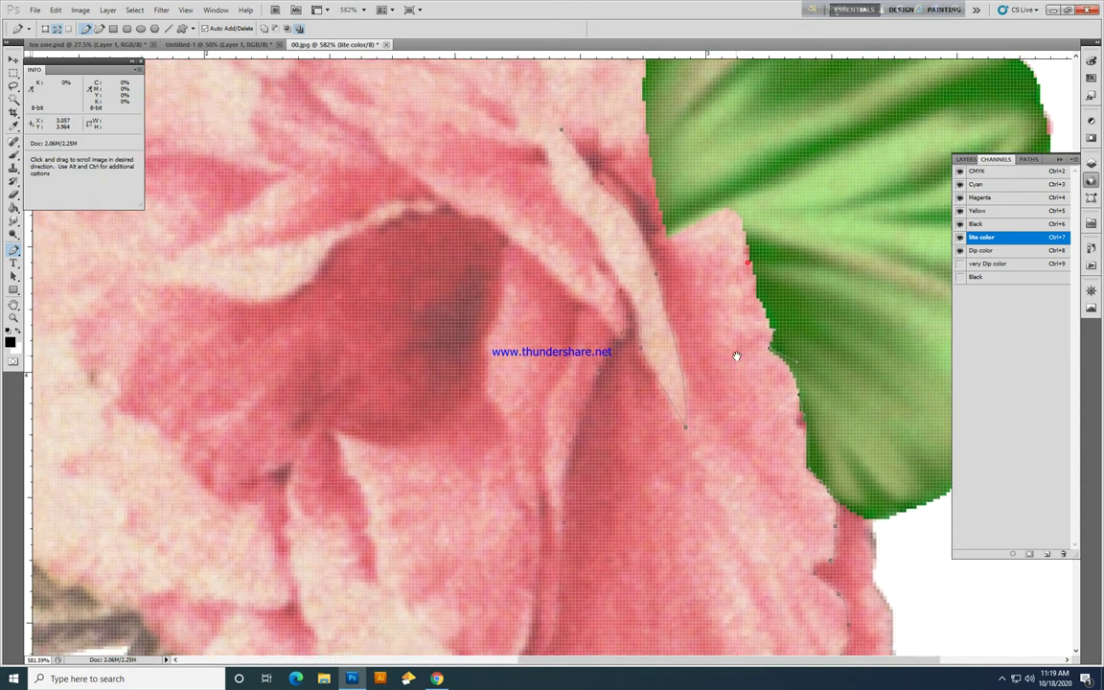
click(756, 300)
drag(756, 296, 755, 274)
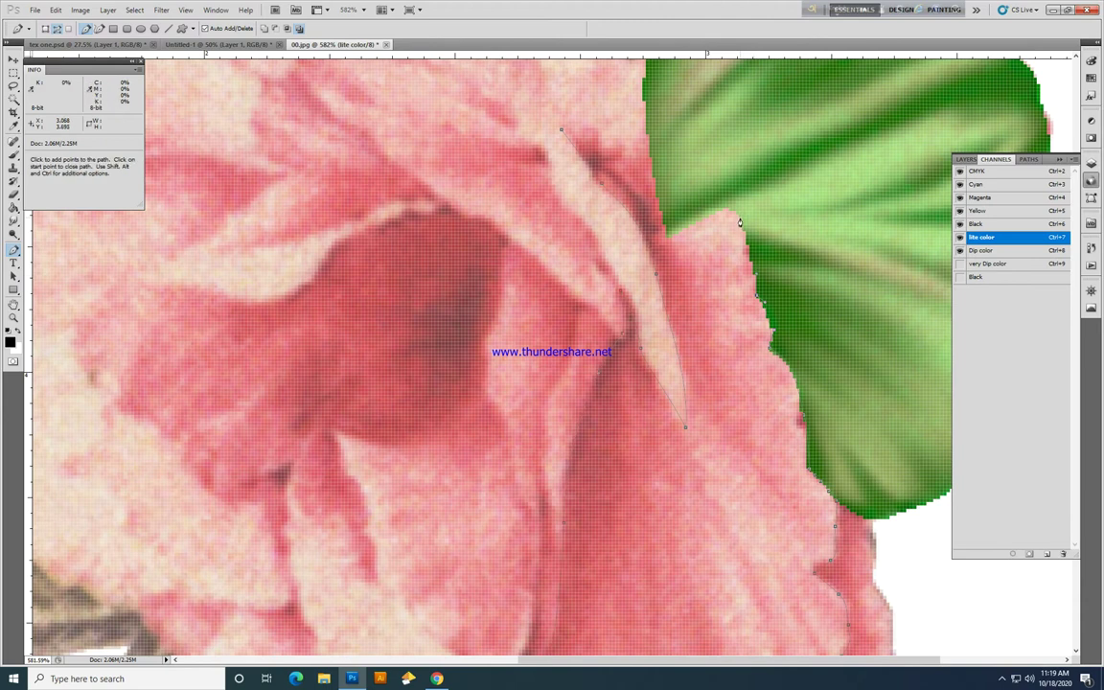
drag(746, 222, 740, 218)
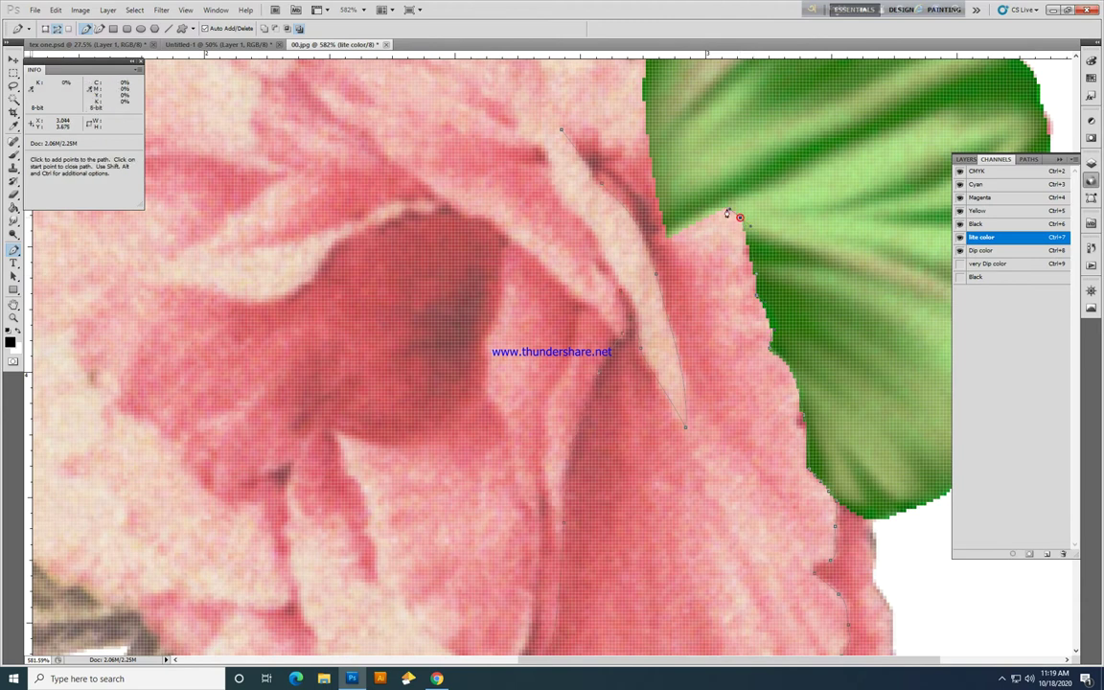
click(663, 234)
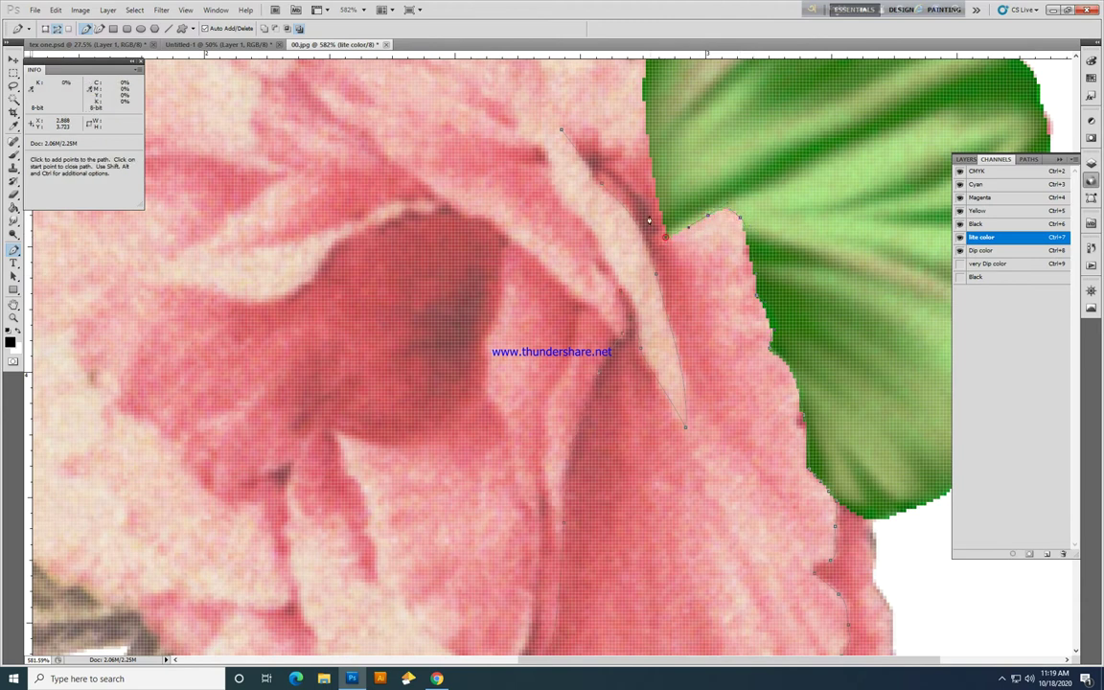
click(640, 123)
click(606, 141)
click(587, 124)
Step: Convert the closed lower-petal path into a selection
scroll(723, 337, down, 4)
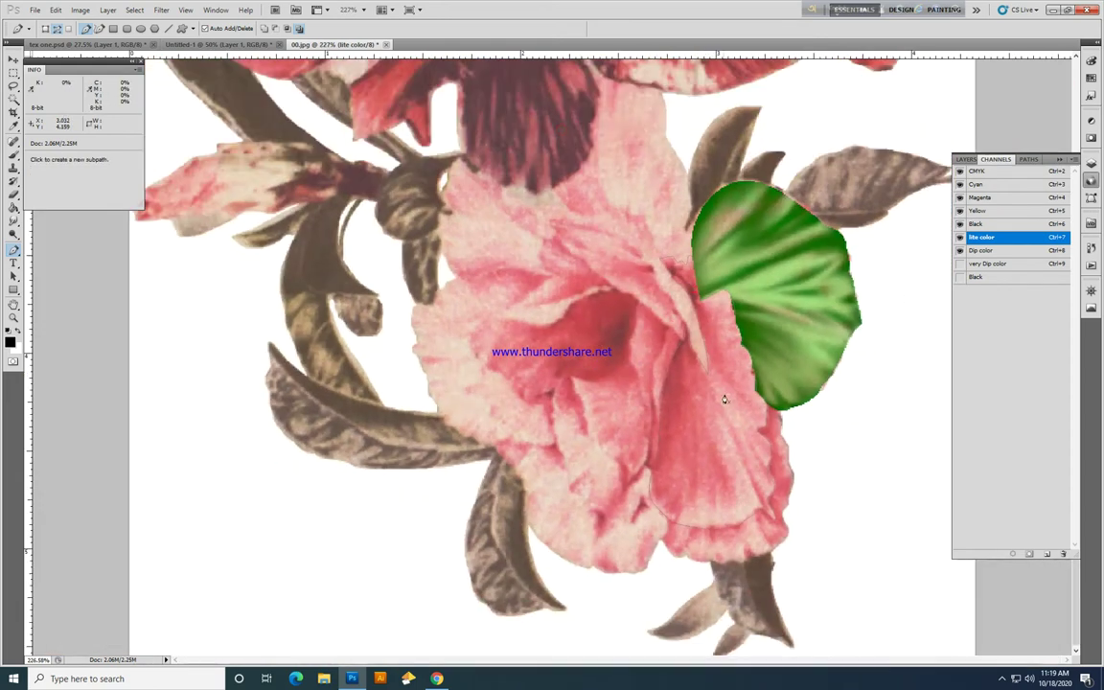
right_click(728, 398)
click(781, 450)
key(Return)
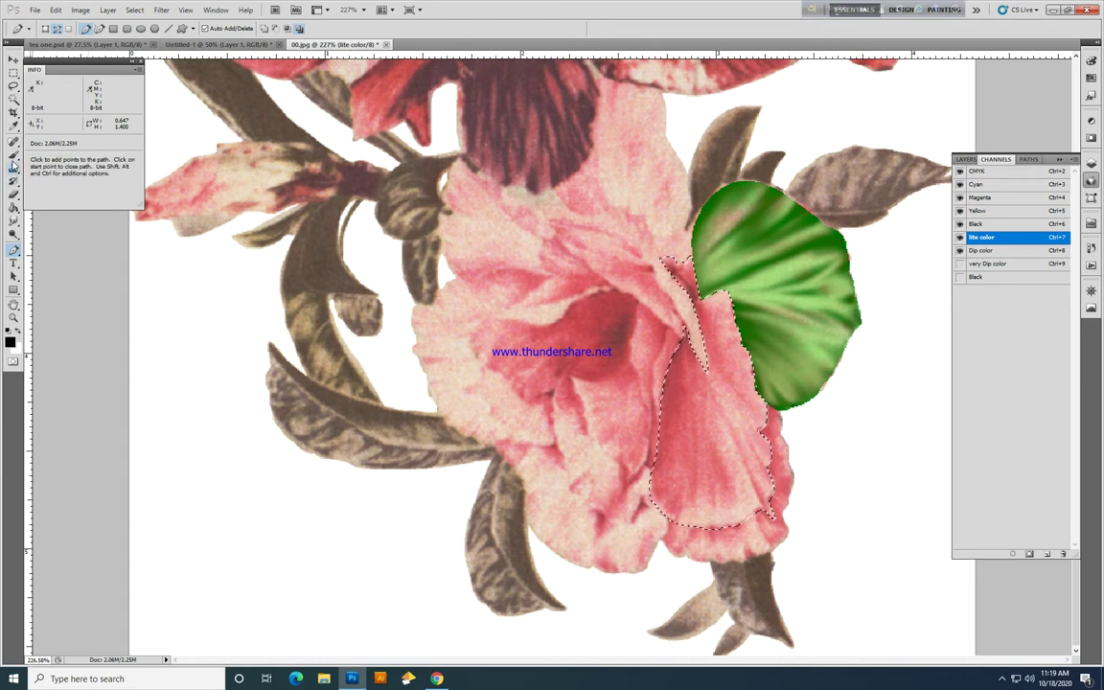
Step: Brush the lite color channel along the selected petal's inner side and narrow upper tip, raising the brush opacity to 81%
click(13, 154)
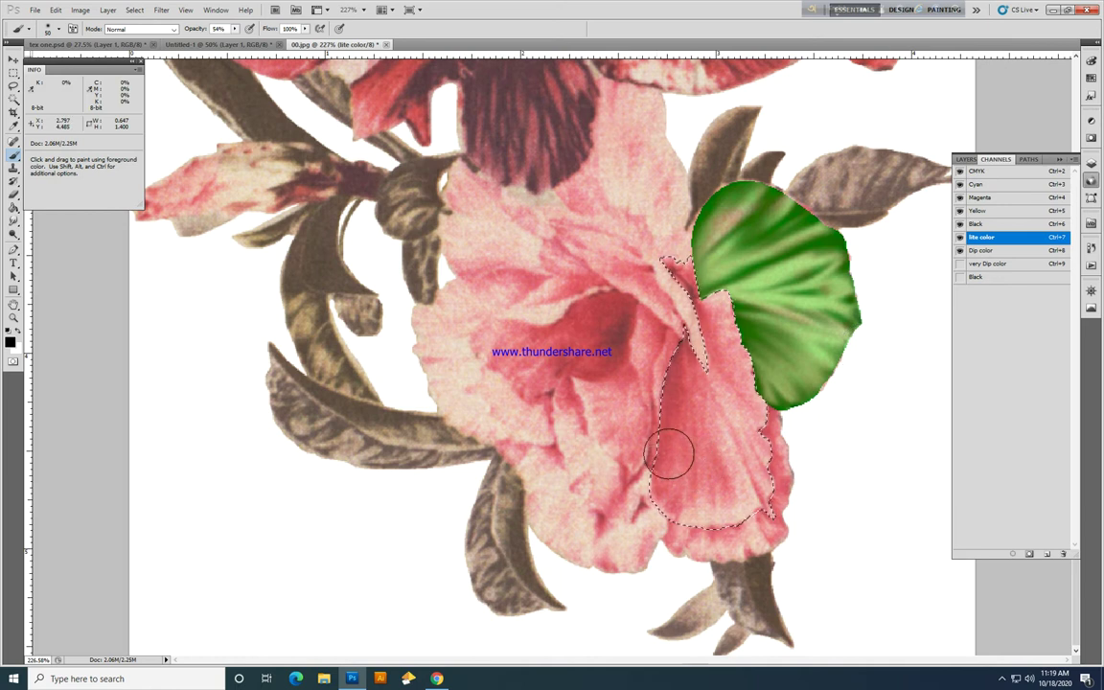
mouse_move(657, 466)
mouse_down()
mouse_move(670, 367)
mouse_move(702, 444)
mouse_move(709, 431)
mouse_move(692, 452)
mouse_move(679, 333)
mouse_move(679, 386)
mouse_move(649, 443)
mouse_move(665, 415)
mouse_up()
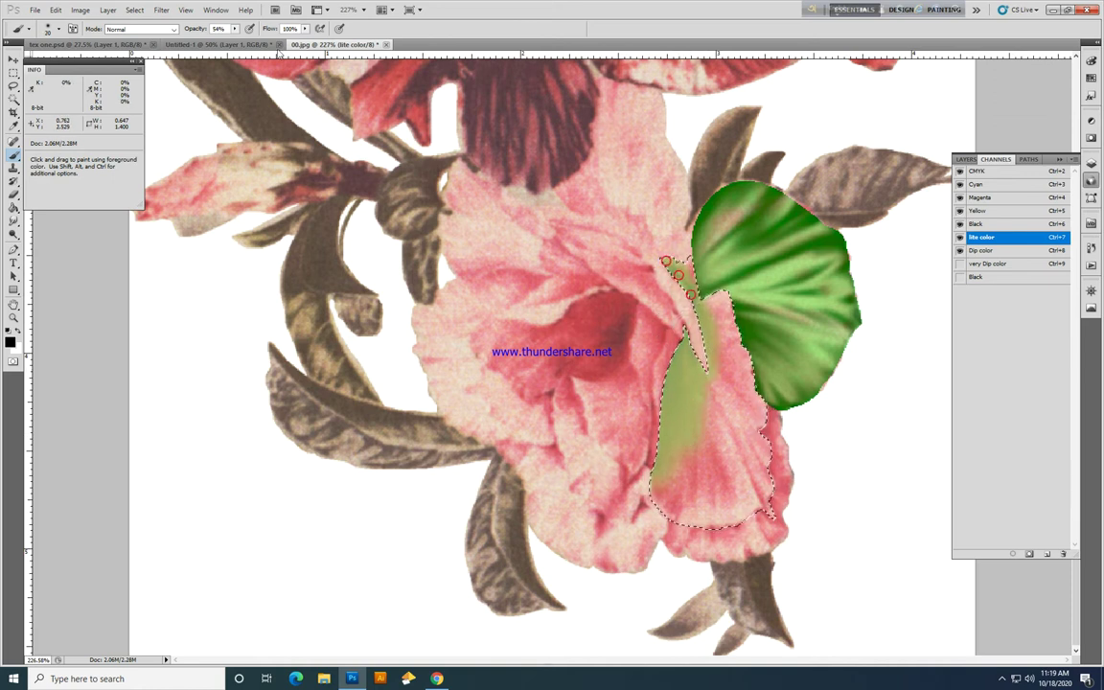
drag(234, 29, 246, 39)
key(])
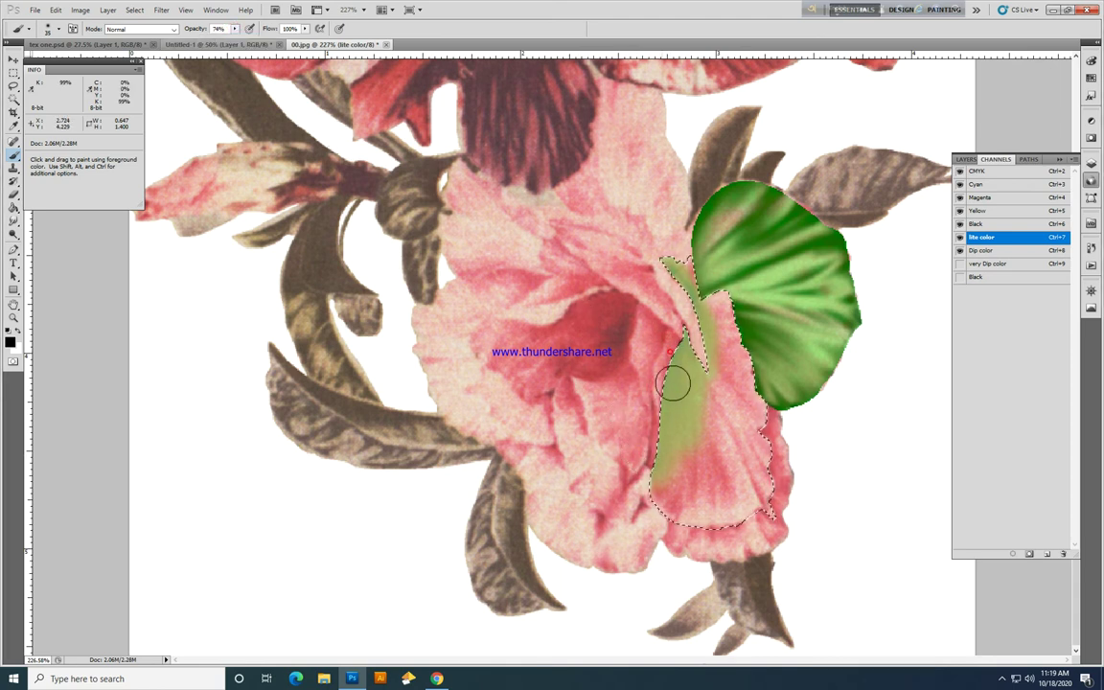
drag(234, 31, 240, 39)
drag(636, 455, 668, 332)
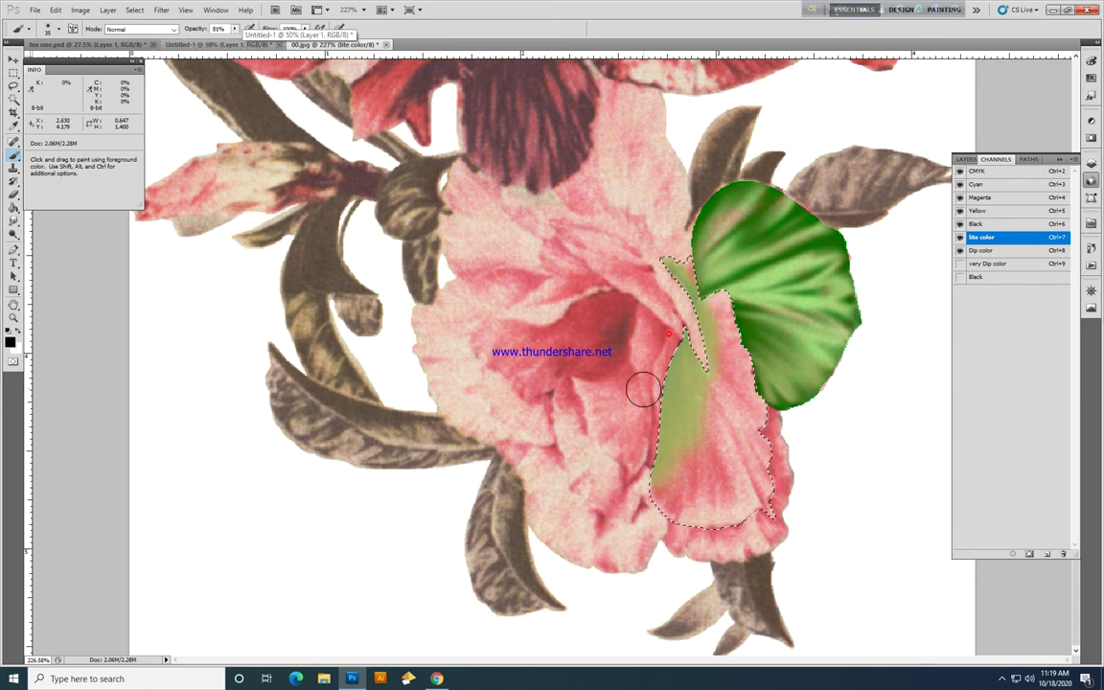
Step: Smudge the lower end of the painted area down into the petal at 41% strength, checking it with the CMYK view hidden
click(12, 221)
drag(657, 500, 713, 506)
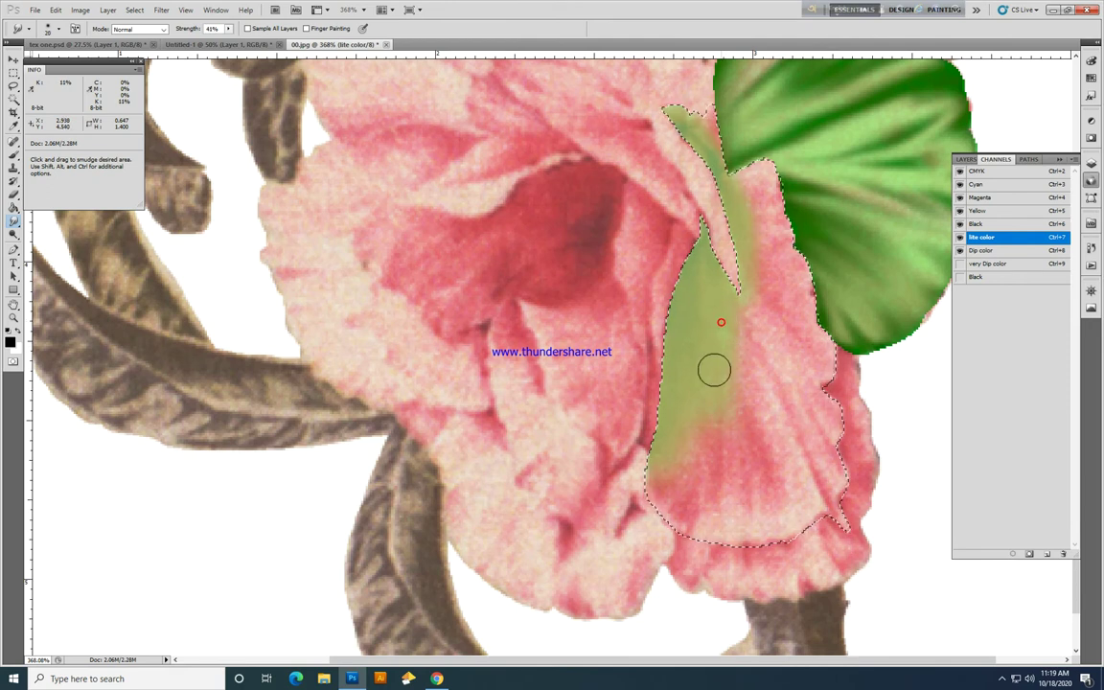
click(959, 171)
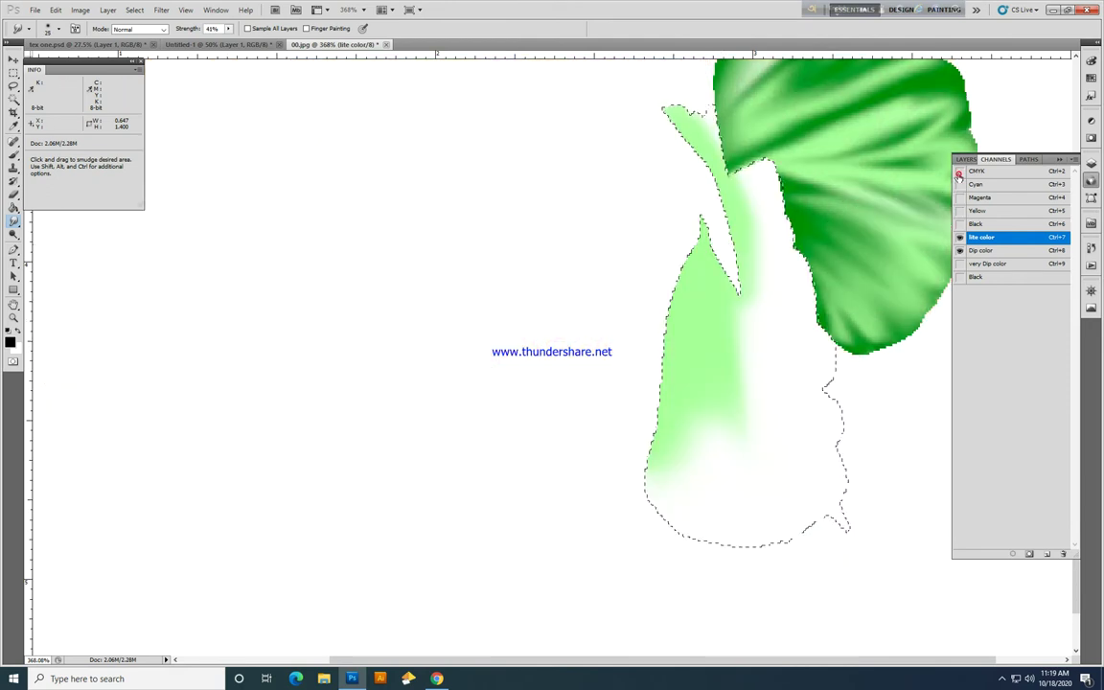
click(959, 172)
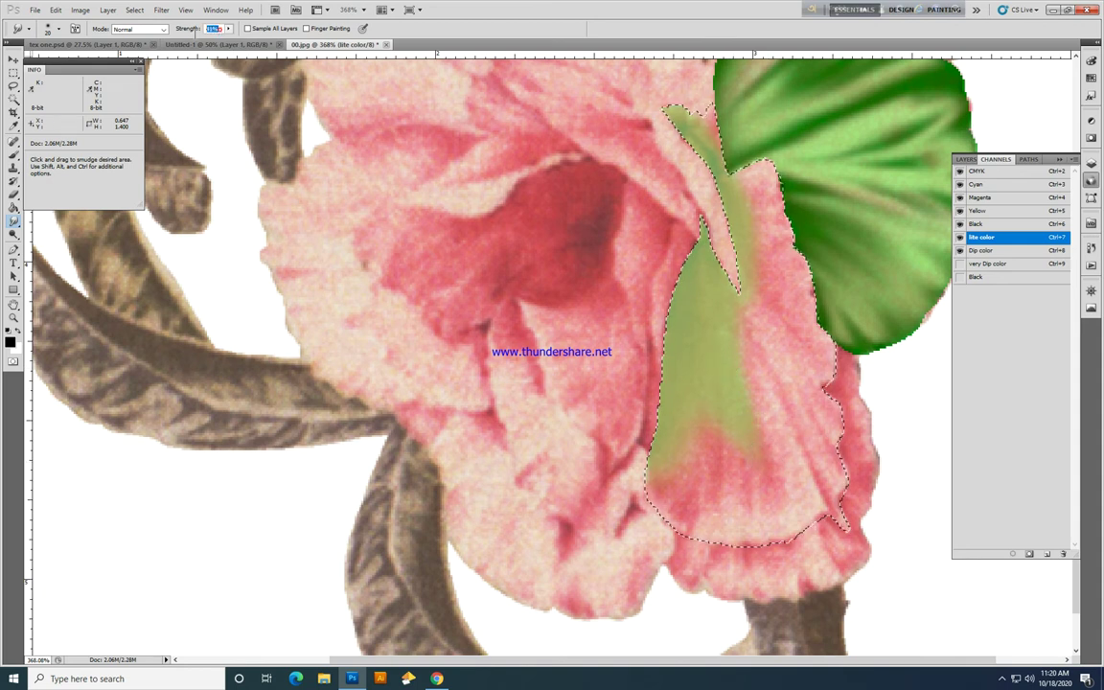
Step: Set the Smudge strength to 50% and pull the lite color into long streaks toward the petal's bottom edge
click(196, 27)
text(57)
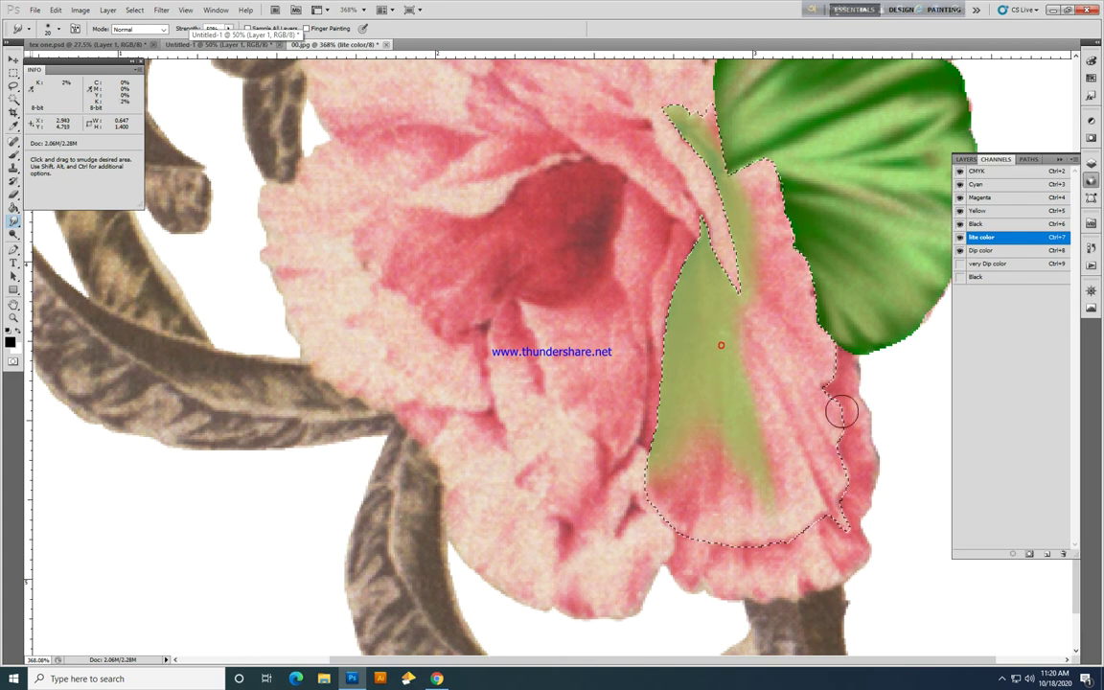
key(ctrl+7)
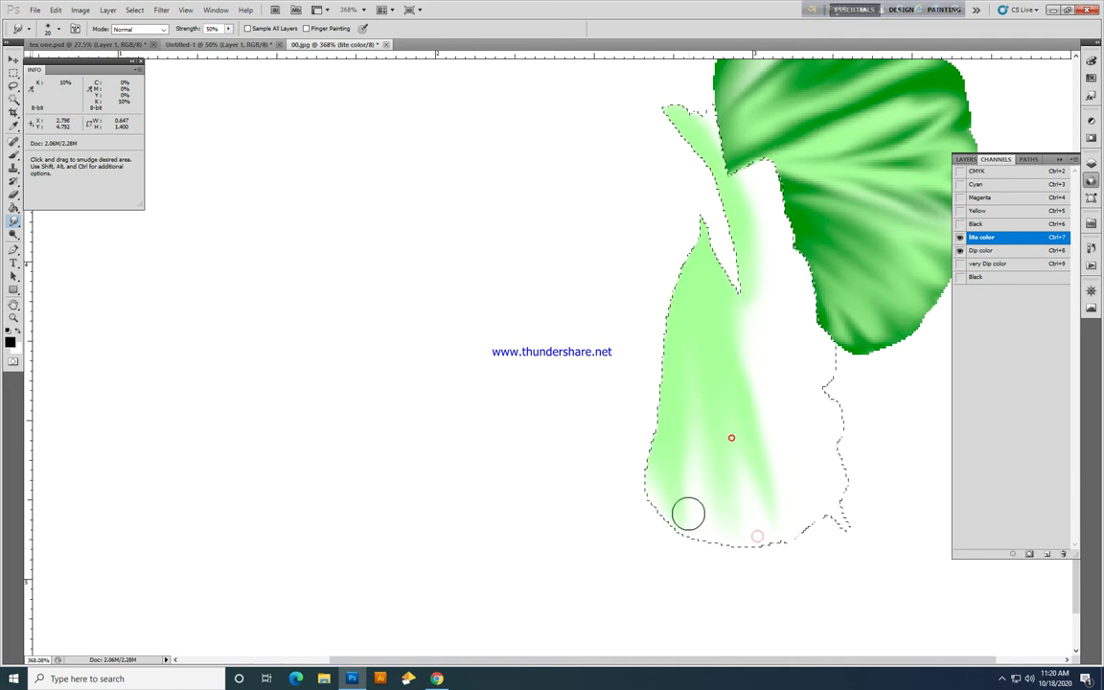
click(959, 171)
click(960, 172)
click(960, 171)
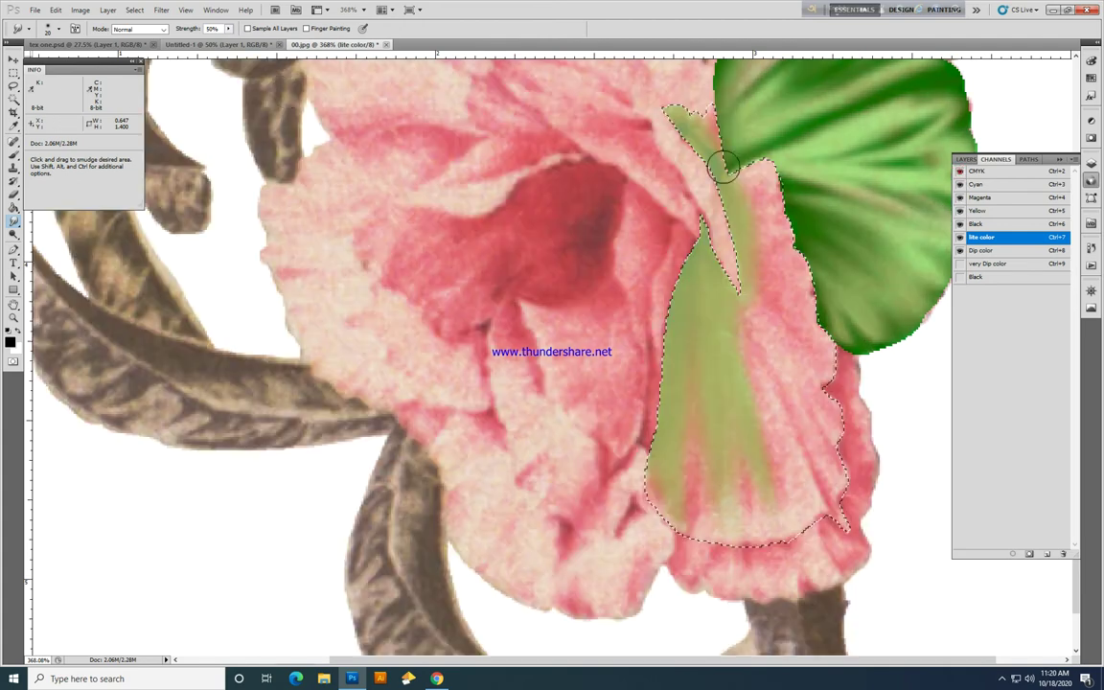
Step: Raise the Smudge strength to 100% and show only the lite and Dip color channels
click(229, 30)
drag(234, 42, 241, 42)
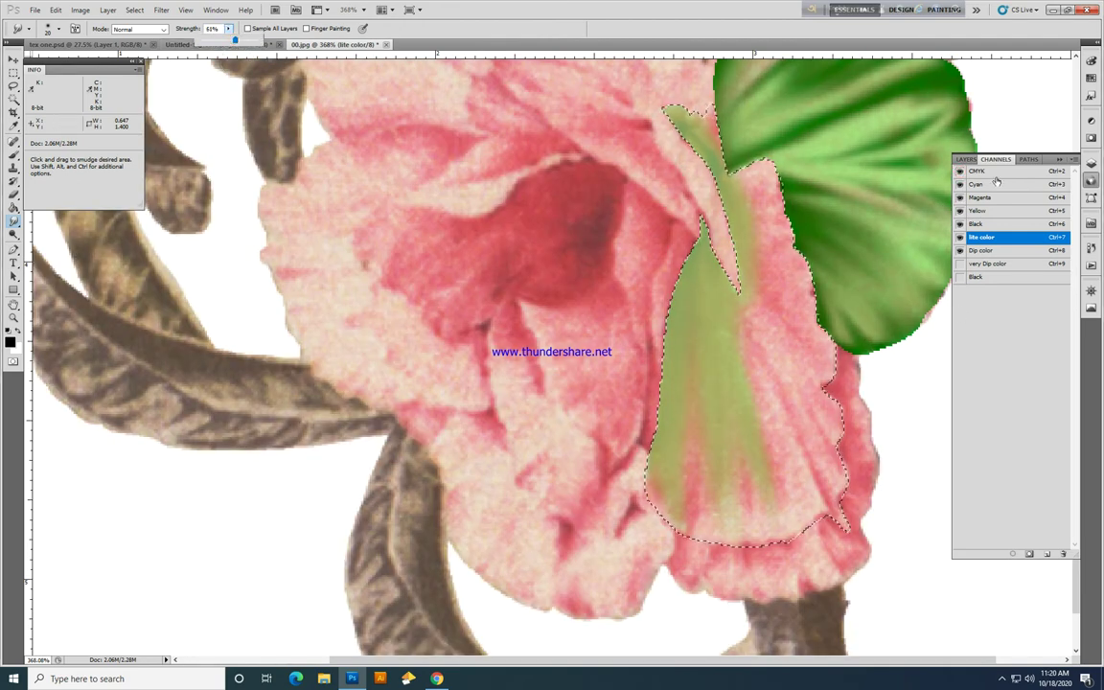
click(959, 170)
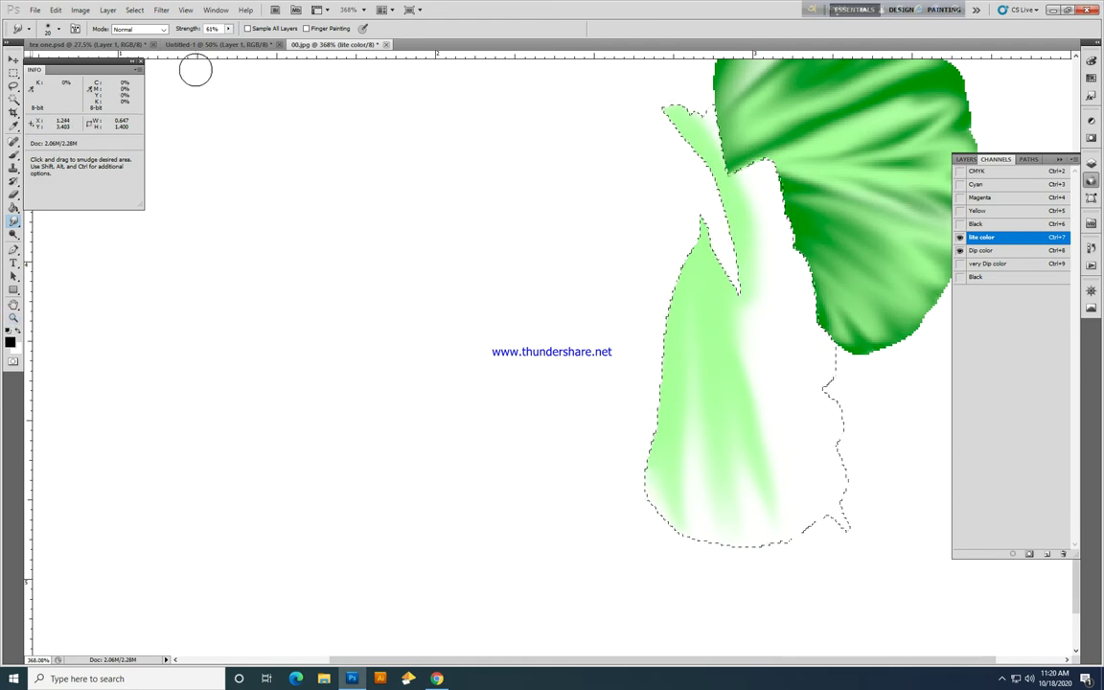
click(228, 28)
drag(241, 42, 251, 42)
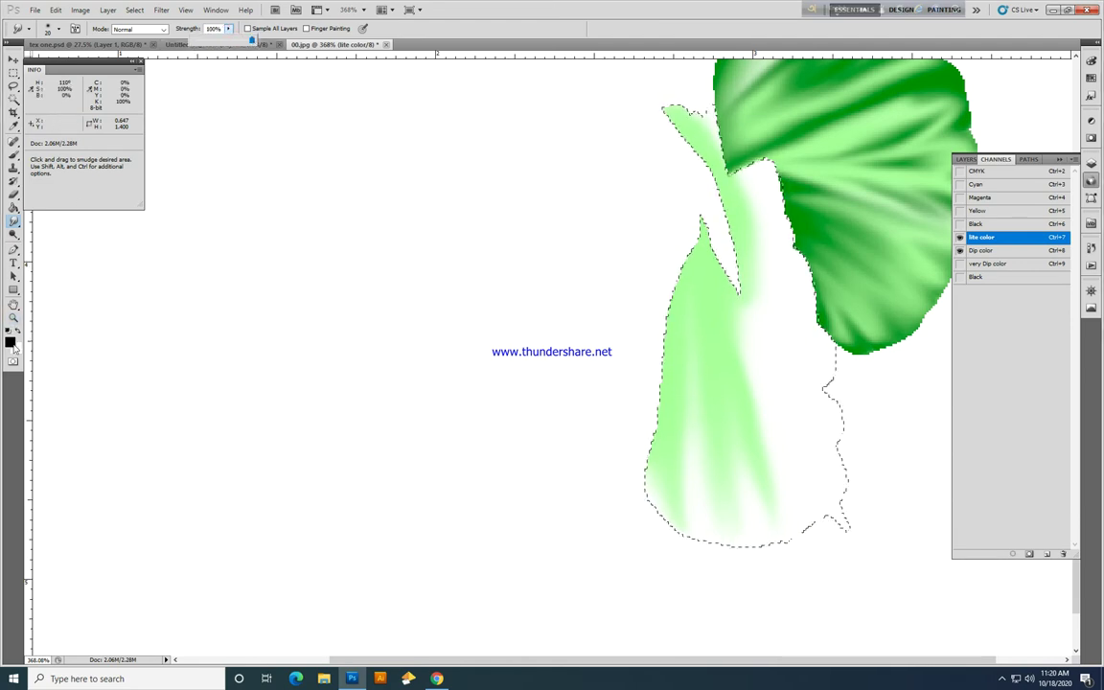
Step: Brush more lite color along the petal's inner edge and beside the strip's tip with size 35 at 81% opacity, and return to Smudge
click(13, 149)
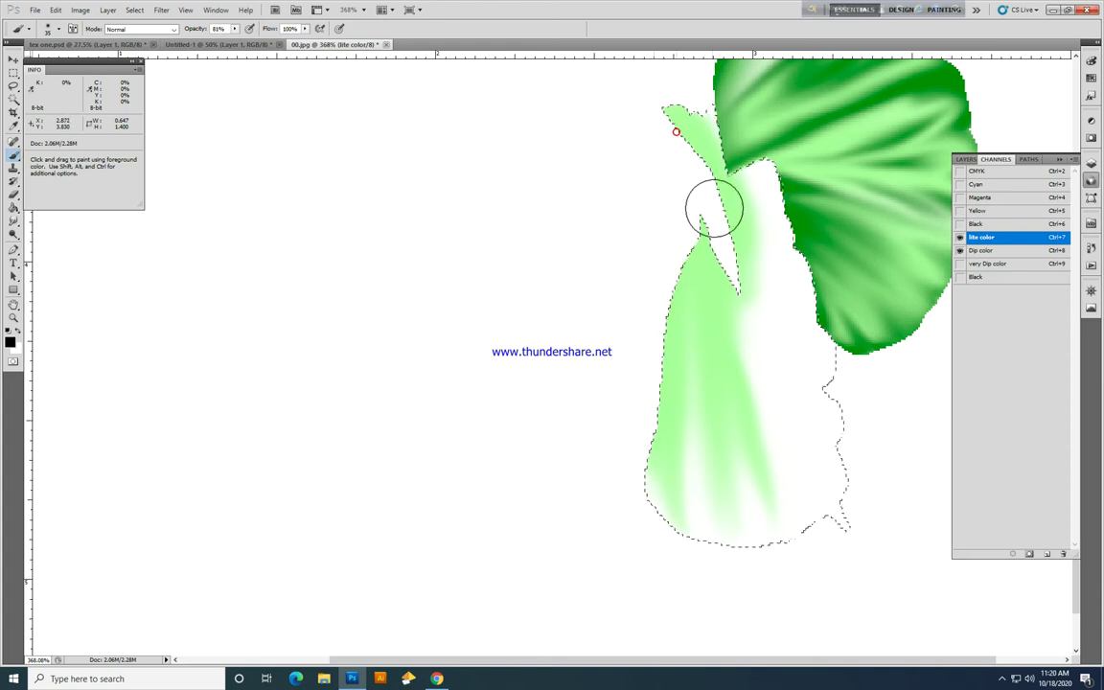
drag(696, 297, 682, 345)
drag(687, 249, 658, 397)
drag(670, 310, 630, 497)
drag(646, 450, 640, 500)
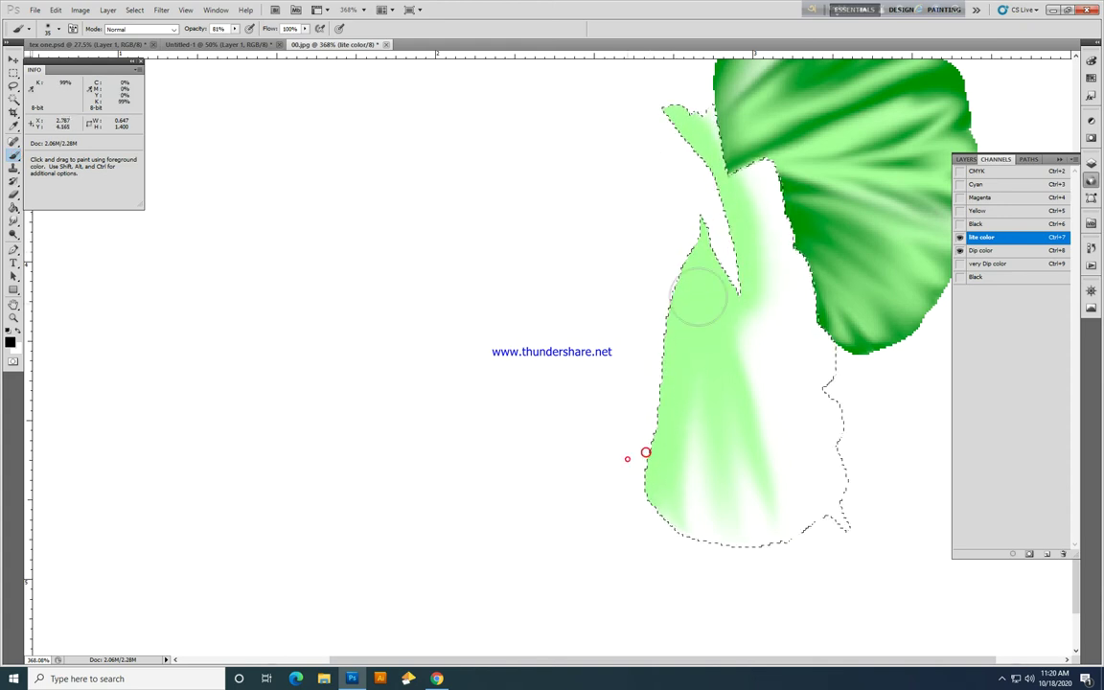
drag(718, 274, 740, 298)
click(13, 219)
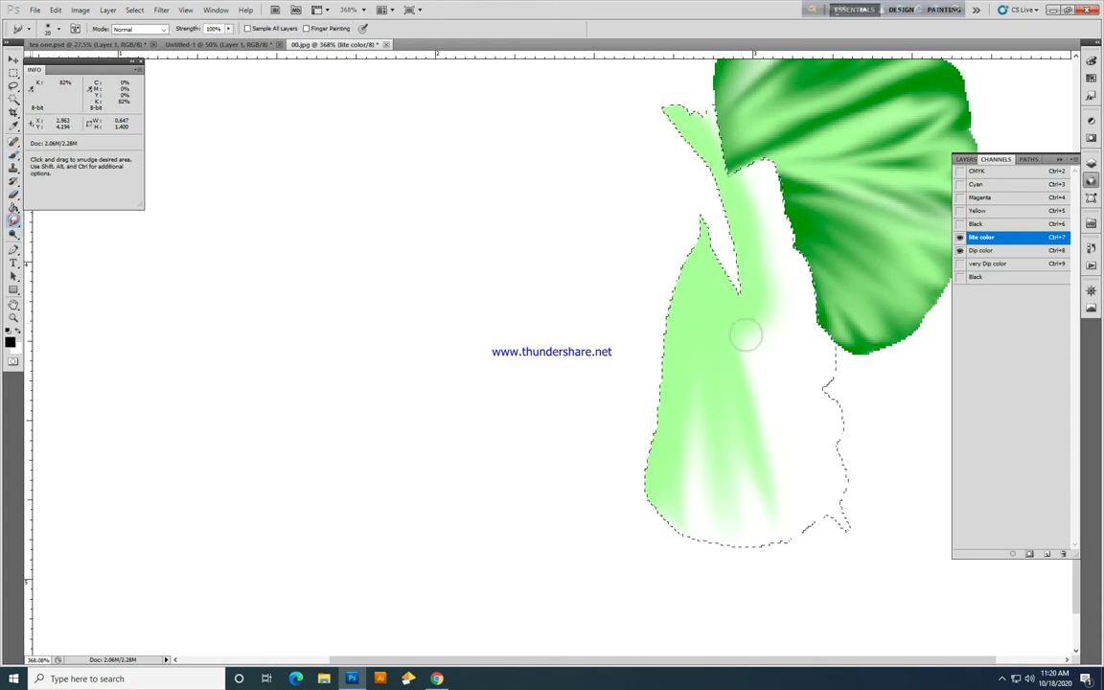
Step: Undo the last smudge, set the Smudge strength to 58%, and pull the lite color down from the strip's tip with the CMYK view shown
key(ctrl+z)
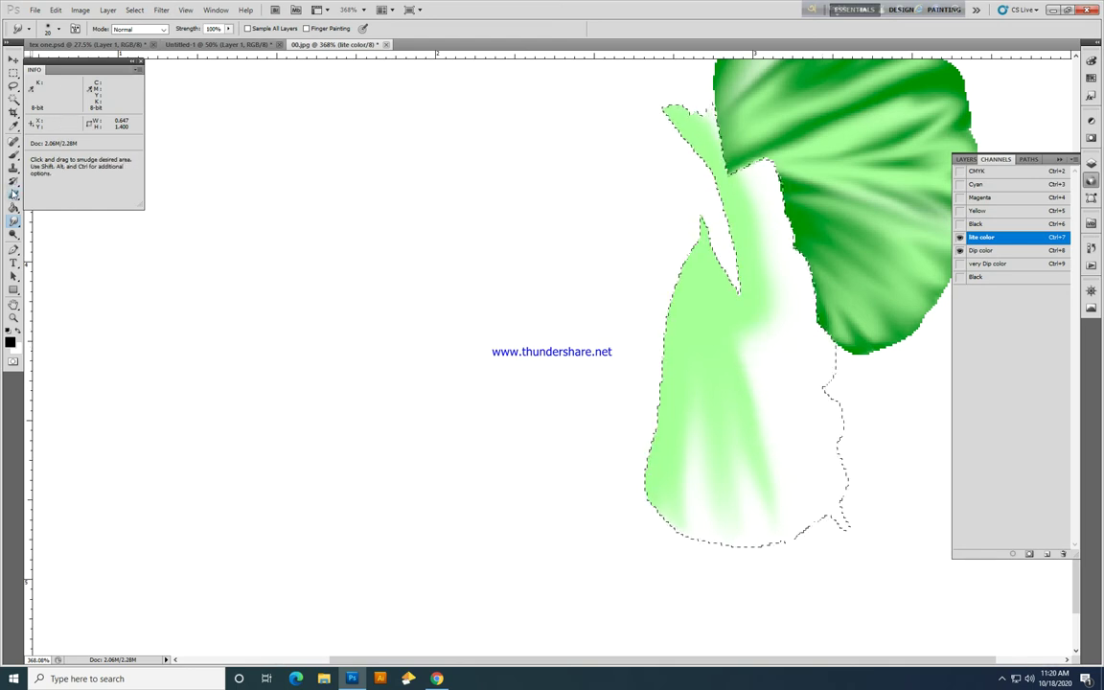
click(228, 29)
drag(229, 41, 205, 51)
drag(753, 314, 783, 432)
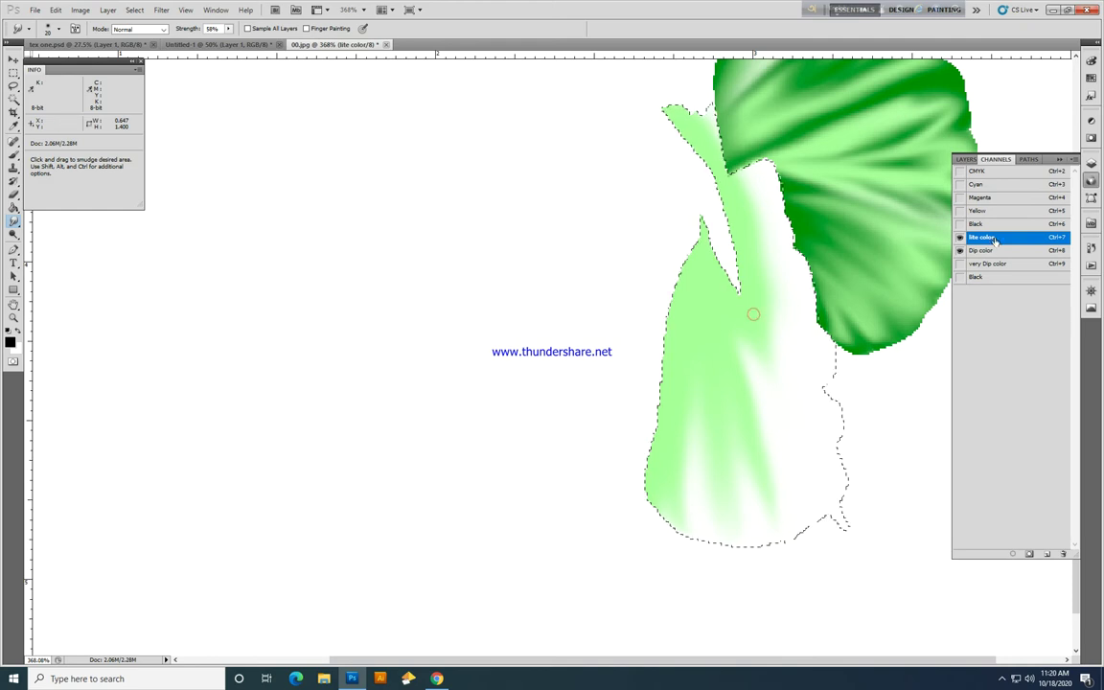
click(959, 170)
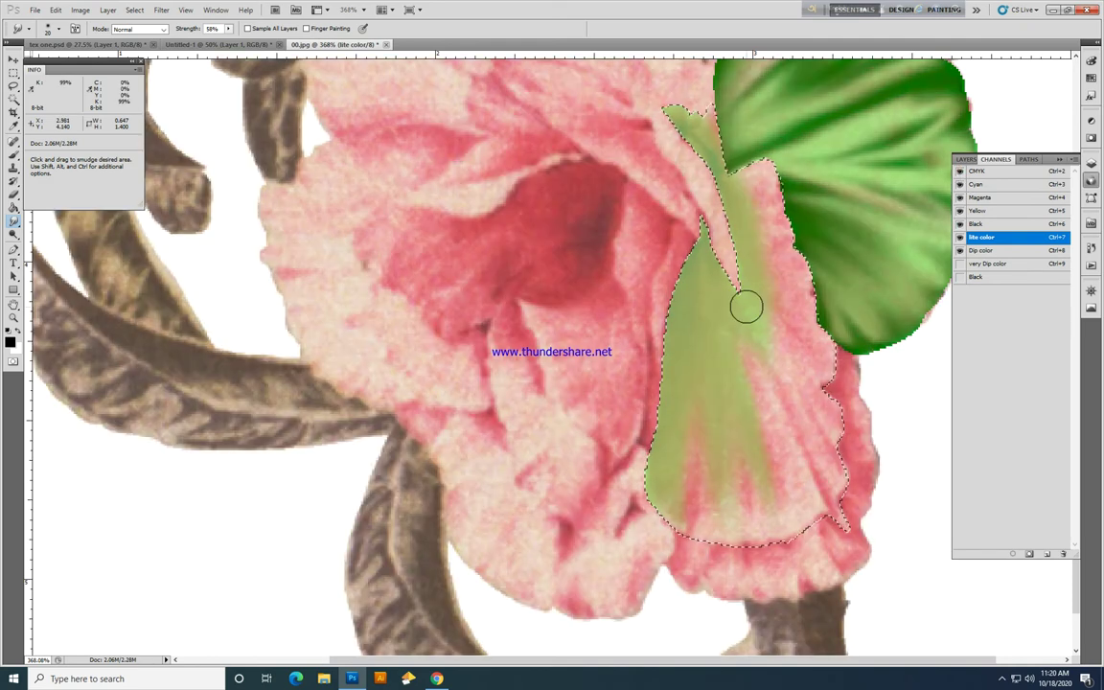
double_click(1032, 239)
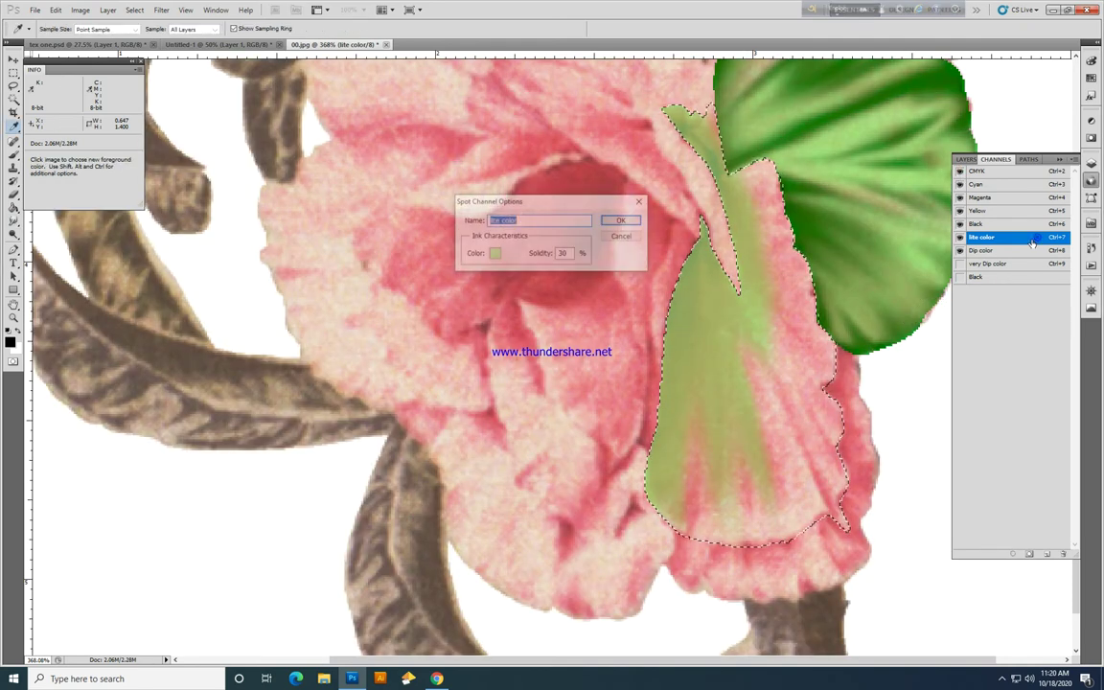
click(638, 224)
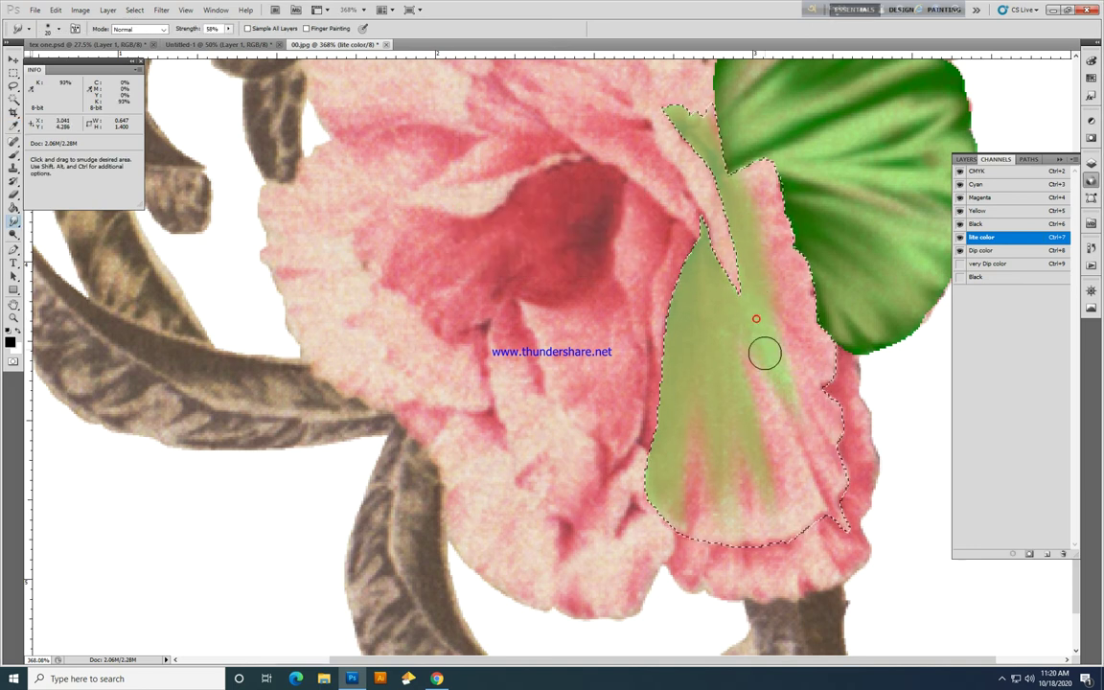
Step: Smudge the lite color across the petal to its bottom and outer edges, then continue with the CMYK view hidden
drag(722, 398, 749, 484)
drag(733, 448, 767, 594)
key(bracketleft)
mouse_move(692, 377)
mouse_down()
mouse_move(698, 525)
mouse_move(720, 588)
mouse_up()
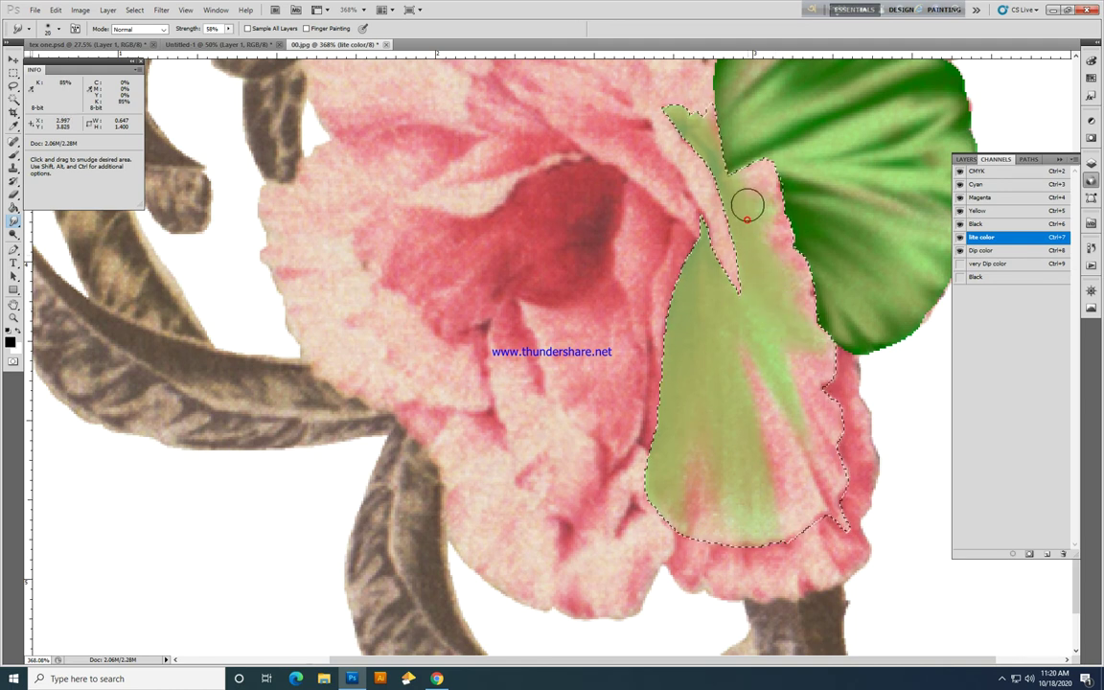
drag(754, 182, 795, 215)
drag(749, 239, 858, 269)
drag(792, 258, 829, 297)
drag(790, 291, 826, 329)
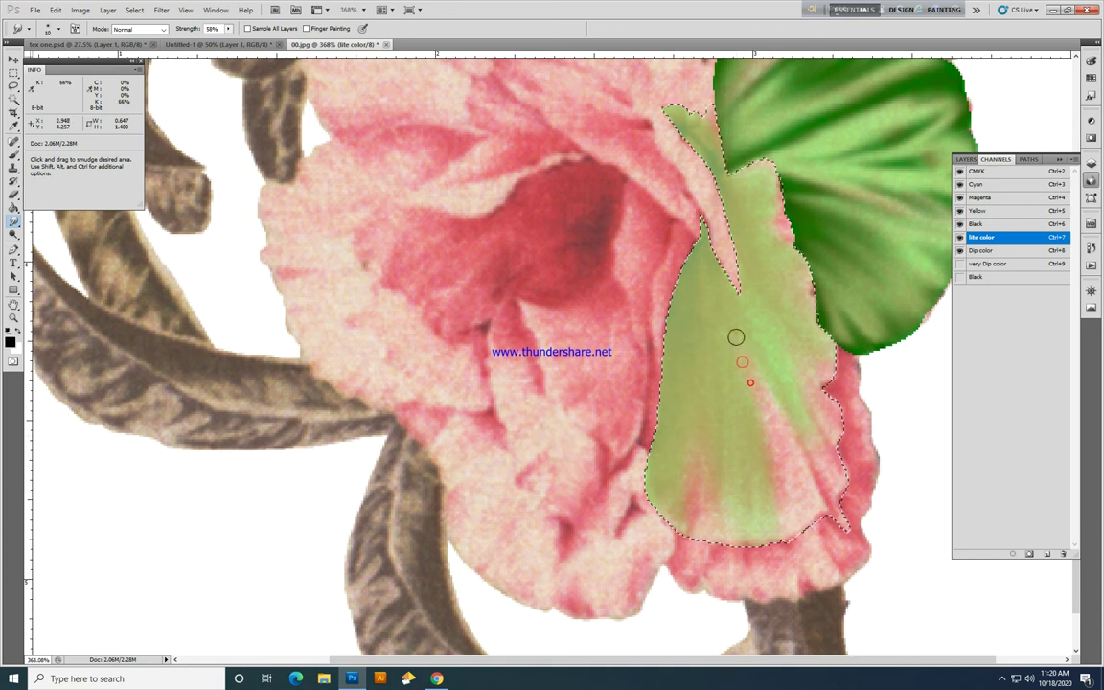
click(959, 170)
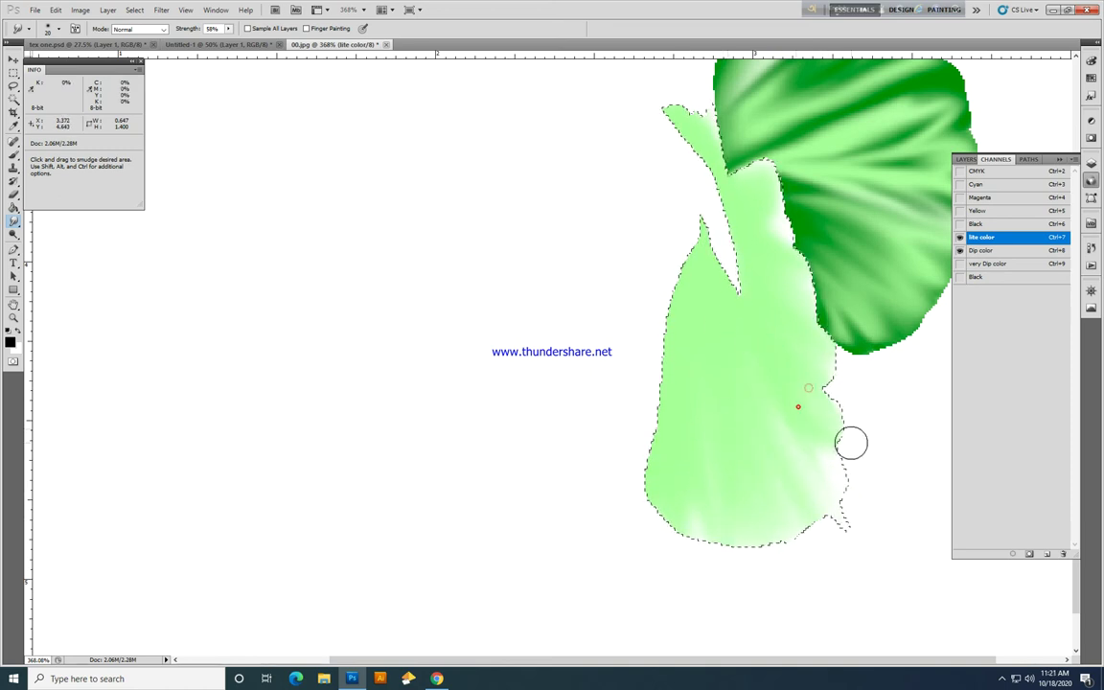
Step: Make Dip color the active channel, show the CMYK view, and hide the lite color channel
click(978, 251)
click(959, 171)
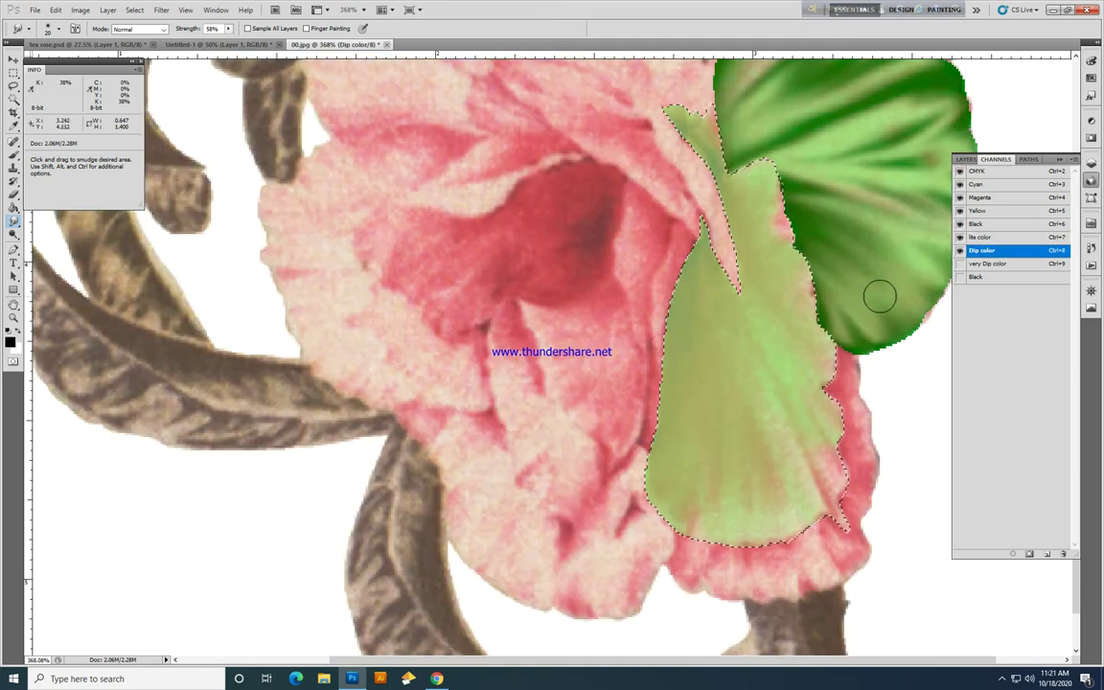
click(960, 238)
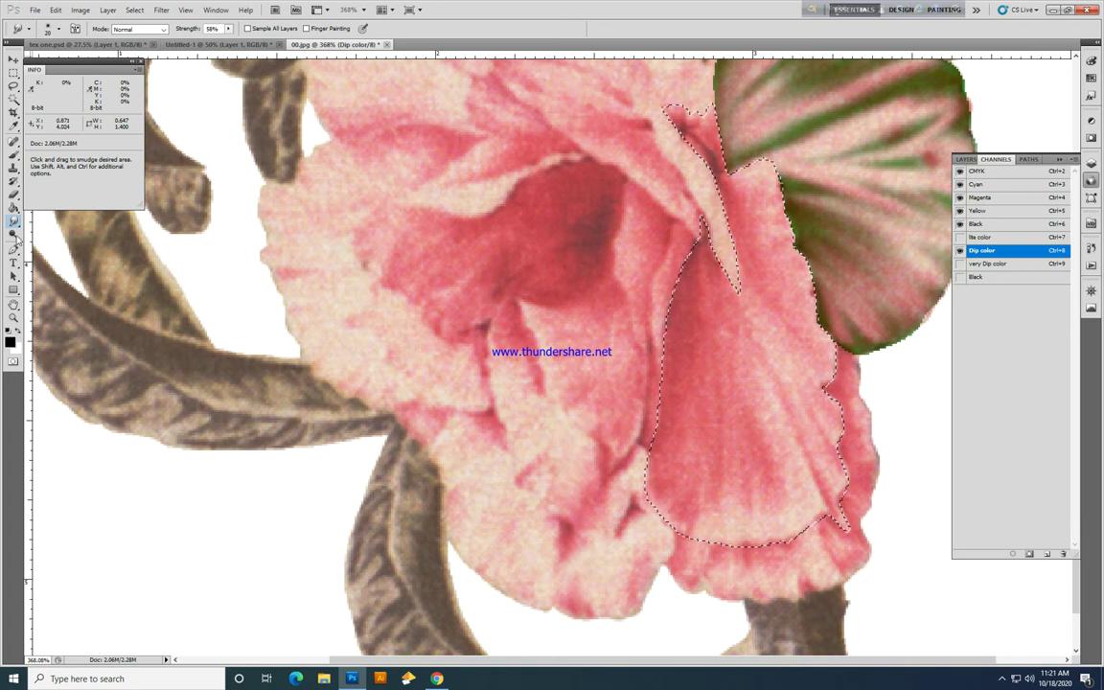
Step: Brush Dip color at 81% opacity along the petal's inner edge, around its upper point, and beside the narrow folded strip
click(13, 154)
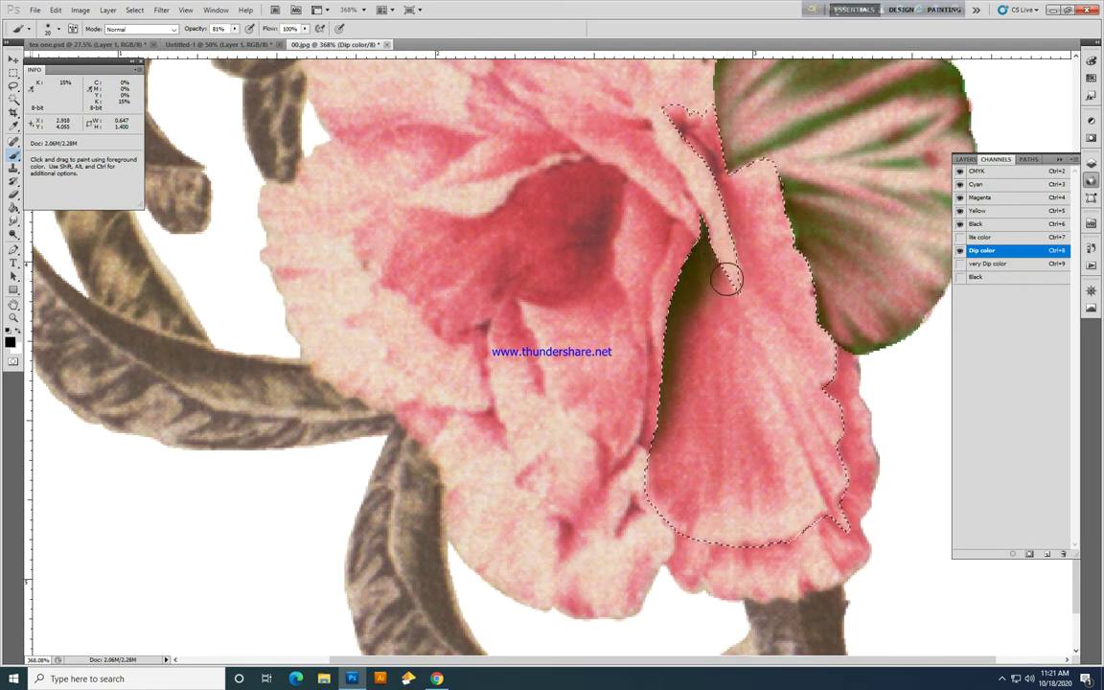
drag(727, 279, 730, 235)
drag(702, 191, 671, 127)
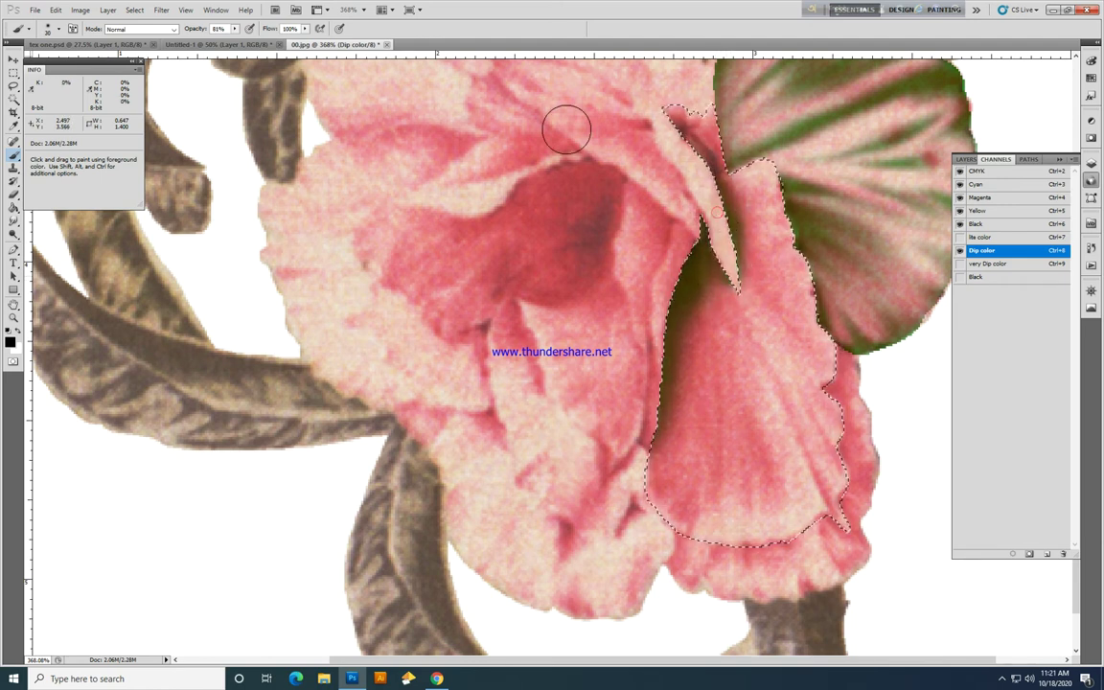
key(])
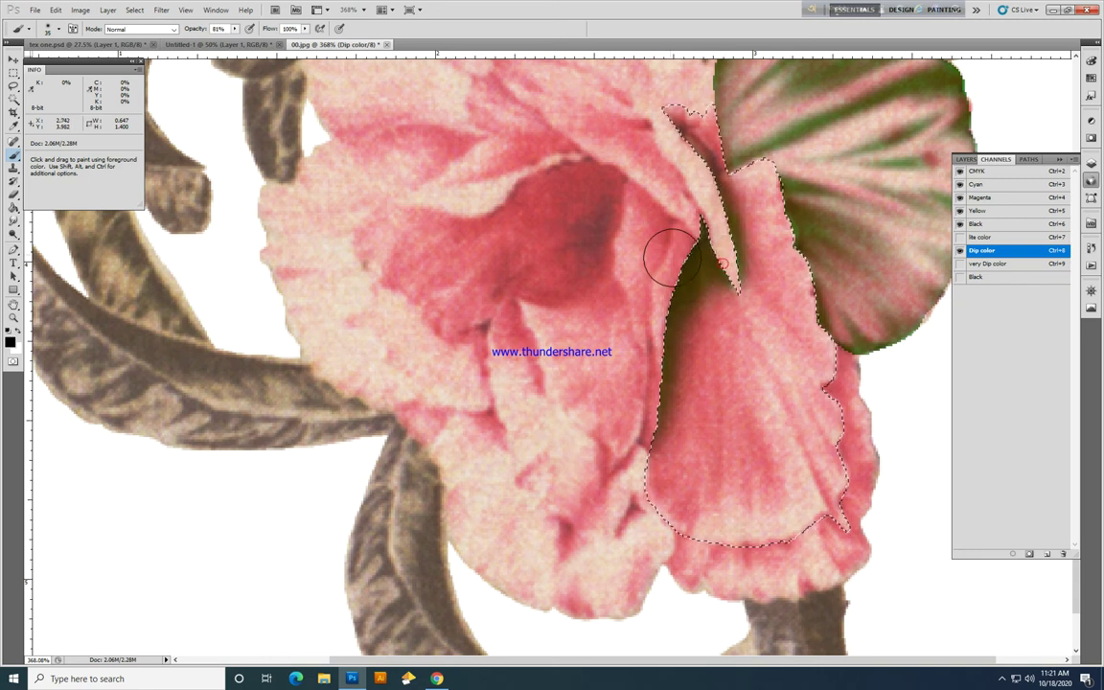
Step: Smudge the Dip color at 58% strength into long streaks fanning down toward the petal's bottom edge
click(14, 219)
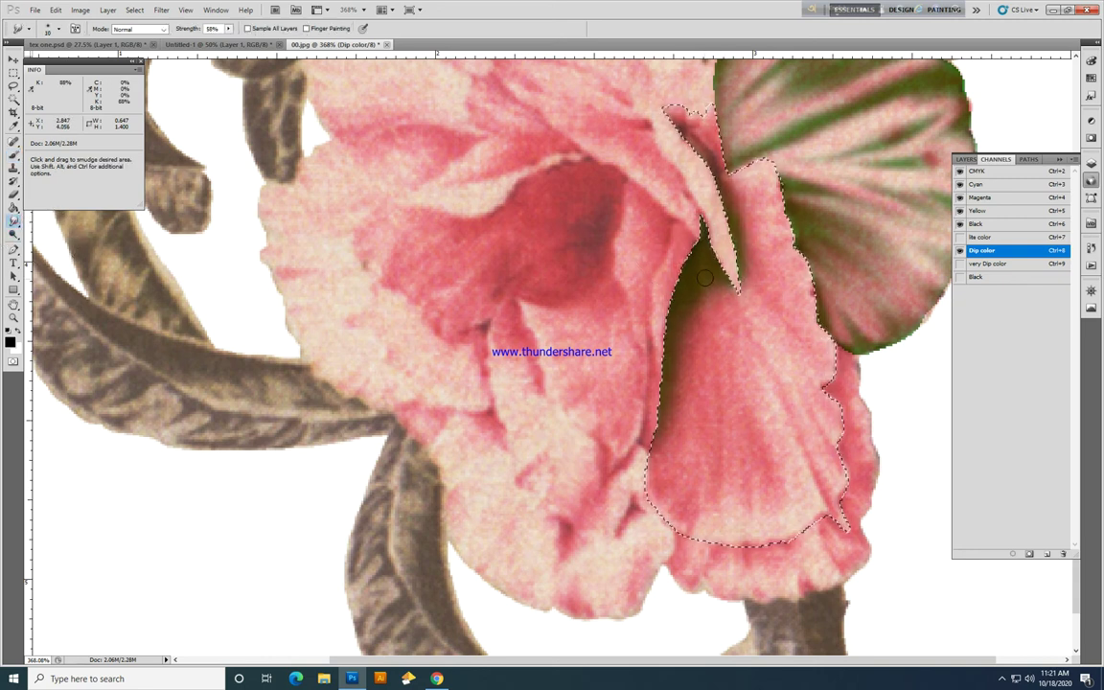
drag(712, 293, 747, 336)
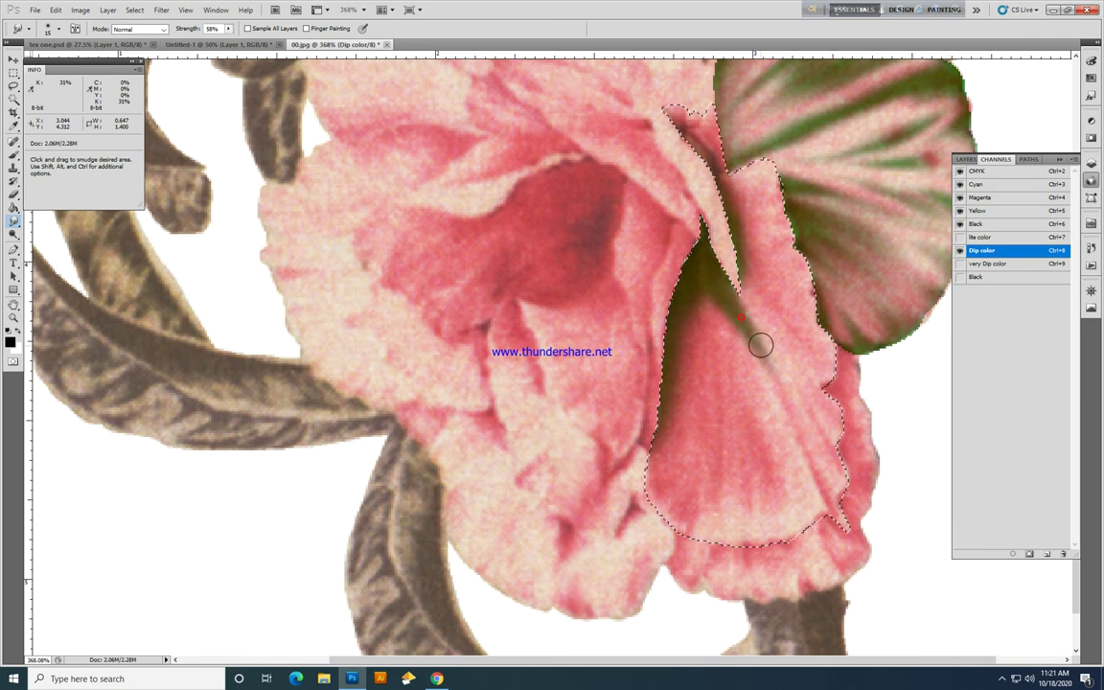
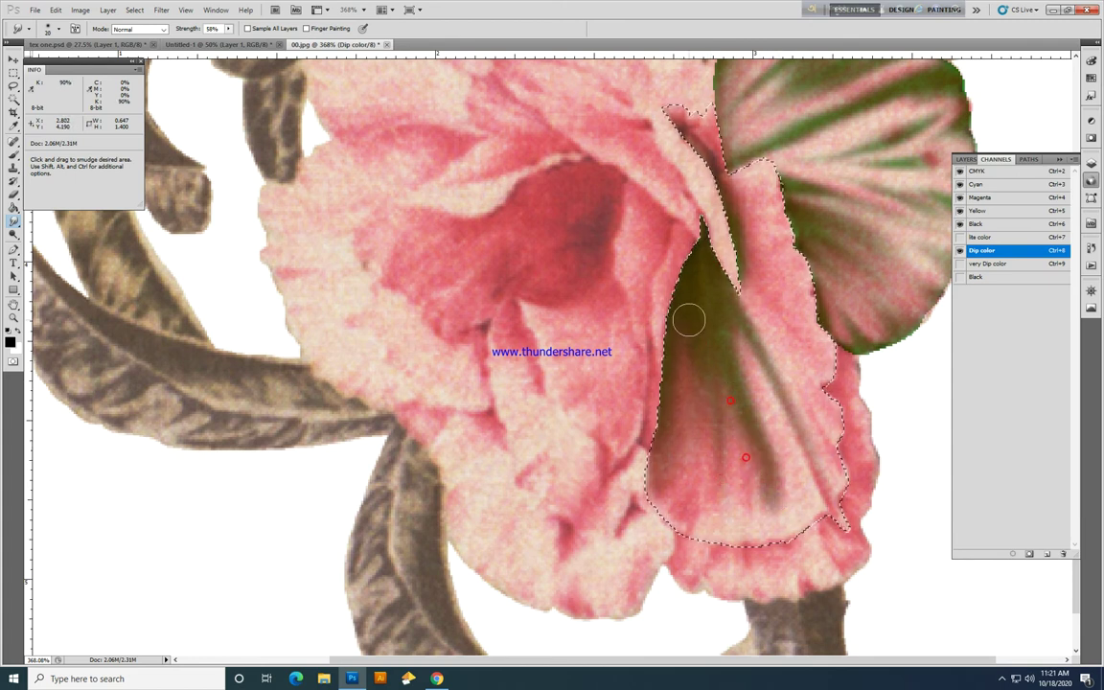
drag(687, 482, 677, 545)
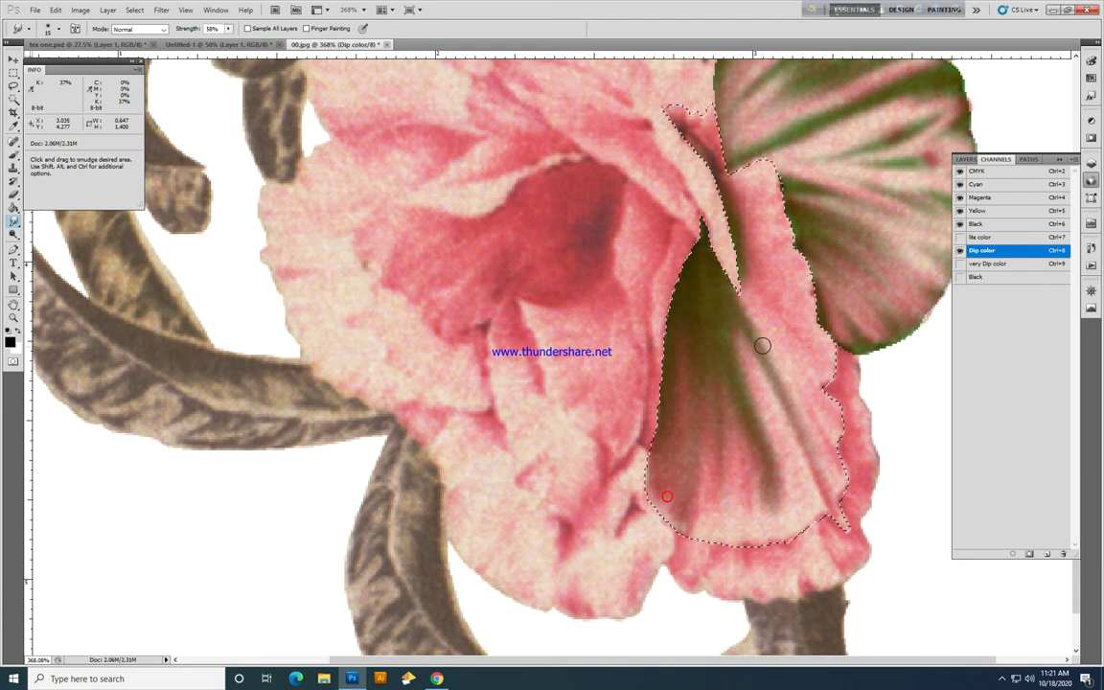
key(bracketleft)
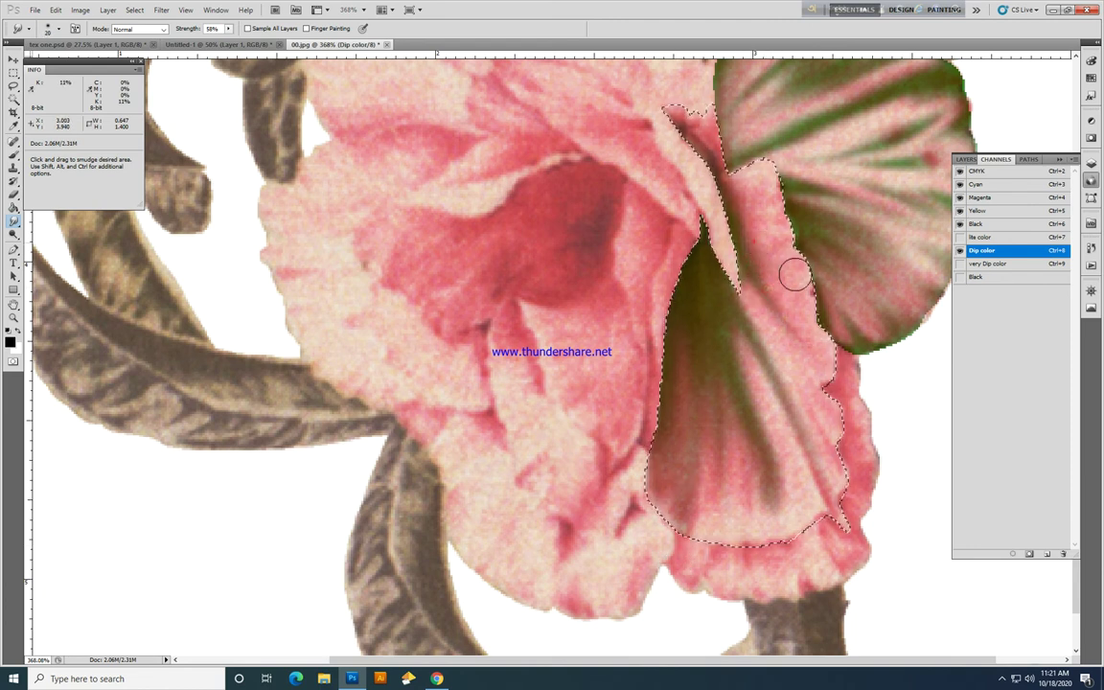
Step: Brush more Dip color onto the petal's narrow upper end beside the strip, and hide the CMYK view
click(13, 153)
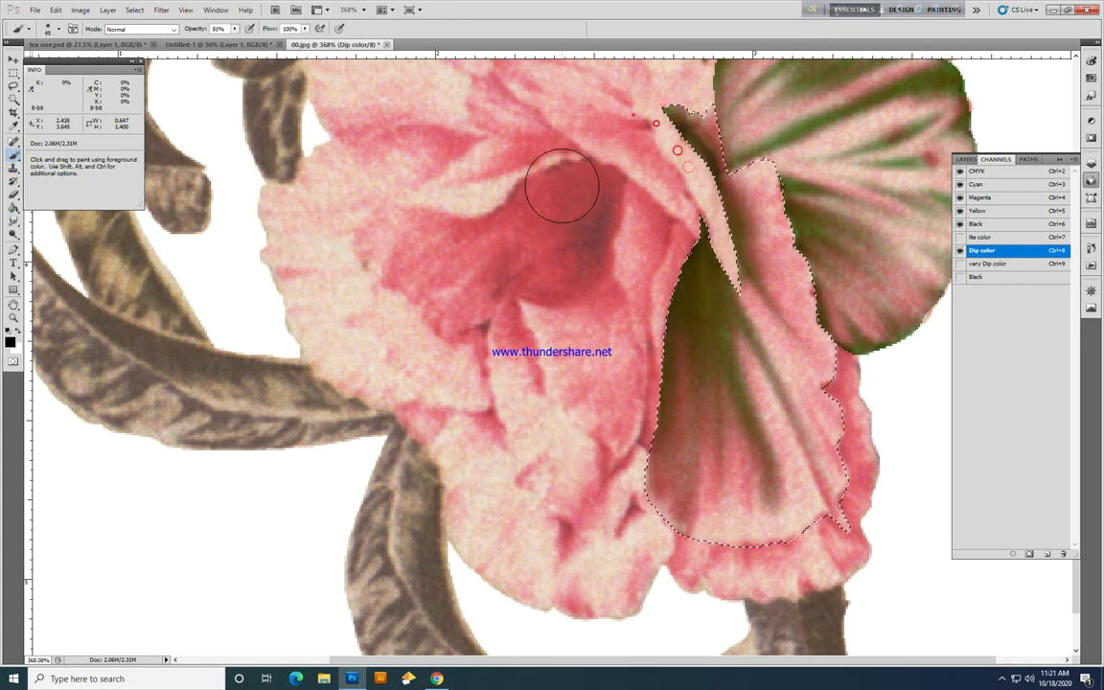
key(bracketleft)
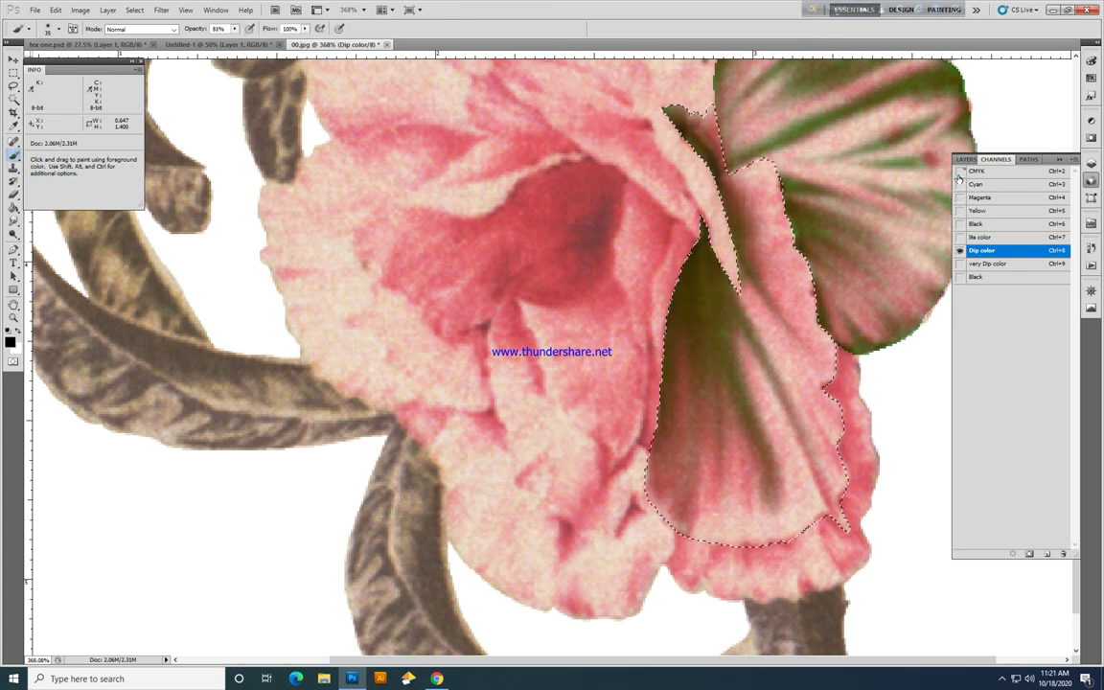
click(960, 170)
Step: Smudge the Dip color streaks at 58% strength, refining the lower streaks and the dark area along the inner edge
click(14, 221)
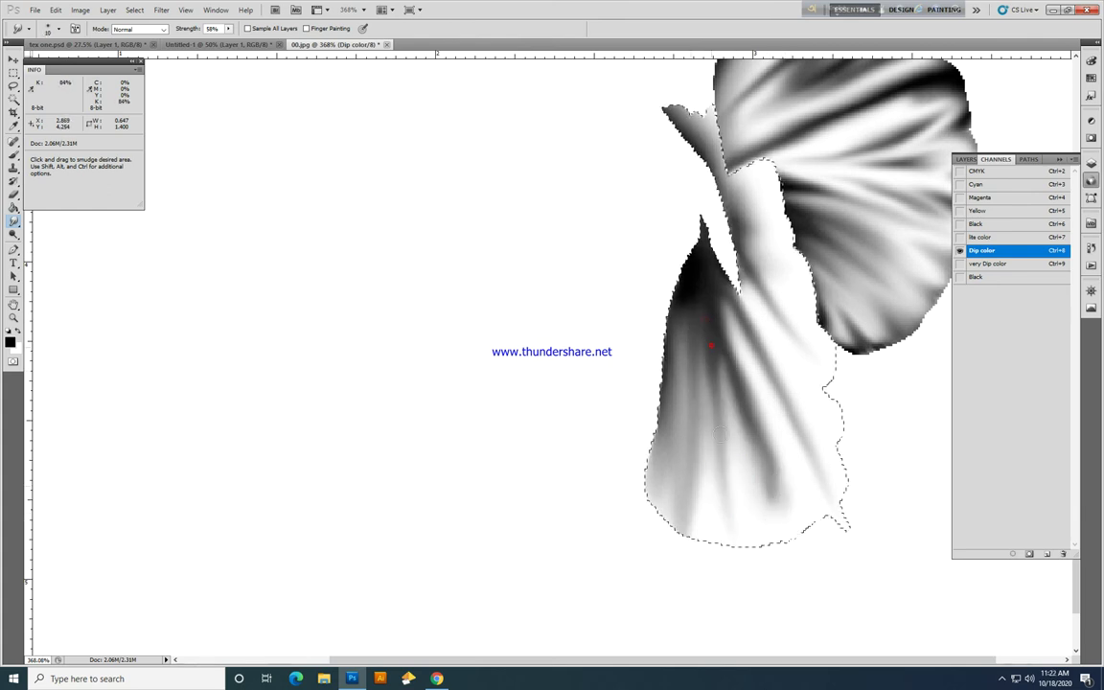
drag(718, 444, 726, 519)
key(])
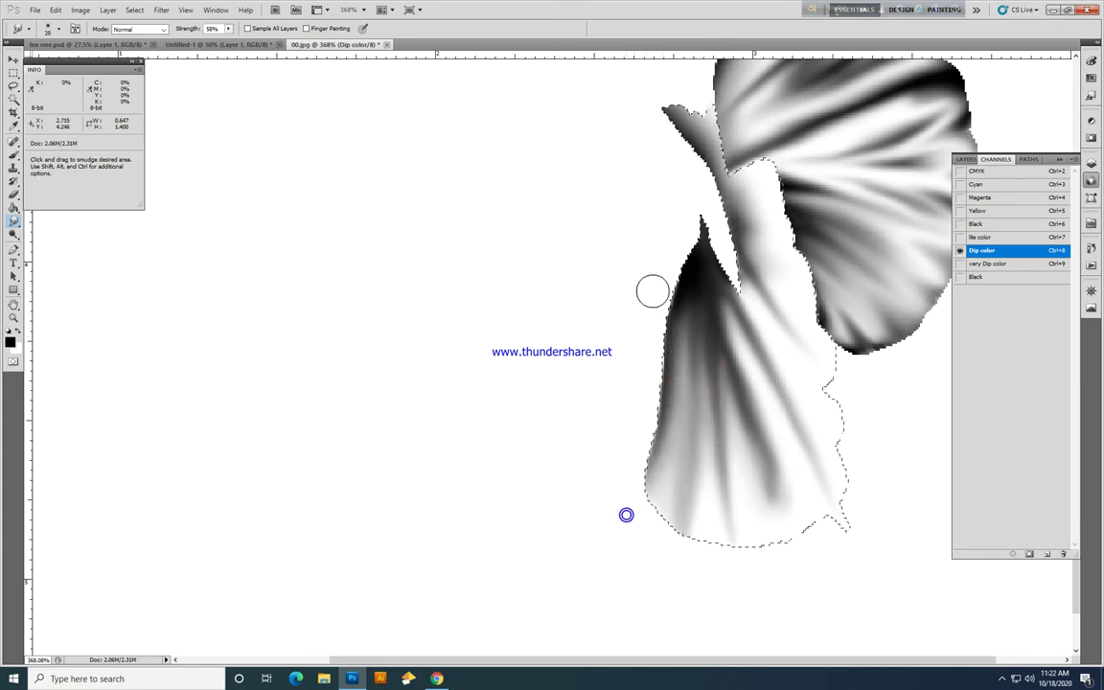
drag(677, 268, 668, 200)
drag(731, 359, 729, 318)
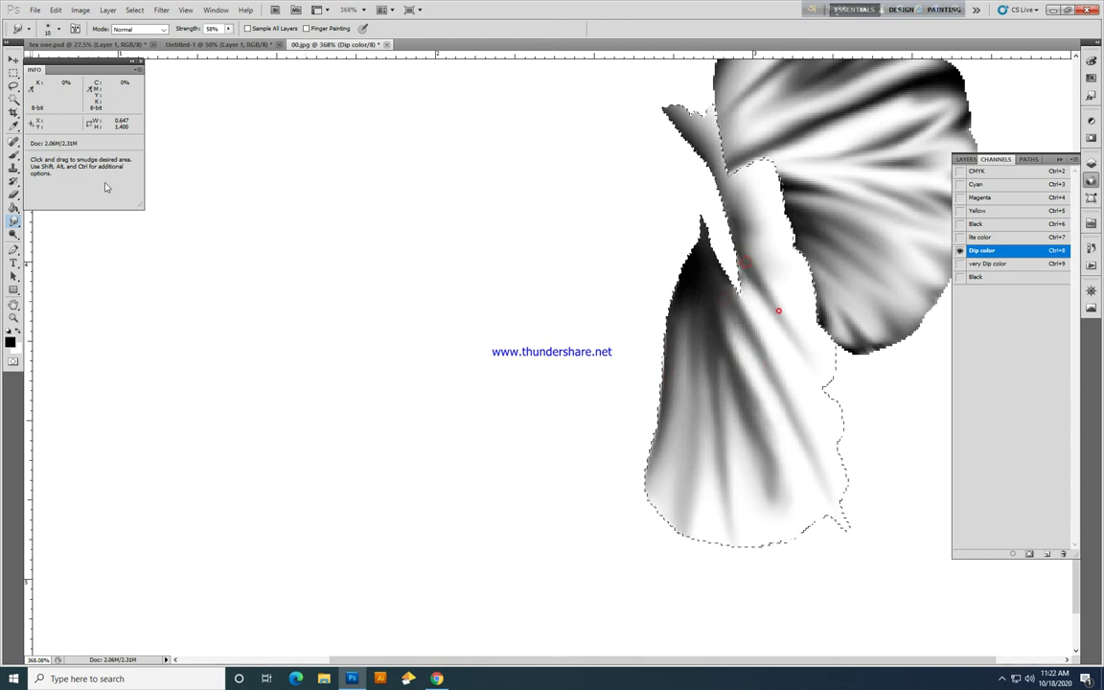
Step: Brush Dip color along the edge beside the folded strip, and smudge it down and outward at 45% strength
click(12, 154)
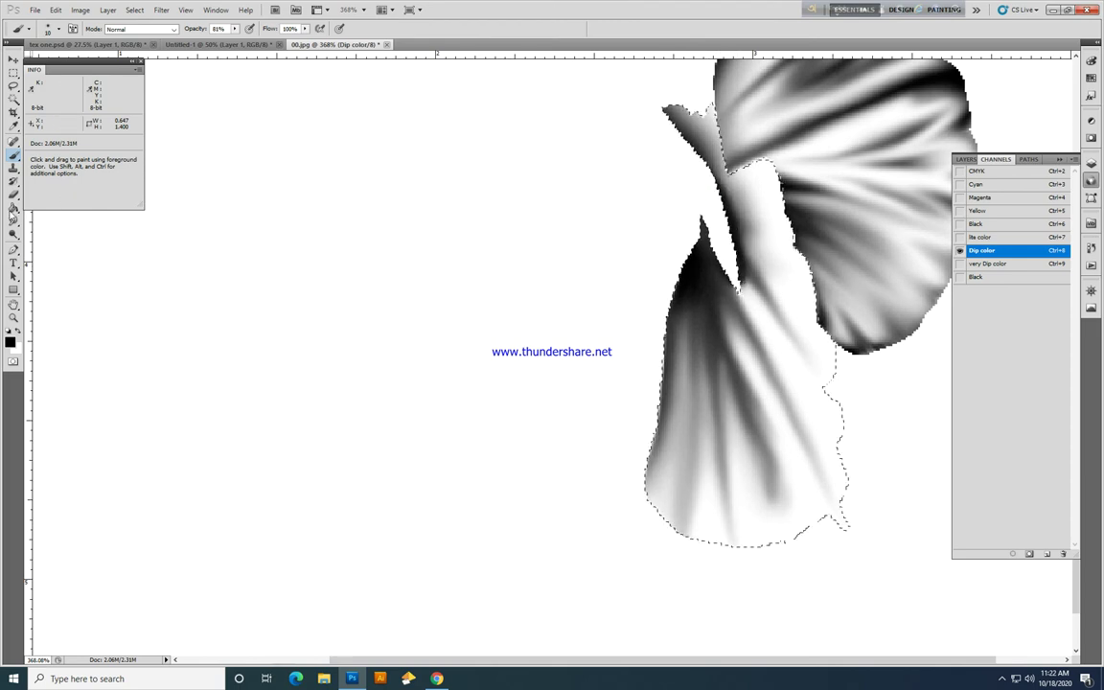
click(13, 219)
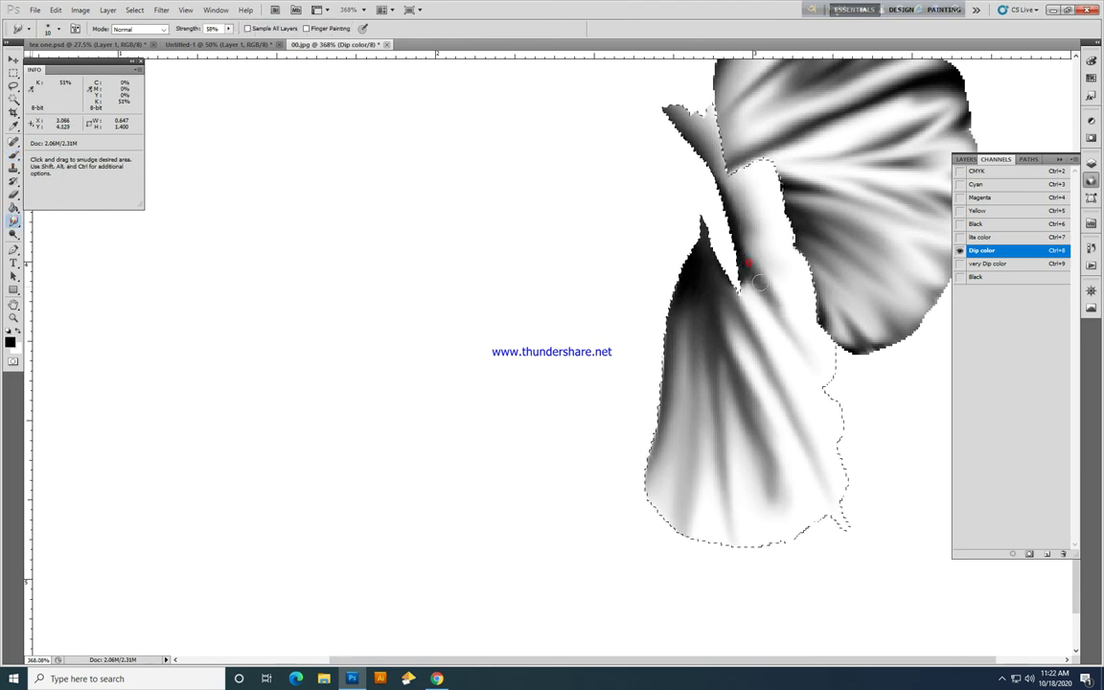
click(229, 28)
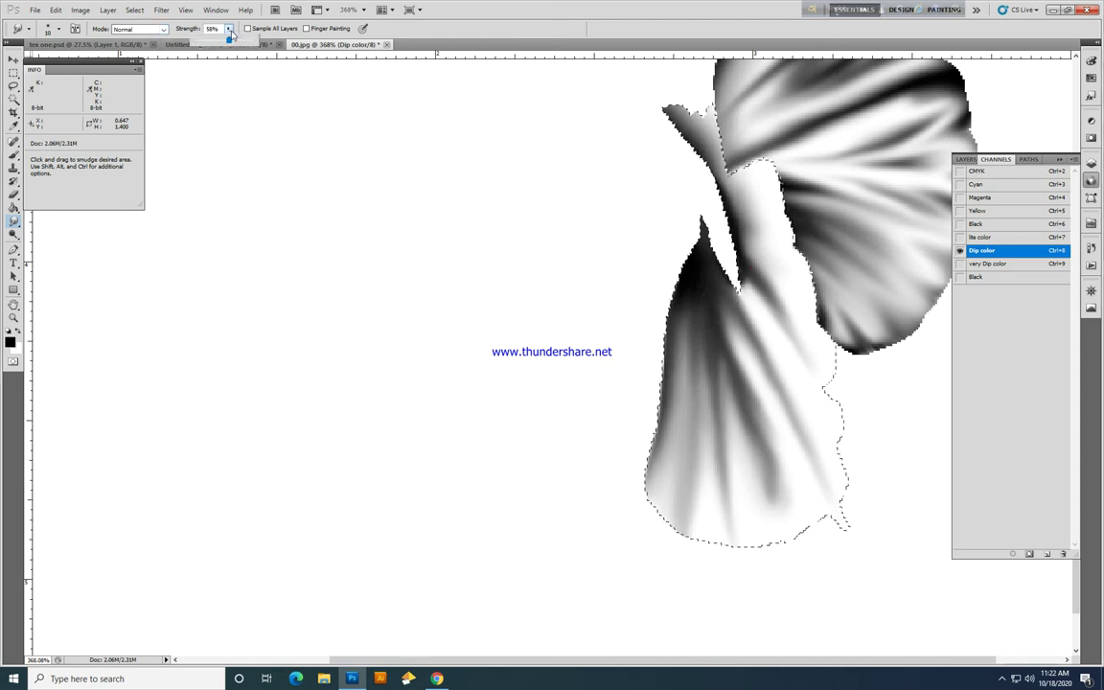
drag(230, 41, 222, 41)
mouse_move(762, 283)
mouse_down()
mouse_move(813, 375)
mouse_move(804, 350)
mouse_up()
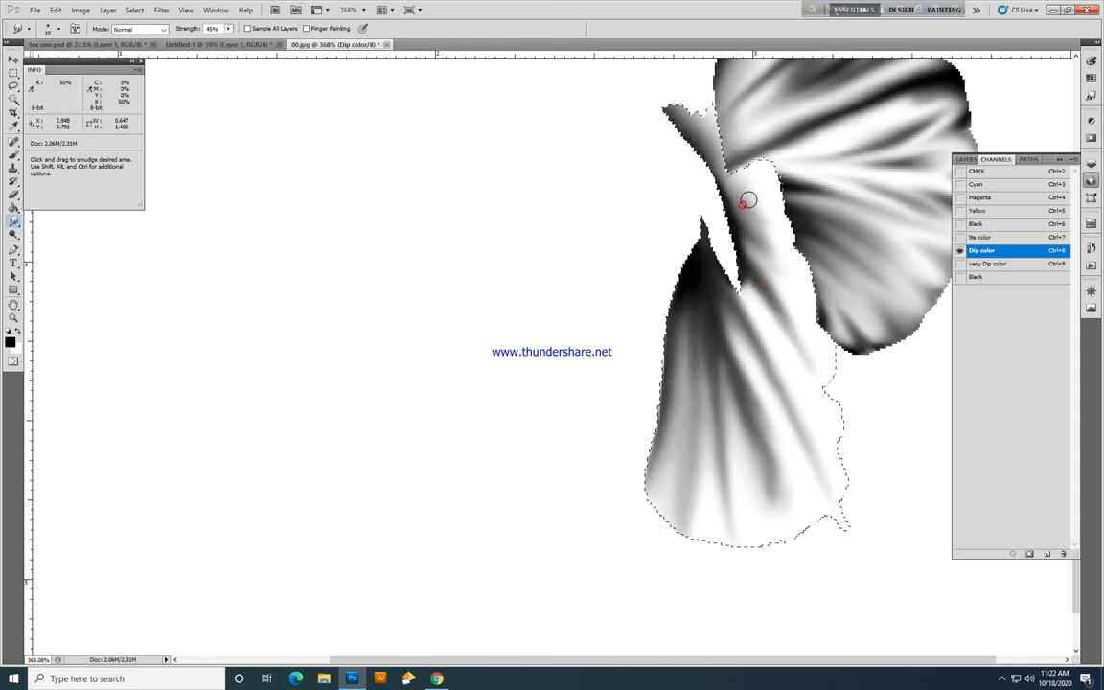
Step: Show the CMYK view, compare it with Dip color toggled, and brush Dip color along the scalloped outer edge, smudging it inward
click(960, 172)
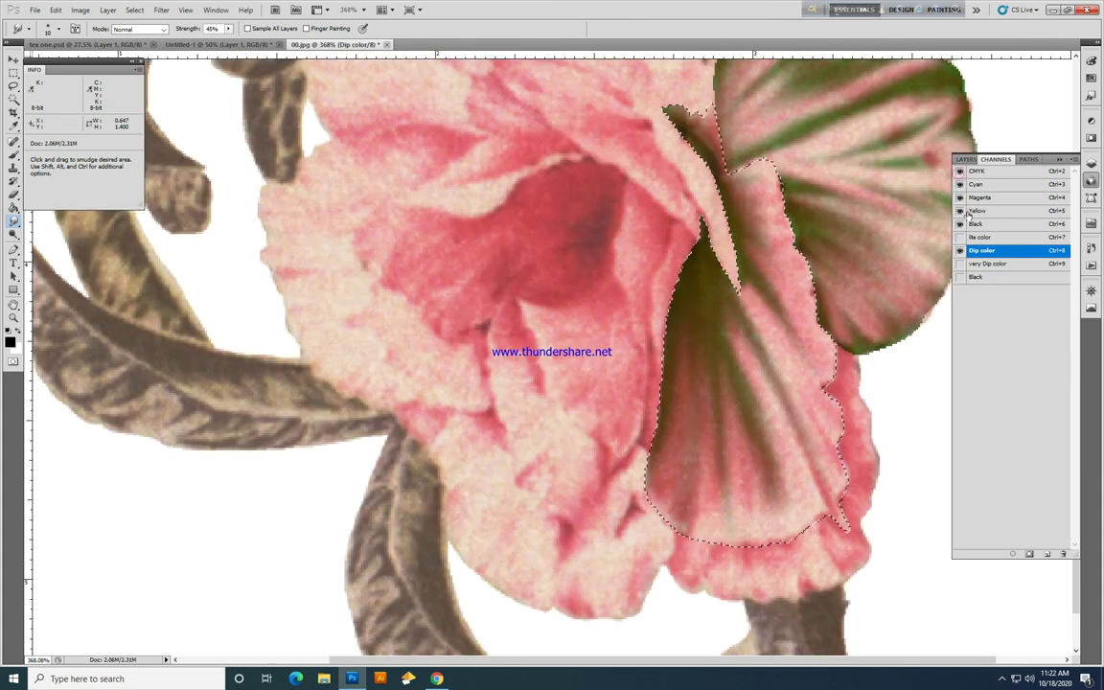
click(959, 251)
click(959, 251)
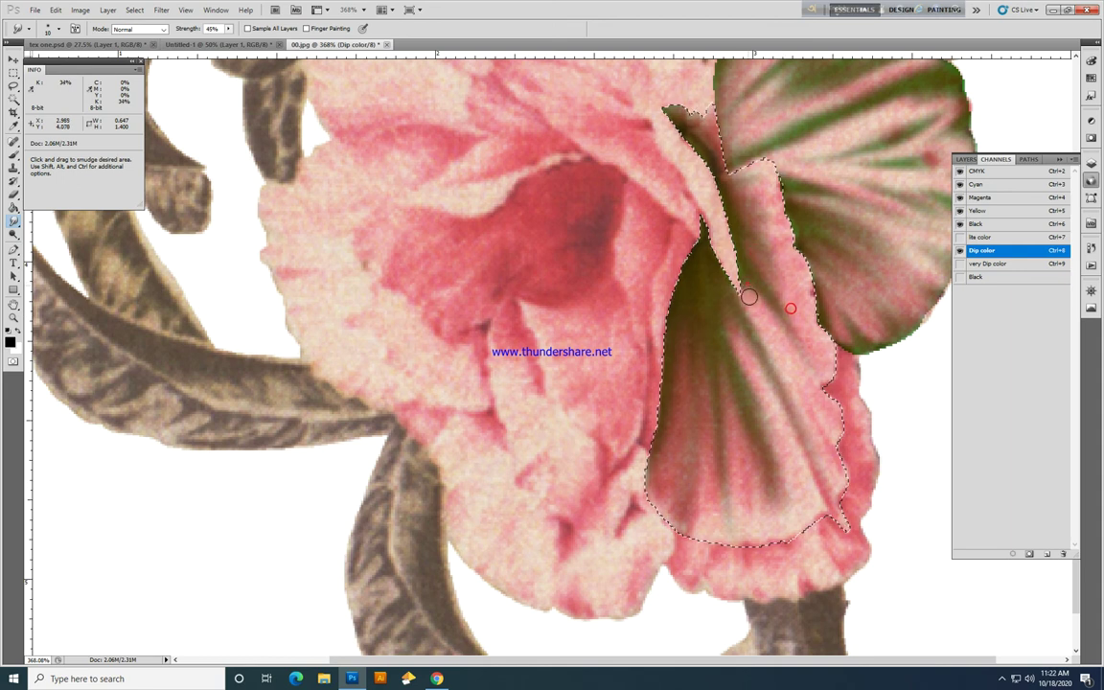
click(13, 155)
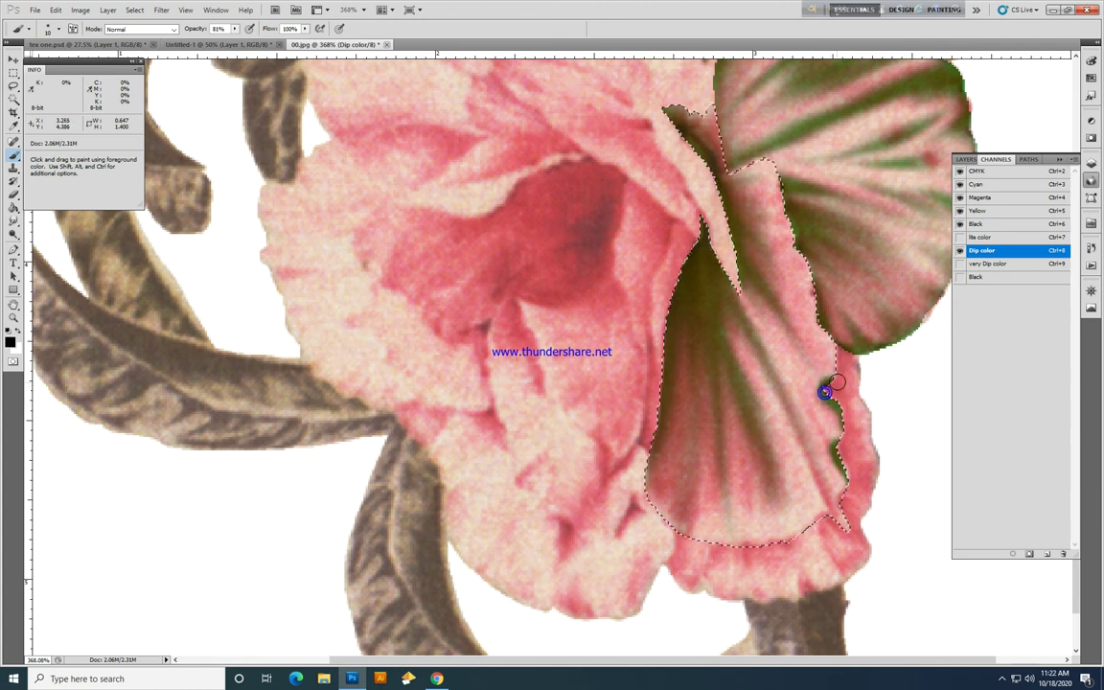
click(12, 219)
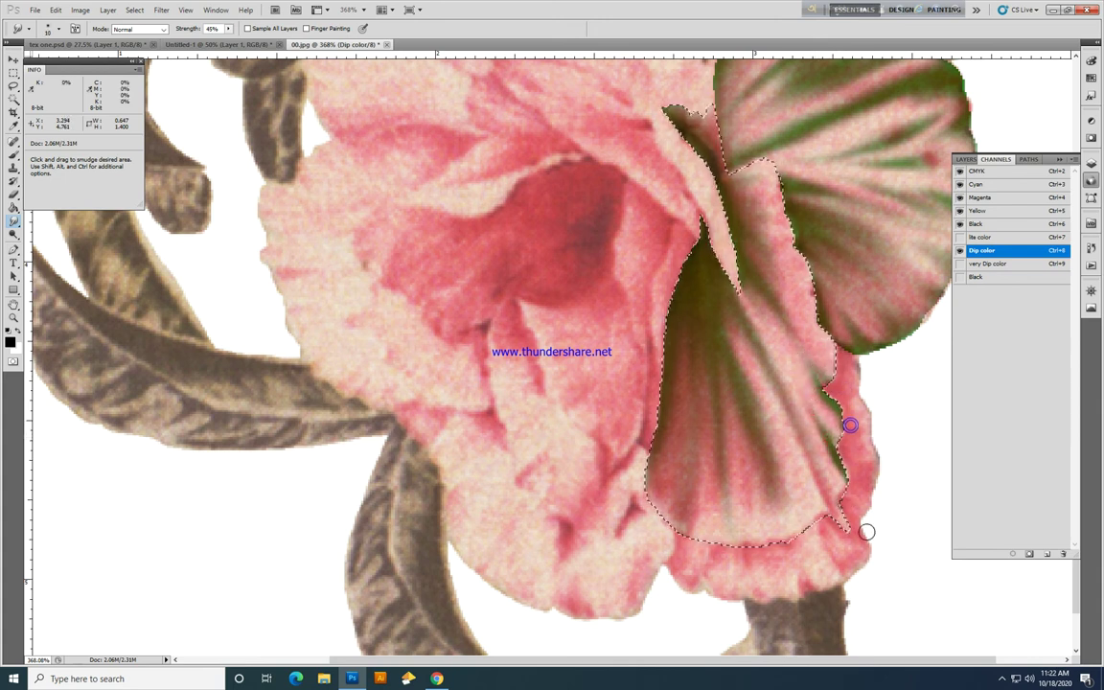
Step: Brush Dip color into the small pointed fold at the lower corner, smudge the petal's lower area at 45% strength, and return to the Brush
click(14, 154)
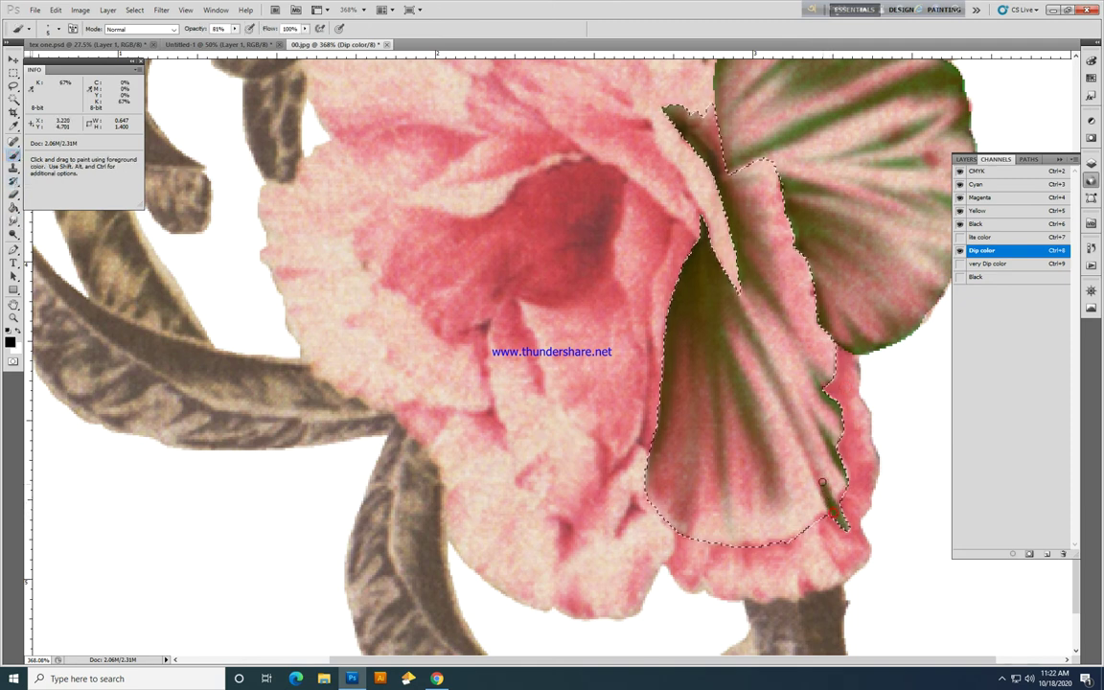
click(14, 220)
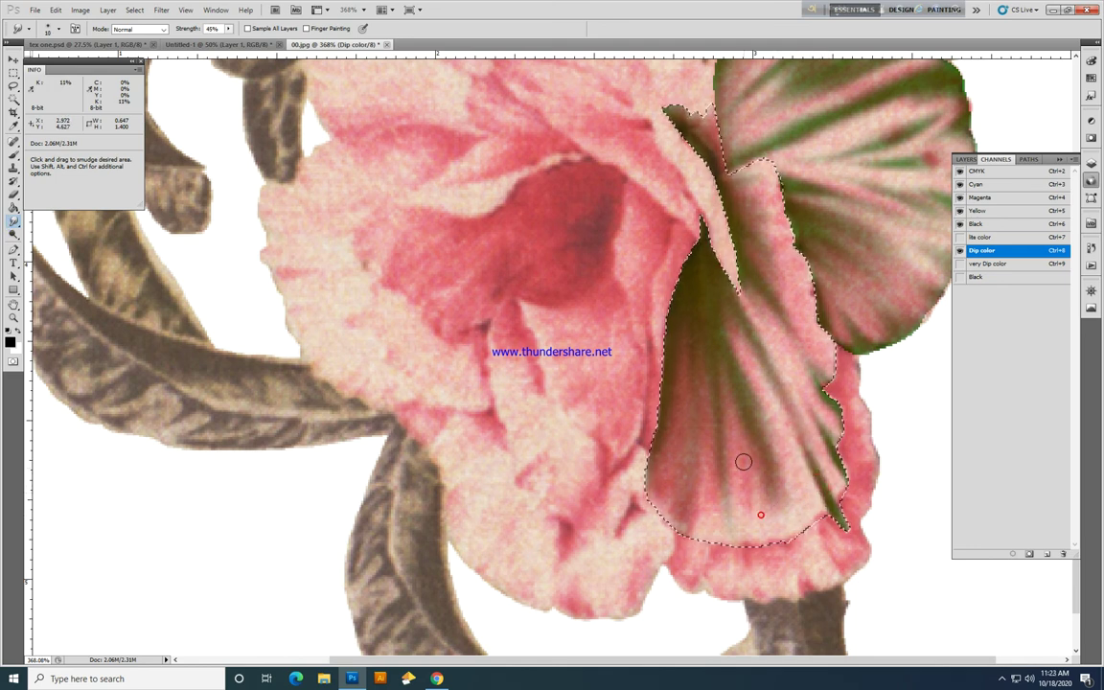
key(bracketright)
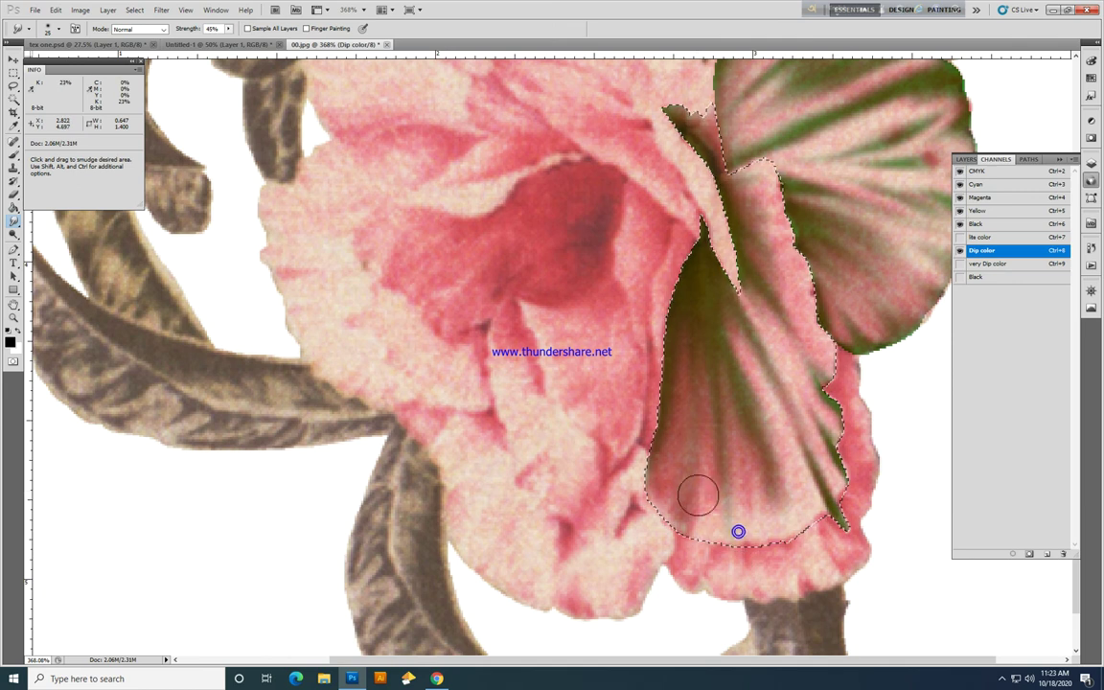
click(13, 153)
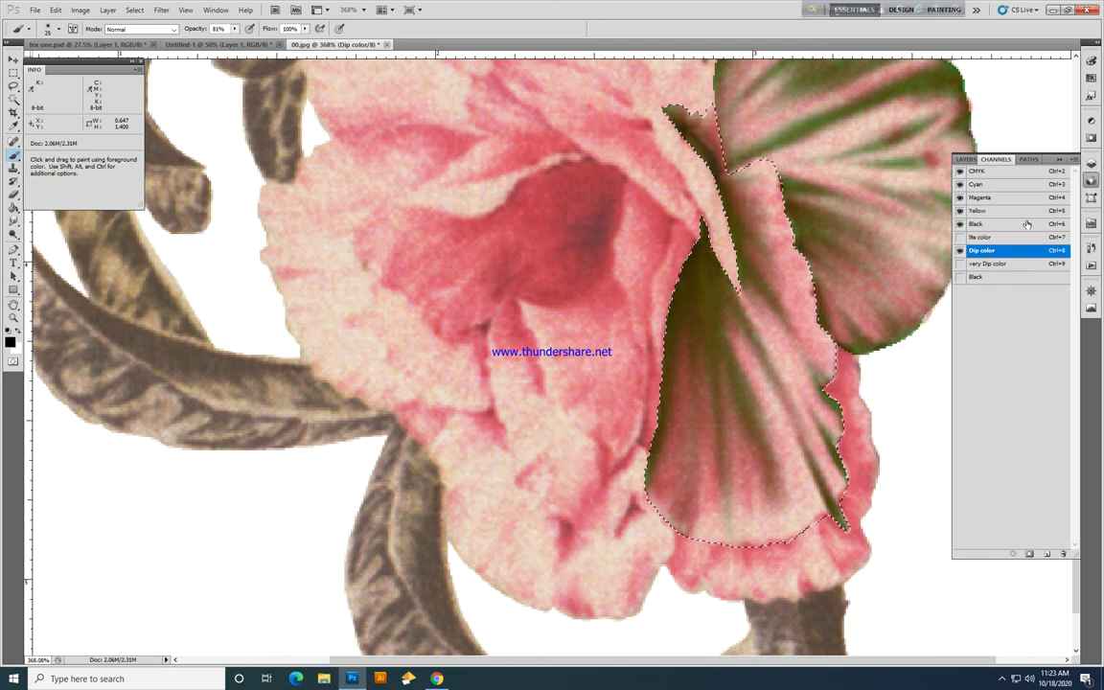
Step: Display only the lite color and Dip color channels, clear the petal selection, and examine the two painted petals
click(959, 237)
click(960, 171)
key(ctrl+0)
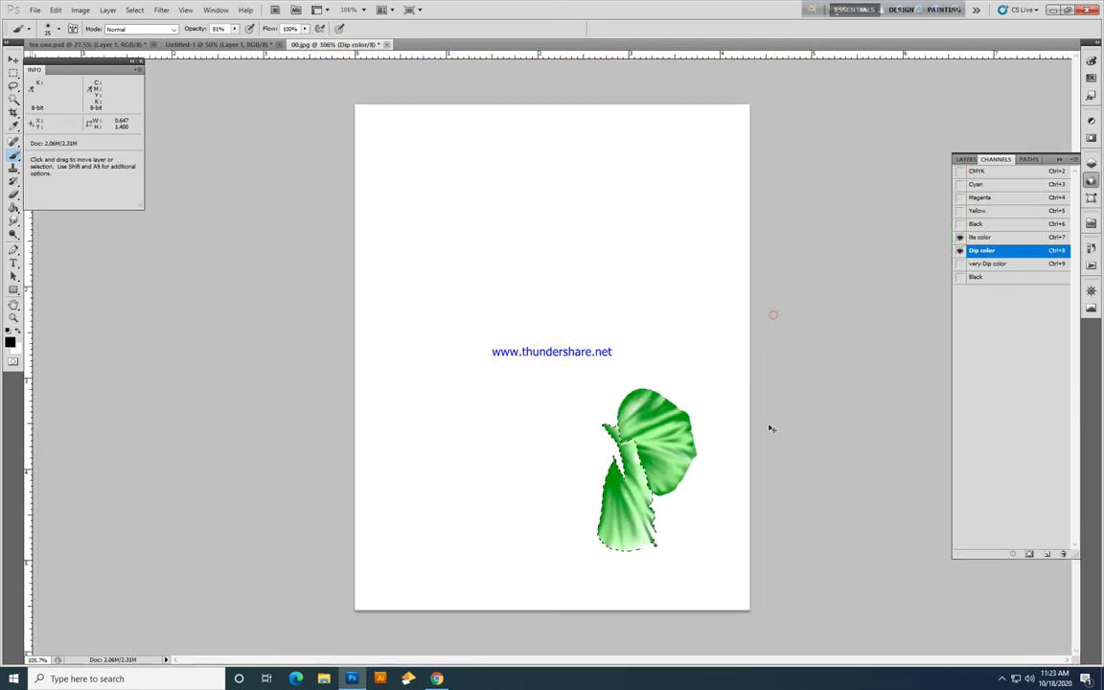
key(ctrl+d)
mouse_move(646, 532)
mouse_down()
mouse_move(707, 525)
mouse_move(800, 488)
mouse_move(860, 447)
mouse_up()
key(ctrl+minus)
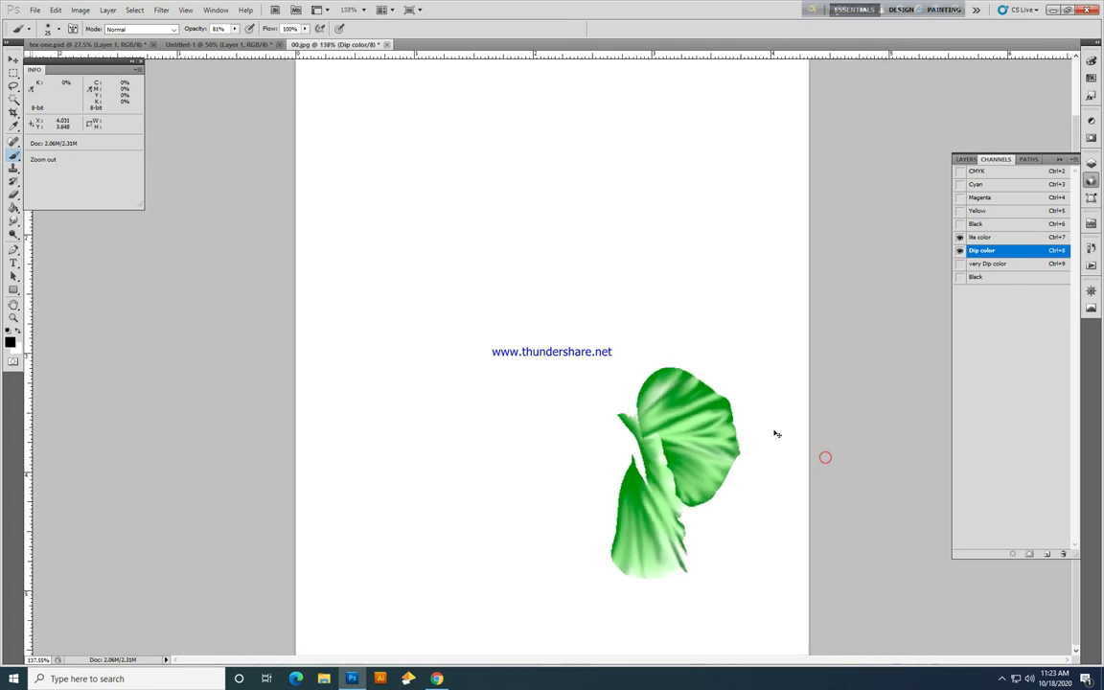
key(ctrl+plus)
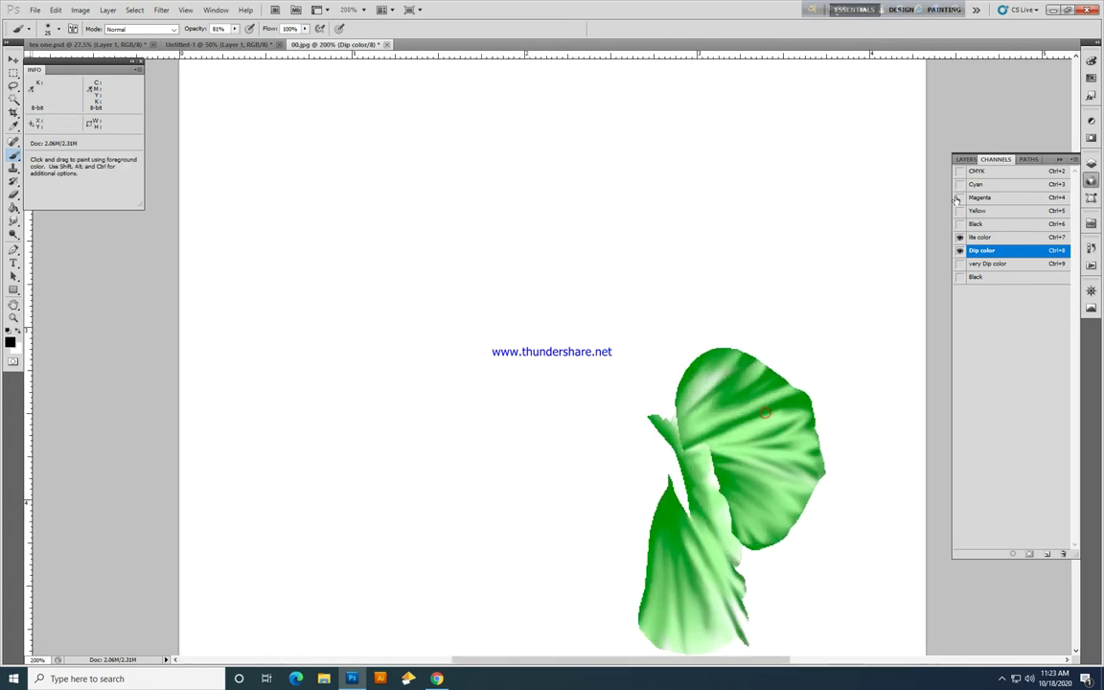
Step: Compare the CMYK image alone with the lite color and Dip color channels laid over it, and restore the petal selection
click(959, 171)
click(960, 245)
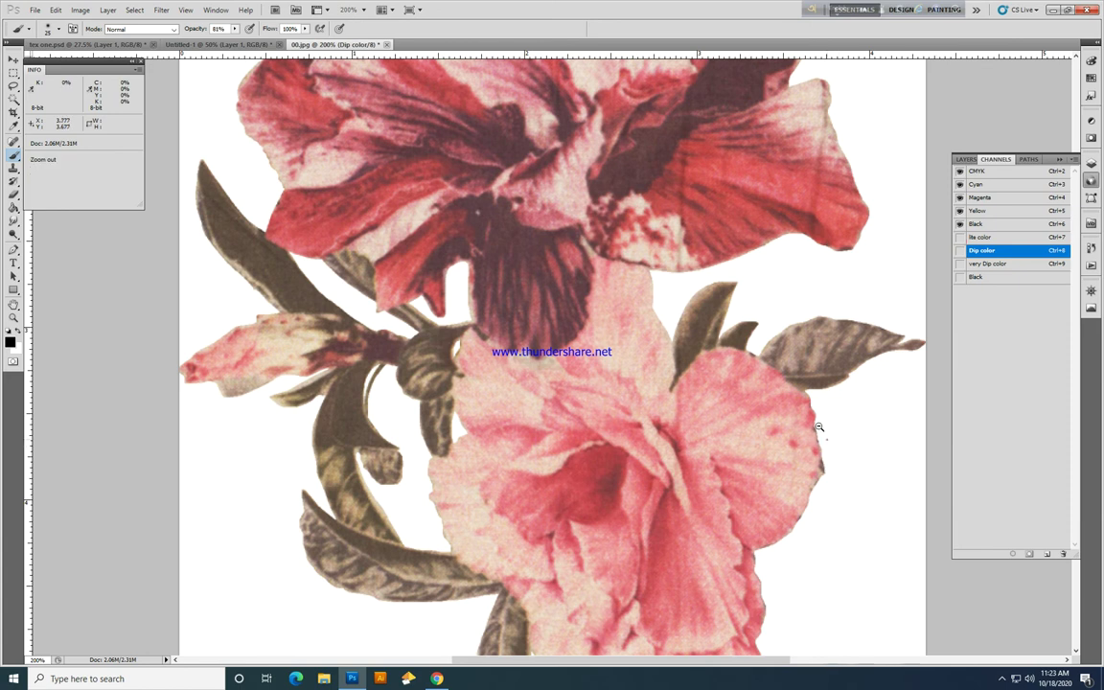
key(ctrl+minus)
drag(961, 238, 962, 252)
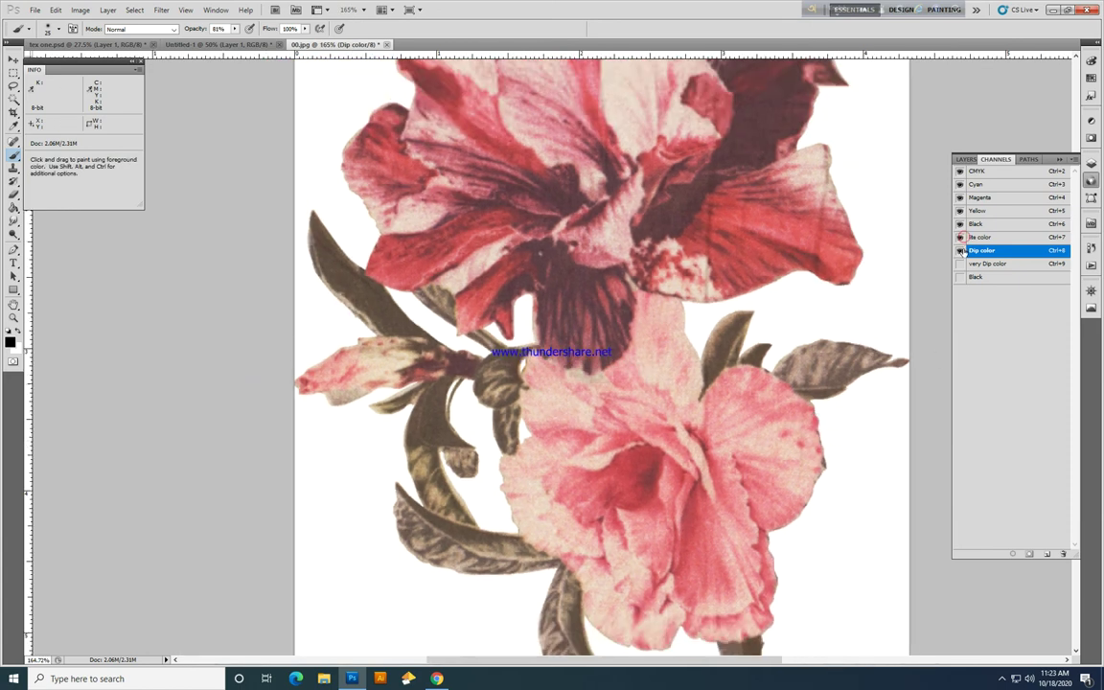
key(ctrl+shift+d)
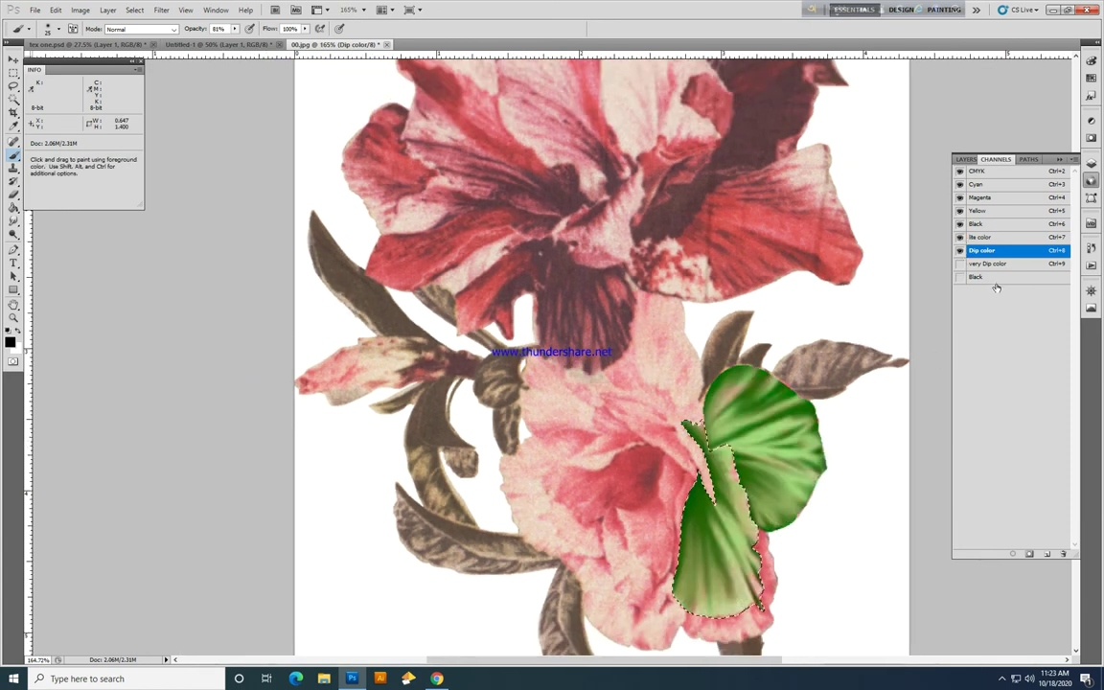
Step: With the CMYK image shown, brush Black channel shading into the petal's narrow upper point and along its inner edge
click(996, 281)
ctrl+click(689, 467)
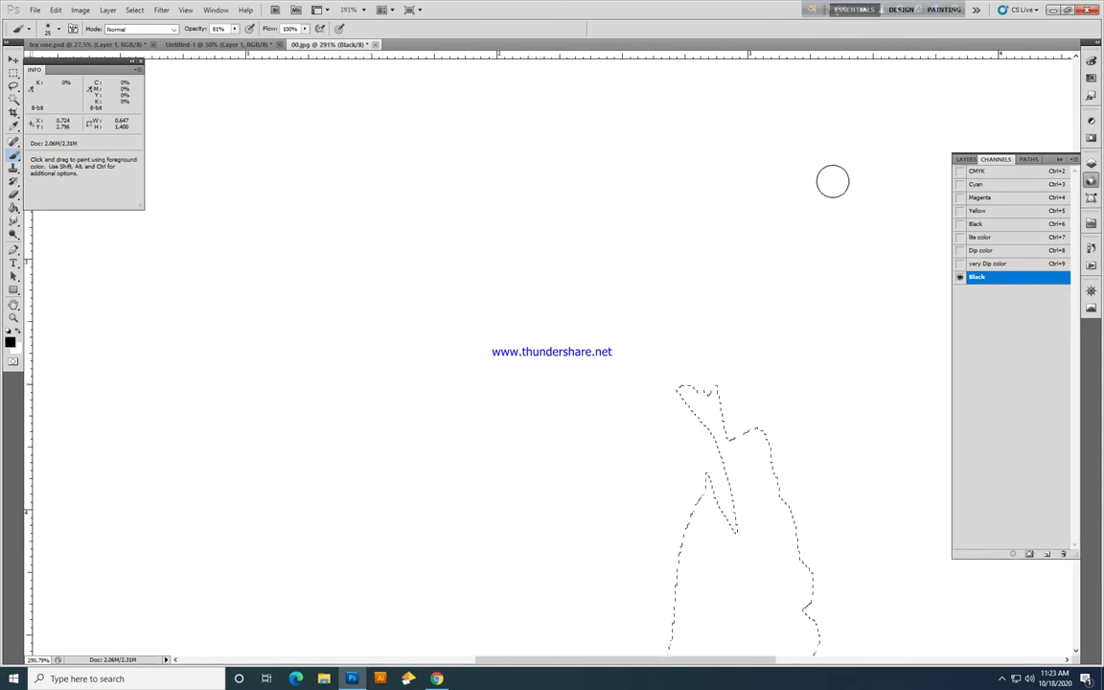
click(958, 170)
scroll(704, 427, up, 2)
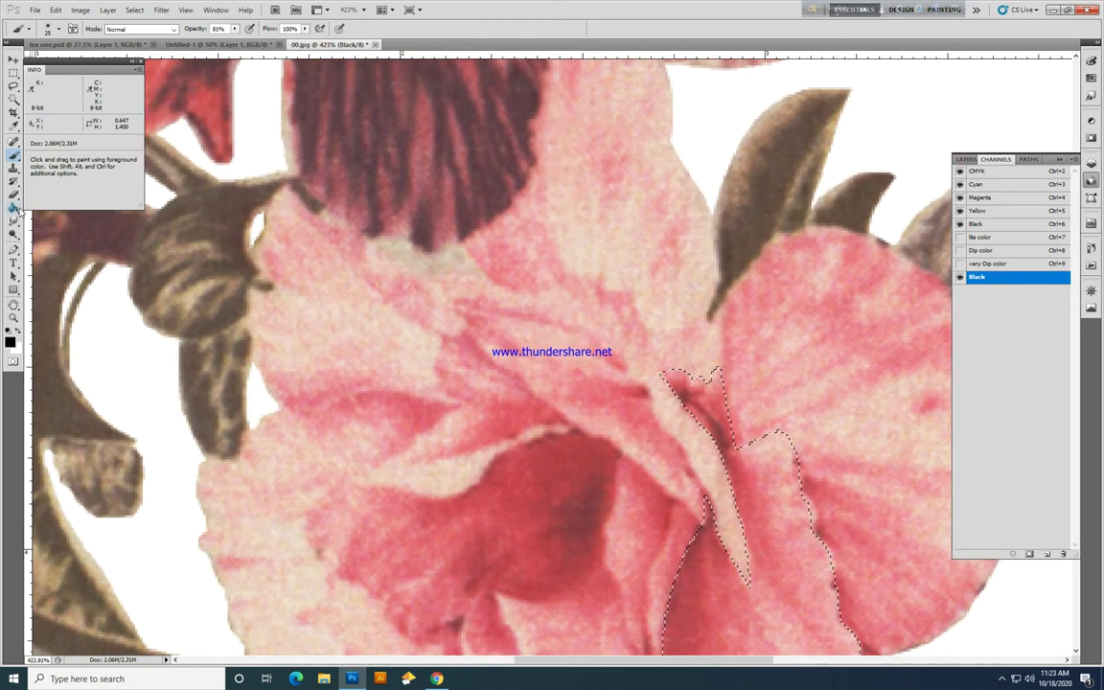
key(bracketleft)
key(bracketleft)
key(bracketleft)
key(bracketleft)
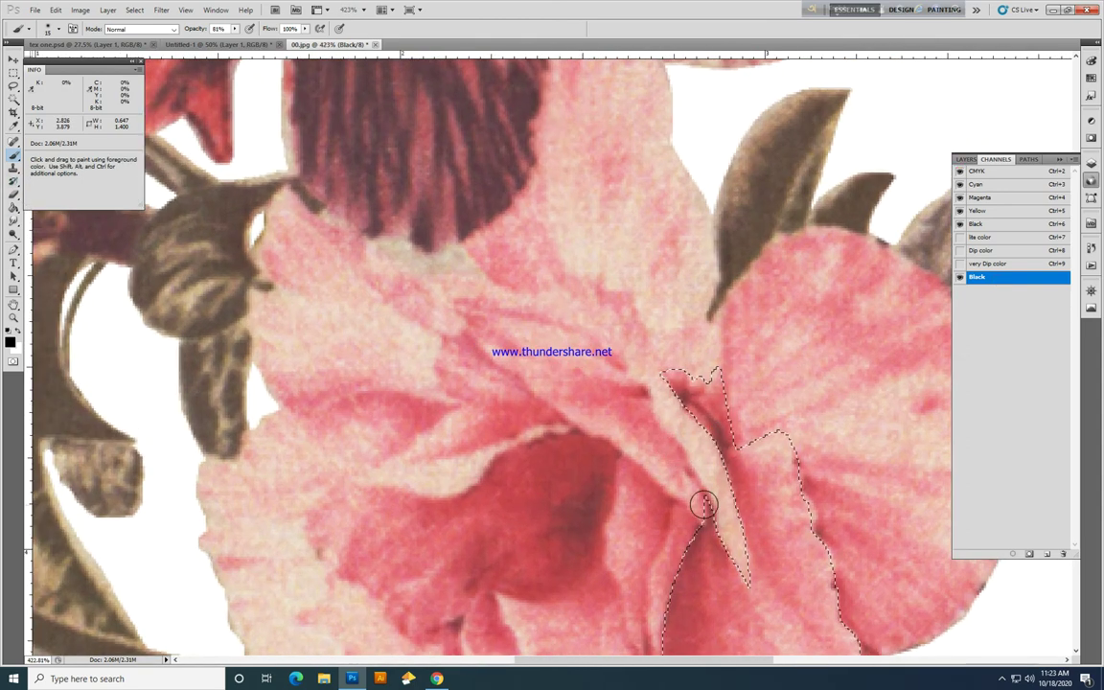
key(bracketright)
key(bracketright)
key(bracketright)
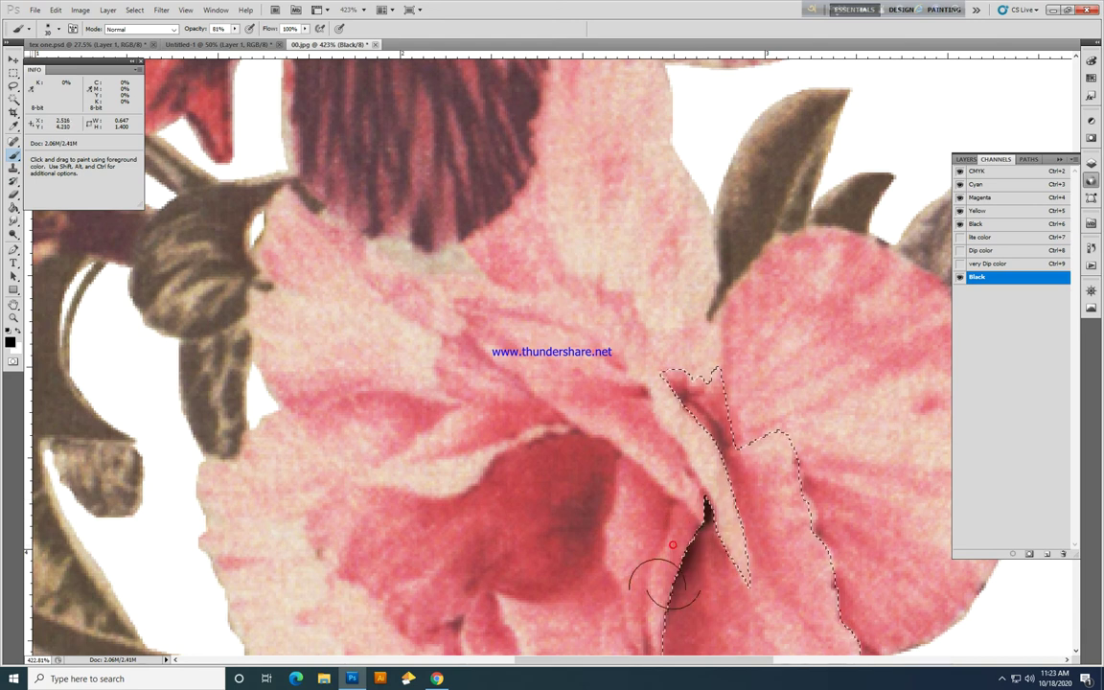
Step: Brush Black with a small tip into the dark crease of the little upper fold beside the folded strip
mouse_move(657, 543)
mouse_down()
mouse_move(653, 300)
mouse_move(542, 523)
mouse_up()
drag(719, 282, 708, 338)
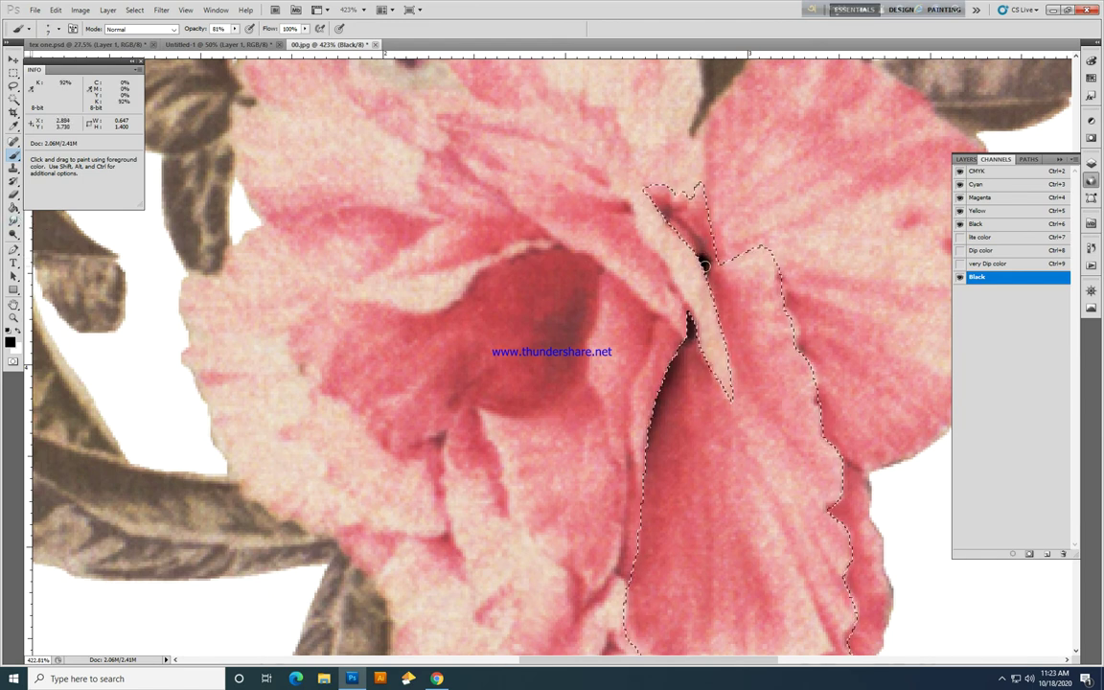
drag(694, 231, 673, 219)
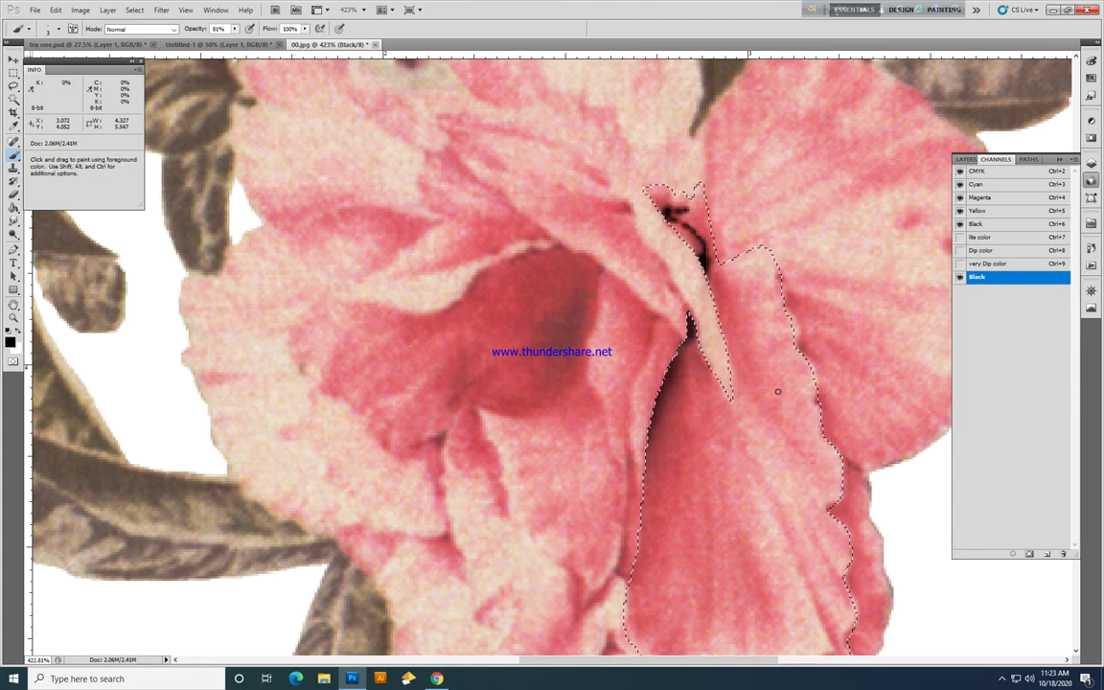
Step: Brush small Black accents at the notches along the petal's scalloped edge, and smudge them at 45% strength
key(bracketright)
key(bracketright)
key(bracketright)
key(bracketright)
drag(796, 350, 794, 358)
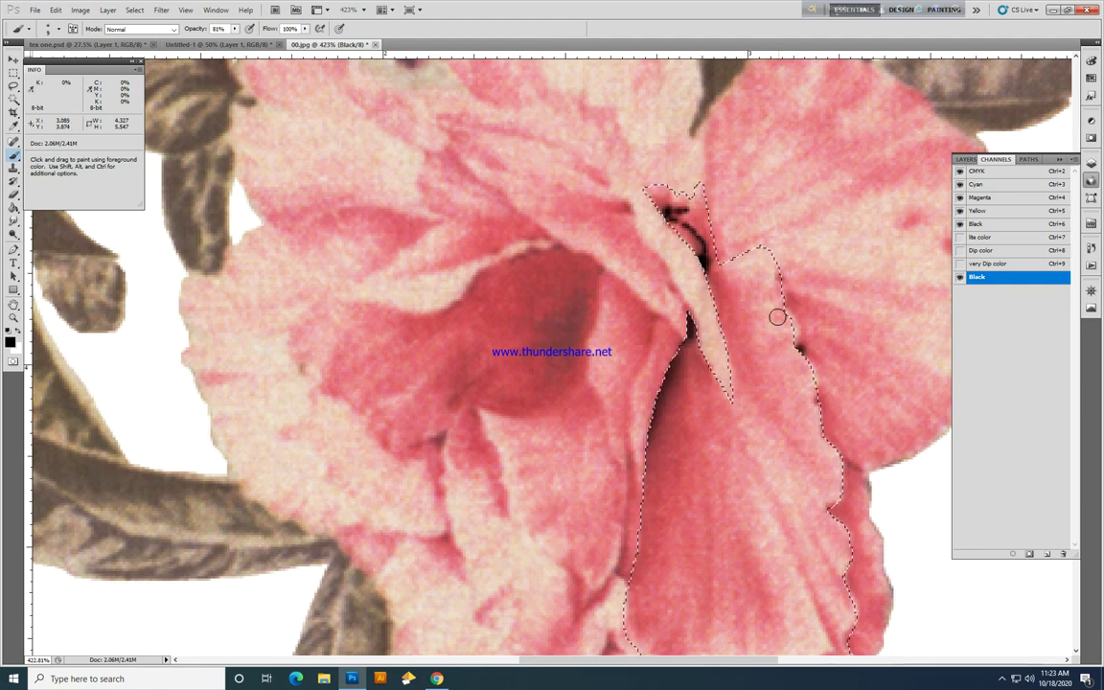
drag(777, 317, 779, 291)
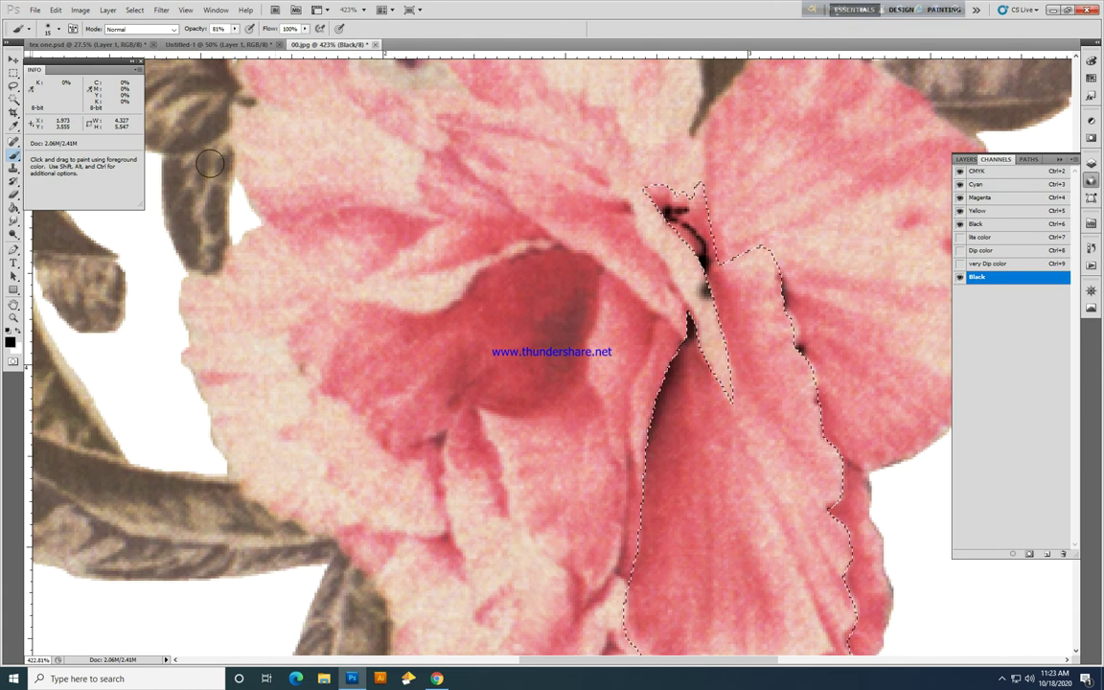
key(r)
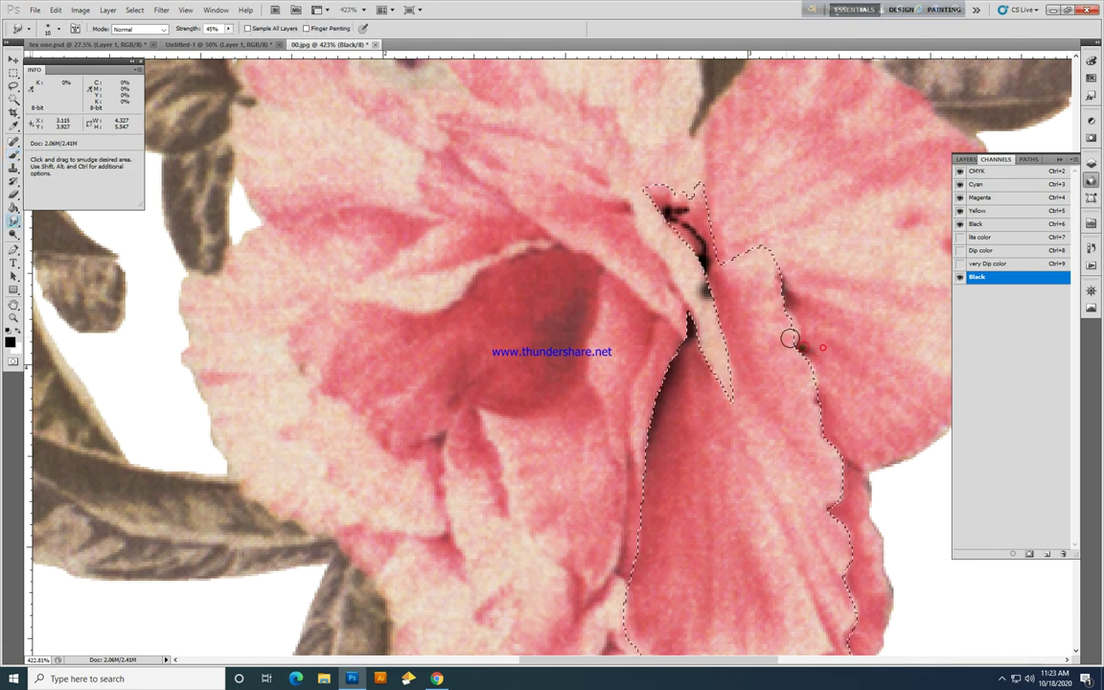
Step: Show the lite color and Dip color channels together with CMYK and Black, and clear the petal selection
key(ctrl+minus)
key(ctrl+minus)
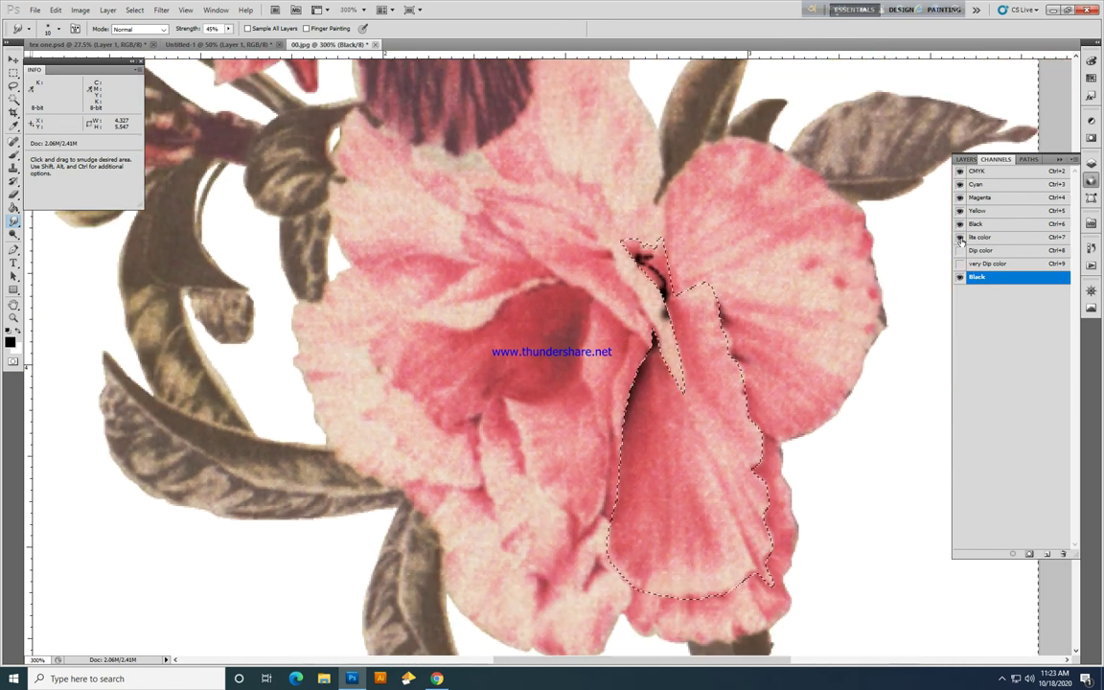
drag(960, 241, 960, 251)
alt+click(711, 315)
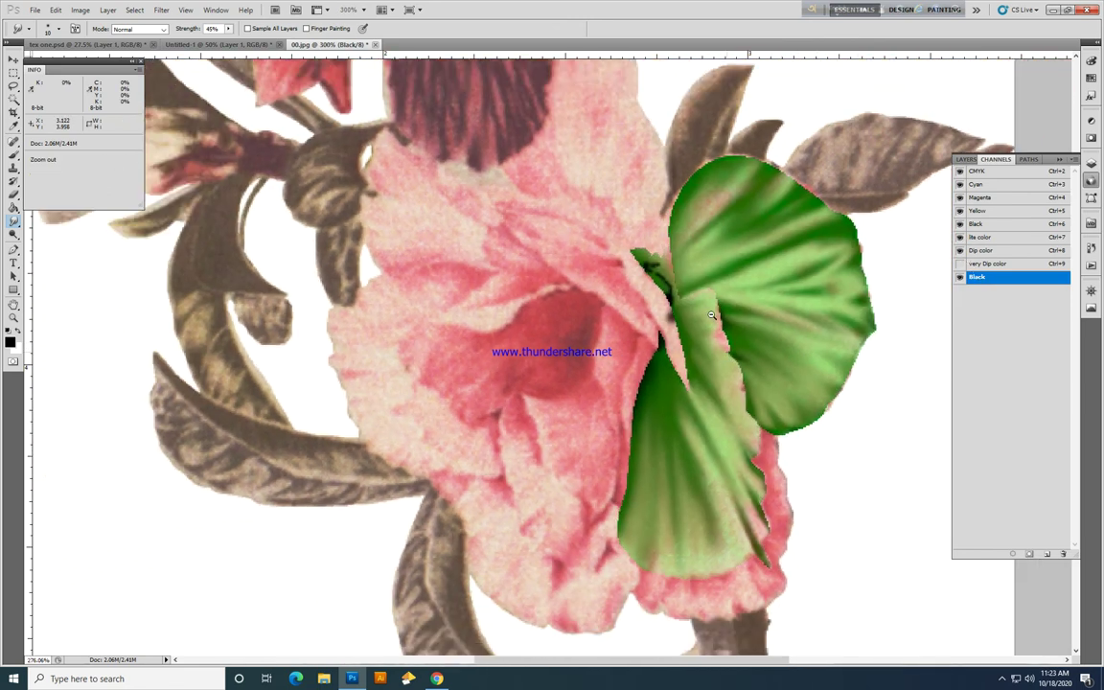
Step: Change the lite color channel's spot ink from green to a light salmon pink
double_click(1005, 240)
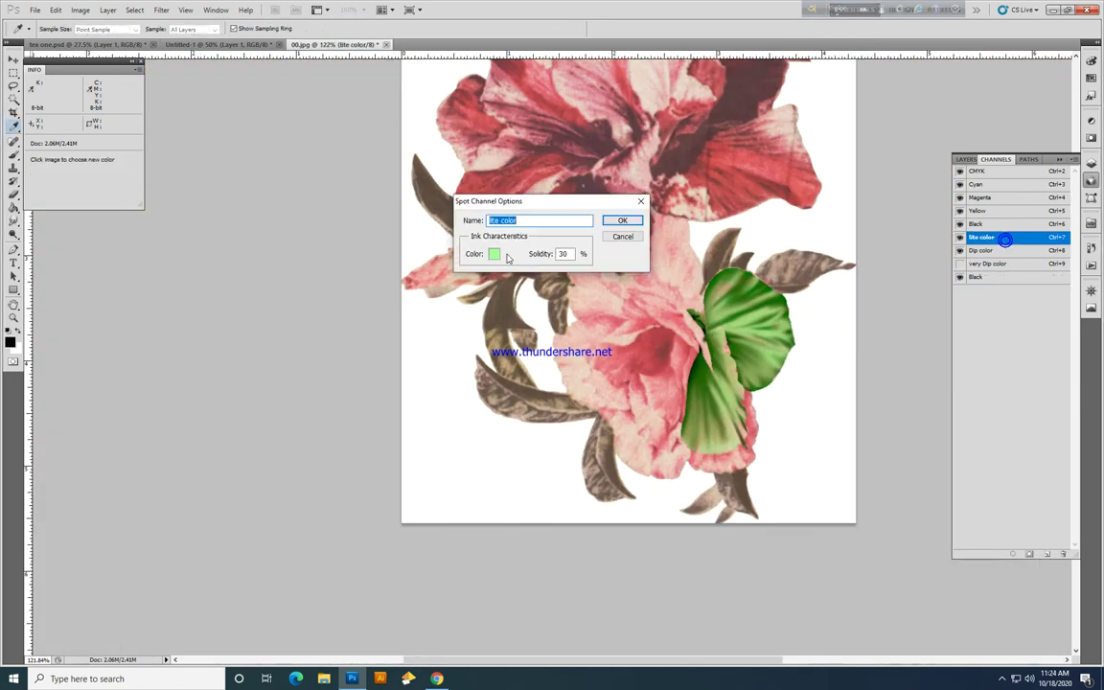
click(494, 253)
click(857, 200)
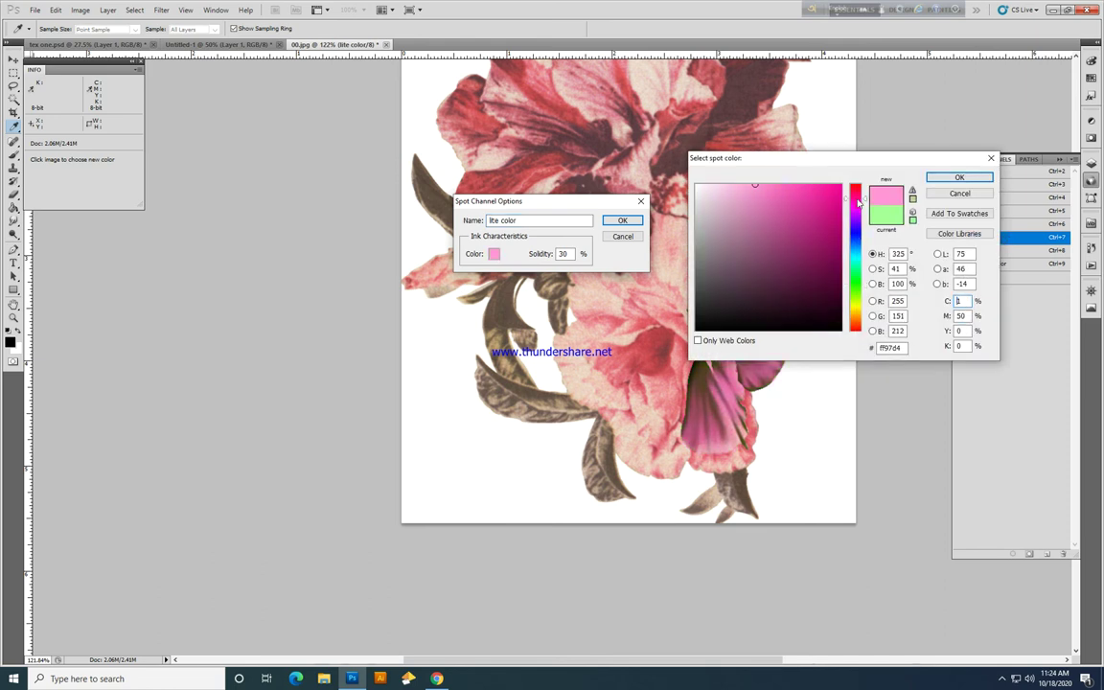
mouse_move(860, 202)
mouse_down()
mouse_move(857, 318)
mouse_move(874, 335)
mouse_up()
key(Return)
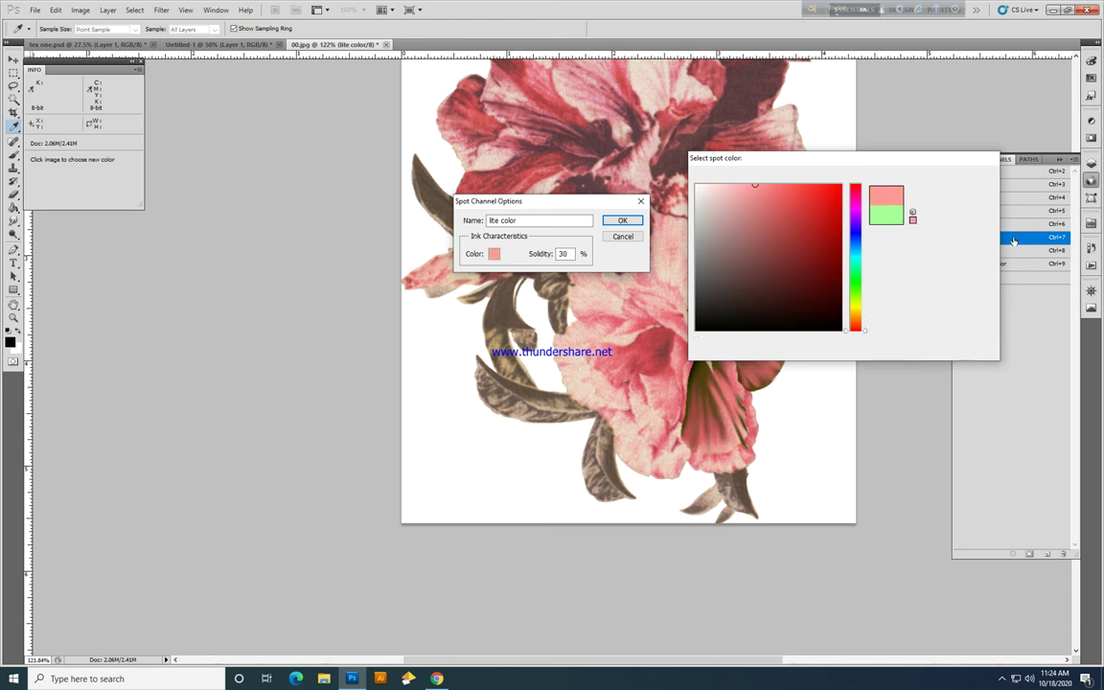
key(Return)
Step: Change the Dip color channel's spot ink to the red d34e4e
double_click(1011, 250)
click(494, 253)
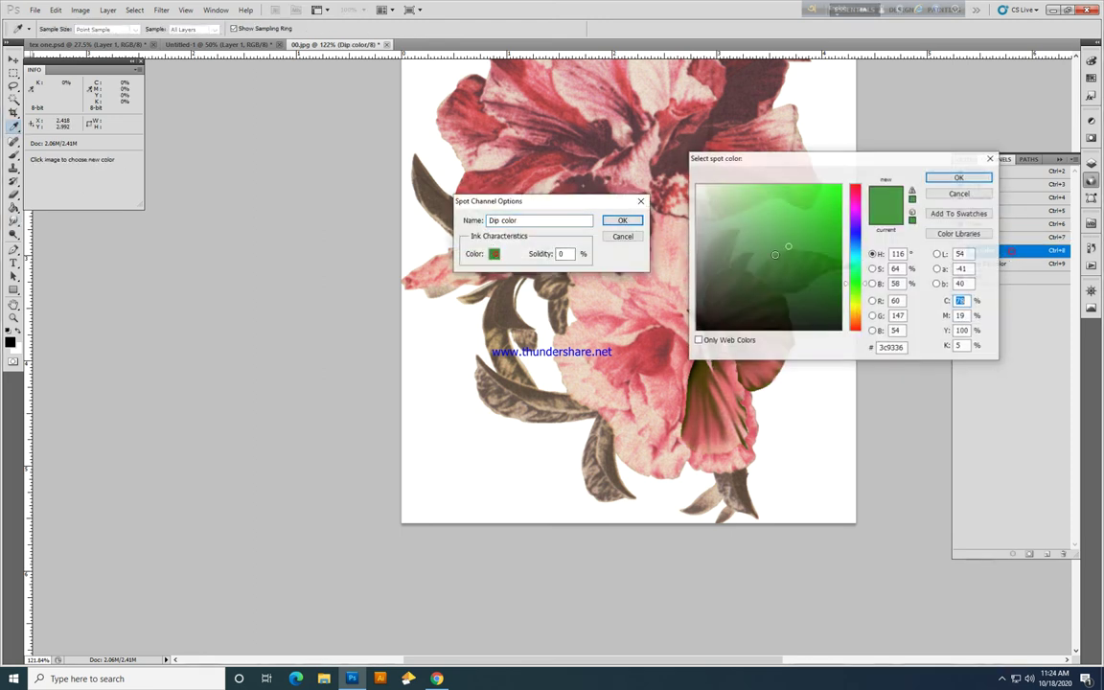
drag(859, 259, 870, 333)
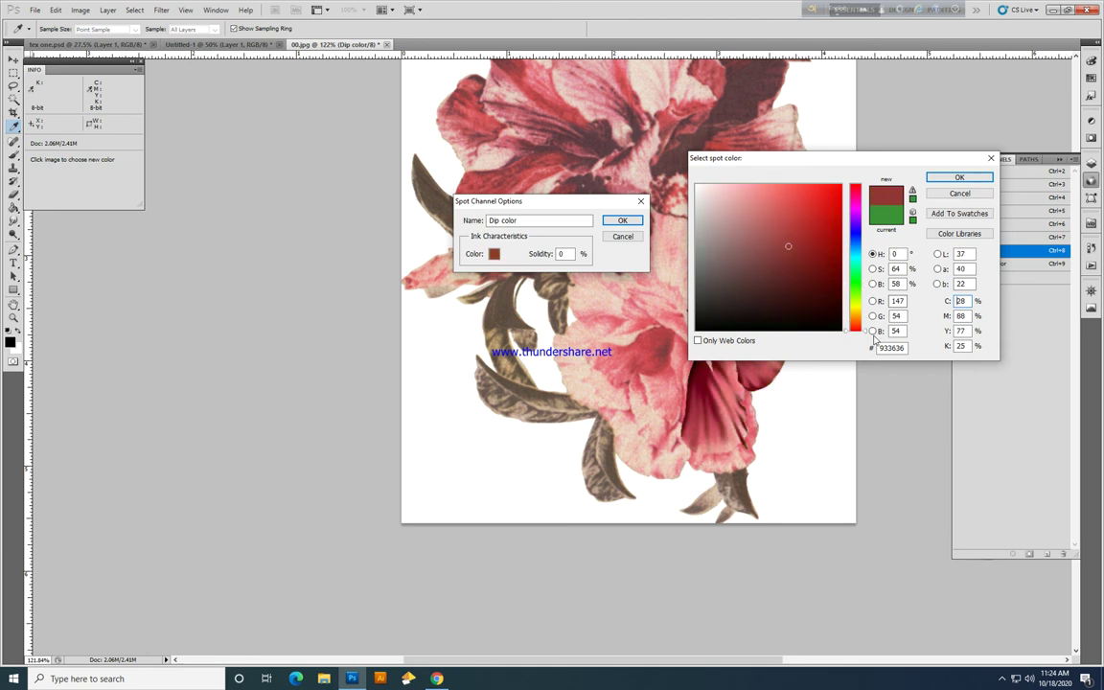
click(794, 215)
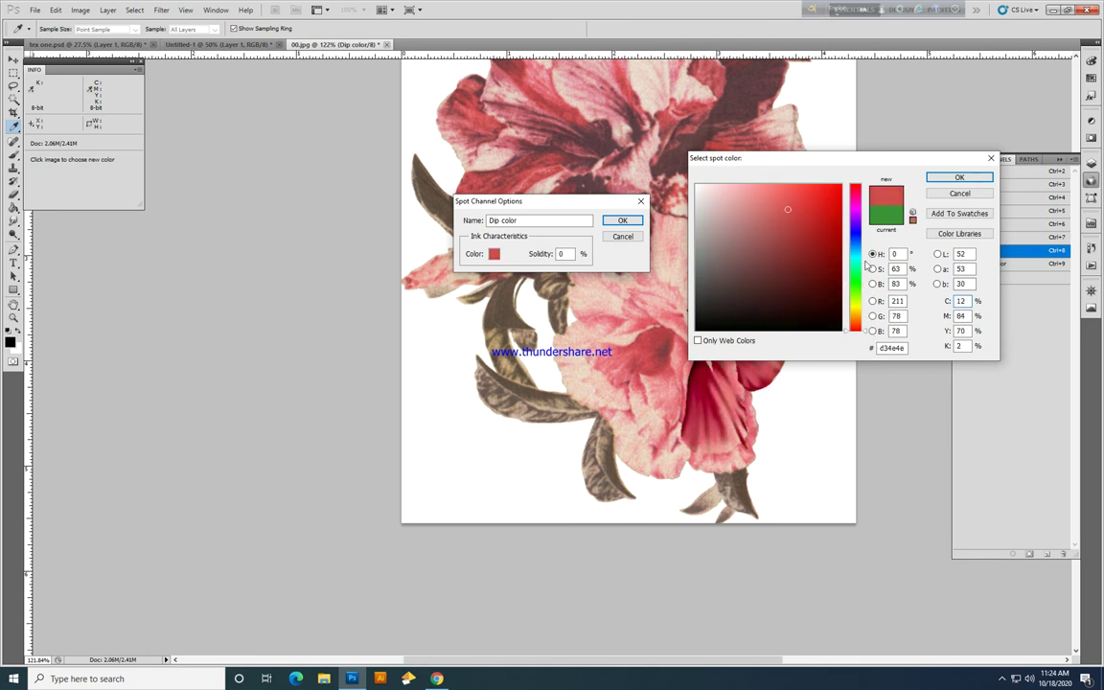
click(959, 177)
key(Return)
Step: Hide the CMYK image and adjust the Dip color channel's spot ink to a brighter, lighter red
click(960, 171)
drag(782, 302, 749, 262)
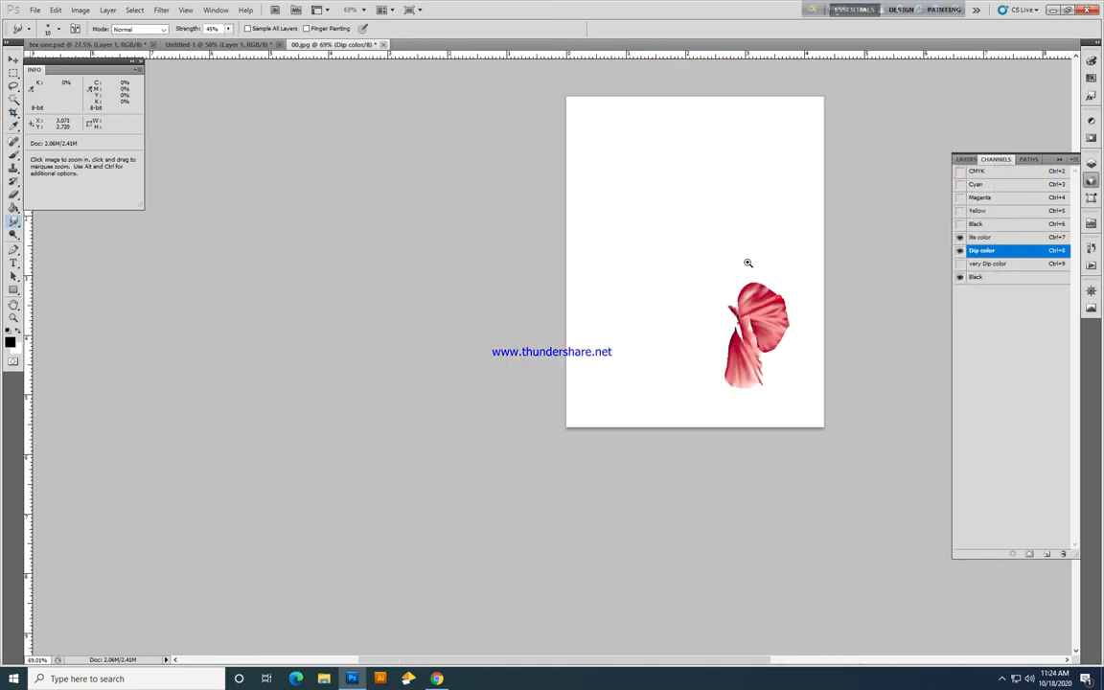
drag(750, 338, 796, 325)
double_click(1034, 252)
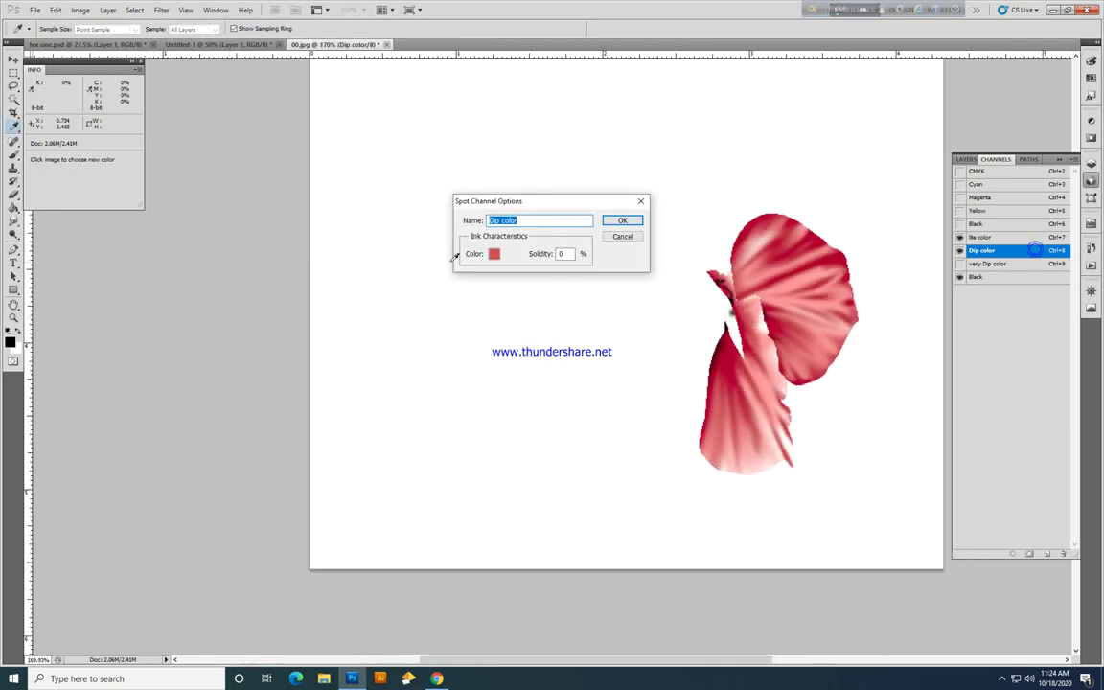
click(492, 254)
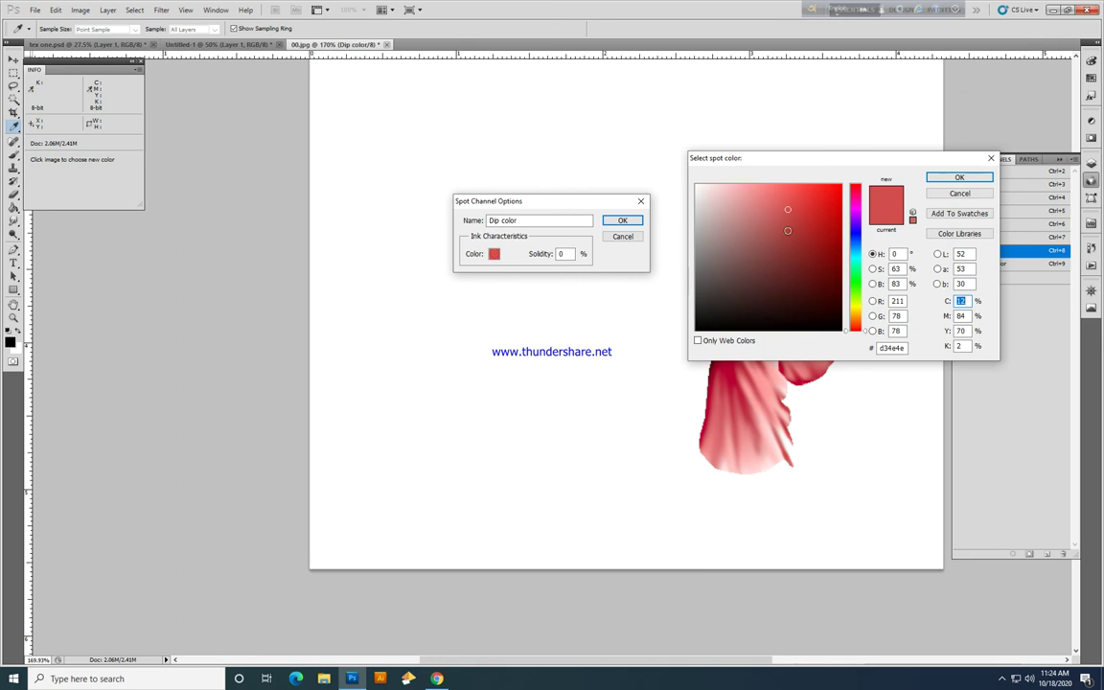
drag(706, 203, 769, 199)
key(Return)
key(Return)
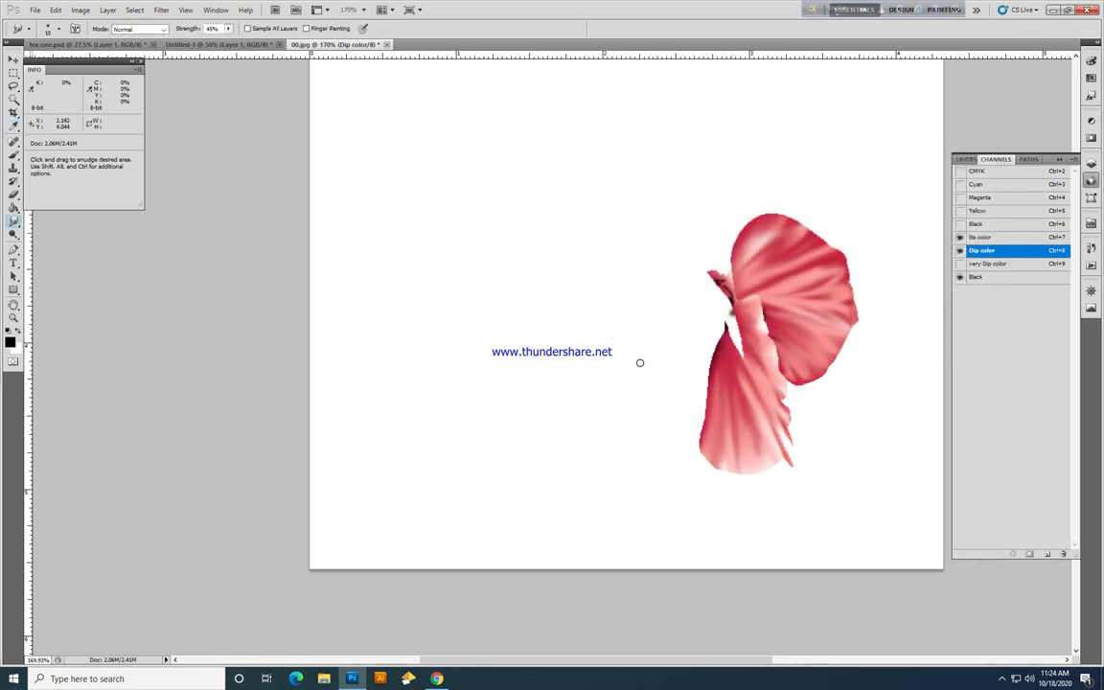
drag(740, 381, 816, 380)
click(987, 238)
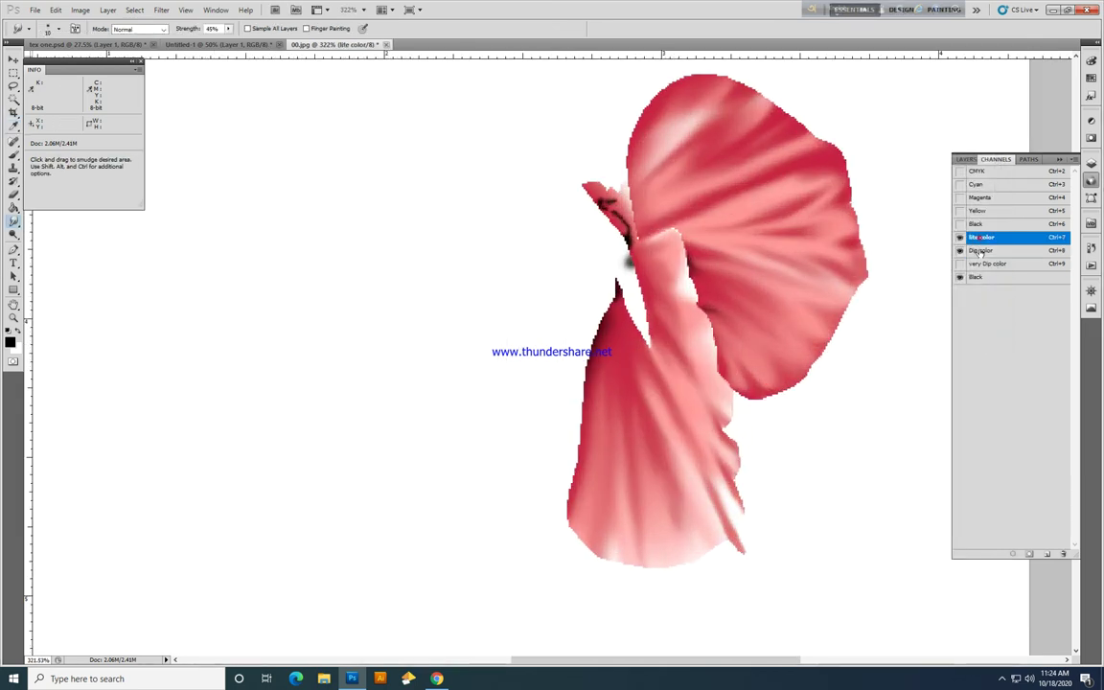
click(983, 252)
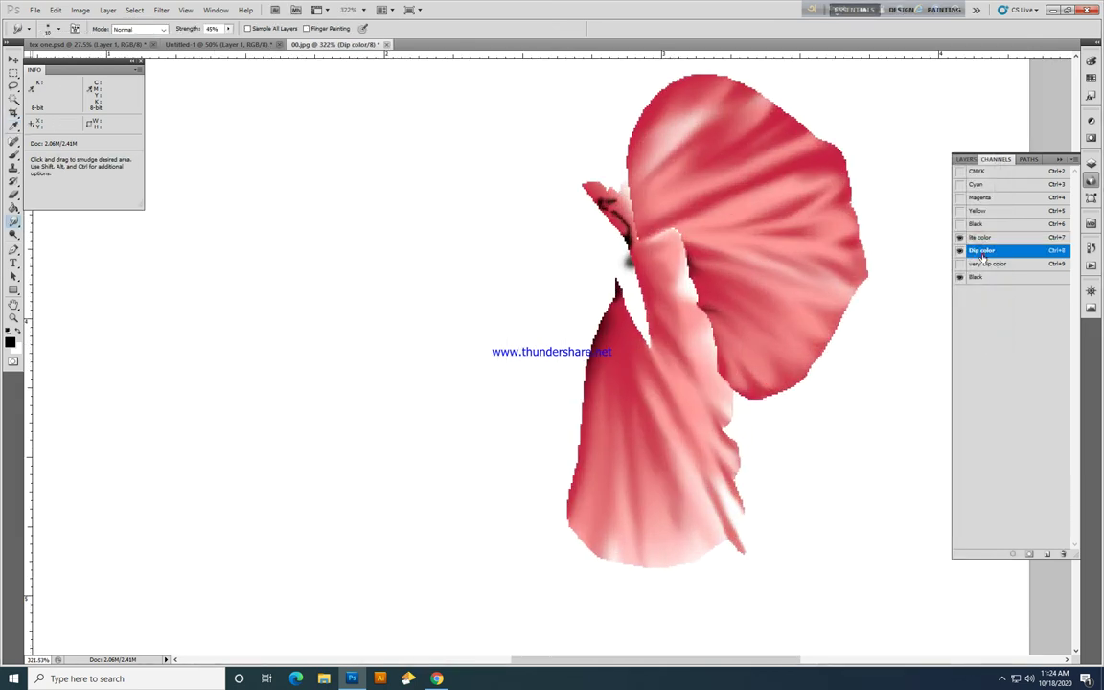
click(1002, 678)
click(992, 653)
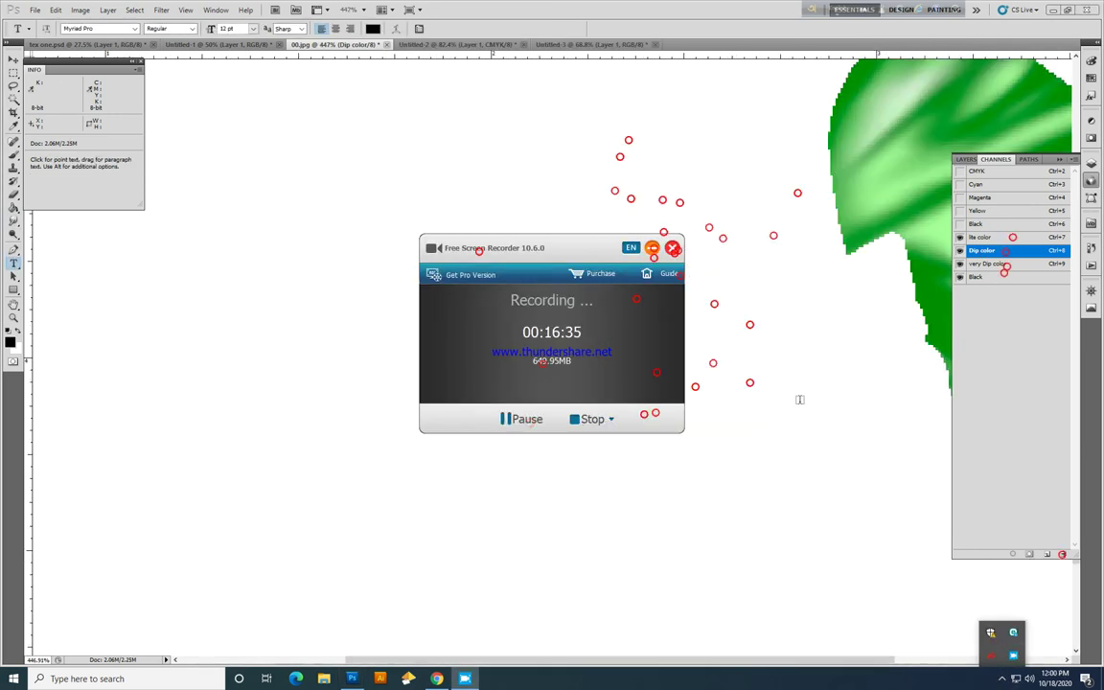
Step: Switch the green petal document to full-screen mode with the menu bar, leaving blank canvas above the petal
click(799, 400)
key(space)
drag(809, 285, 419, 341)
key(f)
key(space)
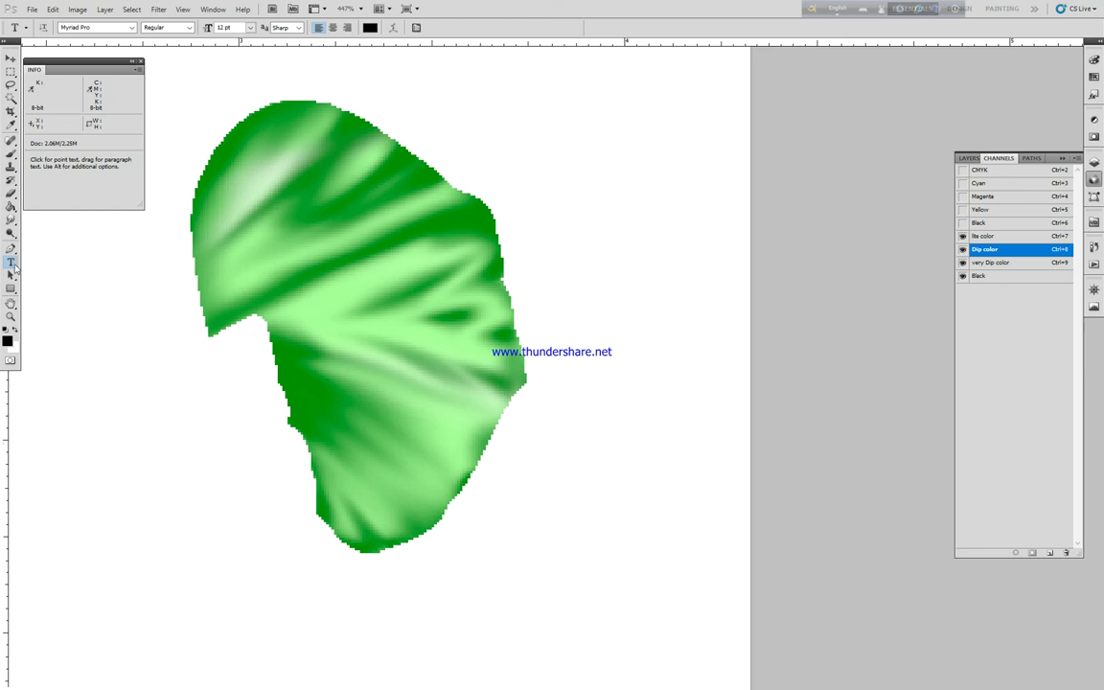
key(space)
drag(488, 244, 558, 486)
drag(458, 360, 502, 401)
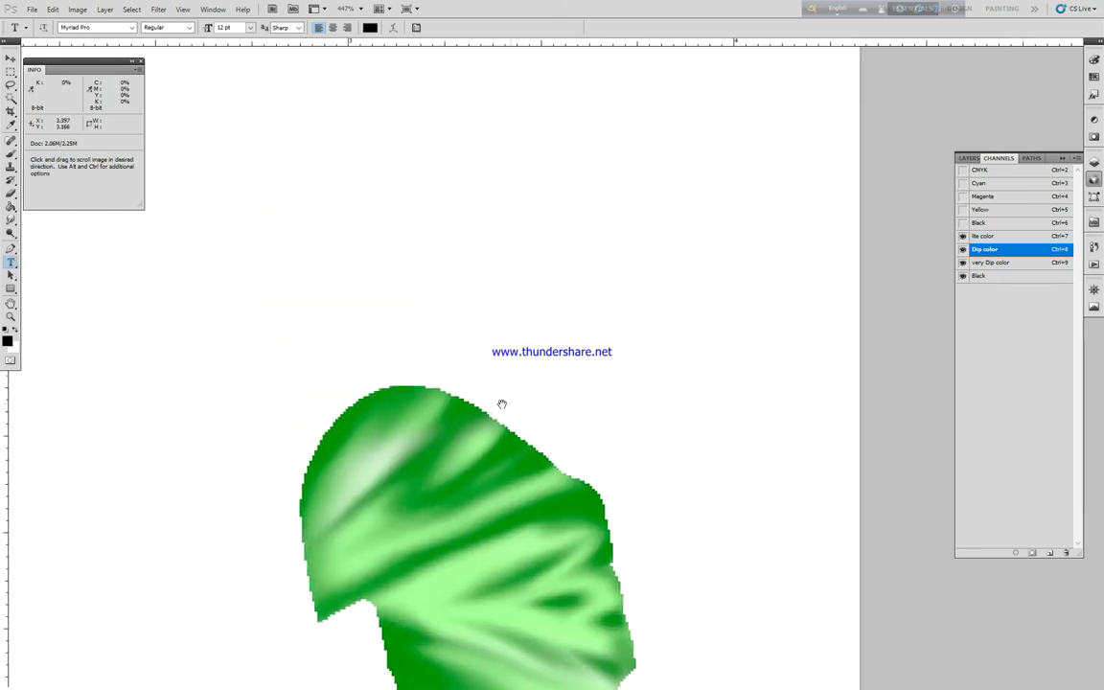
Step: Try to place the text "skip the time" above the petal on the Dip color channel, and switch to the Move tool
click(418, 240)
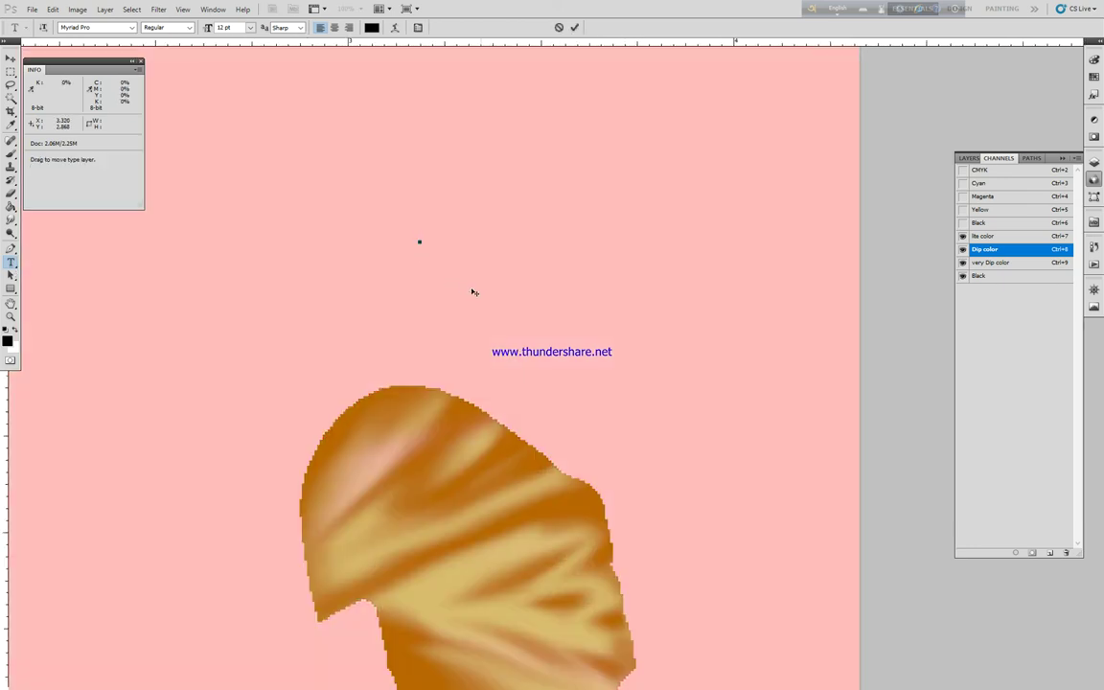
text(skip the time)
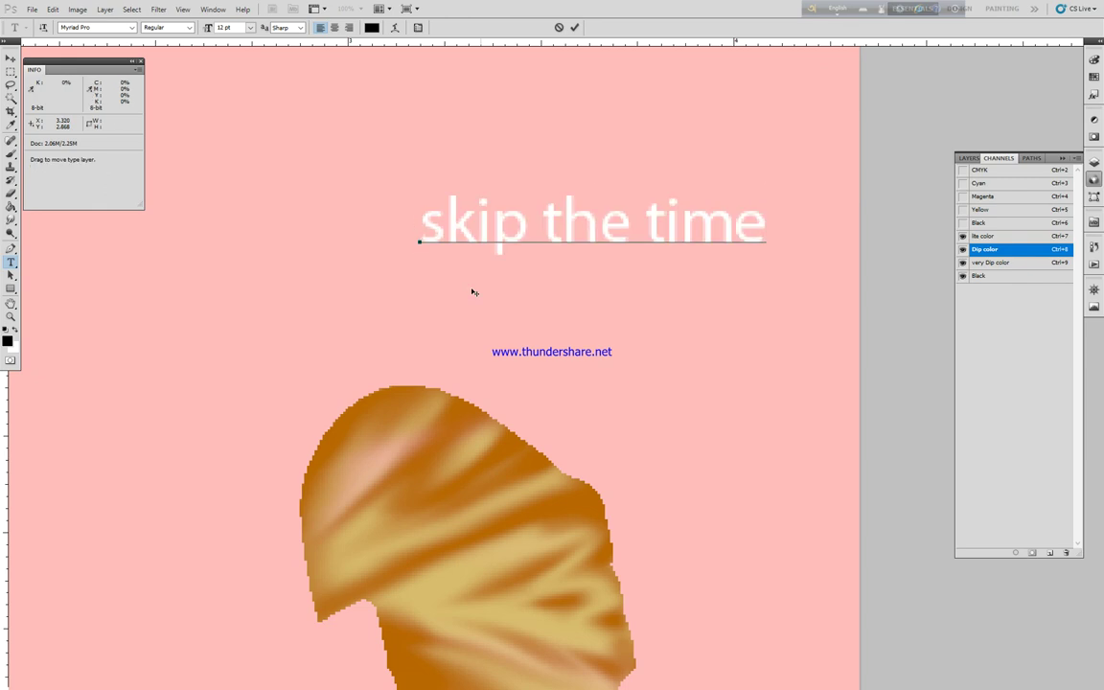
click(10, 61)
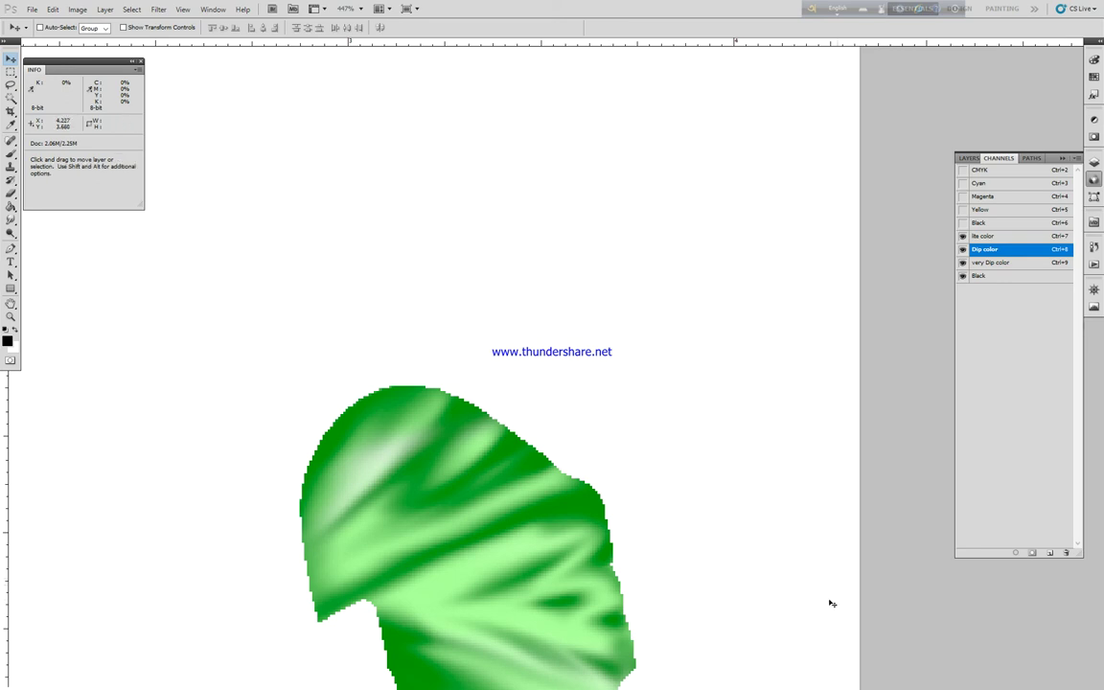
key(super)
click(1003, 677)
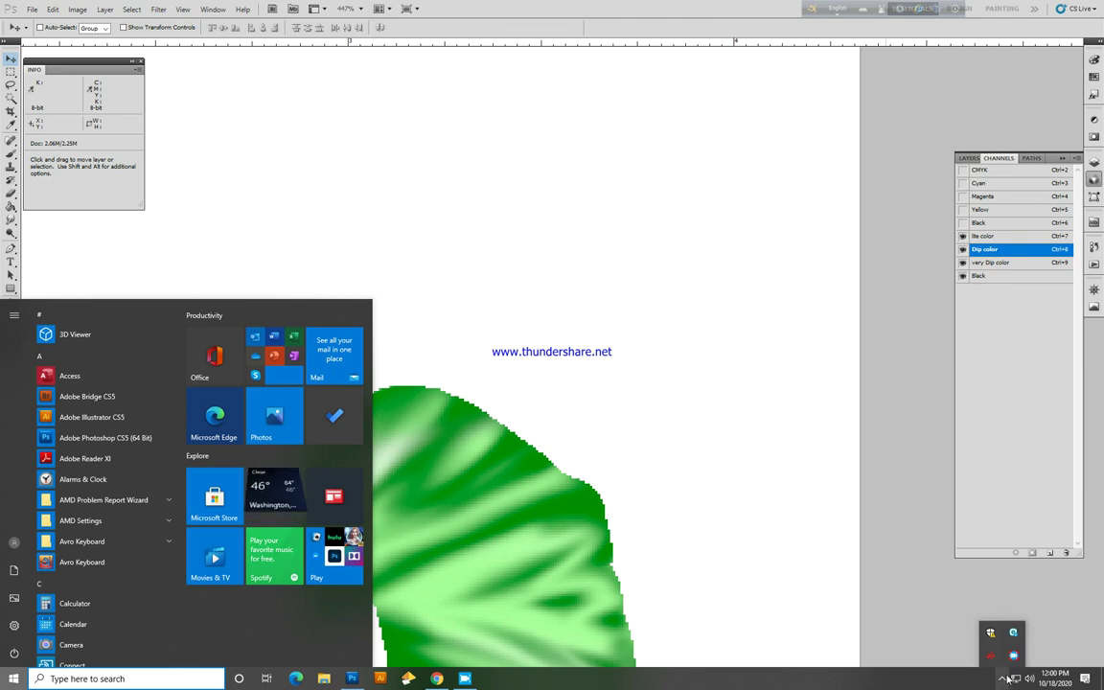
click(1018, 662)
click(1013, 657)
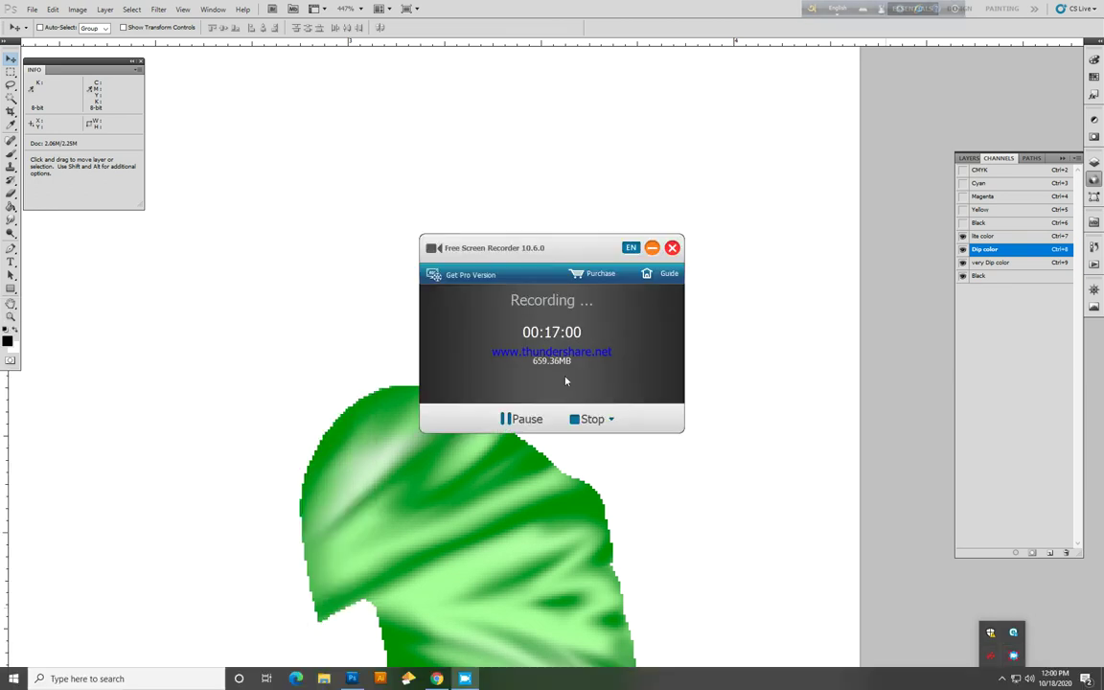
click(534, 423)
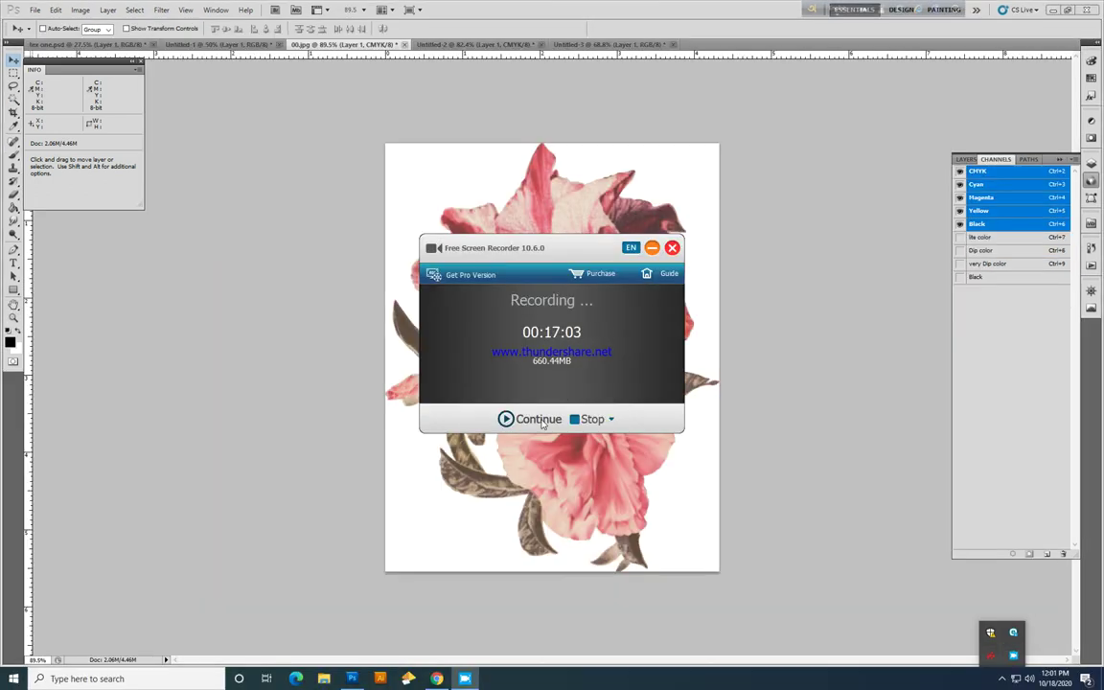
click(710, 465)
Step: Load Layer 1's outline as a selection around the lower pink flower, and return to the channel list
drag(640, 467, 757, 465)
click(965, 161)
ctrl+click(971, 203)
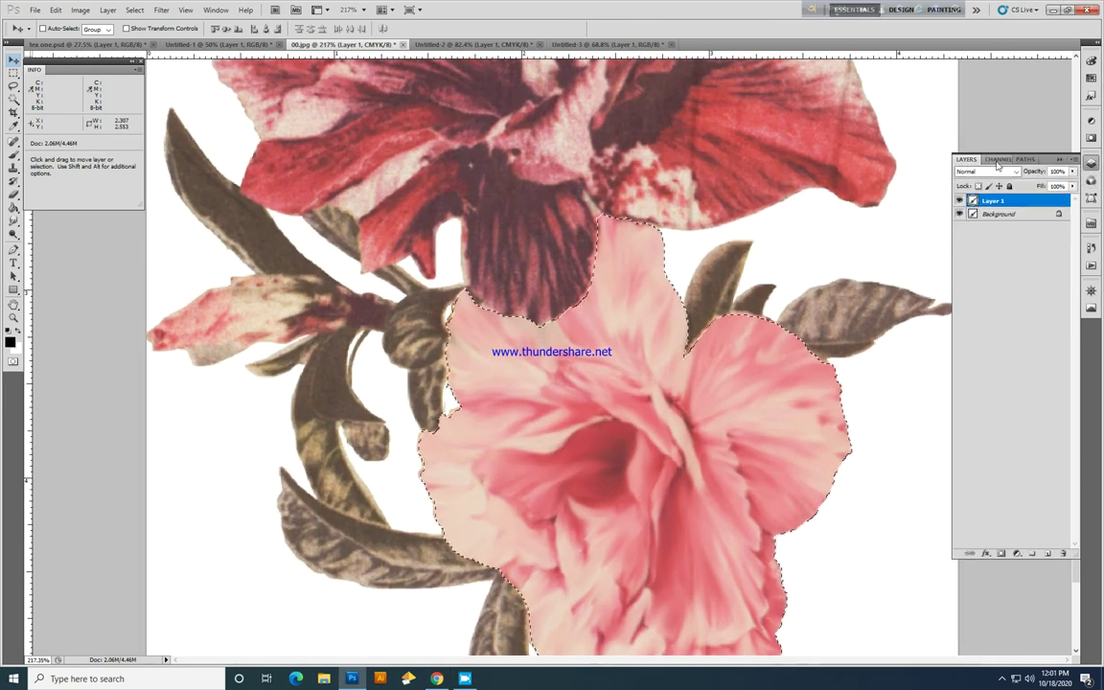
click(996, 161)
Step: Examine the selected pink flower's petals and smudged shading up close and as a whole, with the Smudge tool active
scroll(739, 320, down, 2)
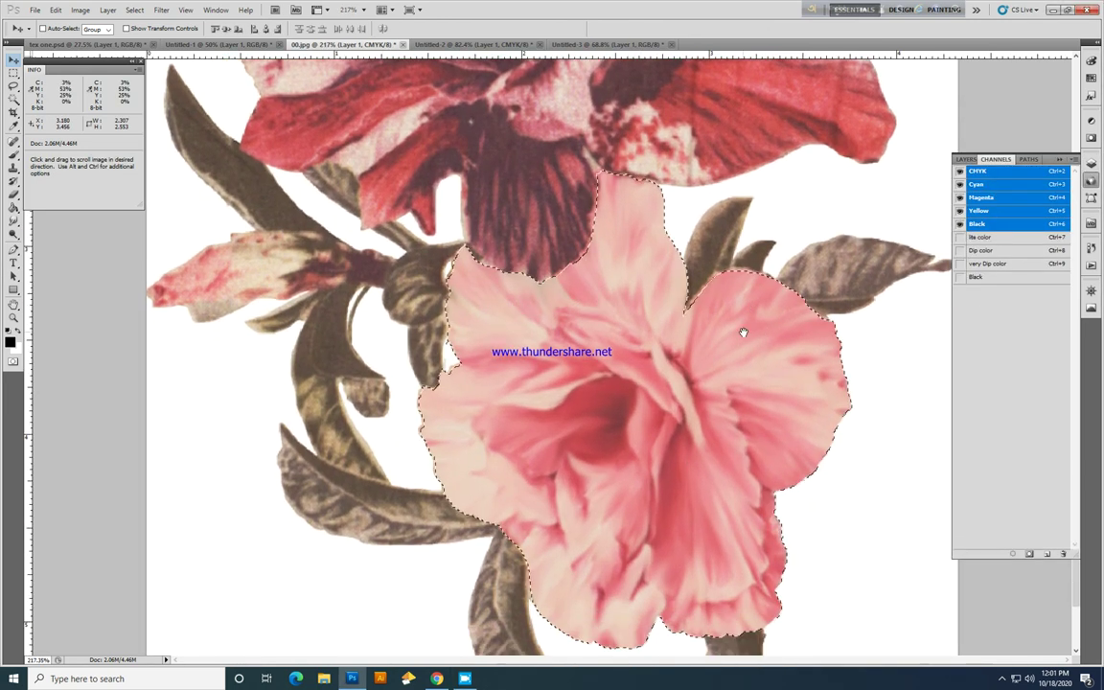
key(r)
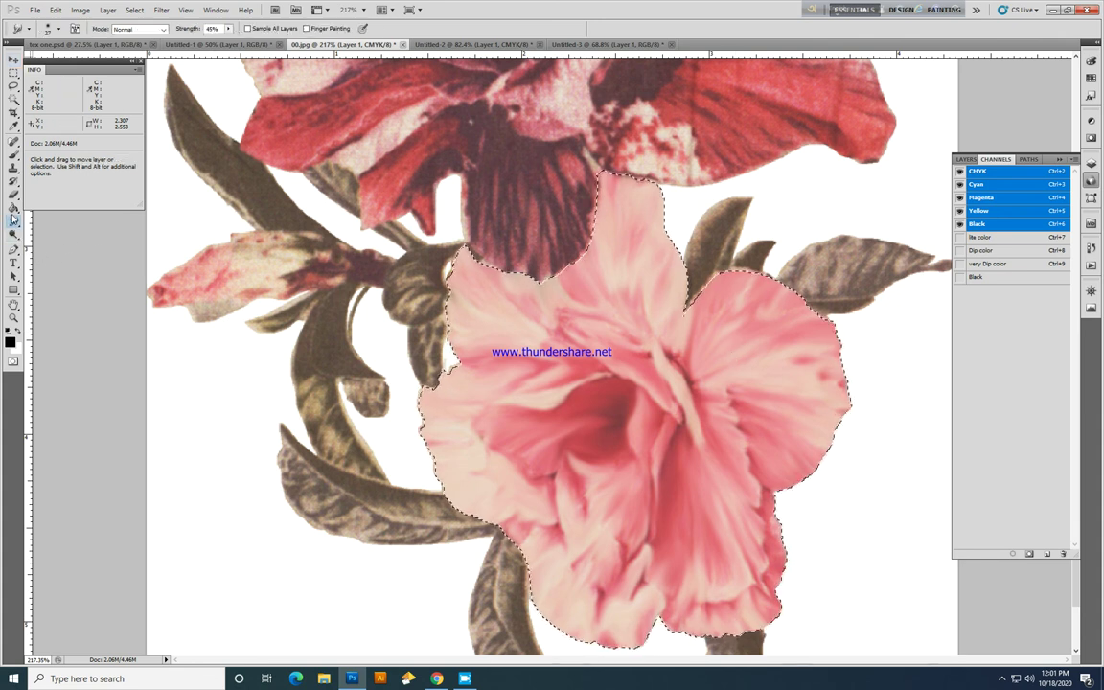
drag(711, 541, 831, 541)
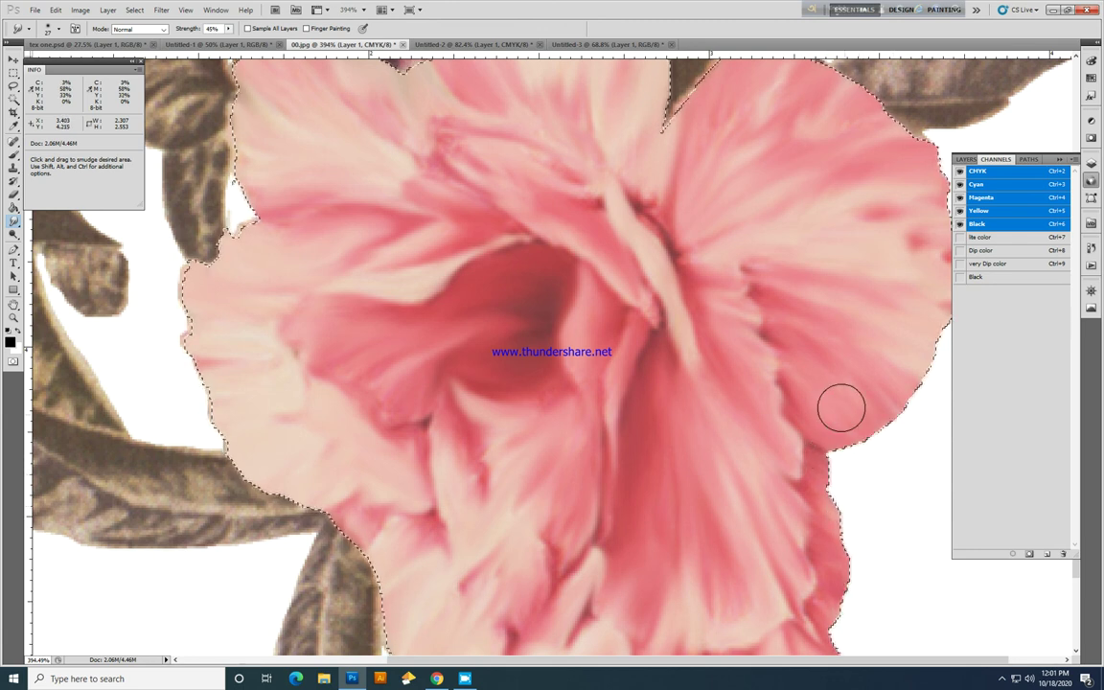
scroll(468, 446, down, 2)
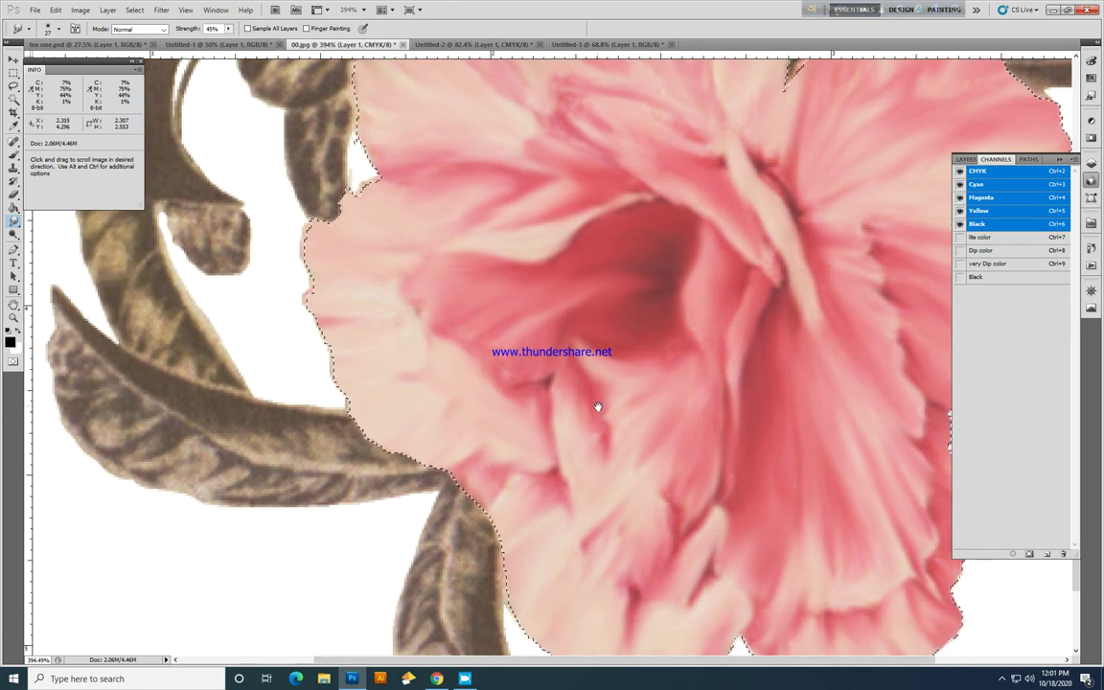
scroll(526, 352, down, 2)
scroll(526, 353, down, 3)
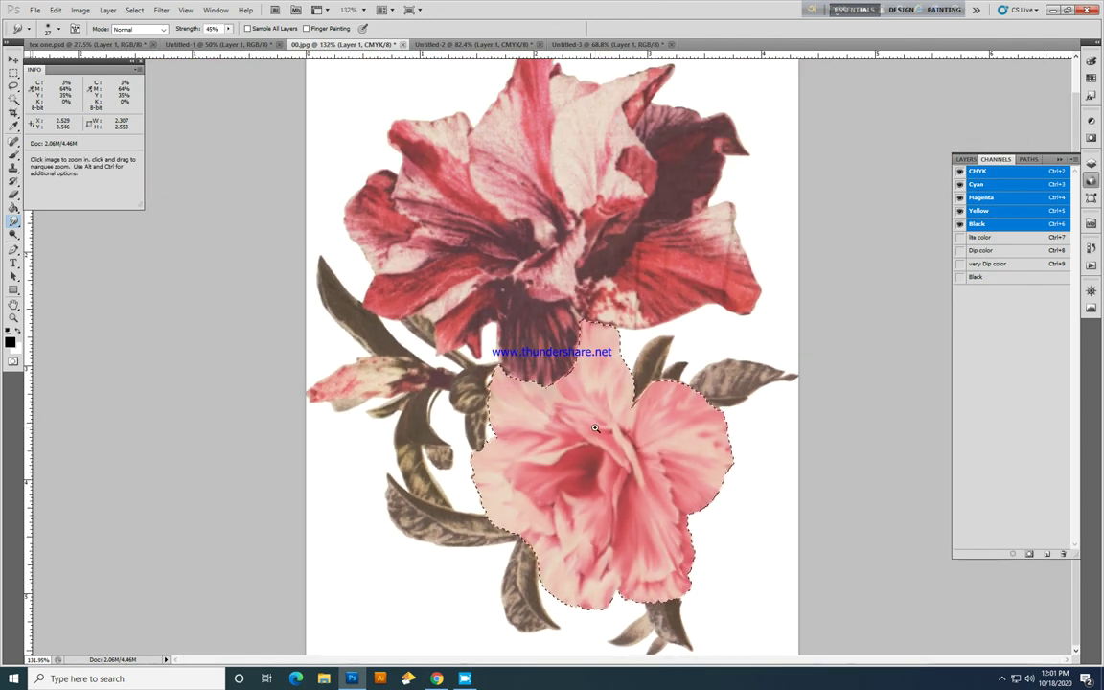
scroll(577, 412, up, 3)
scroll(578, 412, up, 1)
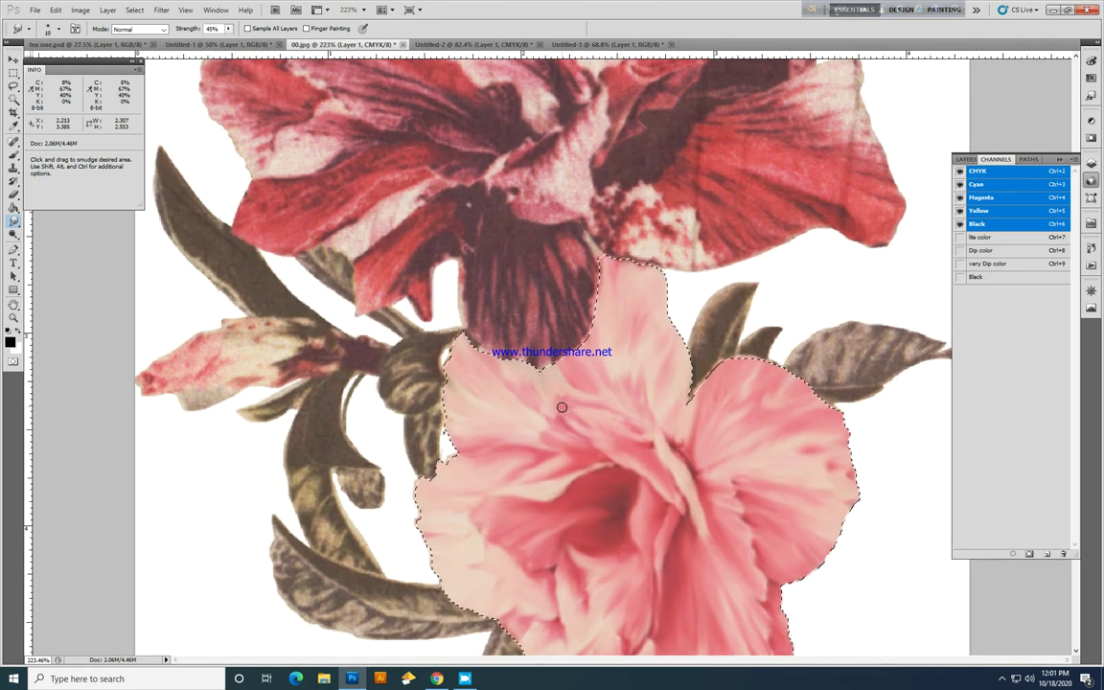
key(bracketleft)
scroll(771, 387, down, 3)
key(c)
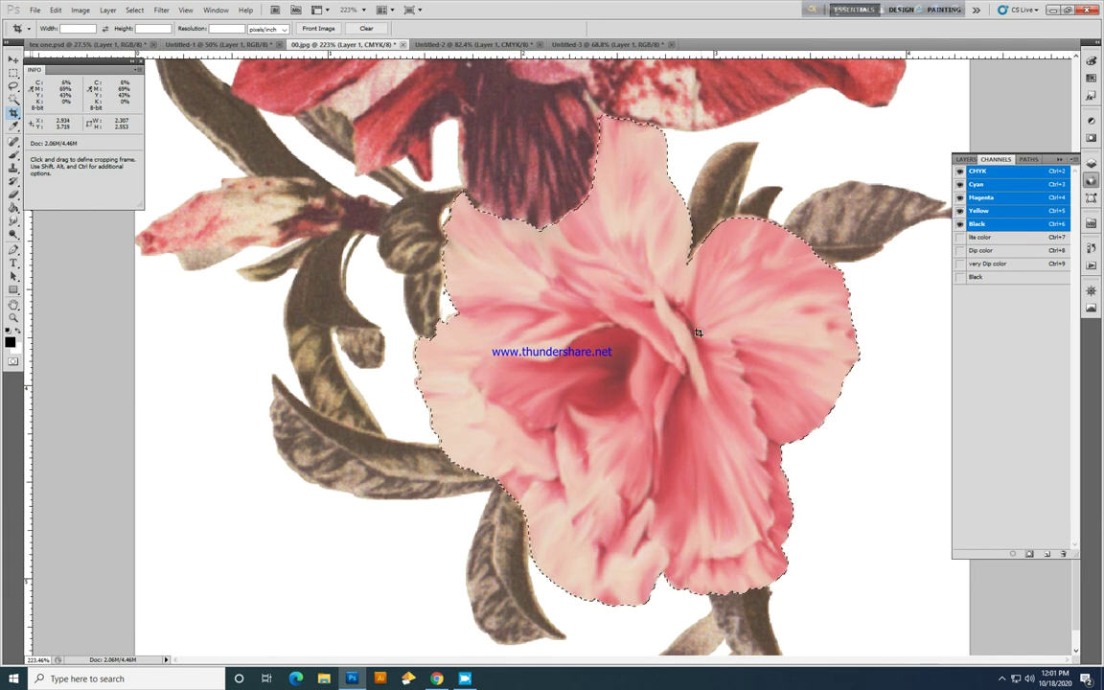
key(r)
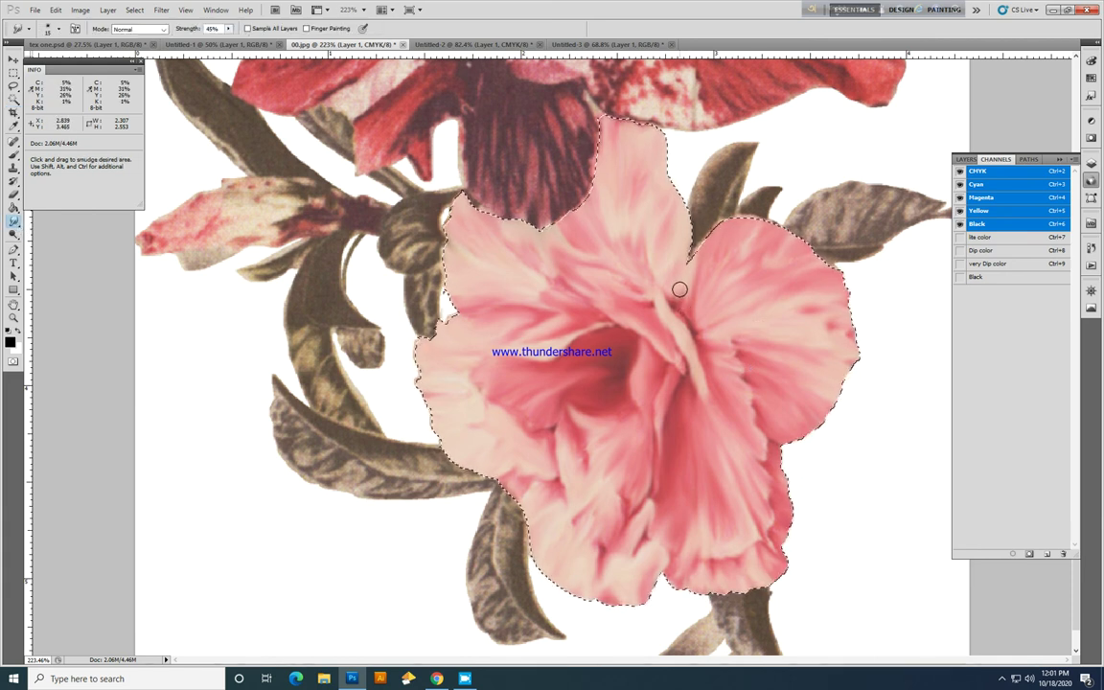
drag(707, 497, 696, 433)
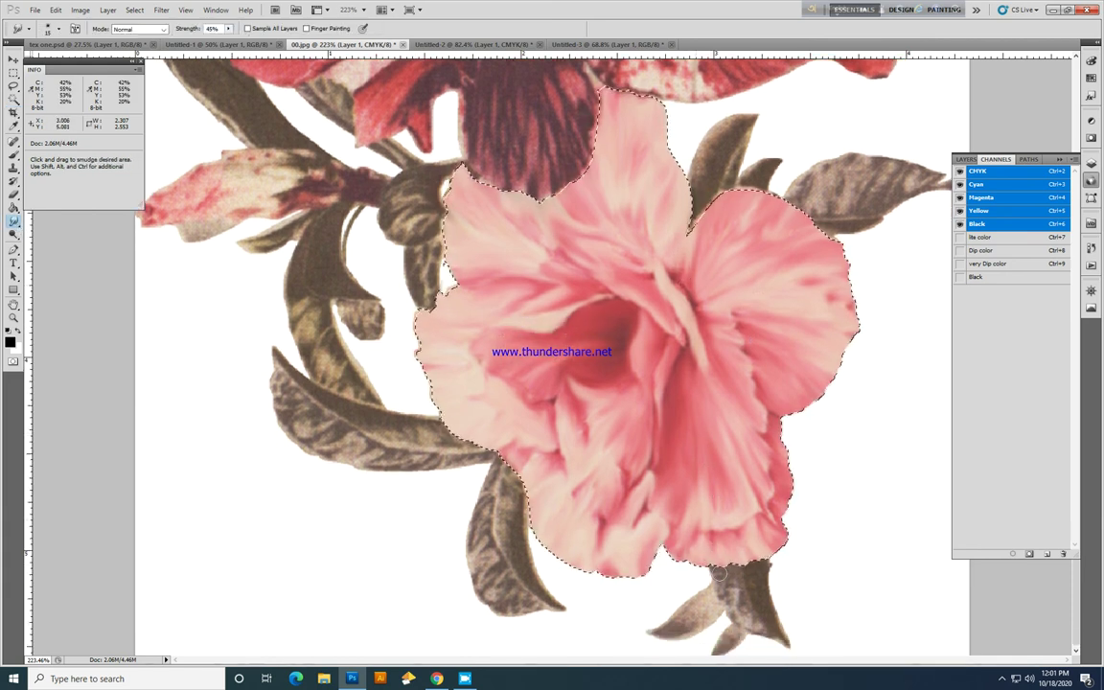
Step: View the Cyan, Magenta, Yellow and Black channels one at a time, and return to the CMYK composite
click(977, 185)
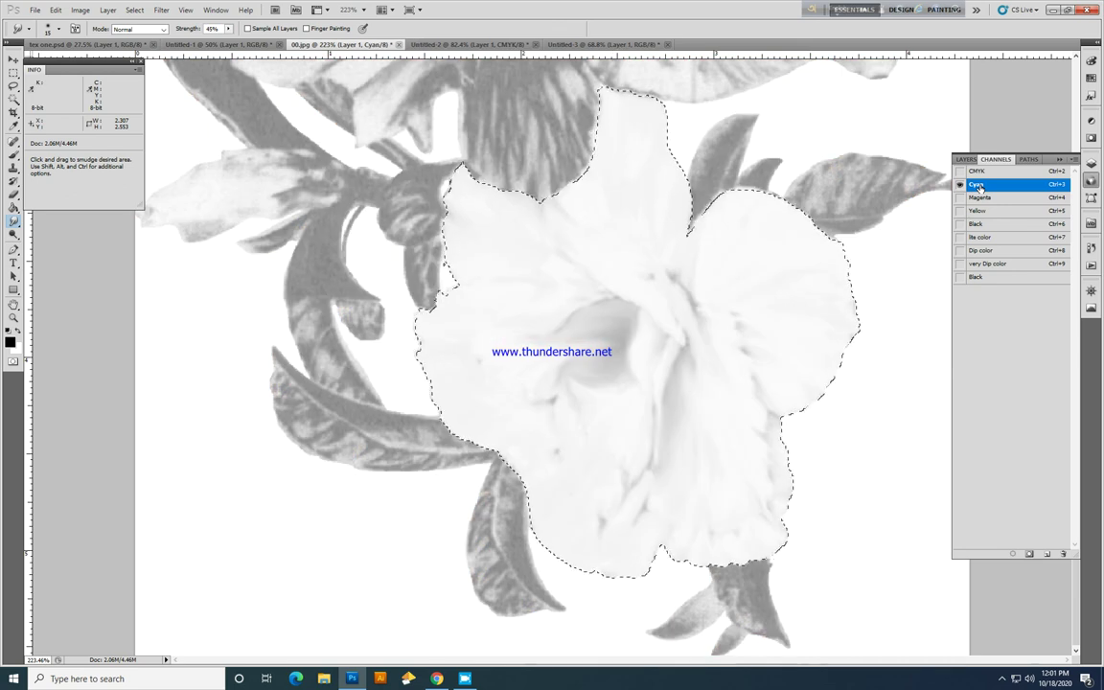
click(981, 197)
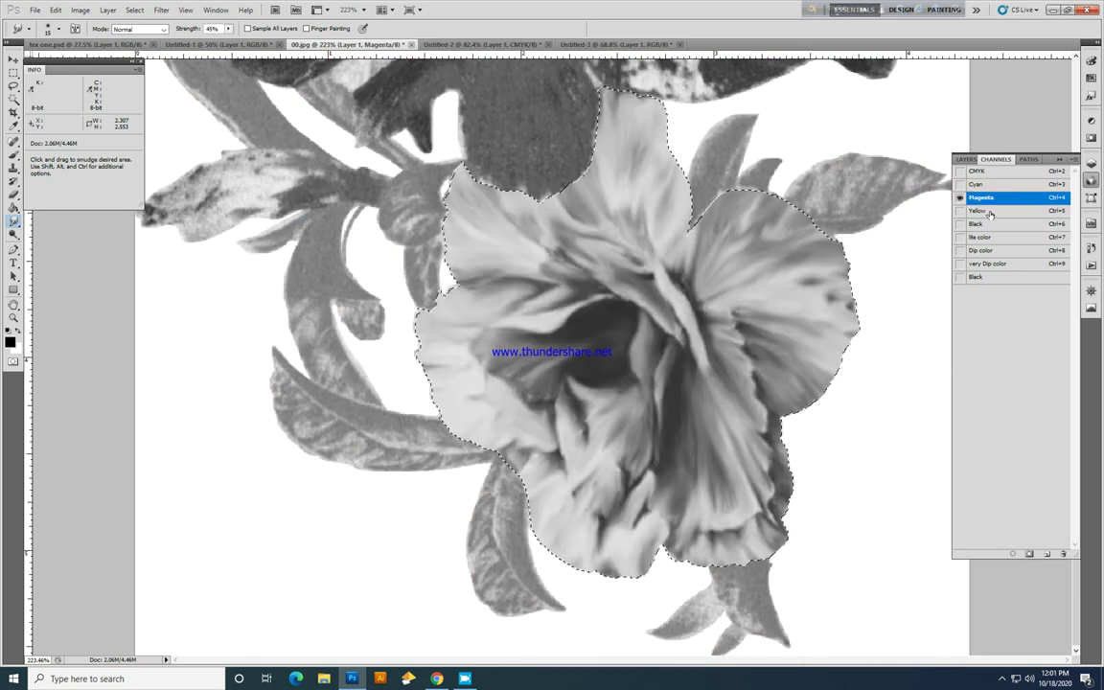
click(987, 211)
click(983, 224)
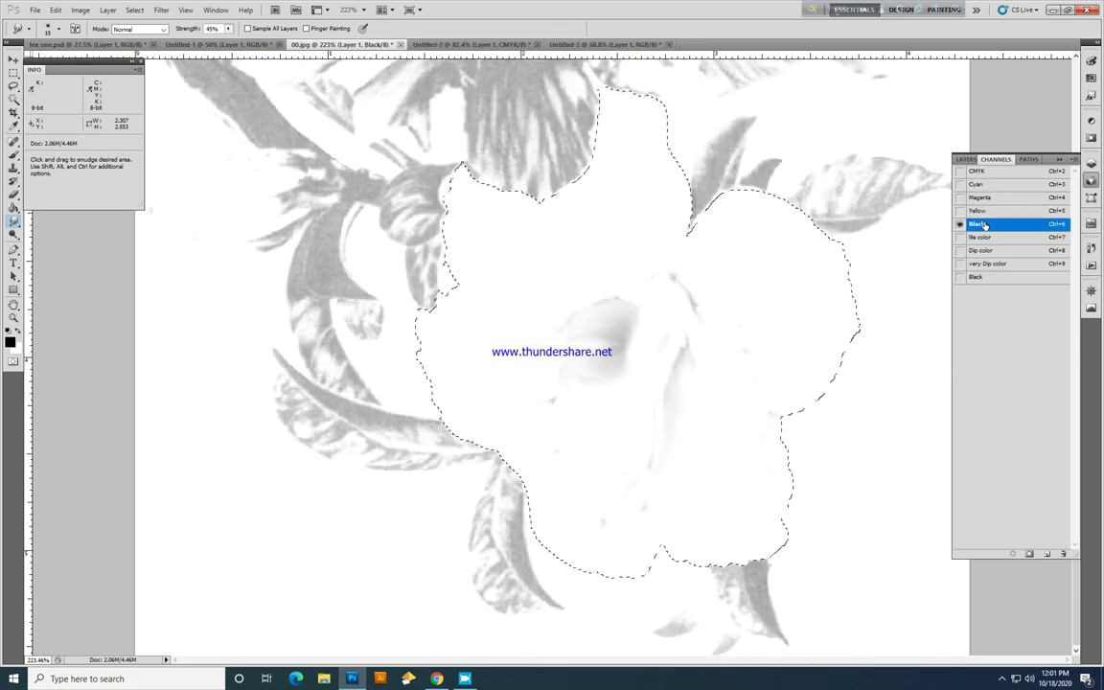
click(978, 172)
alt+click(680, 332)
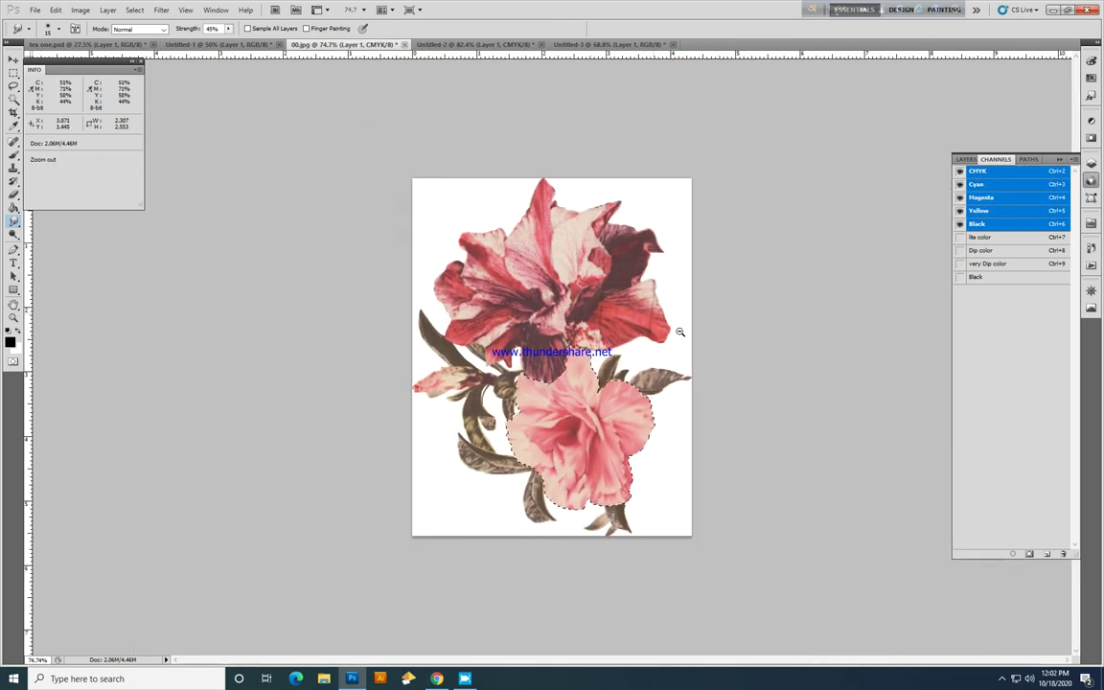
scroll(659, 422, up, 3)
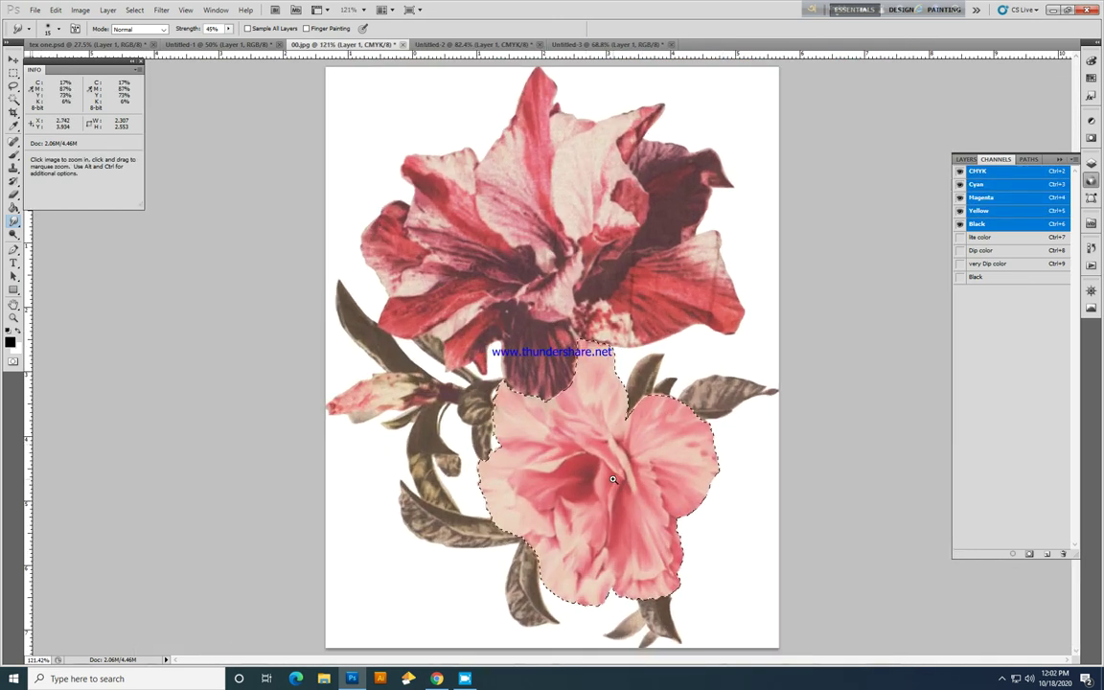
Step: Apply a CMYK Curves adjustment to the selected pink flower to increase its contrast
key(ctrl+m)
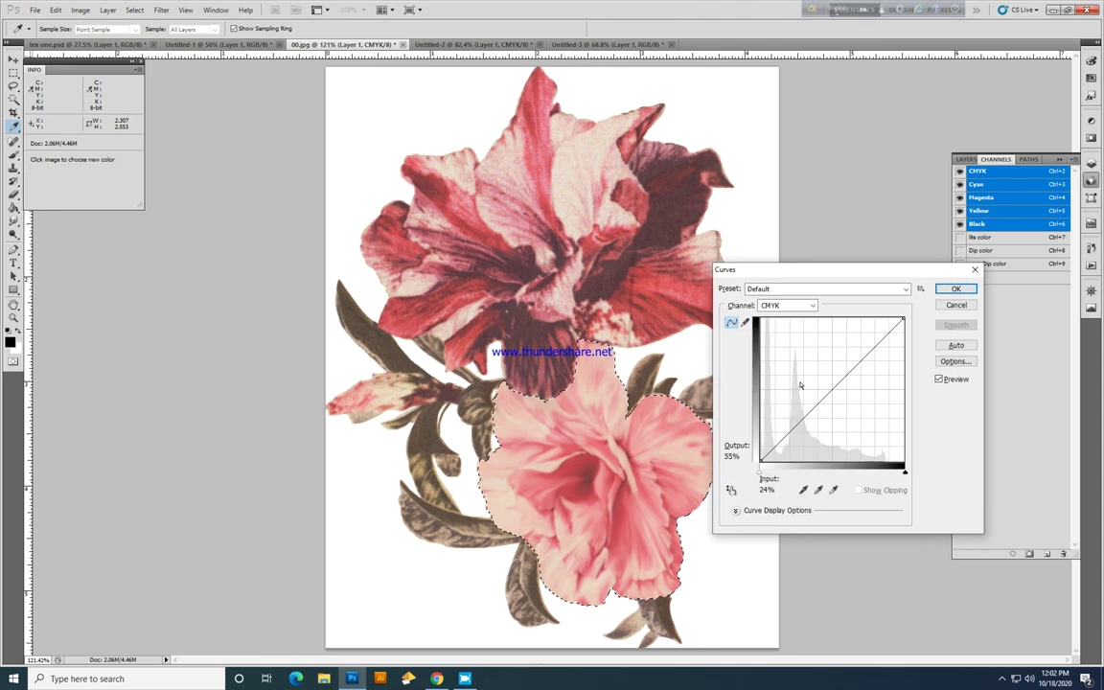
click(832, 391)
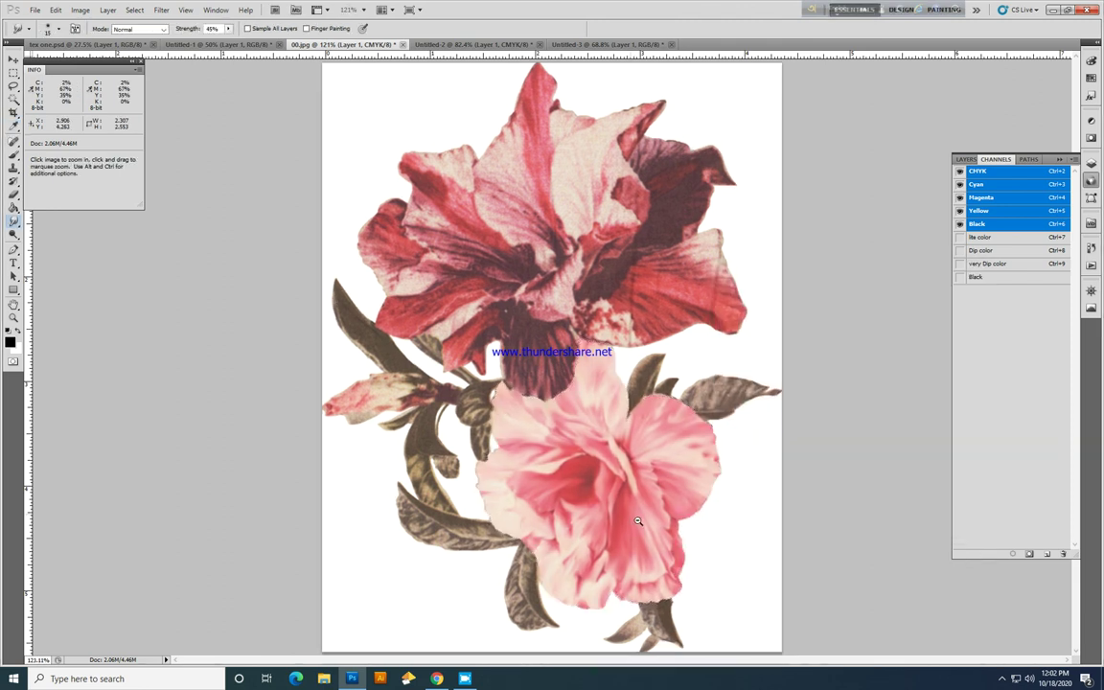
key(ctrl+alt+7)
Step: Apply a second CMYK Curves adjustment to the pink flower with a midpoint and a point at input 86, output 90, and deselect
key(ctrl+m)
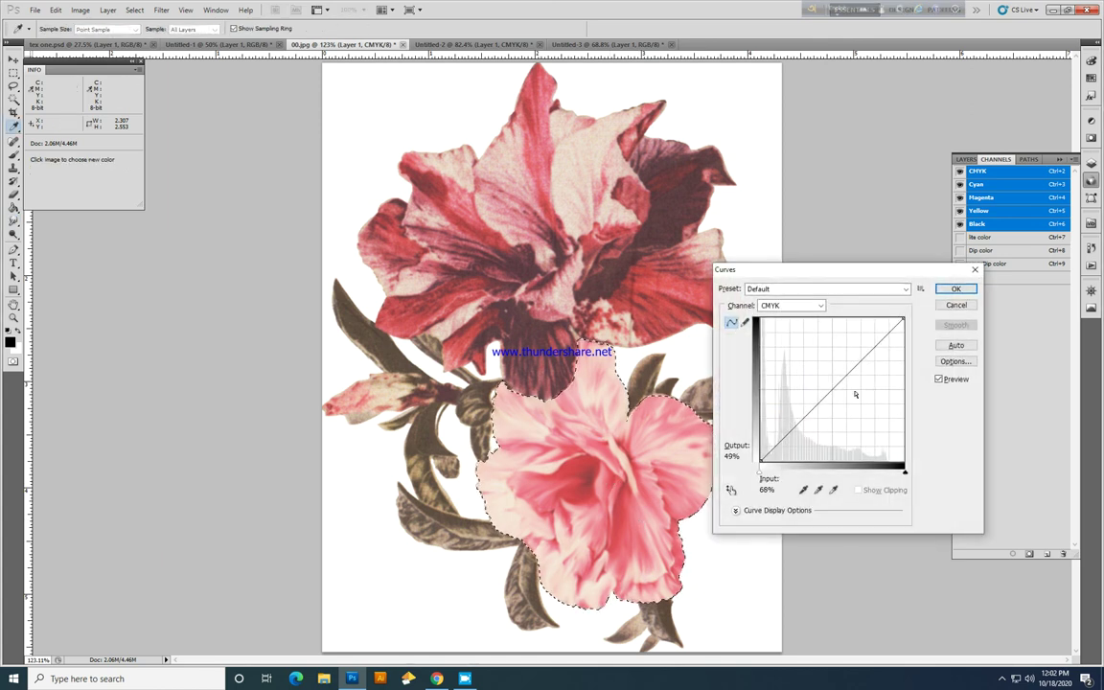
click(831, 387)
drag(830, 387, 829, 385)
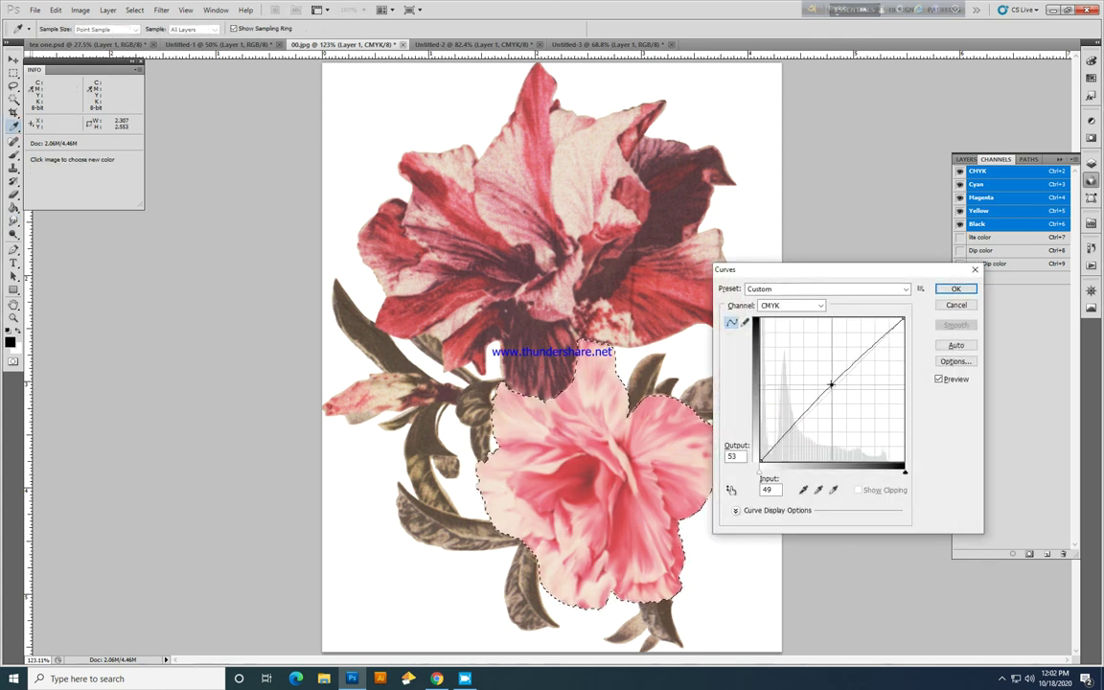
click(883, 334)
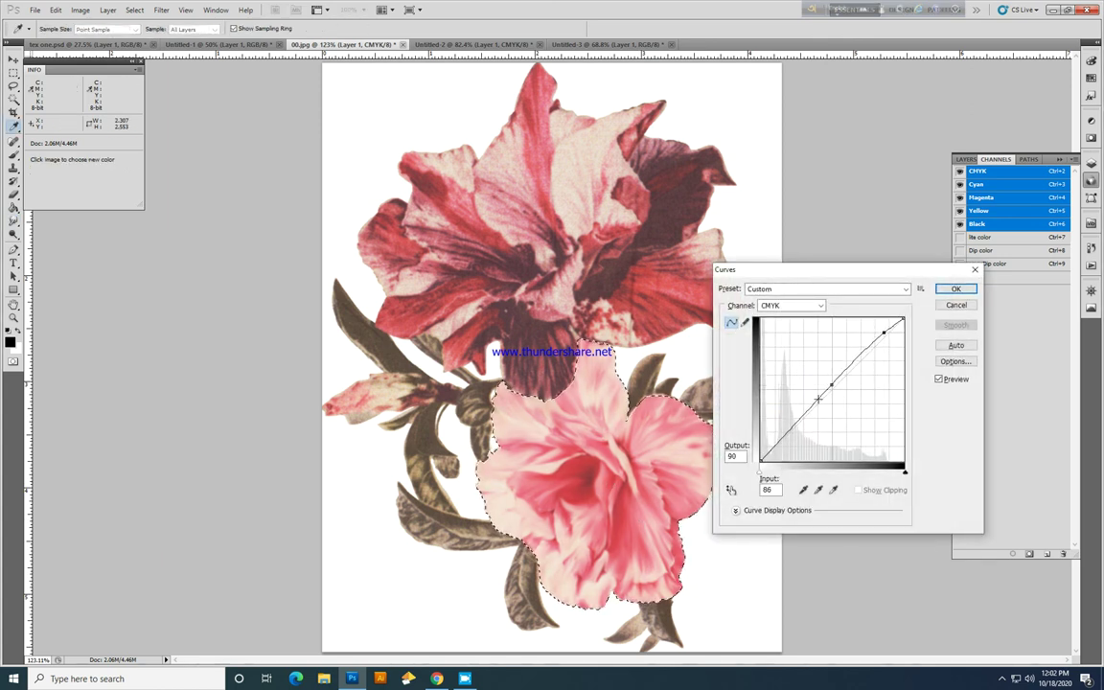
key(Return)
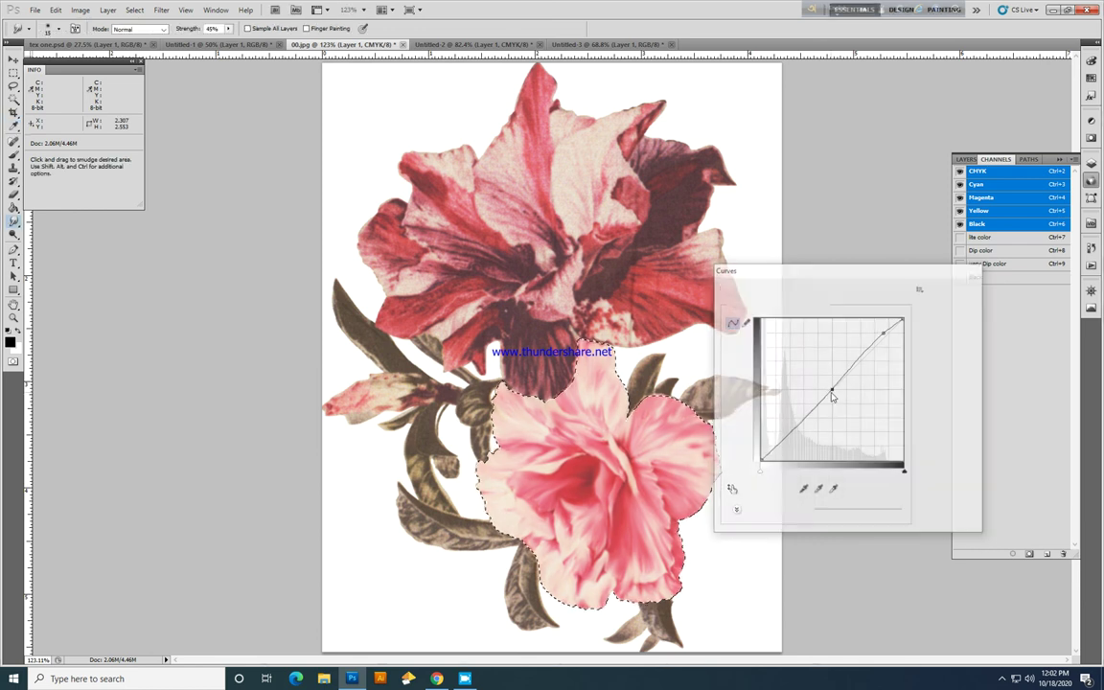
key(ctrl+d)
key(v)
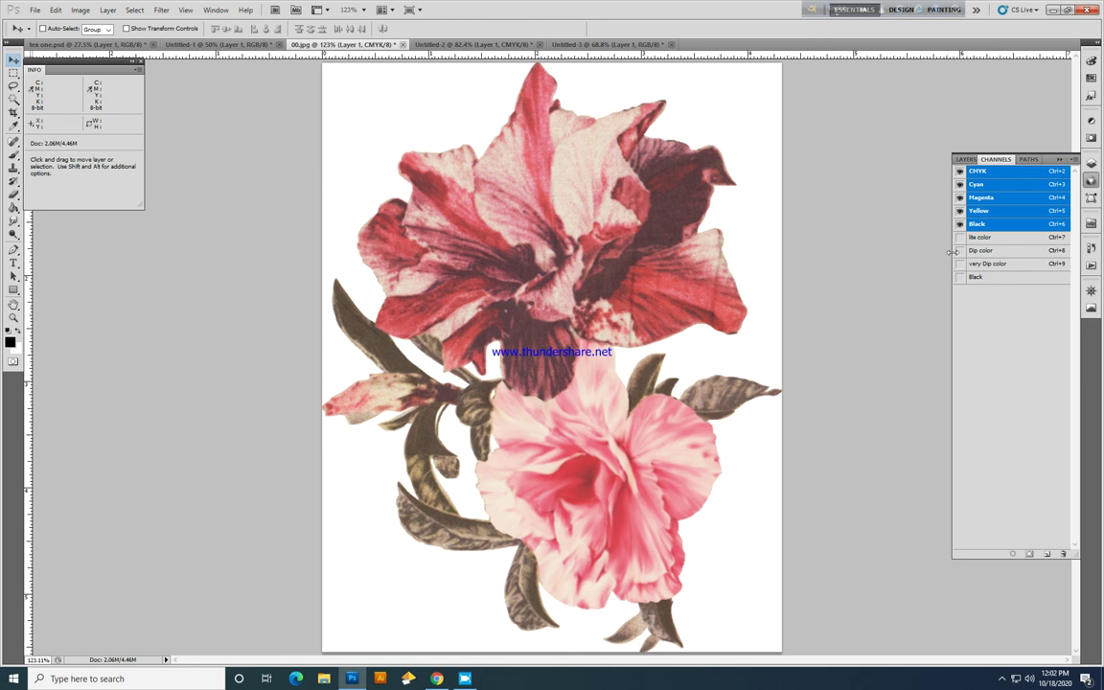
Step: Enlarge the canvas to a width of 10 inches with the image anchored at the center
key(ctrl+alt+c)
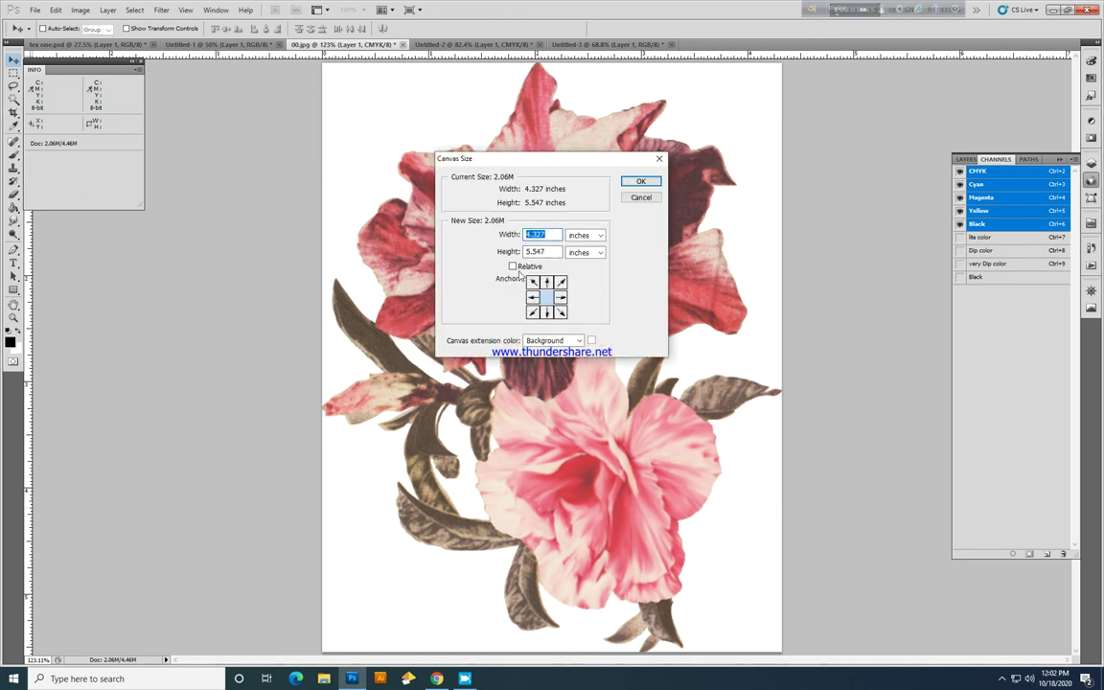
text(10)
key(Return)
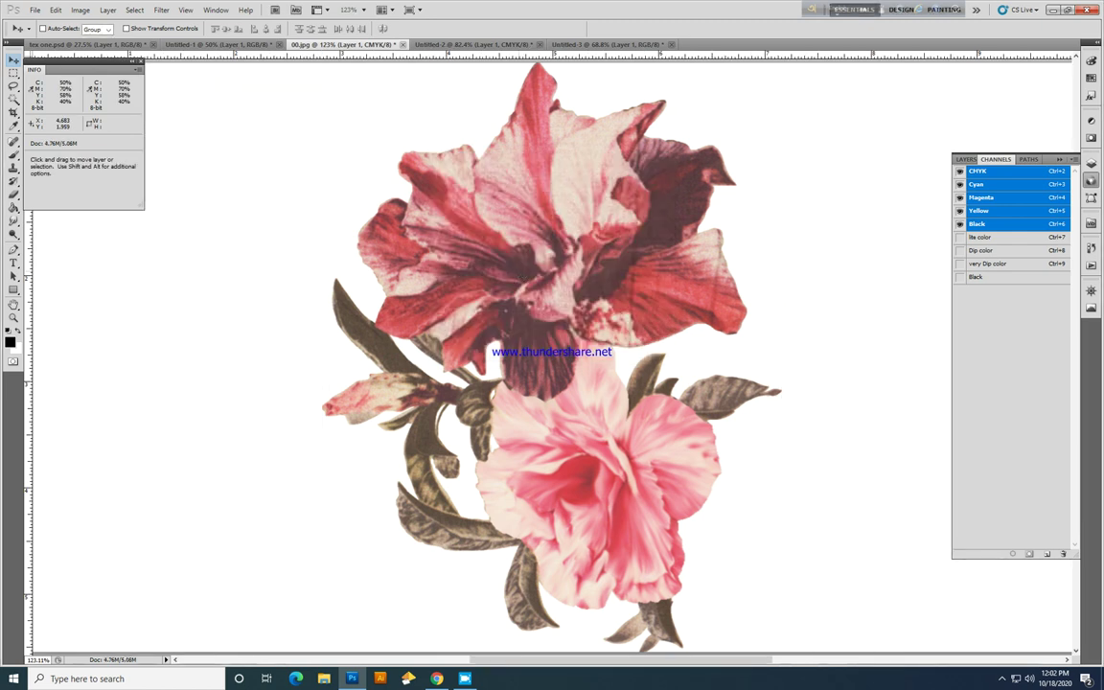
Step: Move the retouched pink flower on Layer 1 into the blank canvas to the right of the original artwork
scroll(547, 302, down, 3)
right_click(590, 227)
click(598, 234)
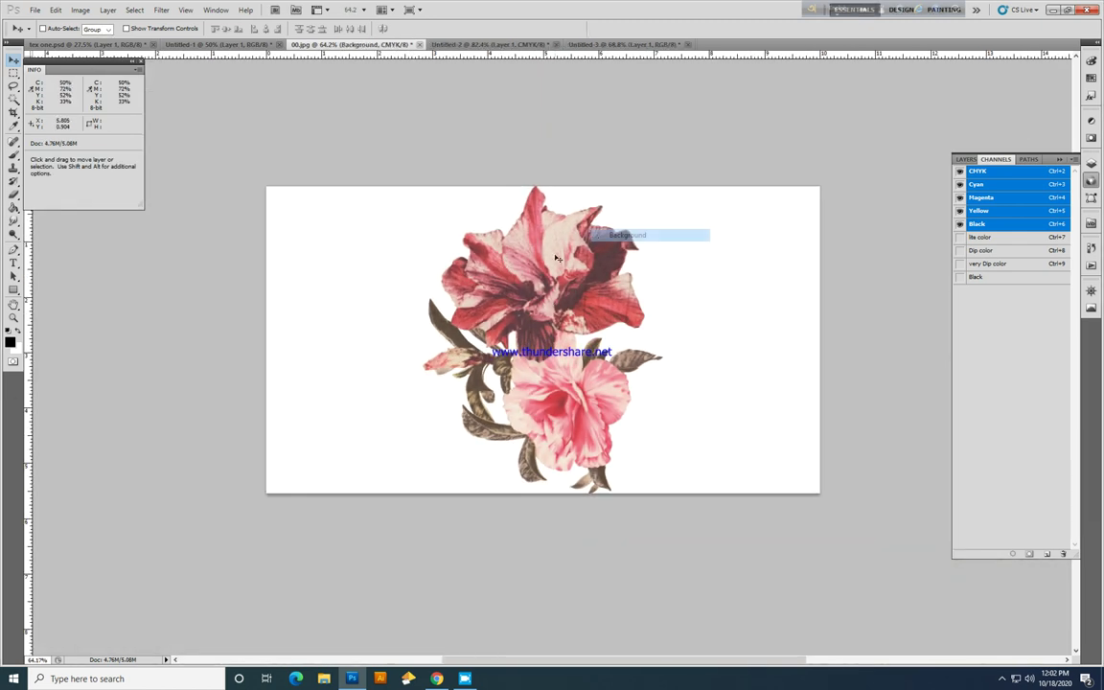
right_click(535, 264)
click(548, 272)
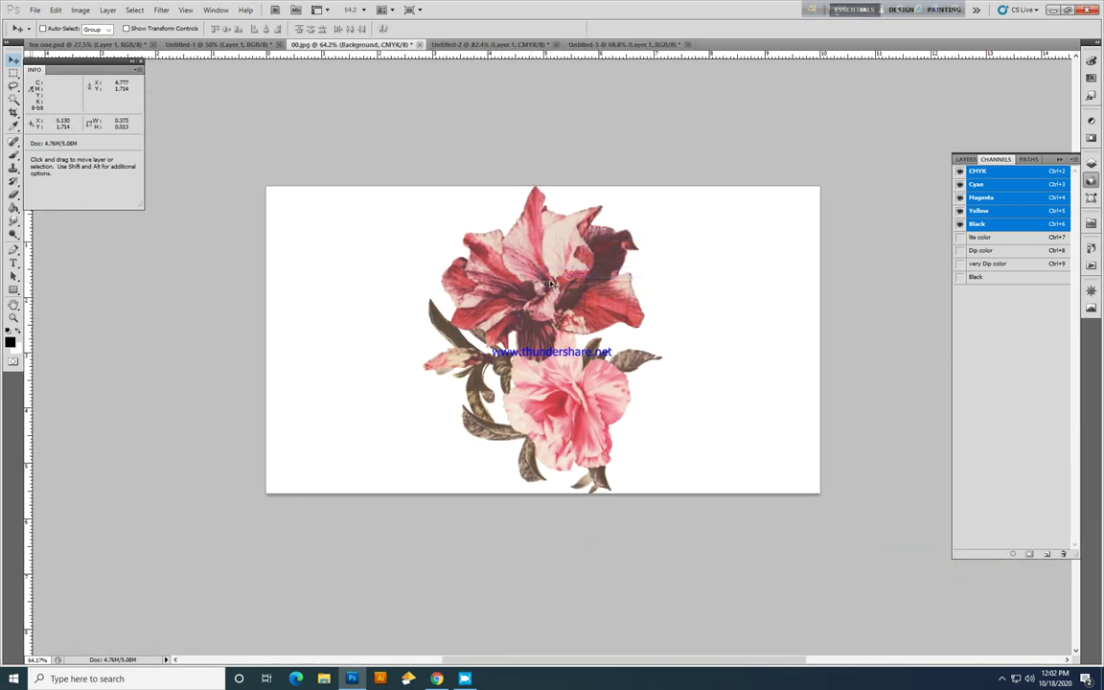
drag(551, 284, 556, 286)
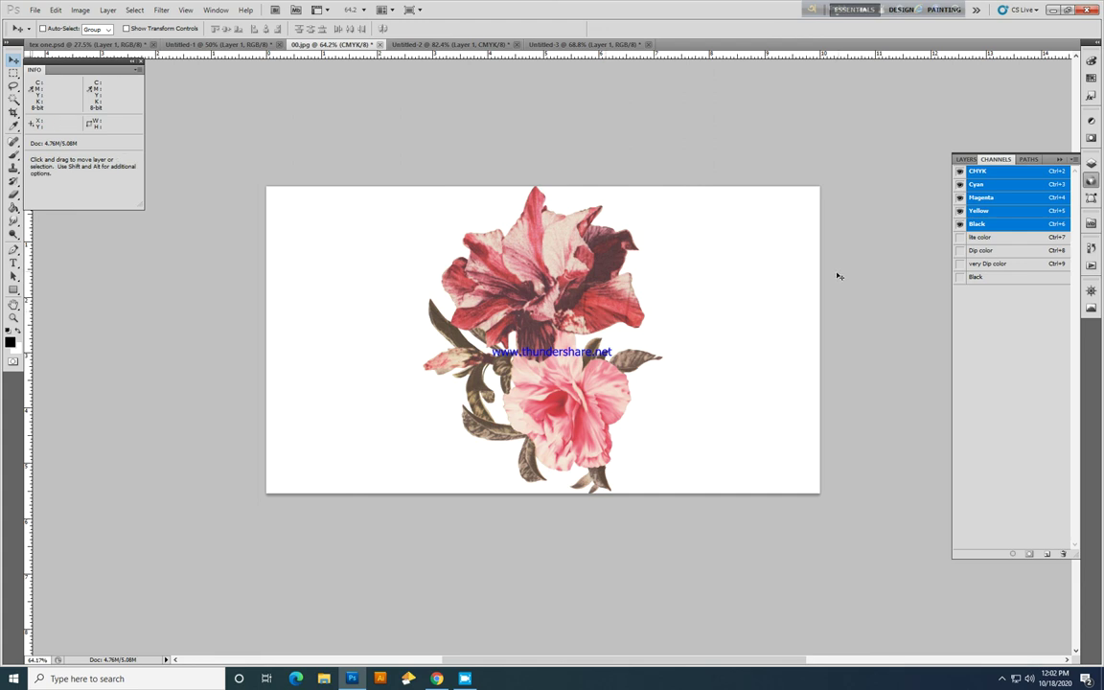
drag(557, 416, 721, 414)
key(space)
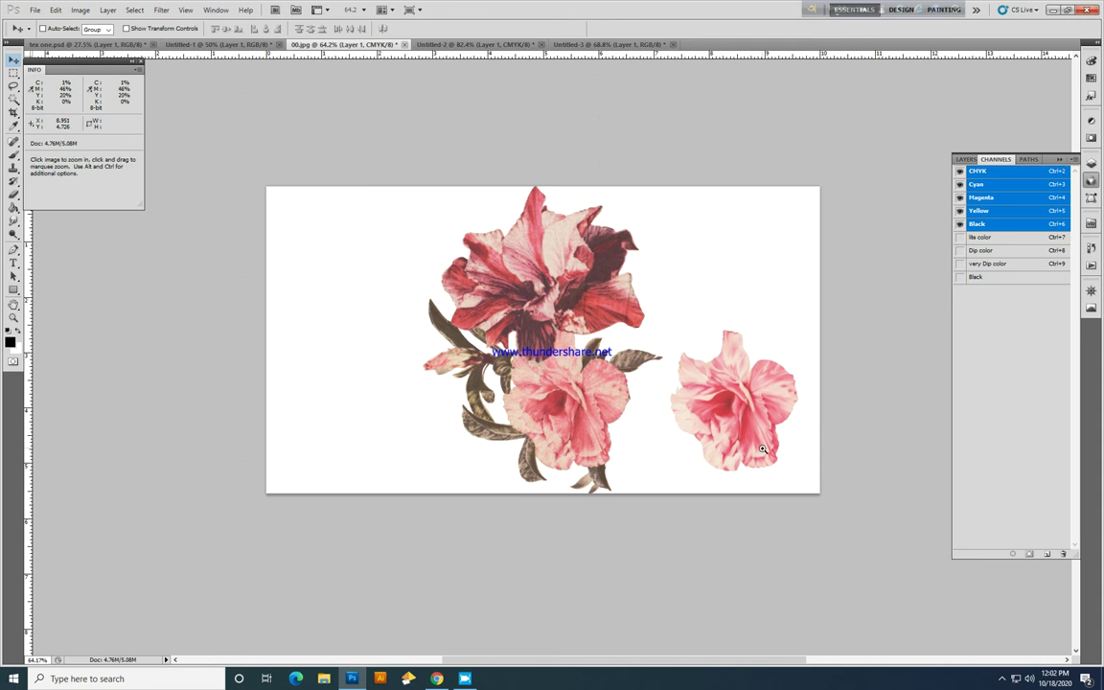
ctrl+click(745, 425)
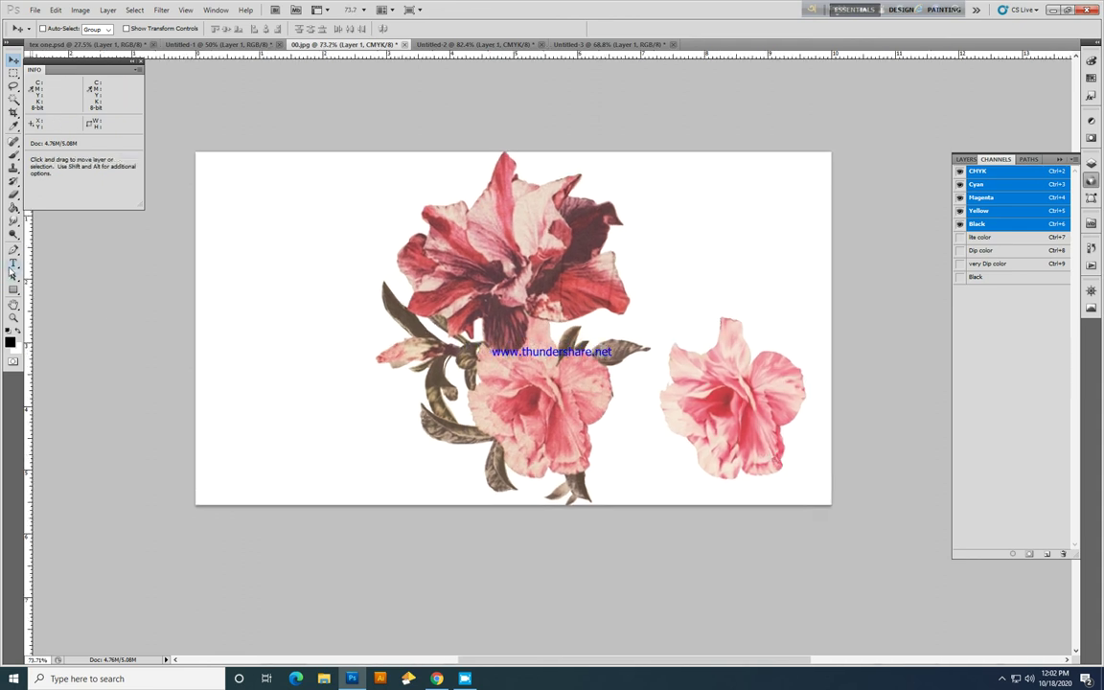
click(11, 267)
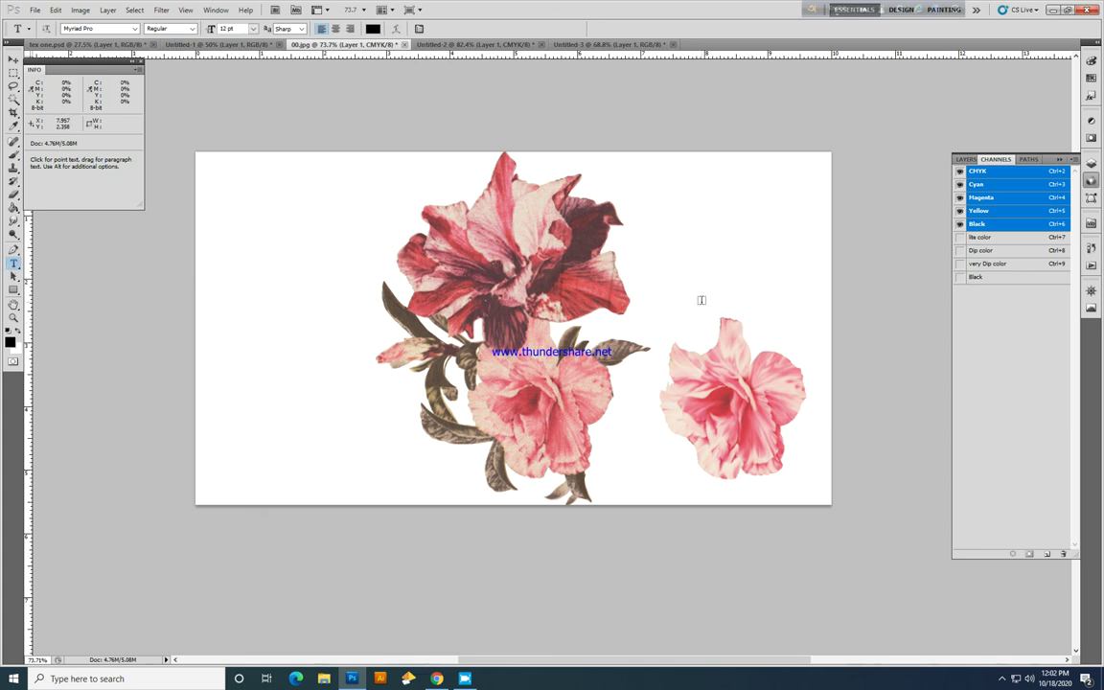
click(1001, 681)
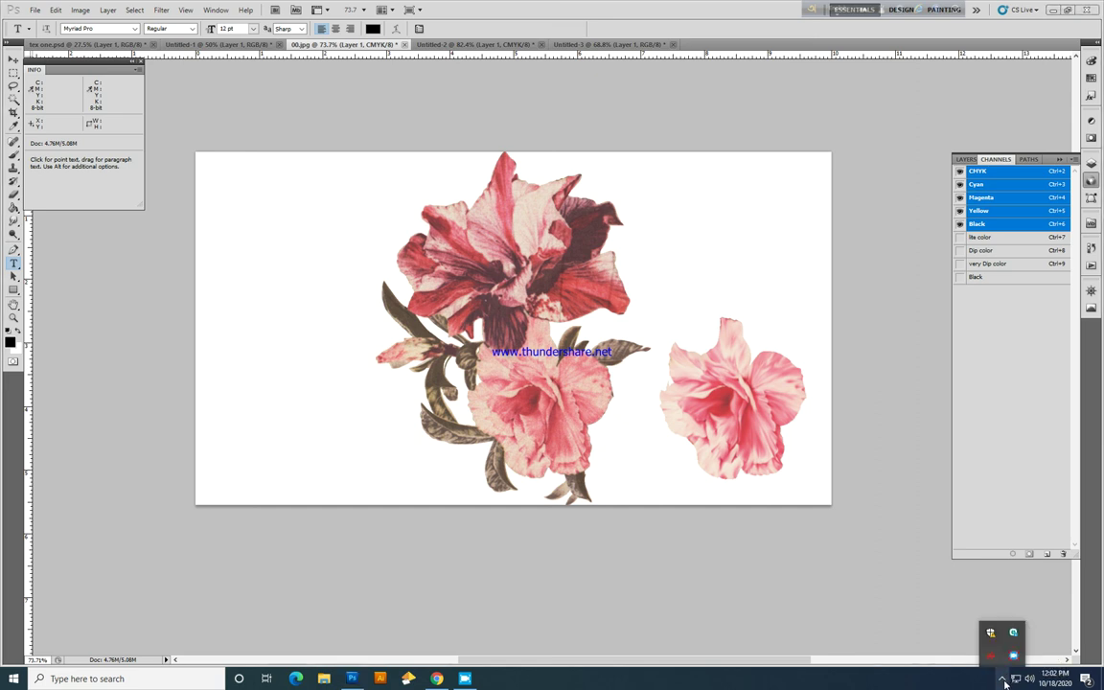
click(1002, 680)
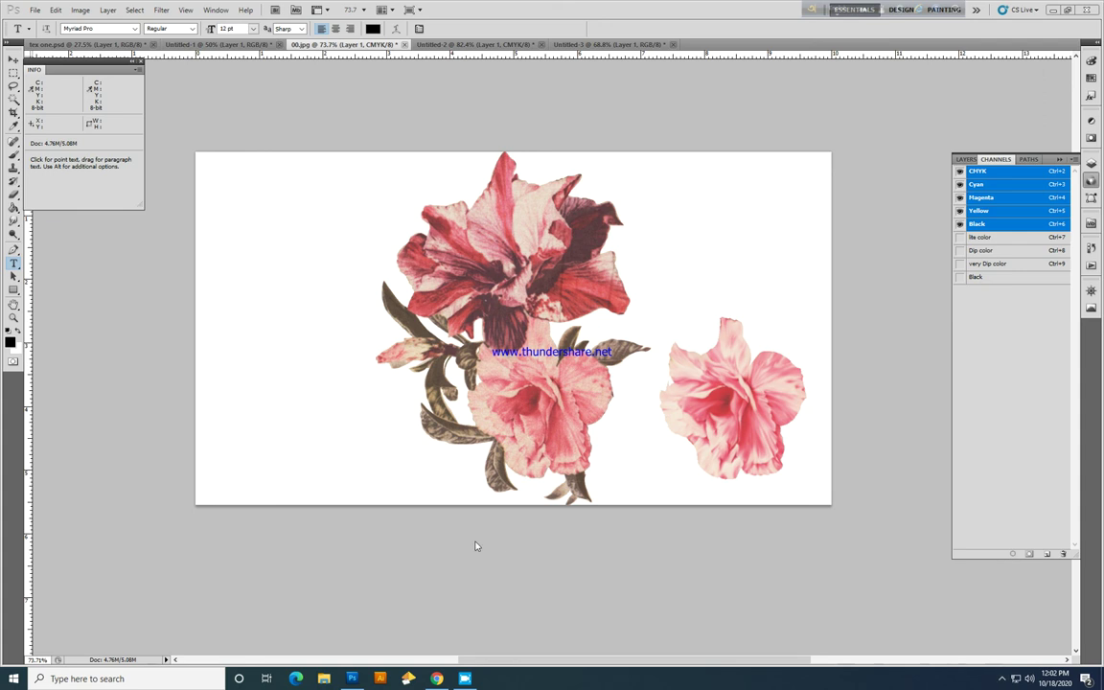
Step: Examine the retouched pink flower beside the original artwork in full-screen mode at 100% zoom
key(ctrl+space)
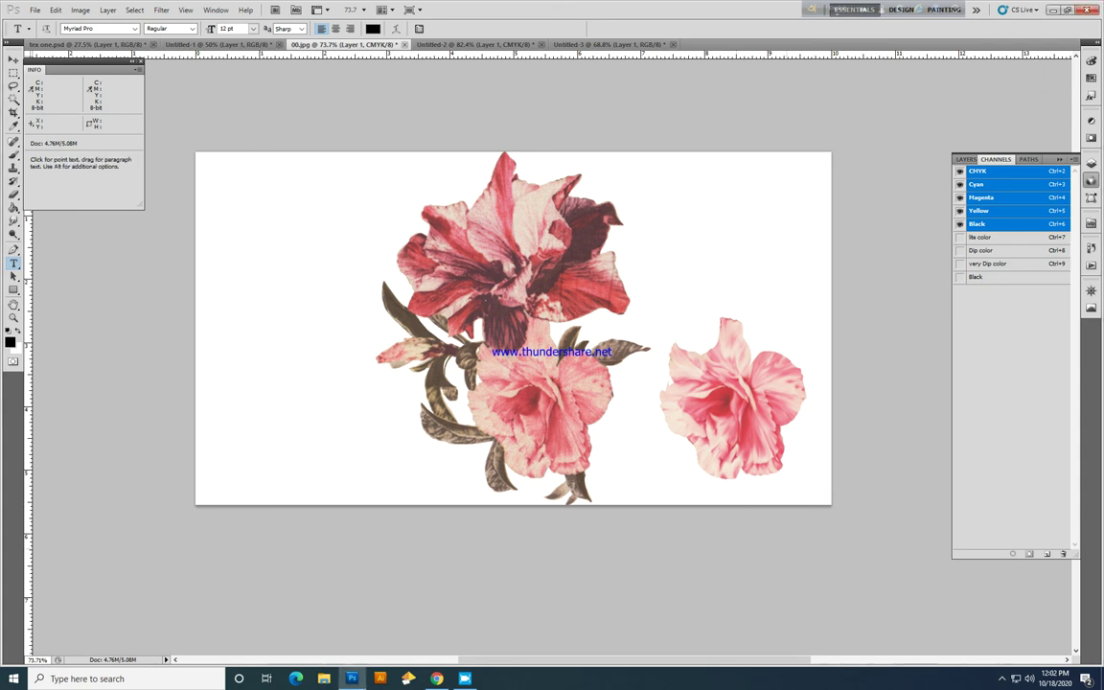
ctrl+alt+click(781, 472)
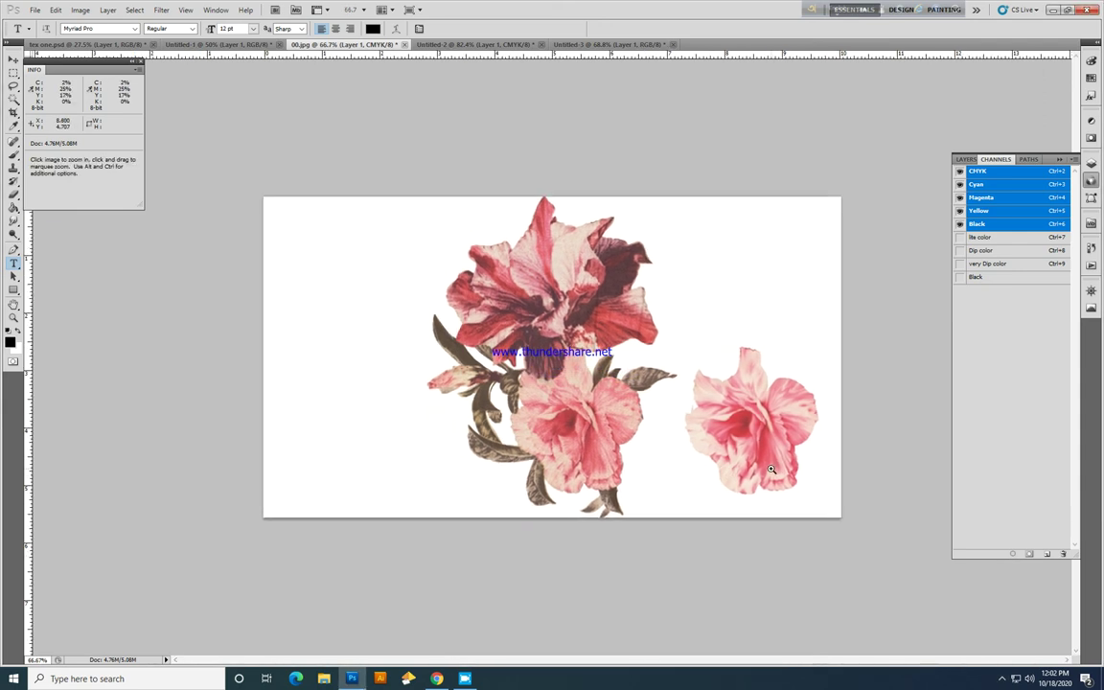
ctrl+click(780, 472)
key(space)
key(f)
key(space)
drag(821, 538, 634, 445)
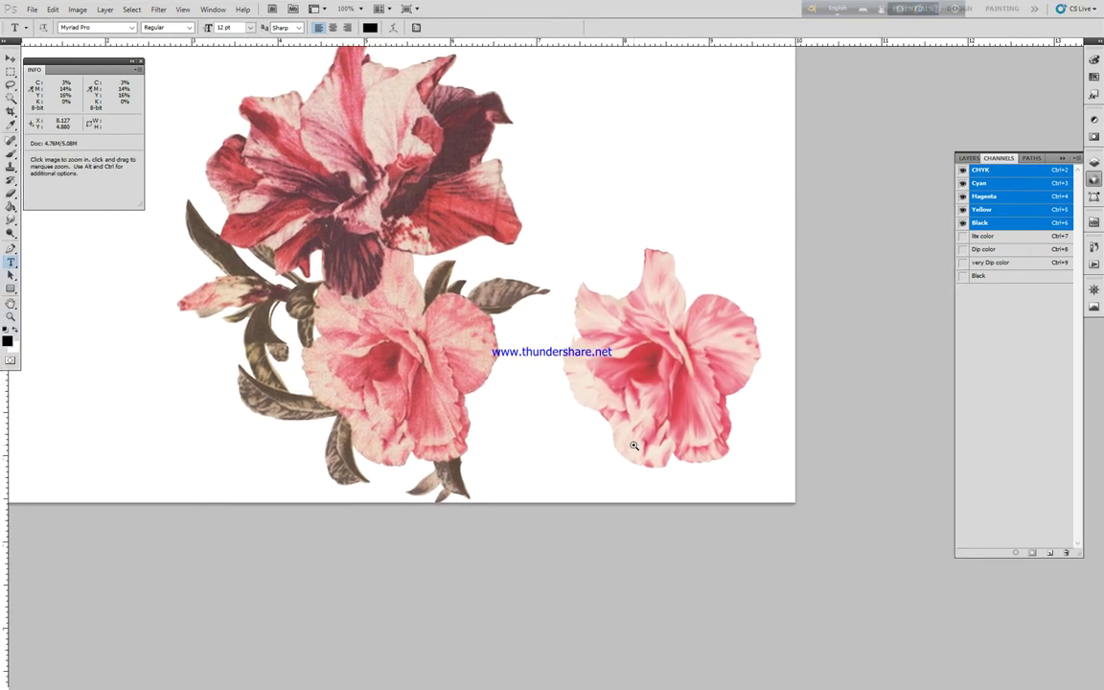
ctrl+alt+click(623, 433)
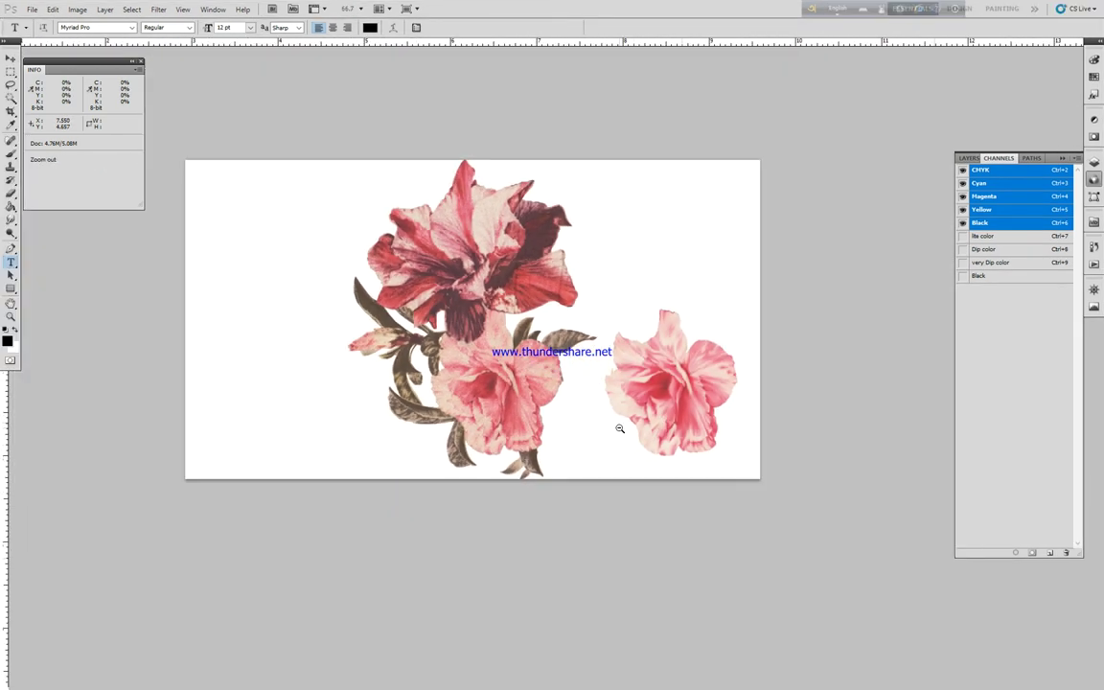
click(640, 426)
key(space)
drag(640, 425, 659, 458)
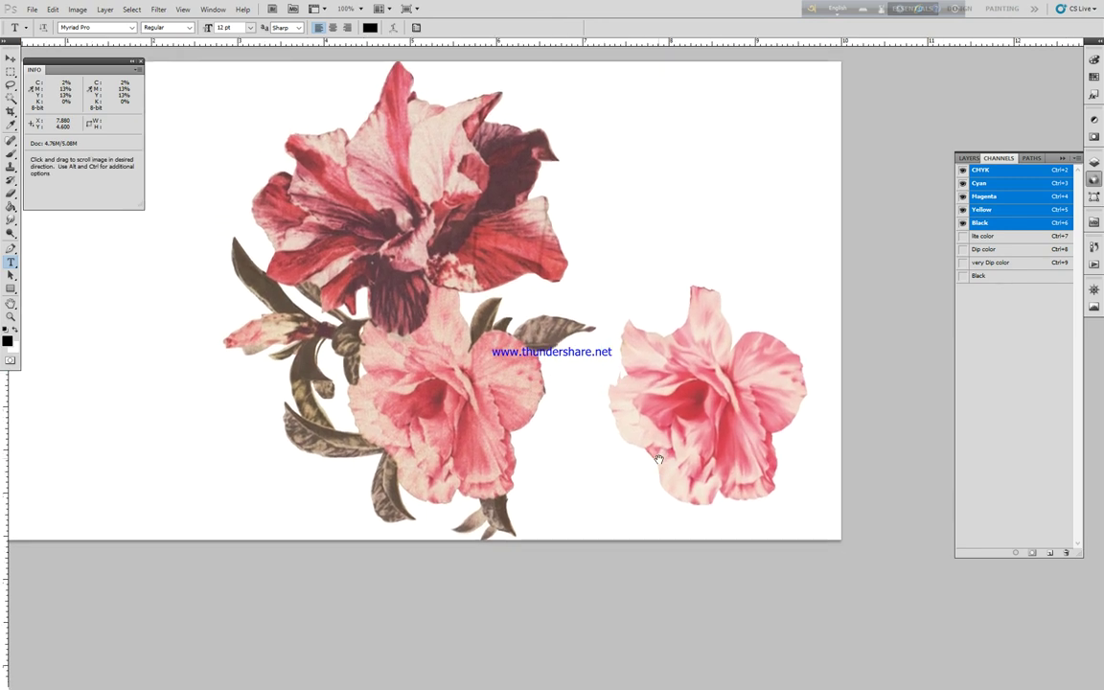
key(super)
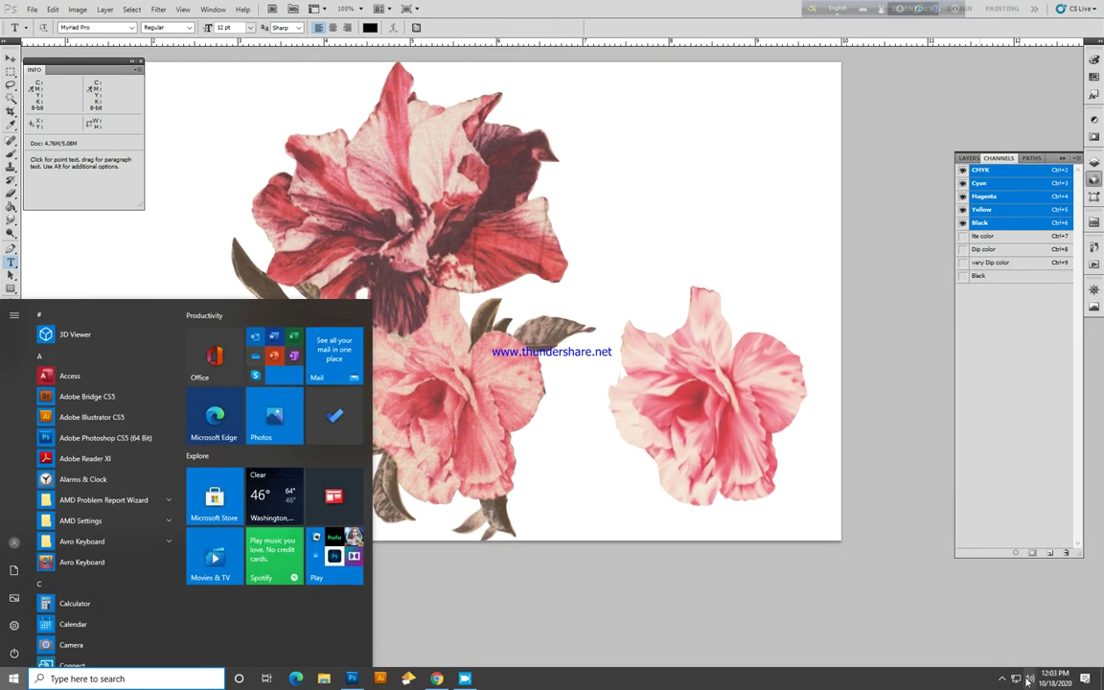
click(1014, 656)
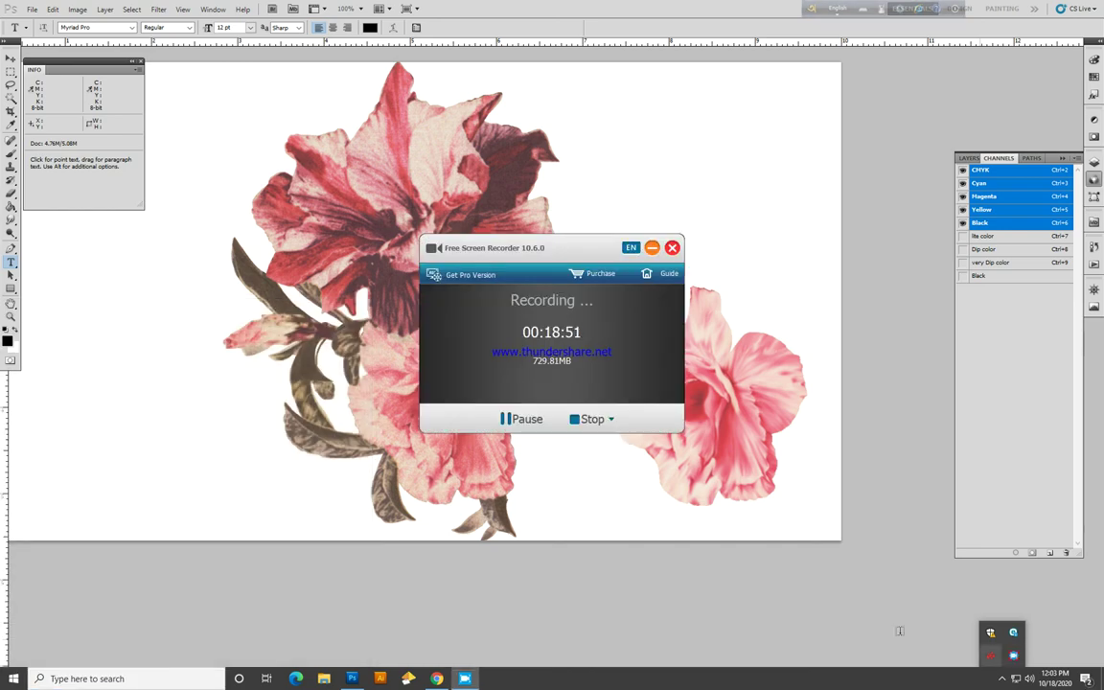